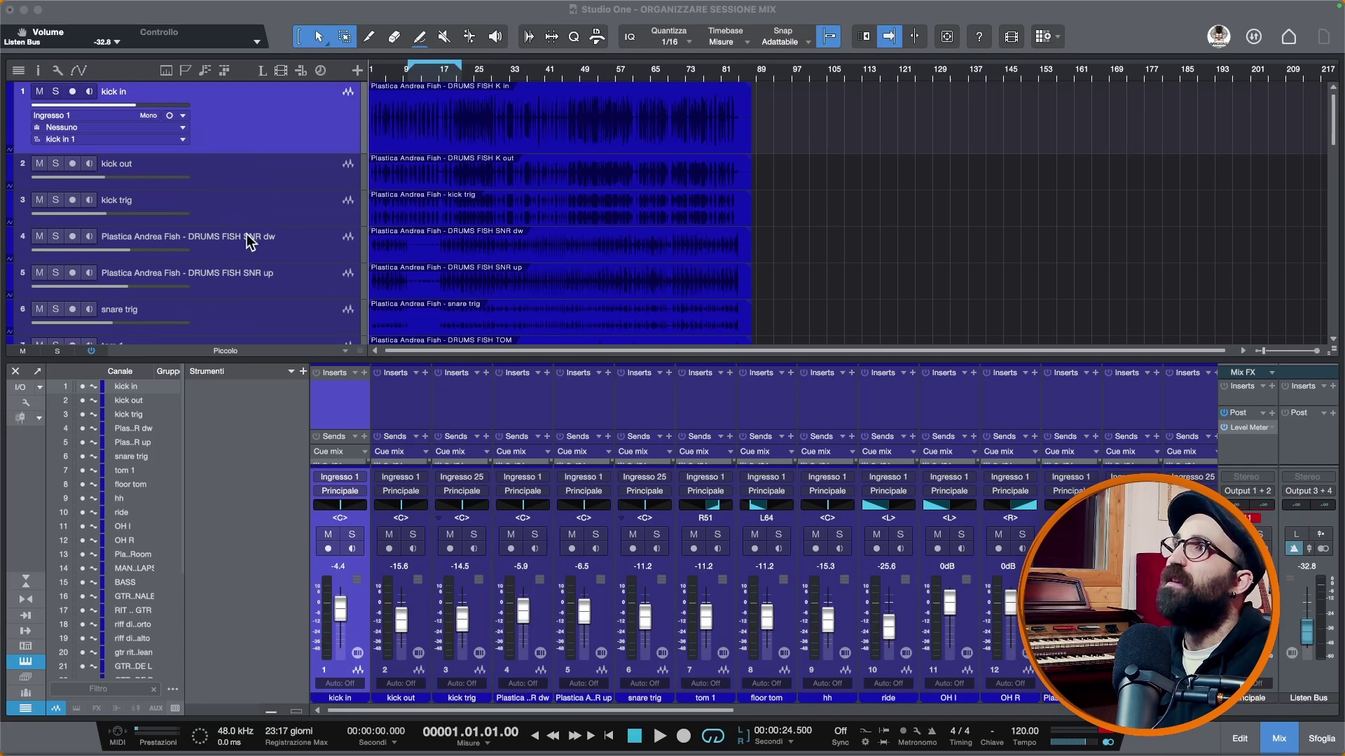
pyautogui.scroll(-15, 270, 300)
pyautogui.hscroll(1, 399, 578)
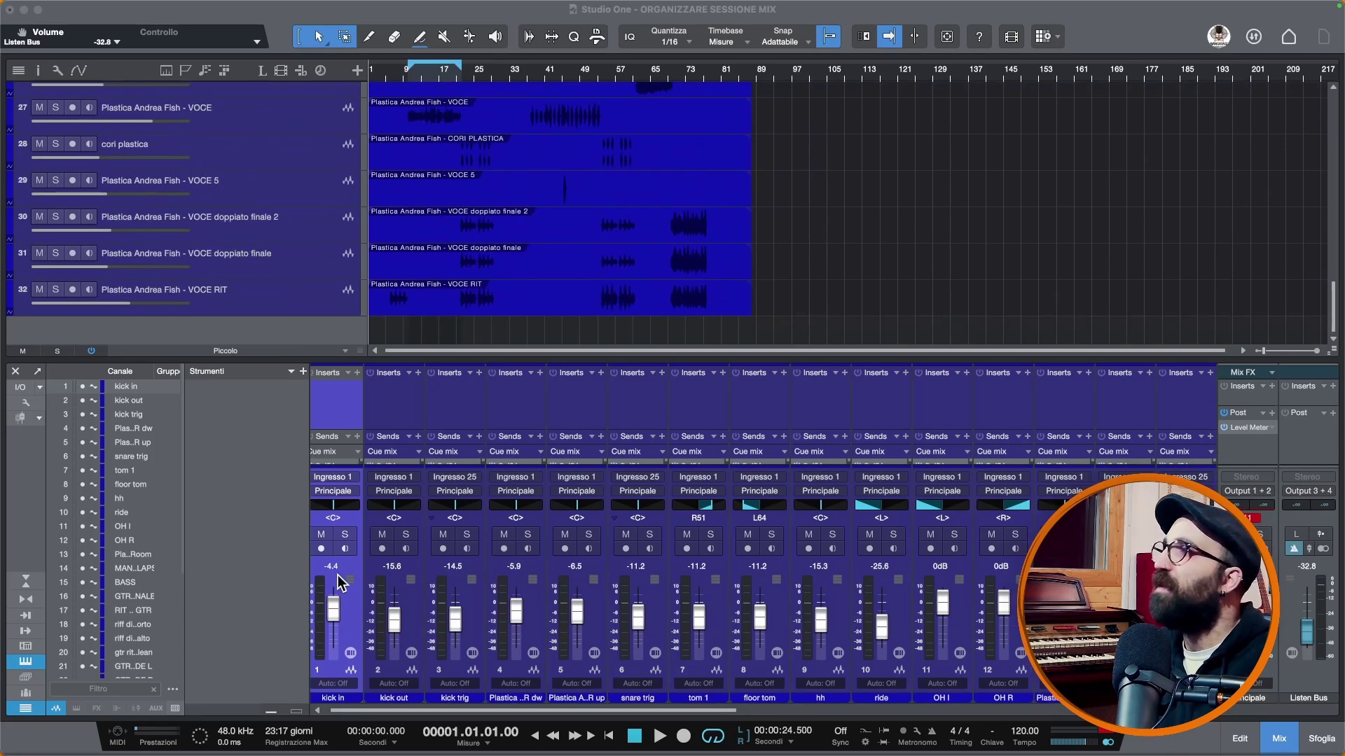
pyautogui.hscroll(10, 895, 573)
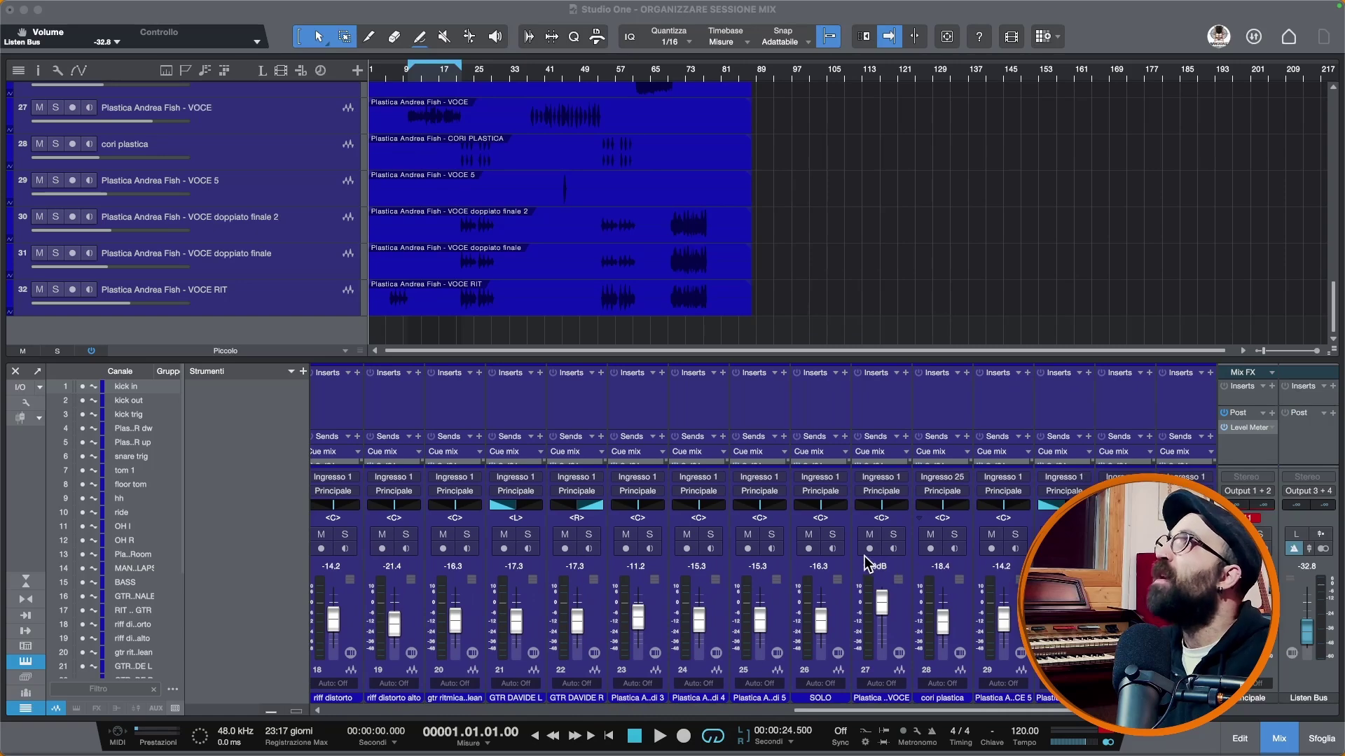
pyautogui.hscroll(-10, 884, 569)
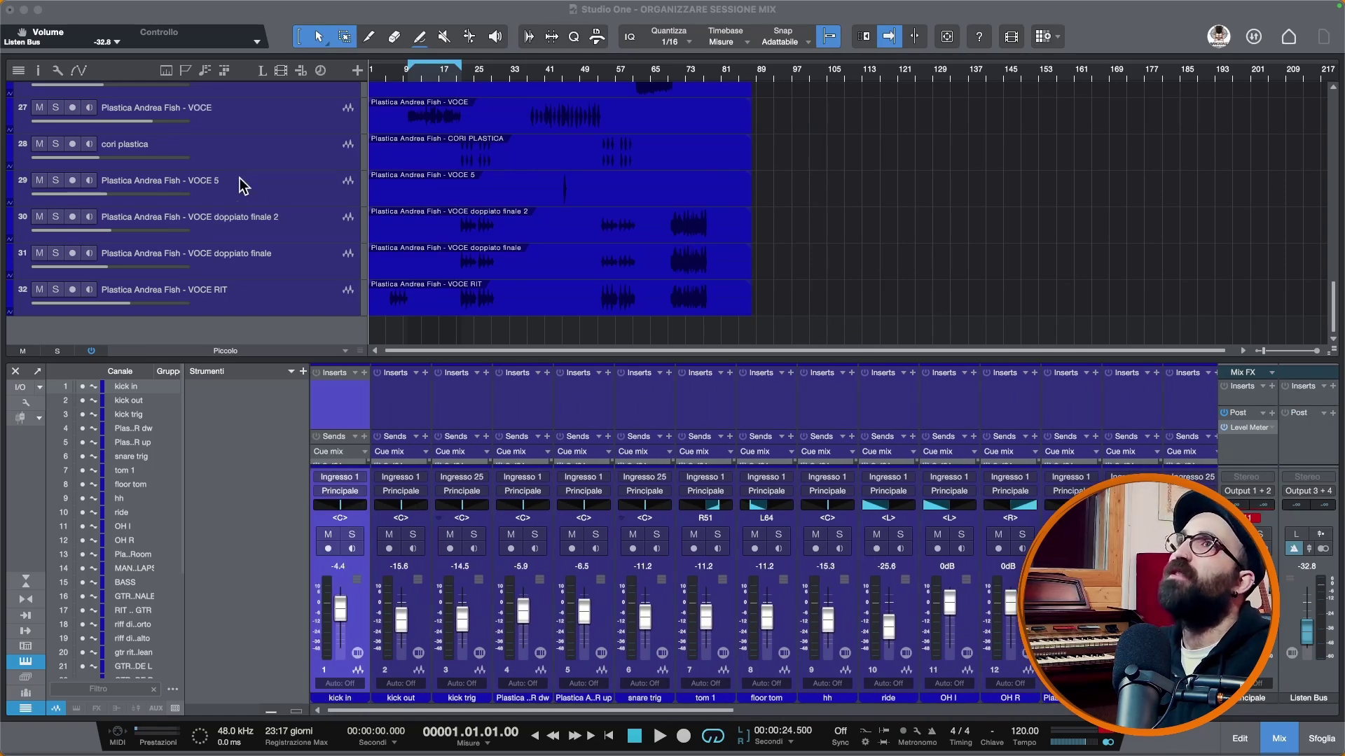
# Turn on the display of track icons (Mostra le icone delle tracce) in the arrangement's track list
pyautogui.click(57, 70)
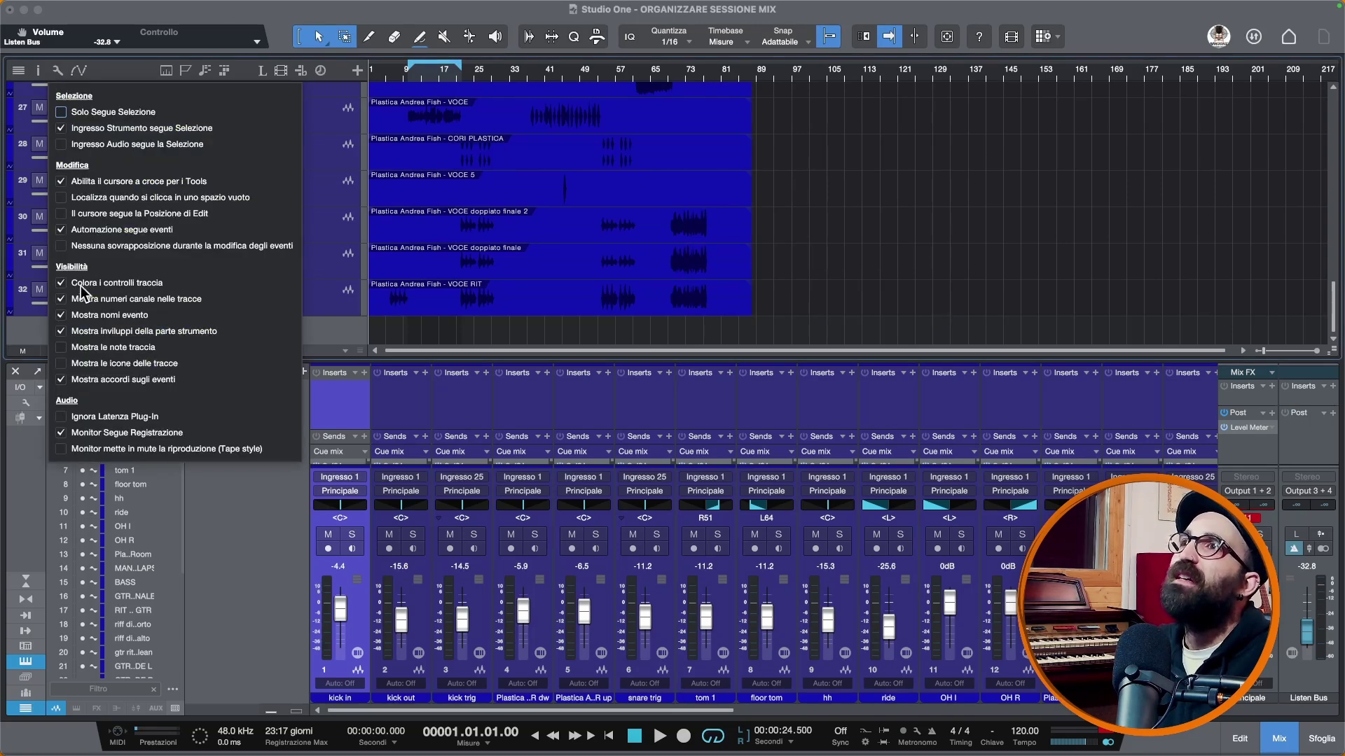
pyautogui.click(62, 363)
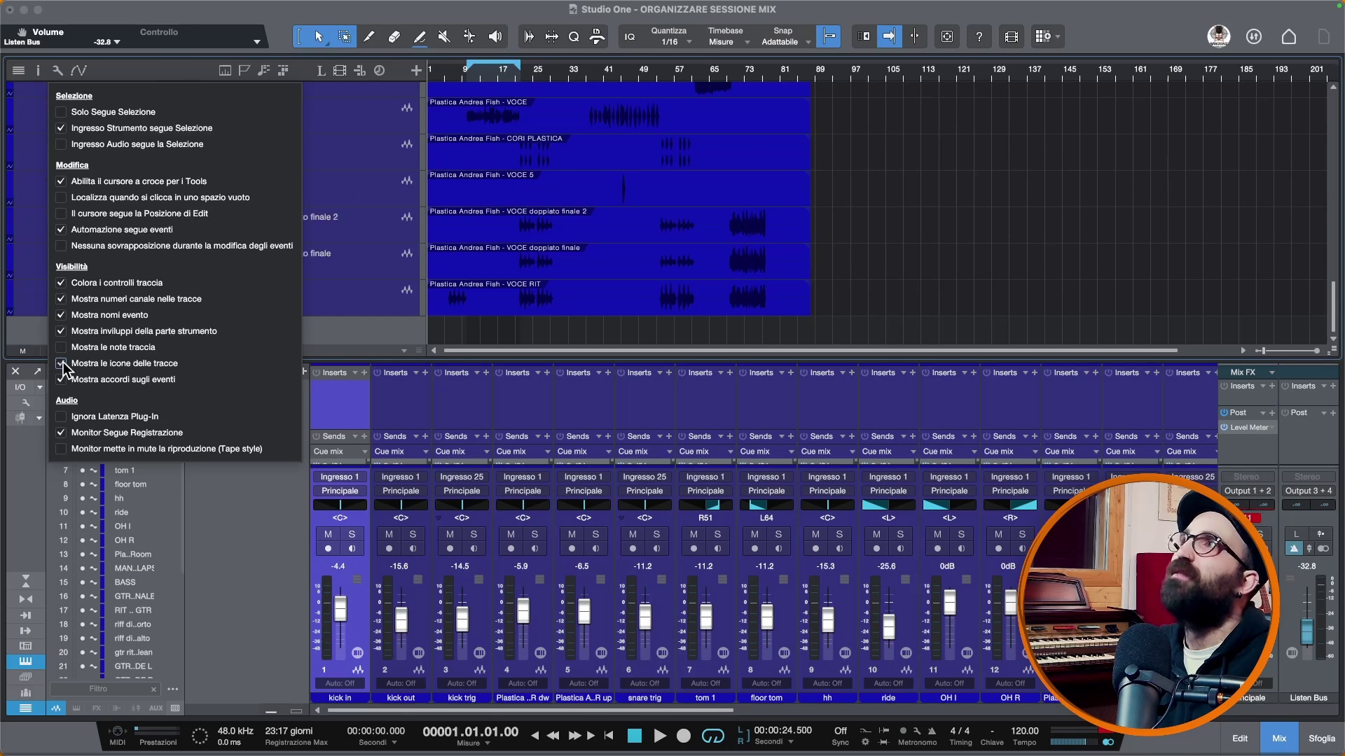
pyautogui.click(362, 174)
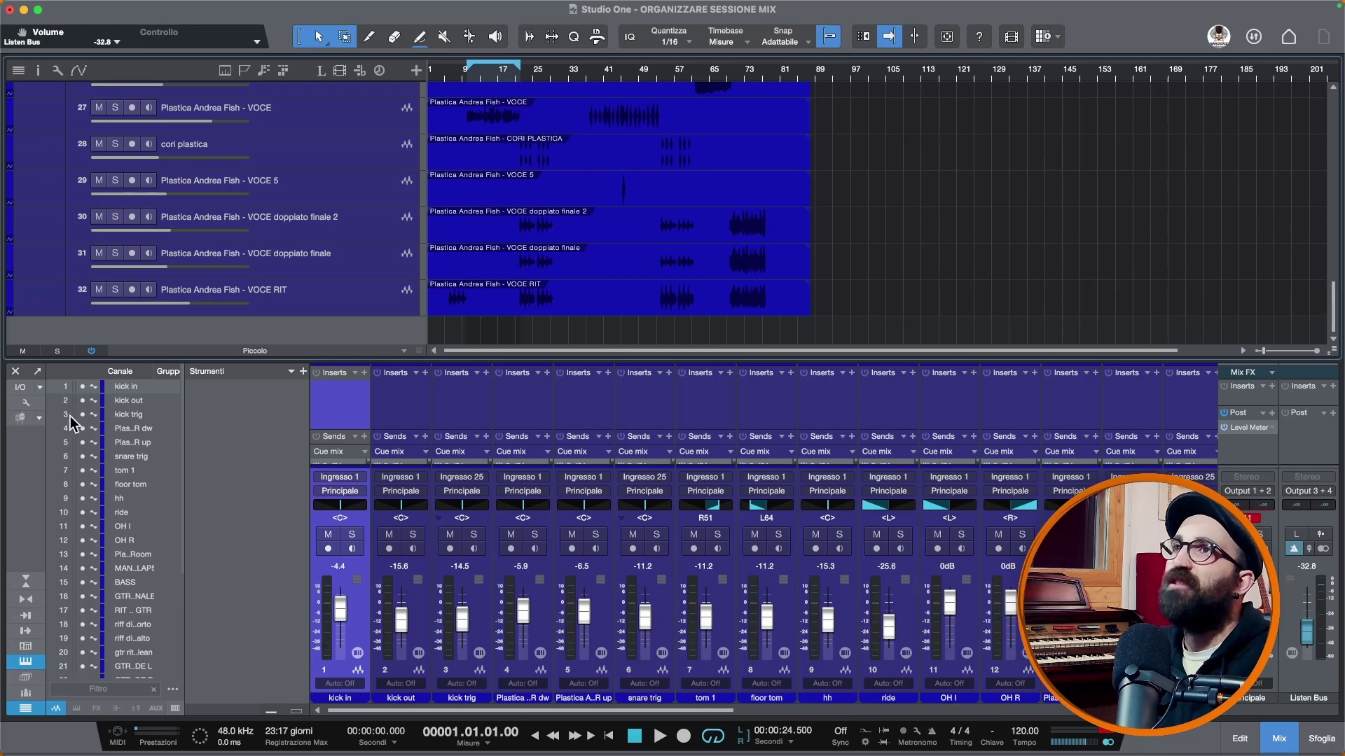
# Show the channel icons (Icone dei Canali) and input controls (Controlli Input) on the console channels
pyautogui.click(26, 405)
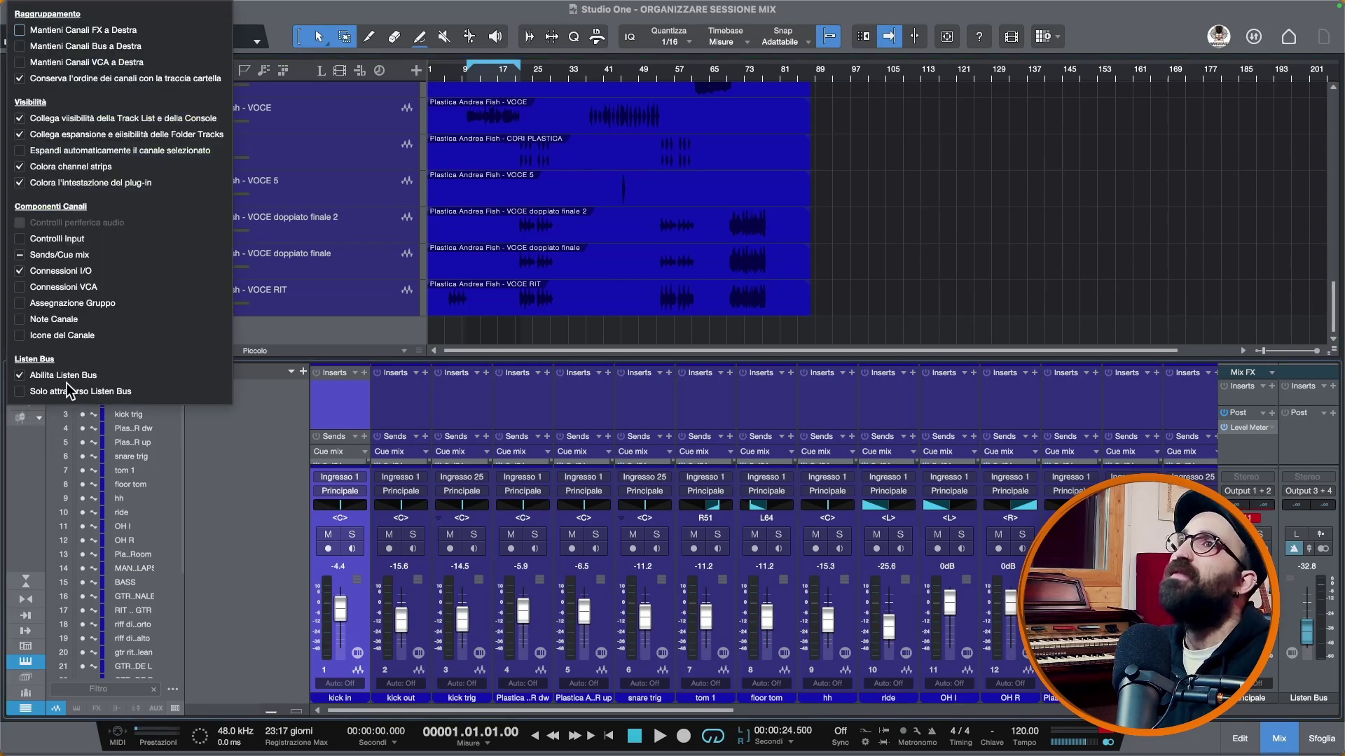
pyautogui.click(20, 335)
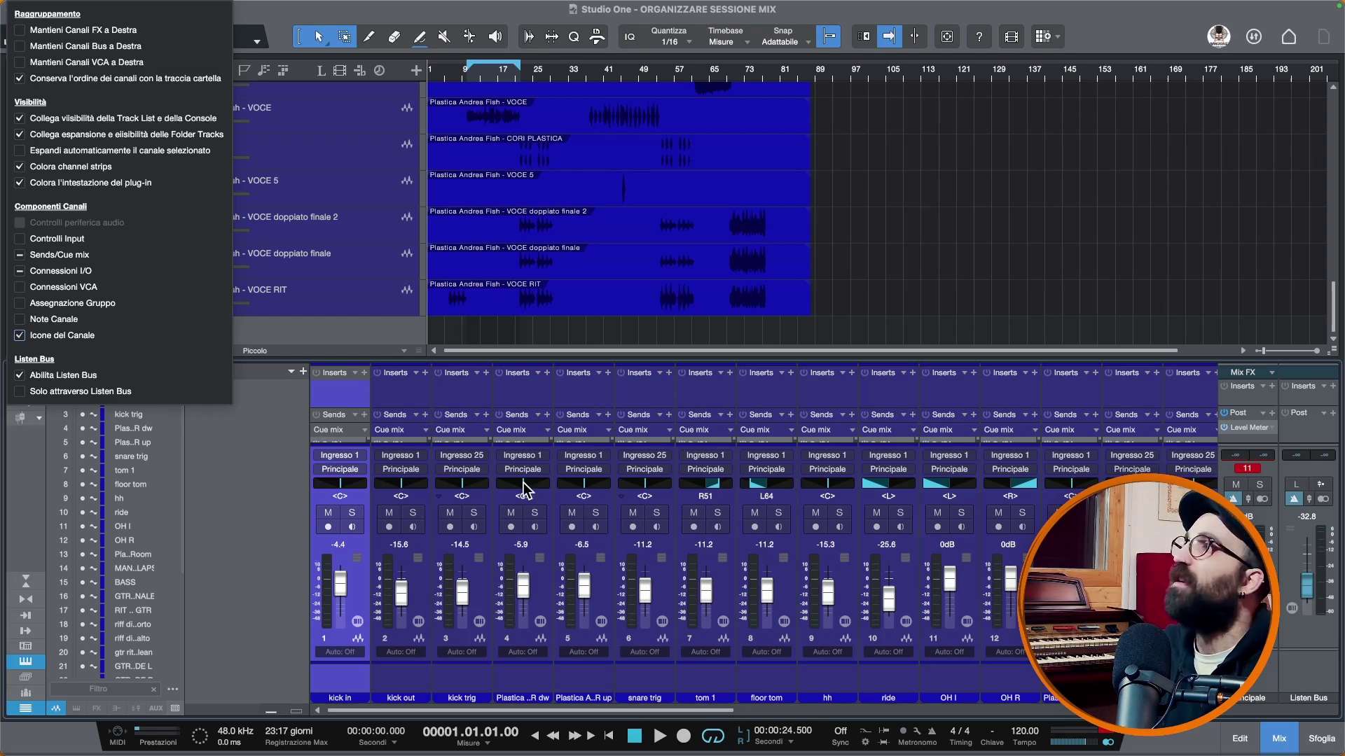
pyautogui.hscroll(5, 1010, 525)
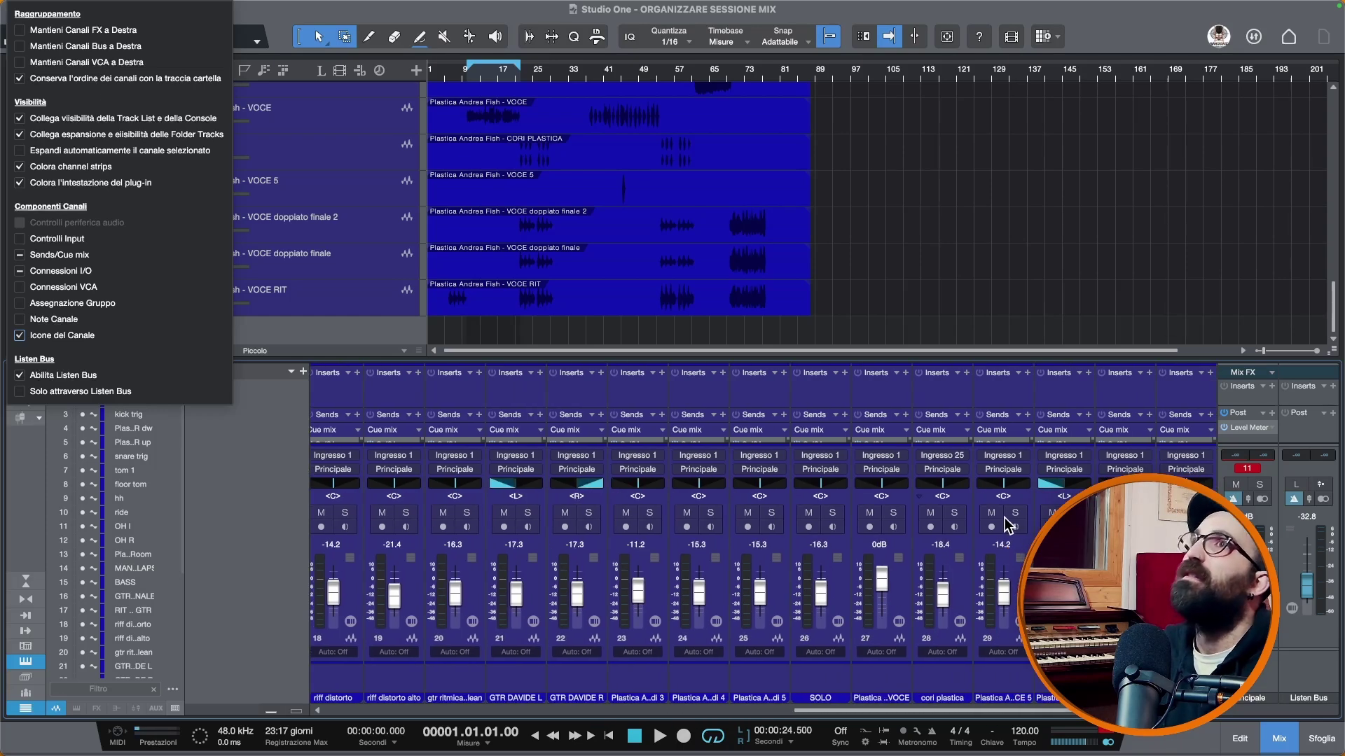
pyautogui.hscroll(-5, 1009, 525)
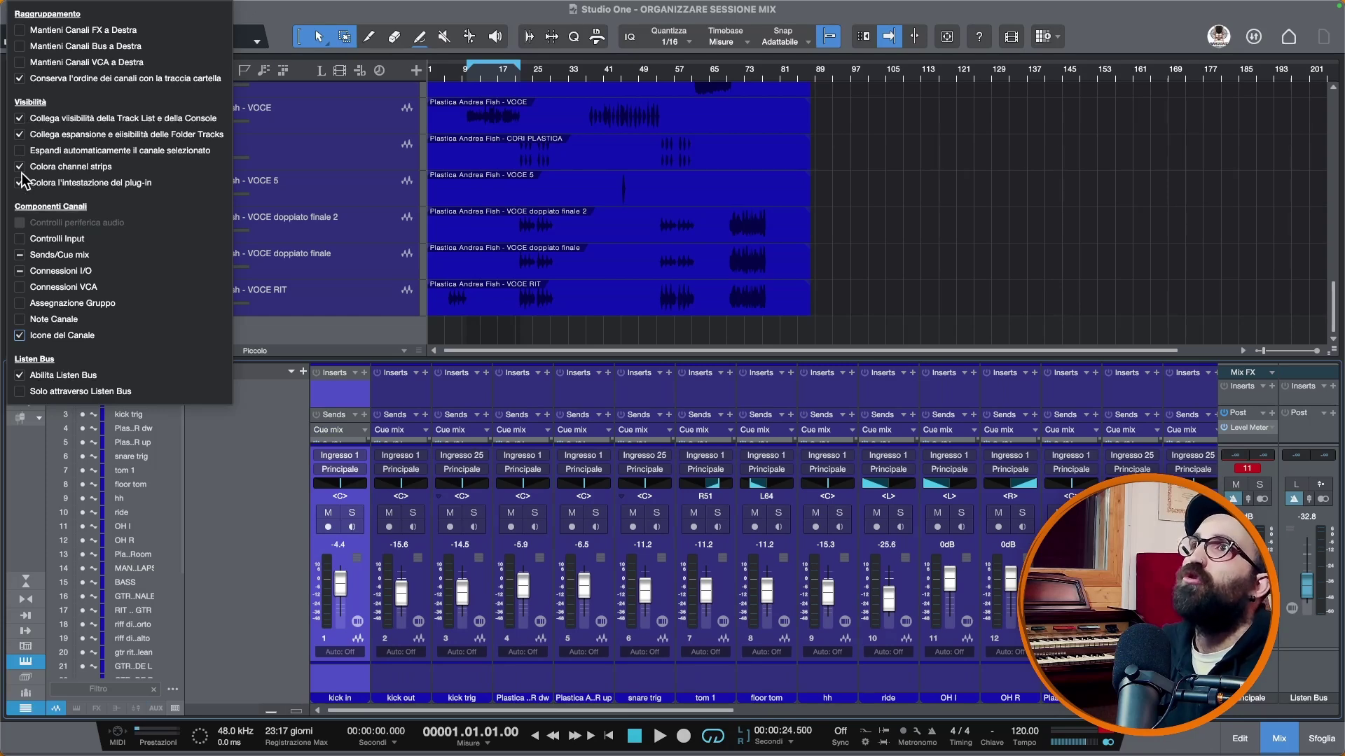
pyautogui.click(25, 239)
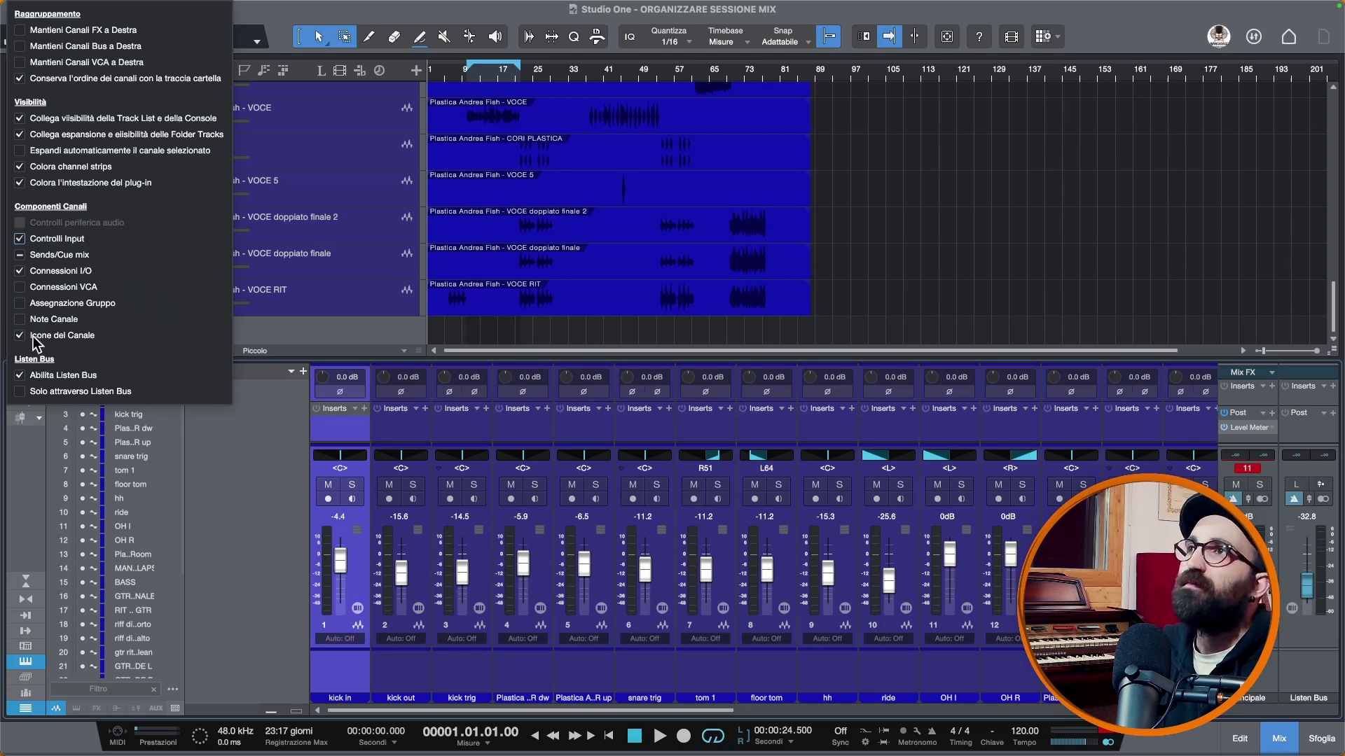
pyautogui.click(275, 430)
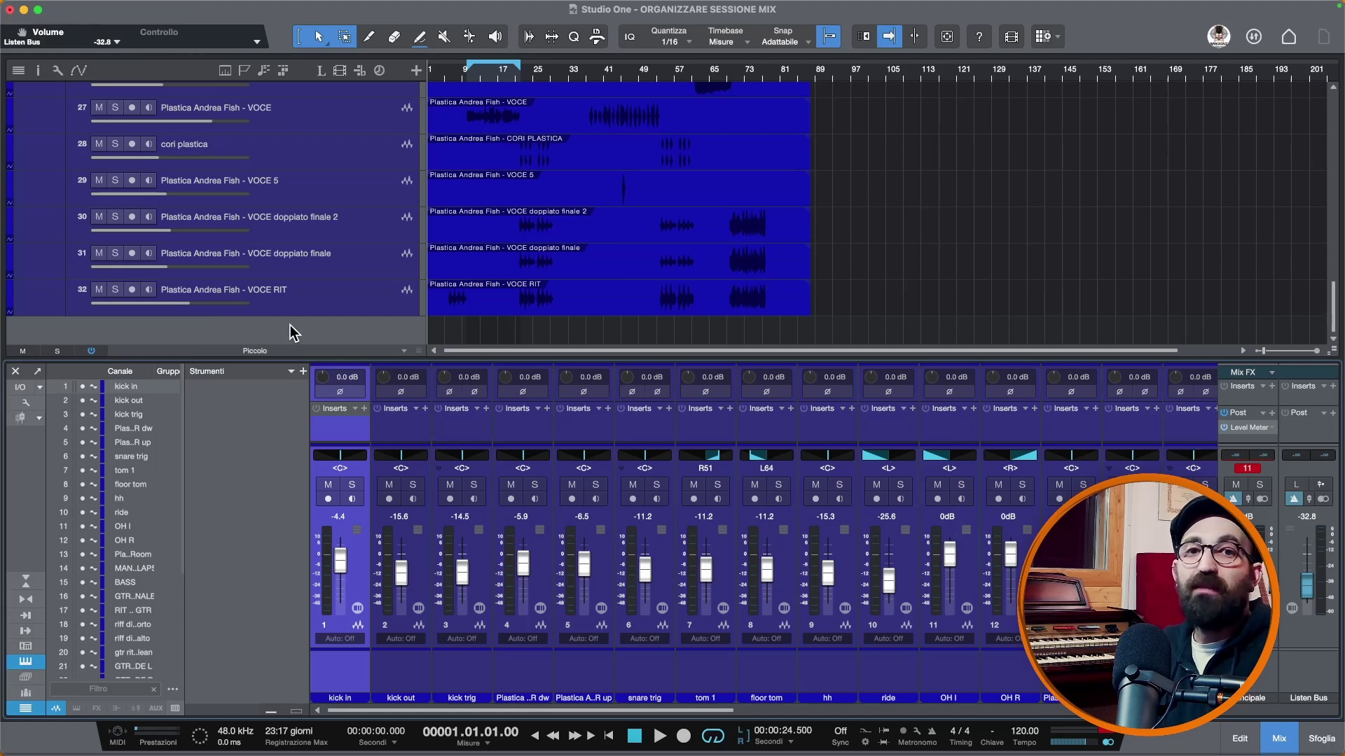
# Look through the whole track list, from the drums through bass and guitars to the vocals, and examine the track names
pyautogui.scroll(14, 317, 266)
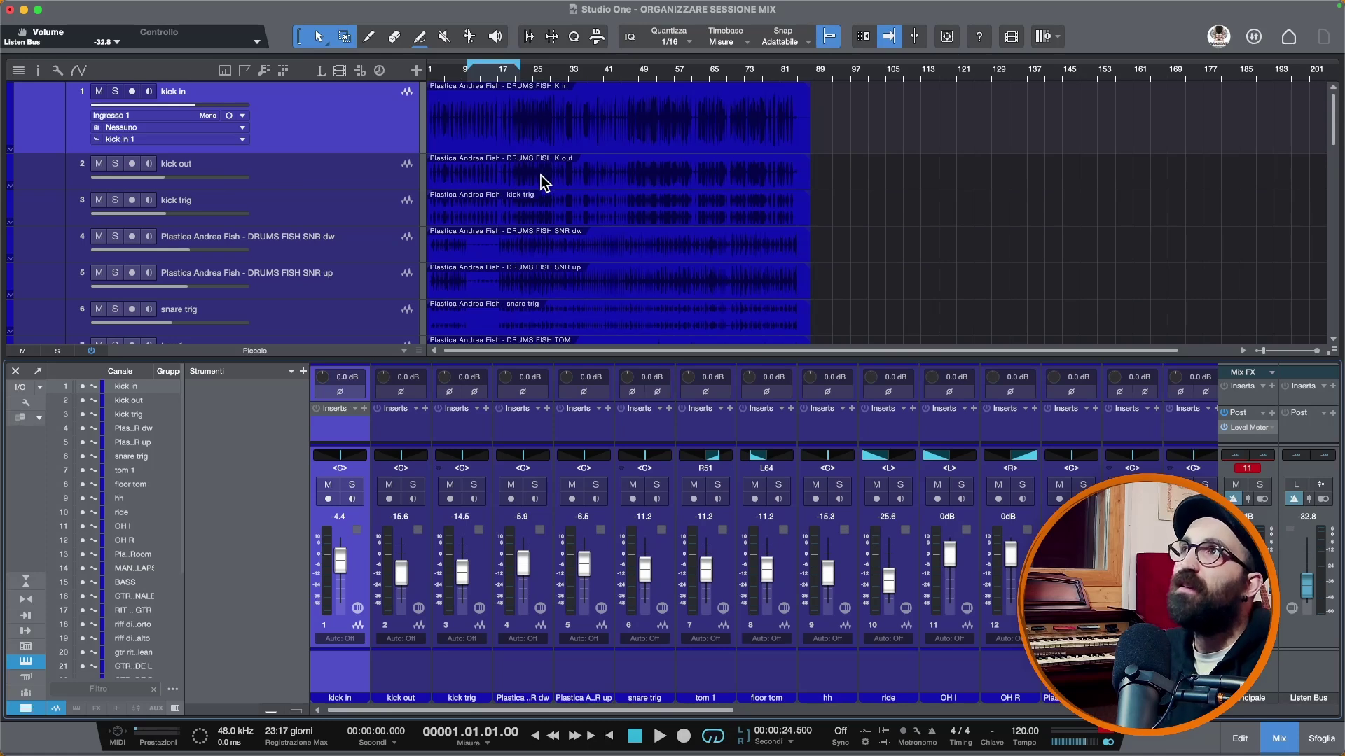
pyautogui.scroll(-2, 541, 177)
pyautogui.scroll(-1, 539, 177)
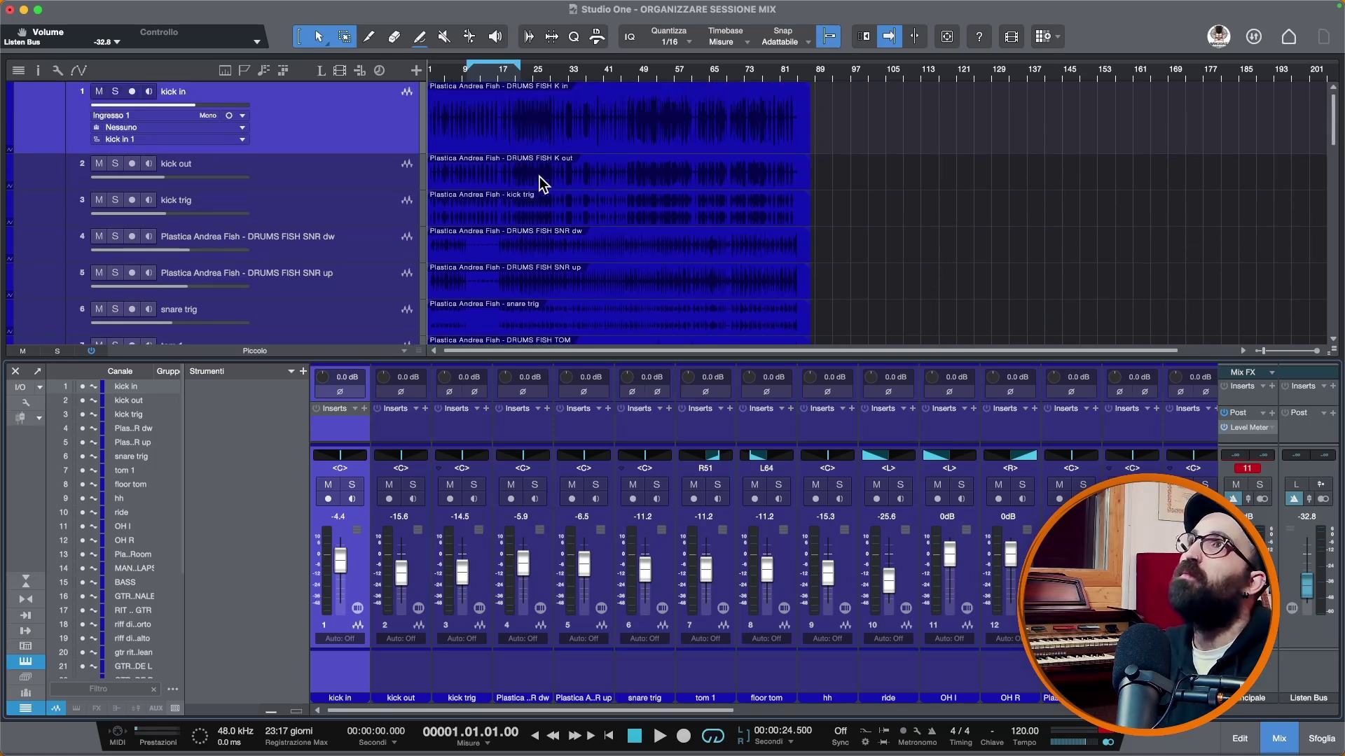
pyautogui.scroll(-10, 373, 154)
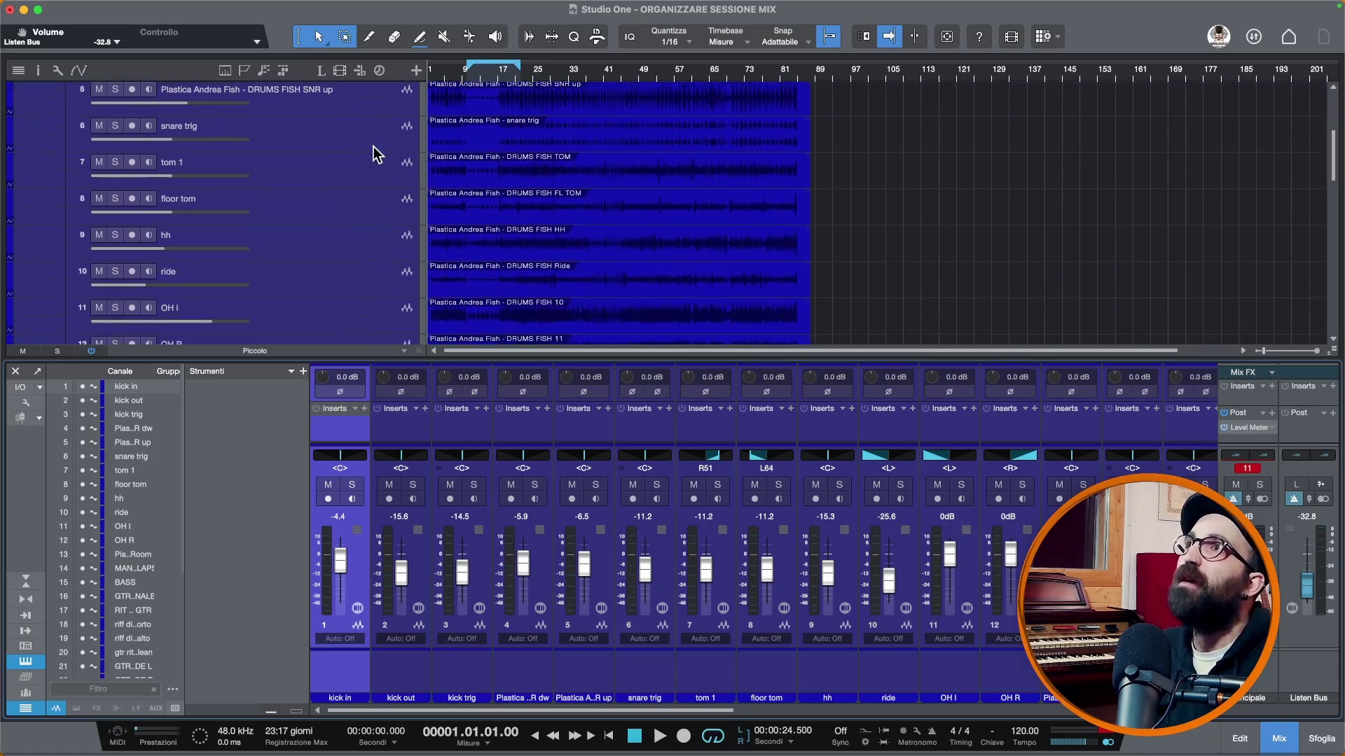
pyautogui.scroll(-2, 335, 167)
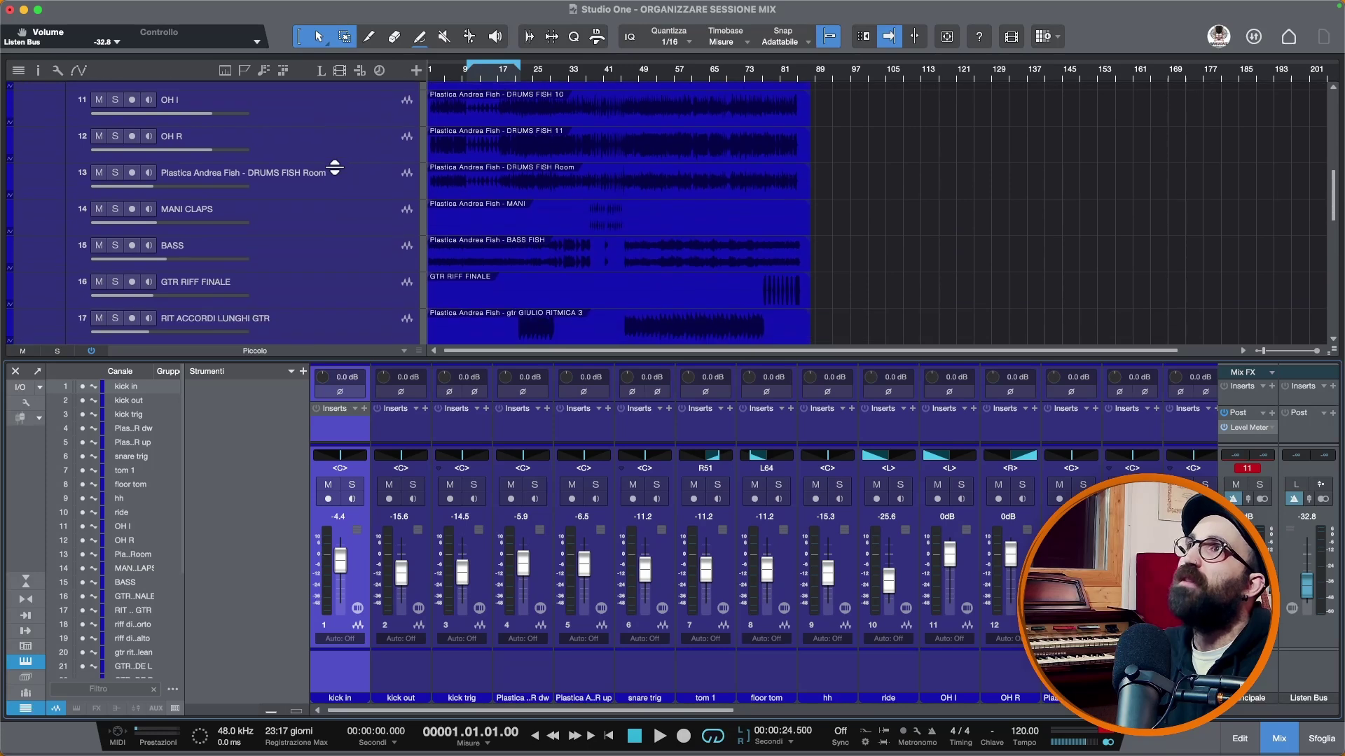
pyautogui.scroll(-3, 275, 223)
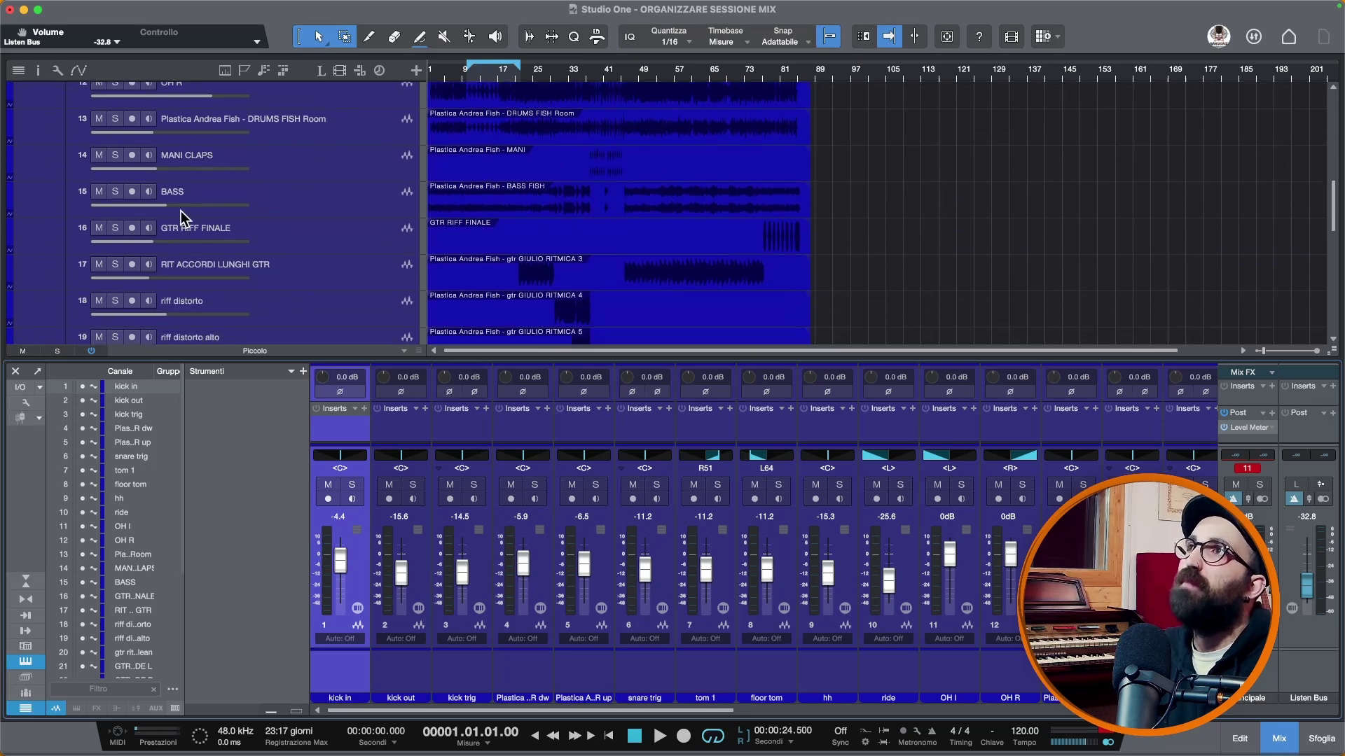
pyautogui.scroll(-6, 266, 211)
pyautogui.scroll(4, 259, 210)
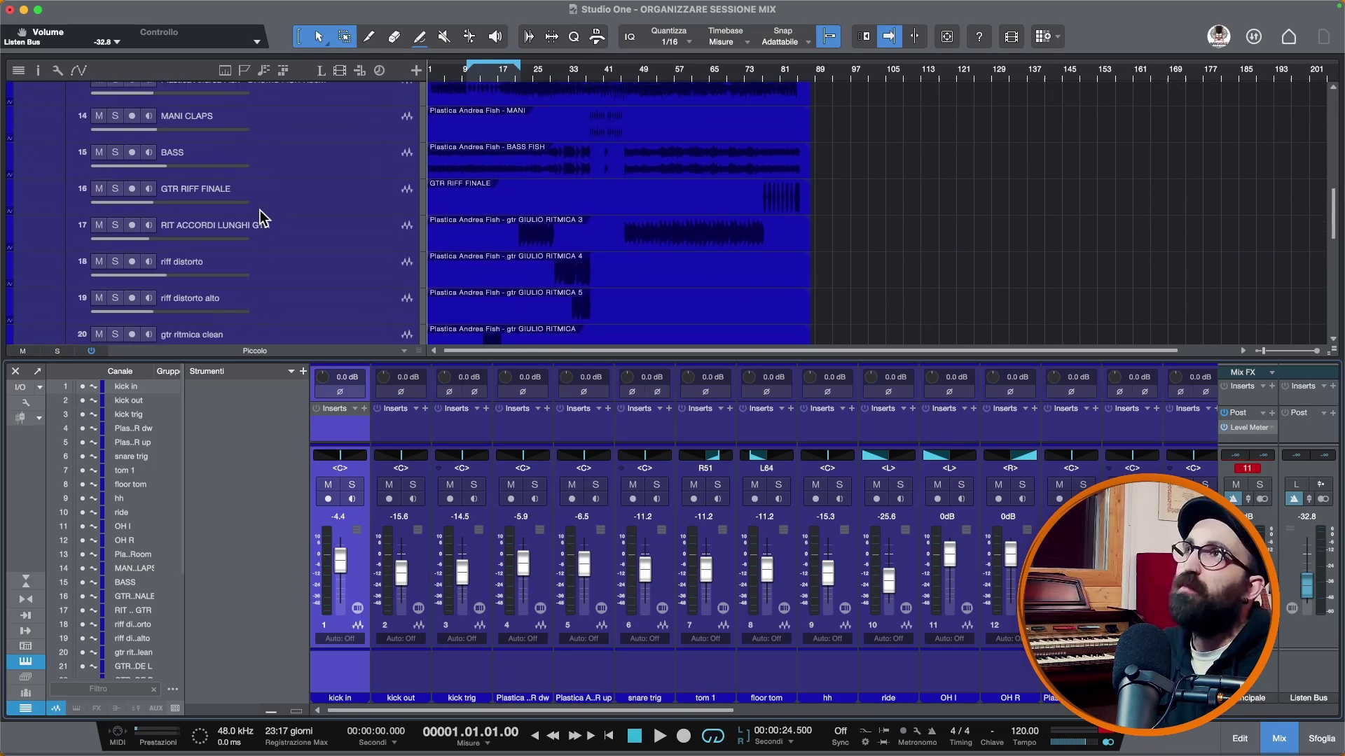
pyautogui.scroll(-20, 279, 237)
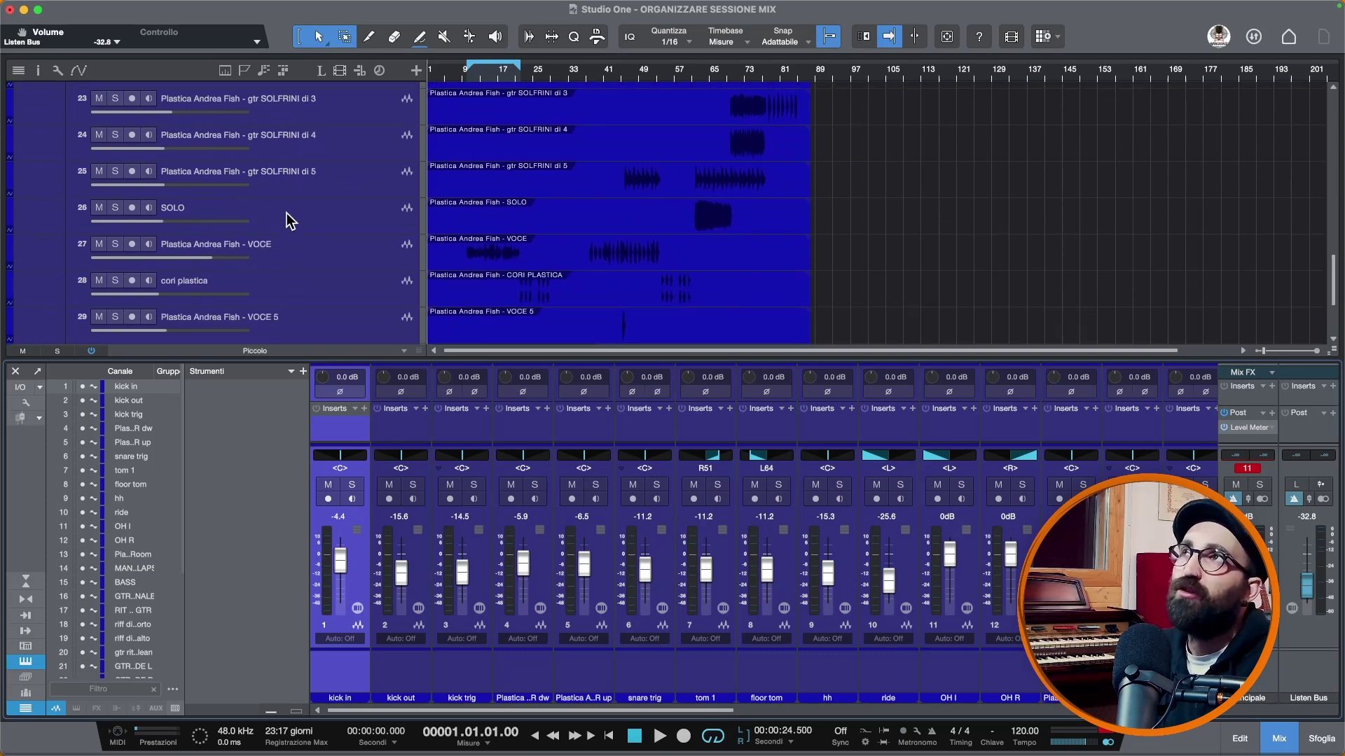
pyautogui.scroll(-4, 318, 267)
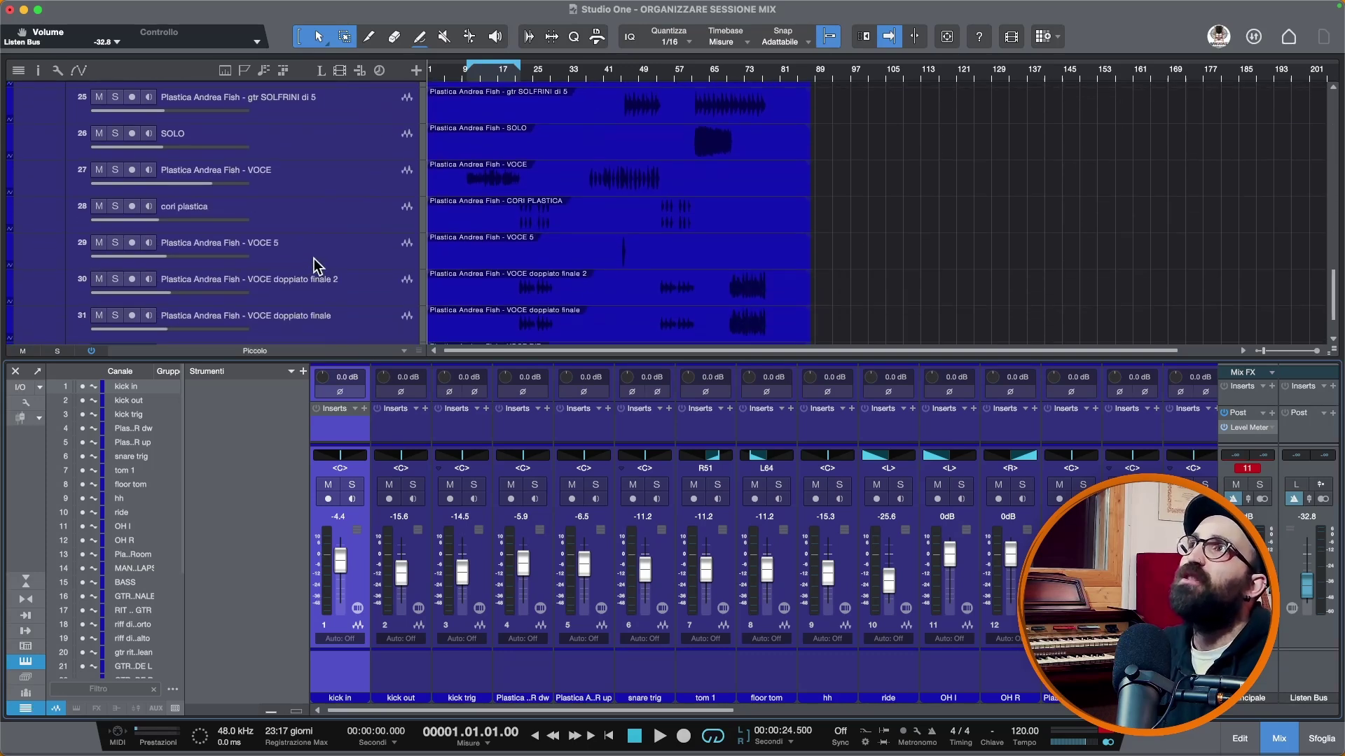
pyautogui.scroll(-4, 260, 268)
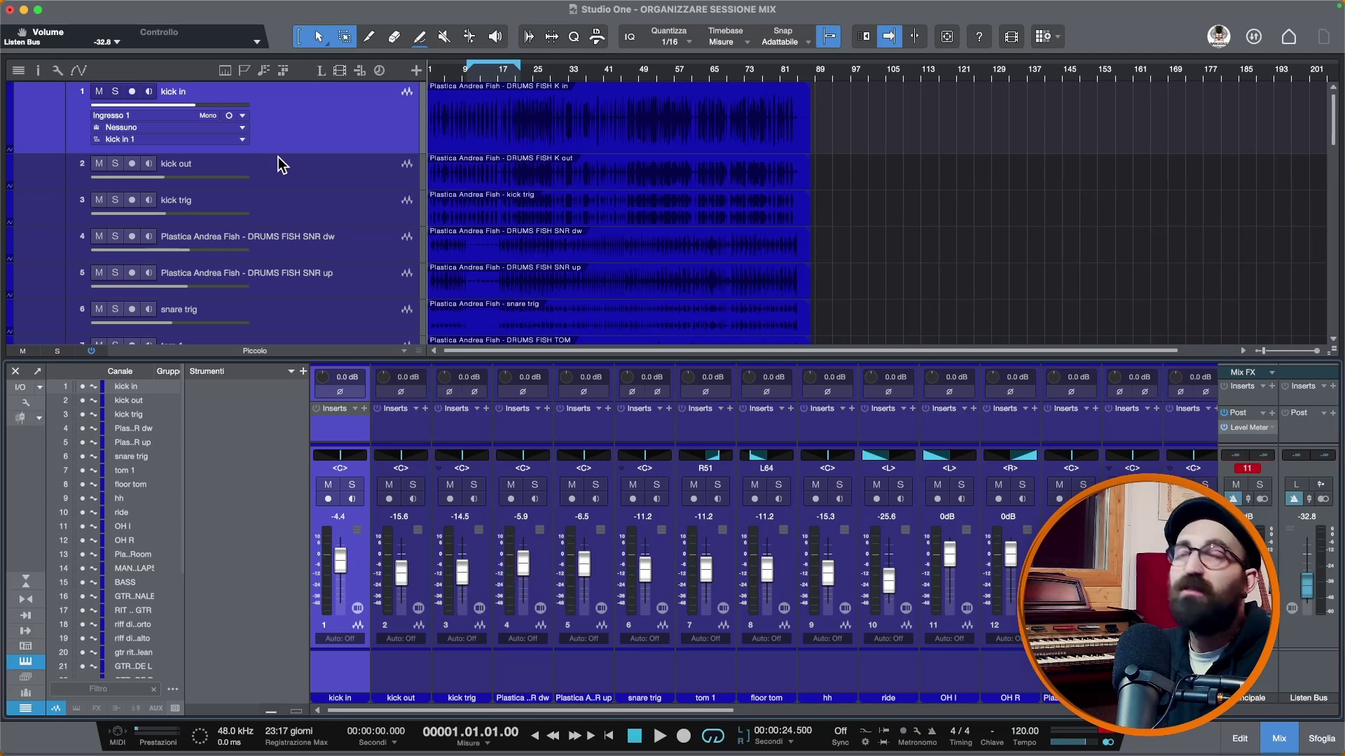
# Rename track 4, the bottom snare microphone track (SNR dw), as SNARE DW
pyautogui.click(498, 122)
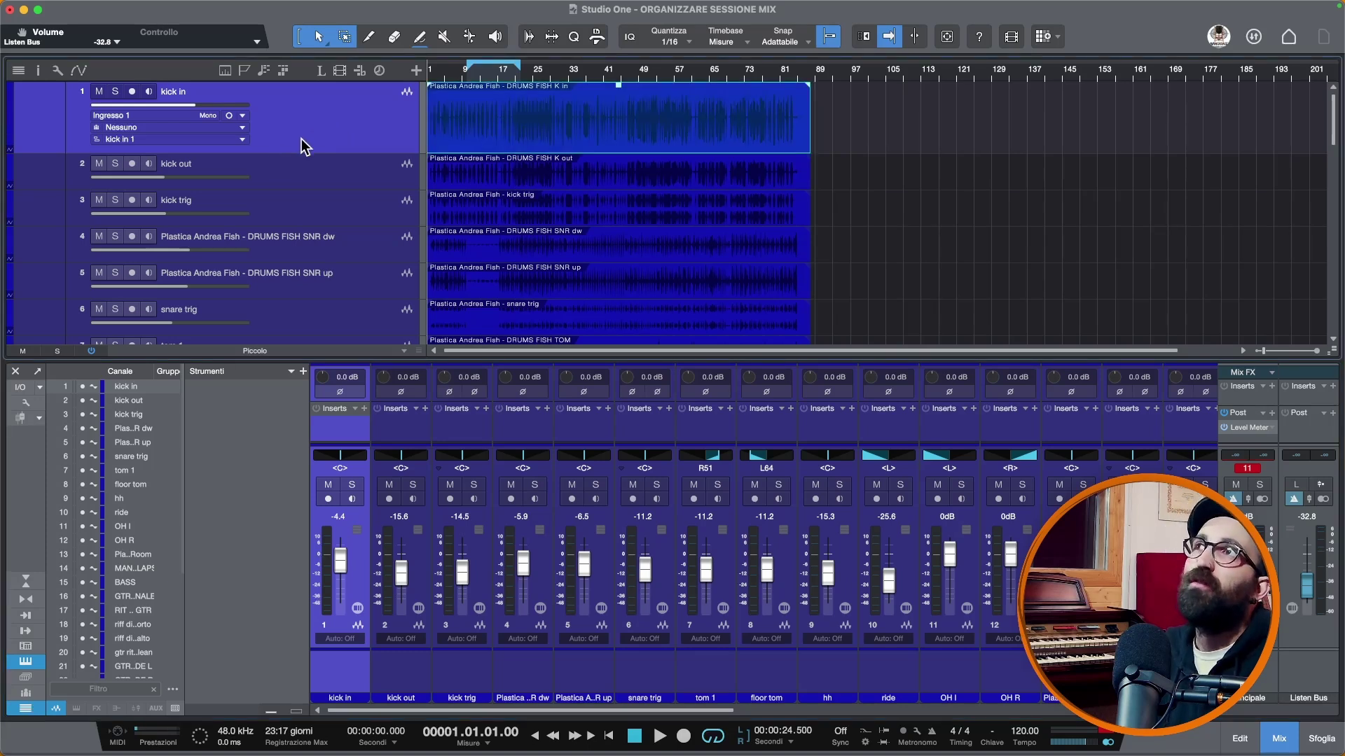
pyautogui.click(273, 178)
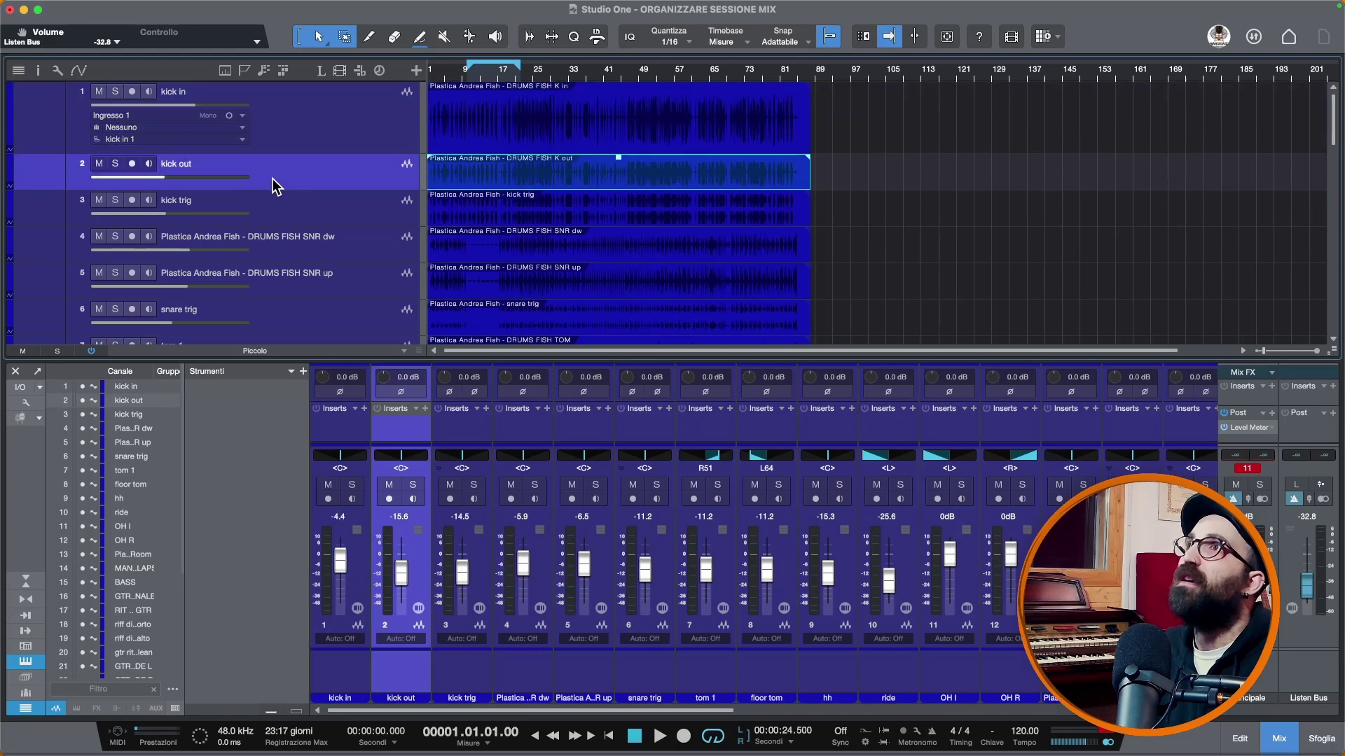
pyautogui.click(361, 211)
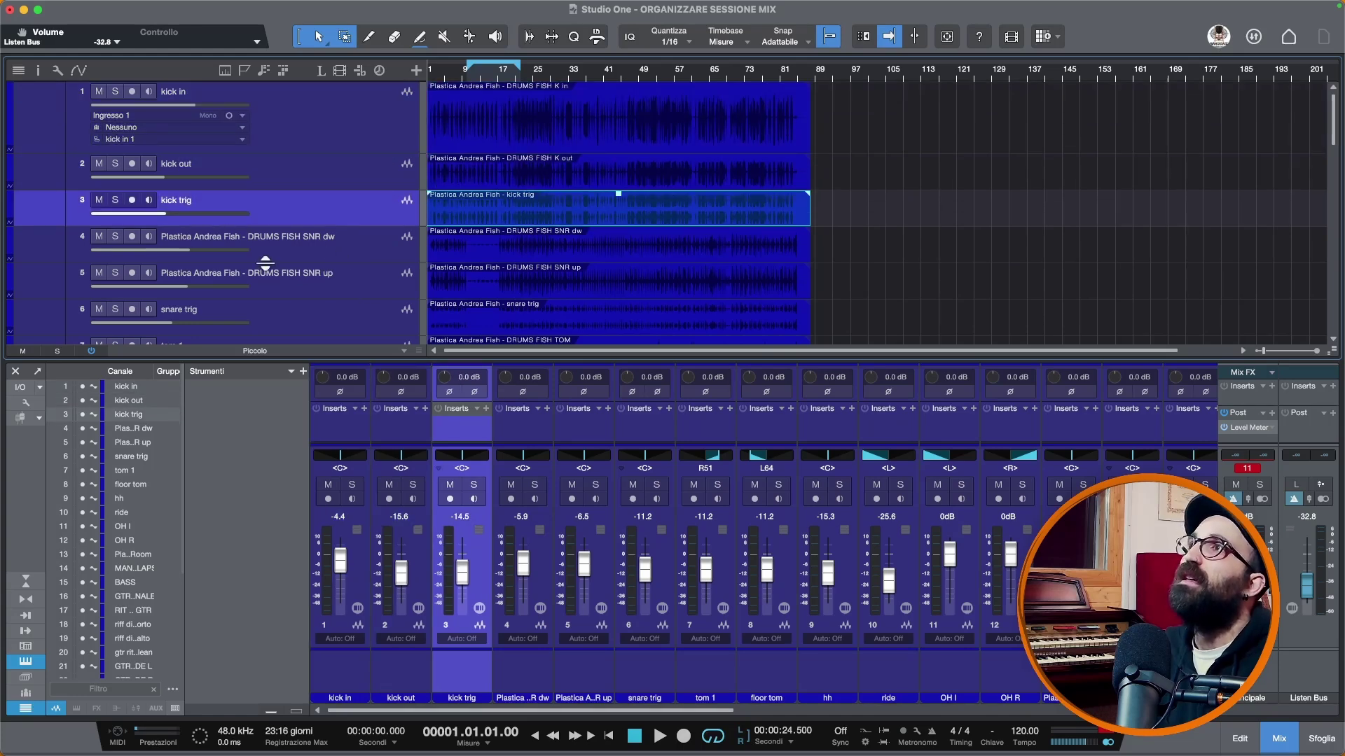
pyautogui.click(333, 238)
pyautogui.doubleClick(292, 238)
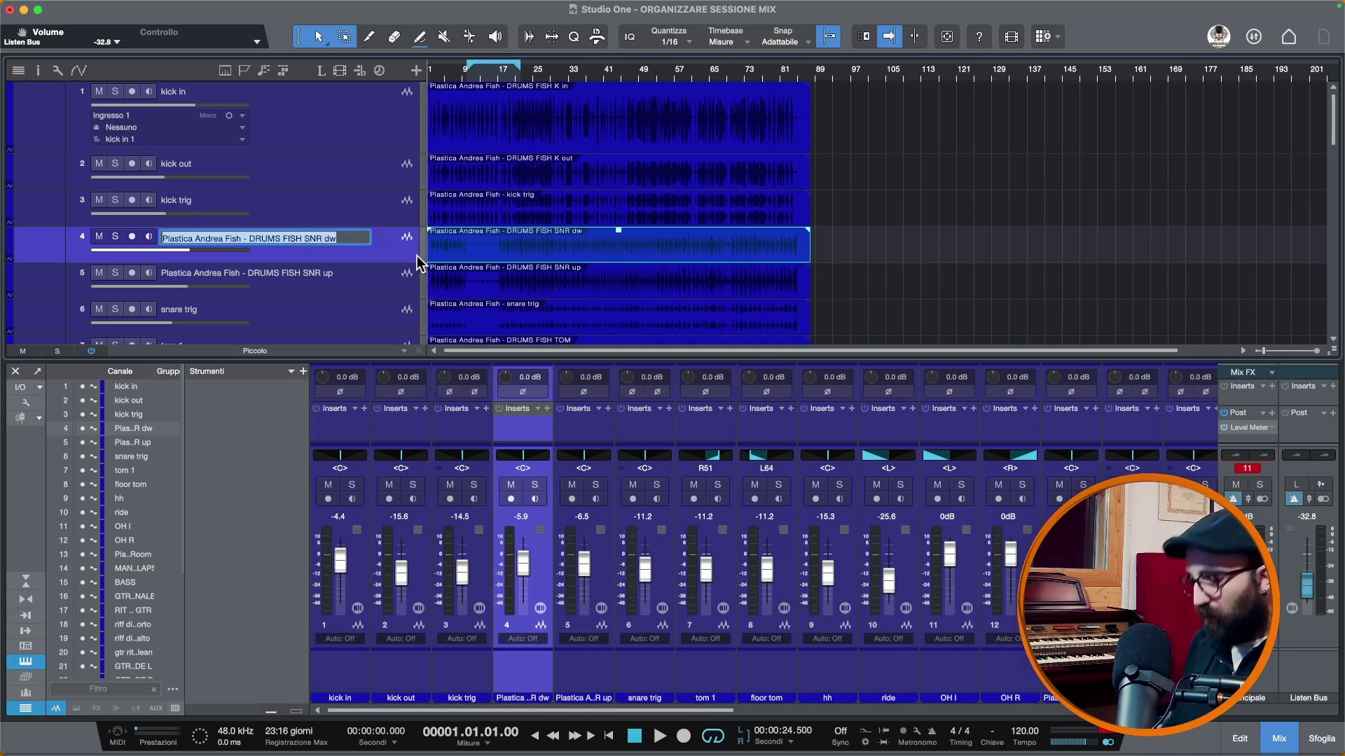
pyautogui.write('SNARE DW')
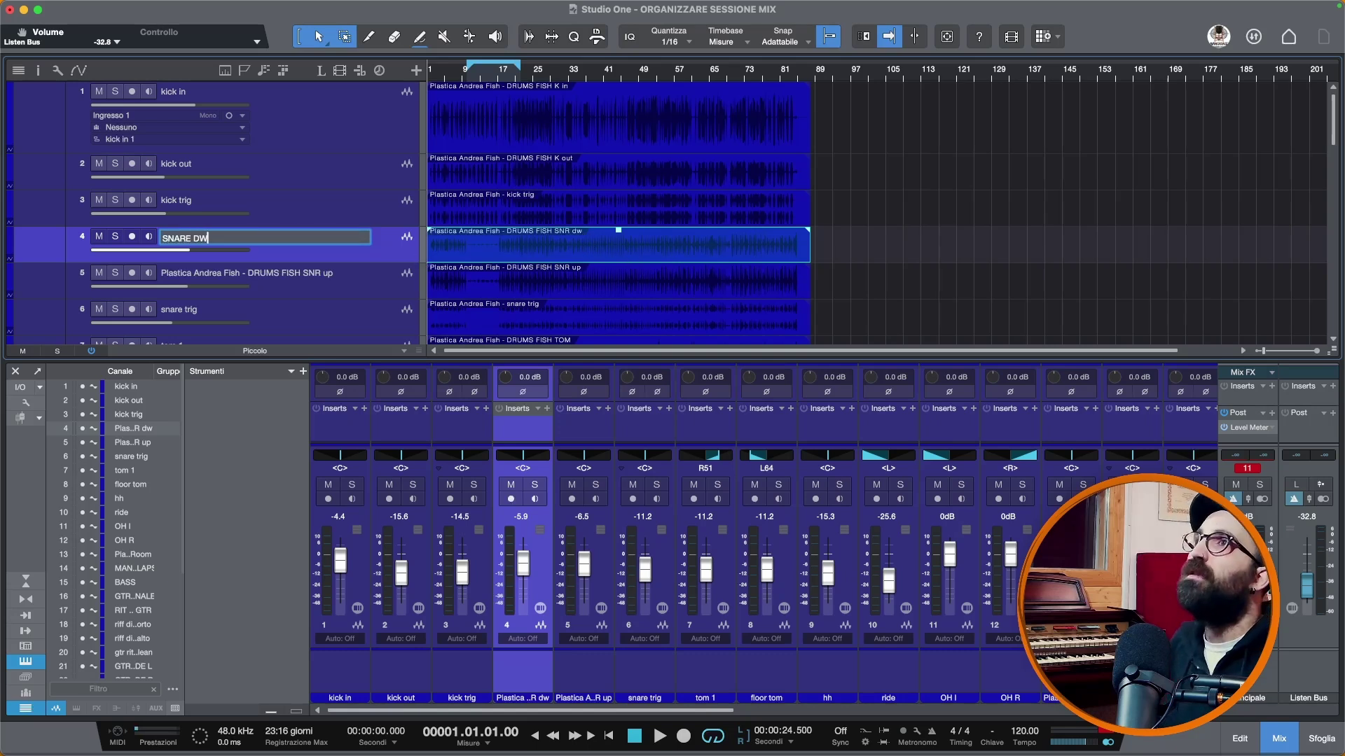
pyautogui.press('Return')
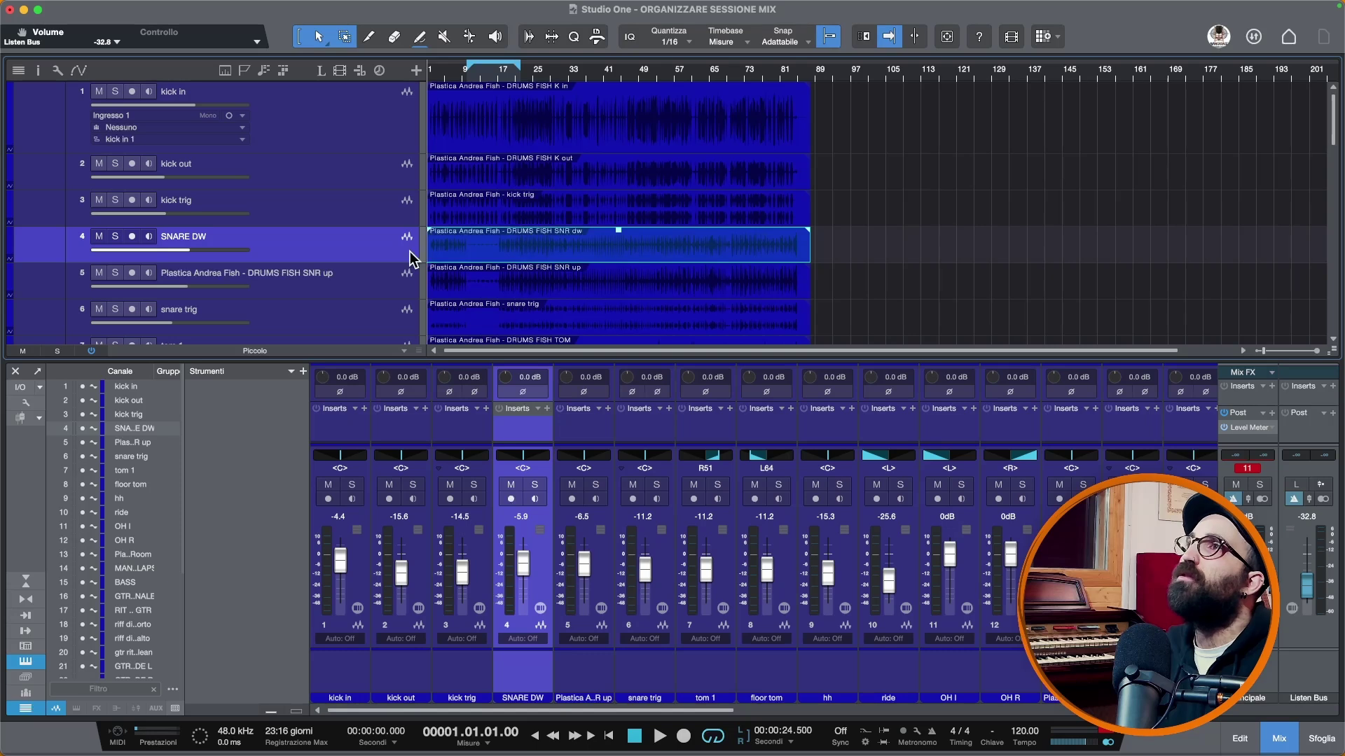
# Move the SNARE DW track below the other snare microphone track (SNR up), and rename that one SNARE UP
pyautogui.moveTo(383, 254); pyautogui.dragTo(381, 297)
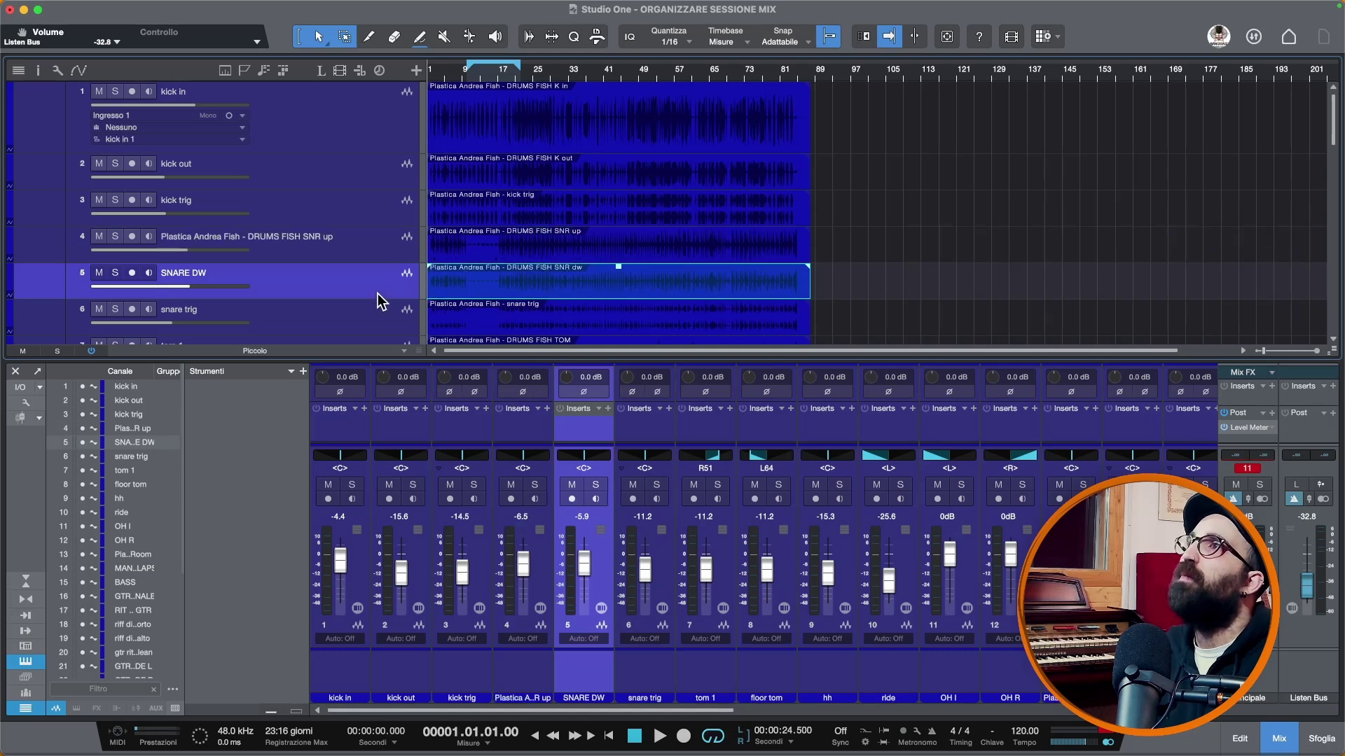
pyautogui.doubleClick(301, 243)
pyautogui.write('SNA')
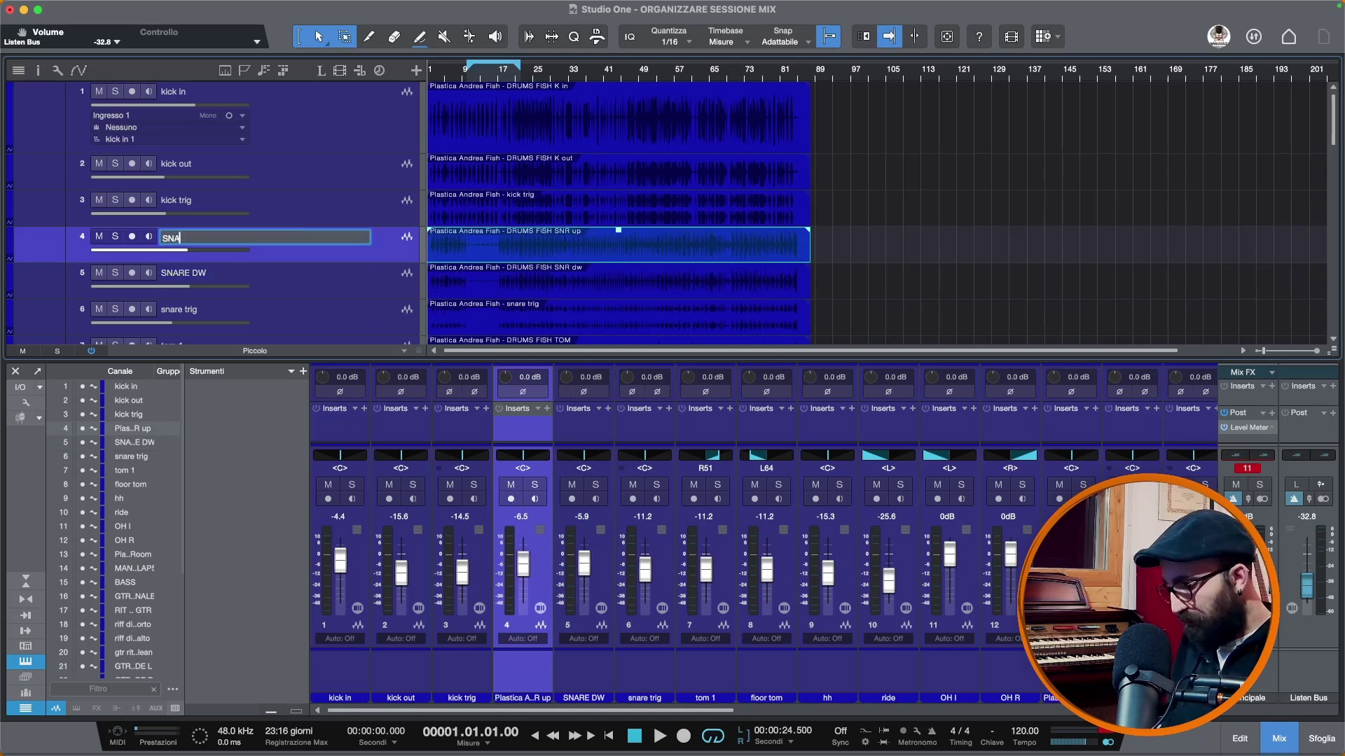
pyautogui.write('RE UP')
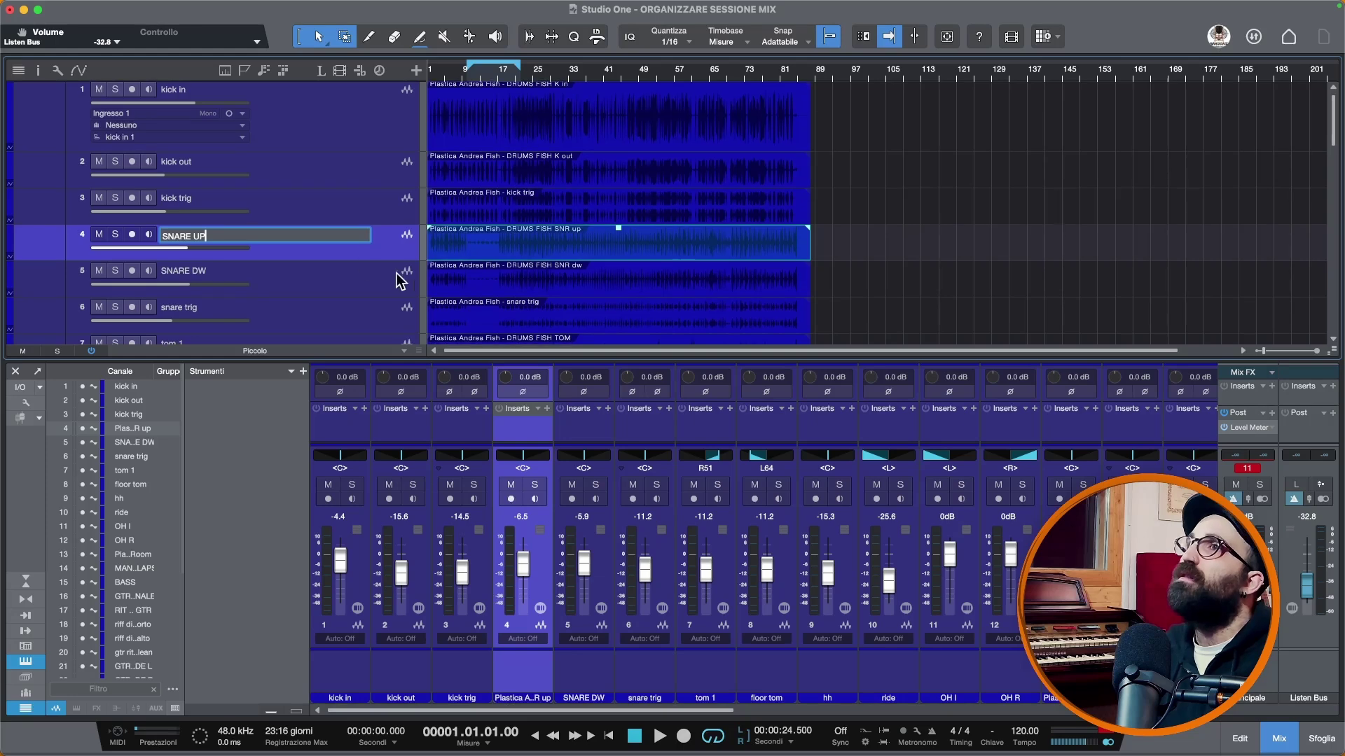
pyautogui.click(377, 295)
# Rename track 13, the drum room microphone track, as DRUMS ROOM
pyautogui.scroll(-10, 378, 301)
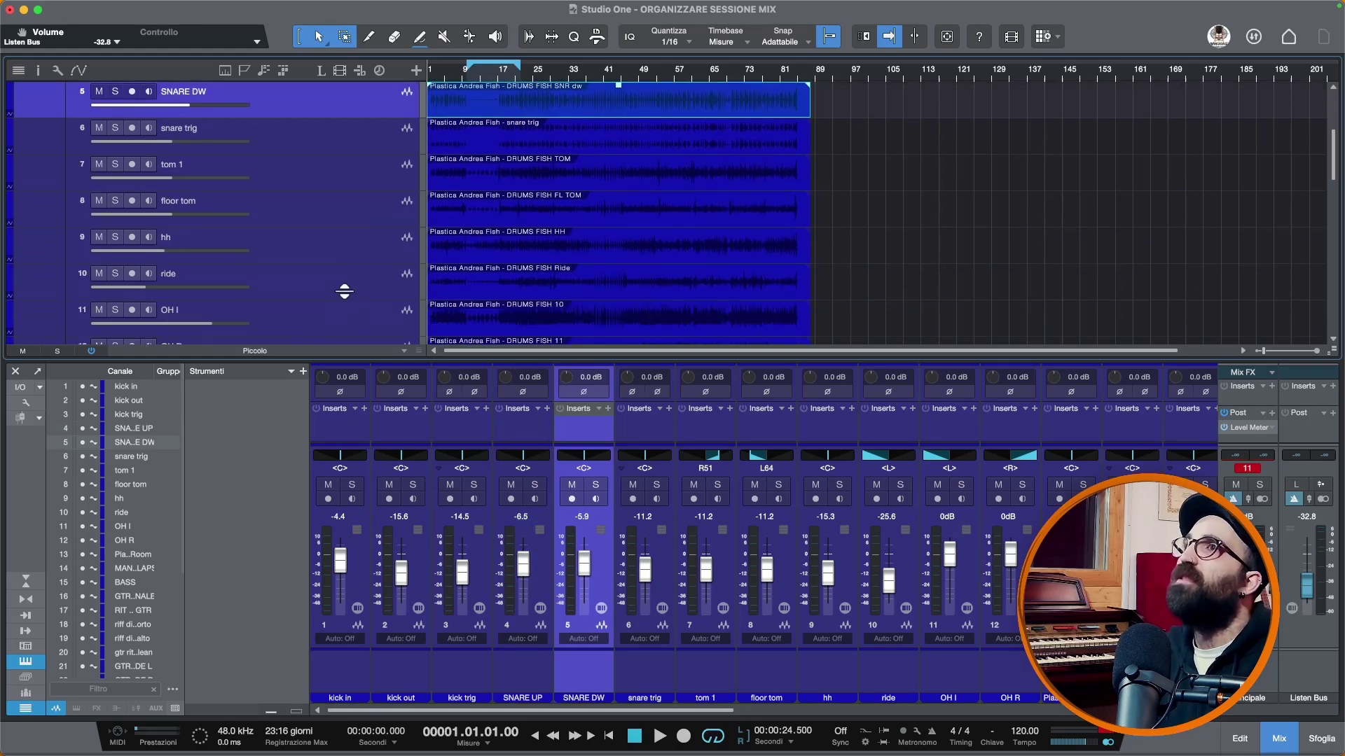
pyautogui.scroll(-3, 343, 291)
pyautogui.scroll(5, 344, 291)
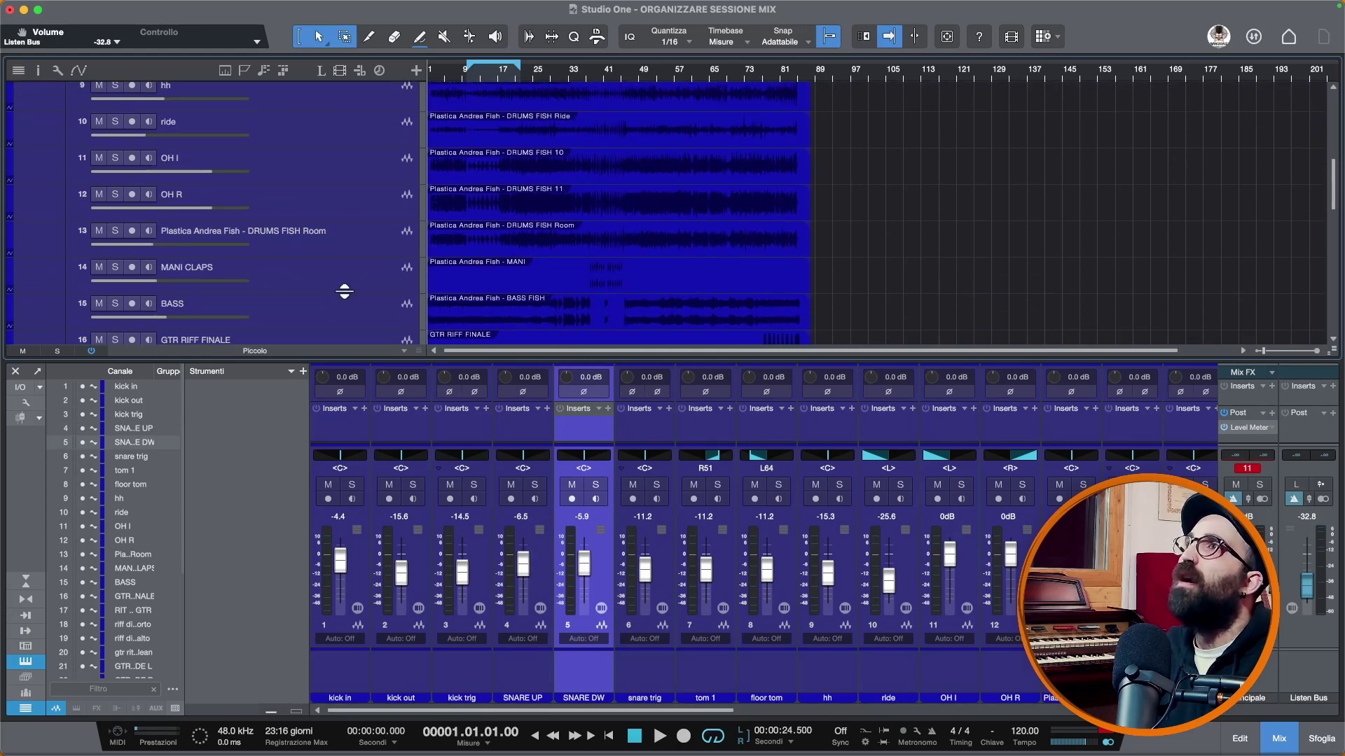
pyautogui.doubleClick(292, 234)
pyautogui.write('DRU')
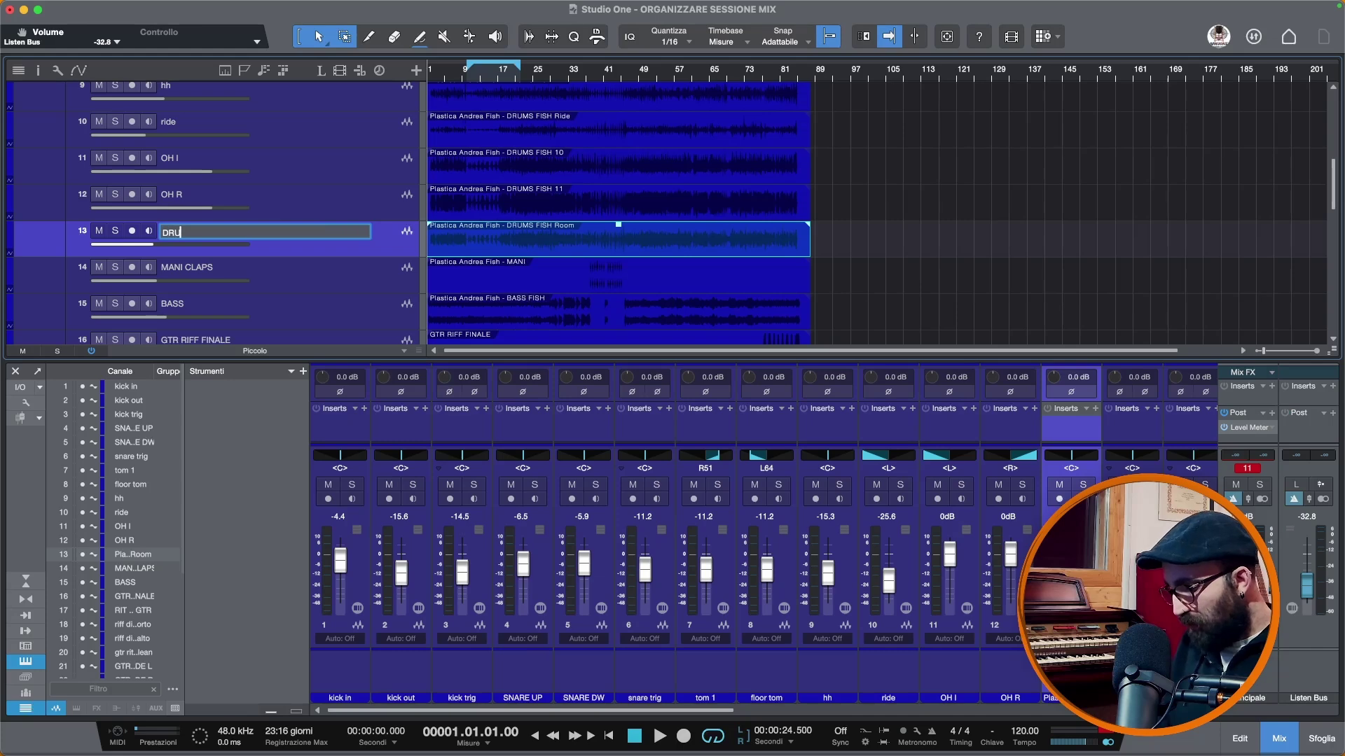
pyautogui.write('MS ROOM')
pyautogui.press('Return')
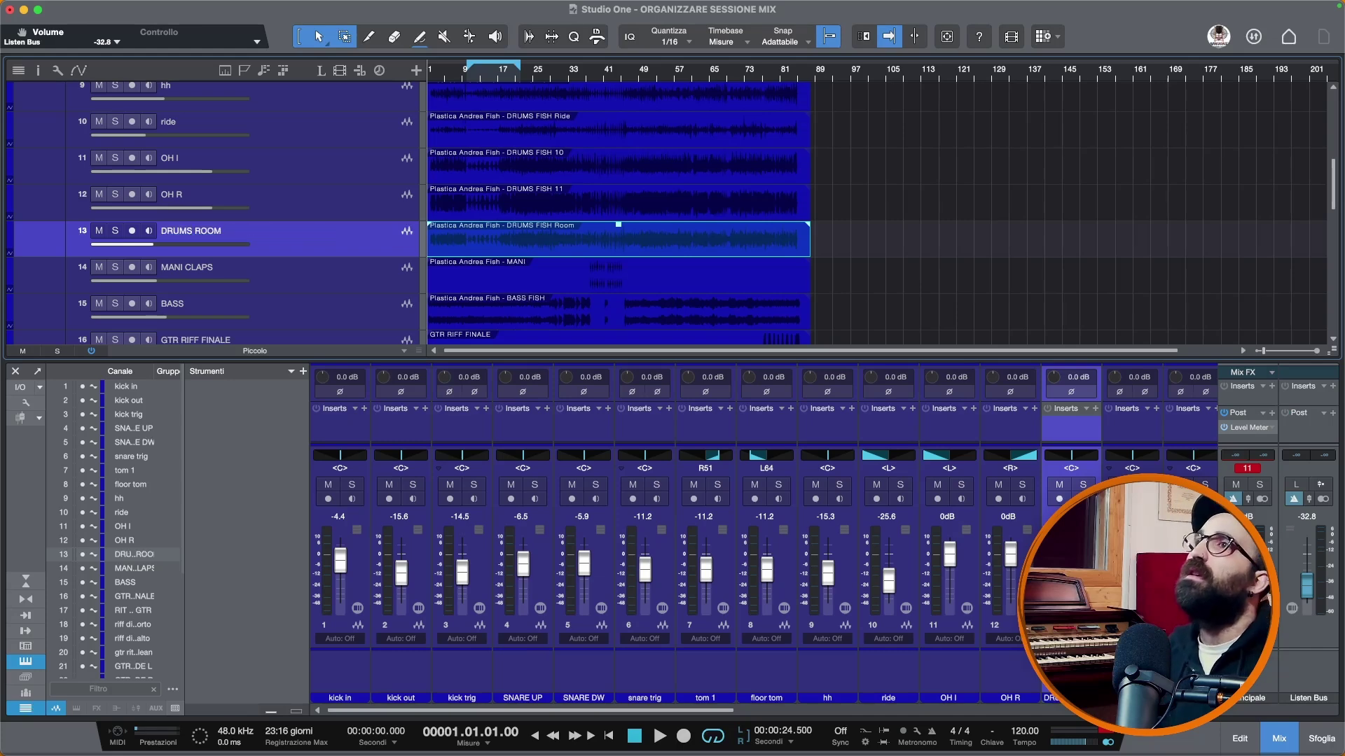
# Remove the song-title prefix from the name of guitar track 23, keeping only the part that begins with gtr
pyautogui.scroll(-8, 311, 271)
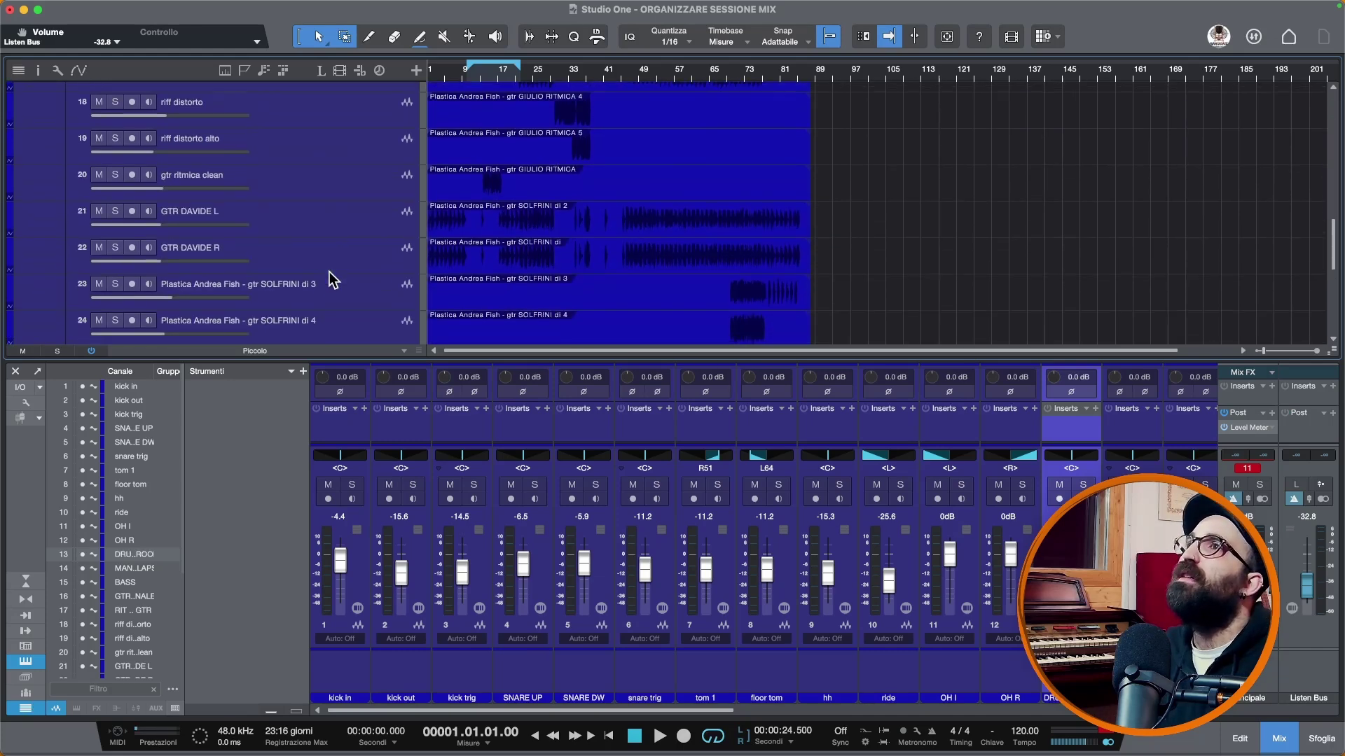
pyautogui.scroll(-3, 322, 271)
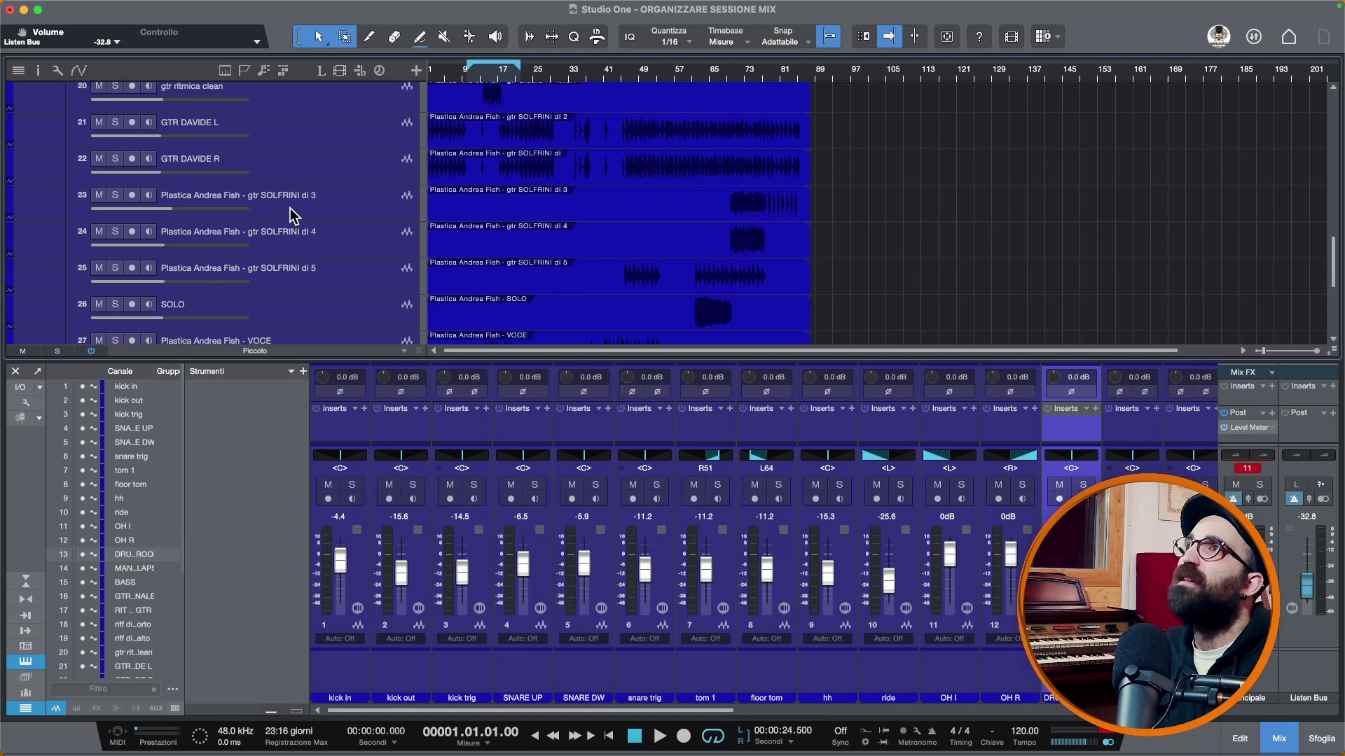
pyautogui.doubleClick(235, 200)
pyautogui.click(248, 194)
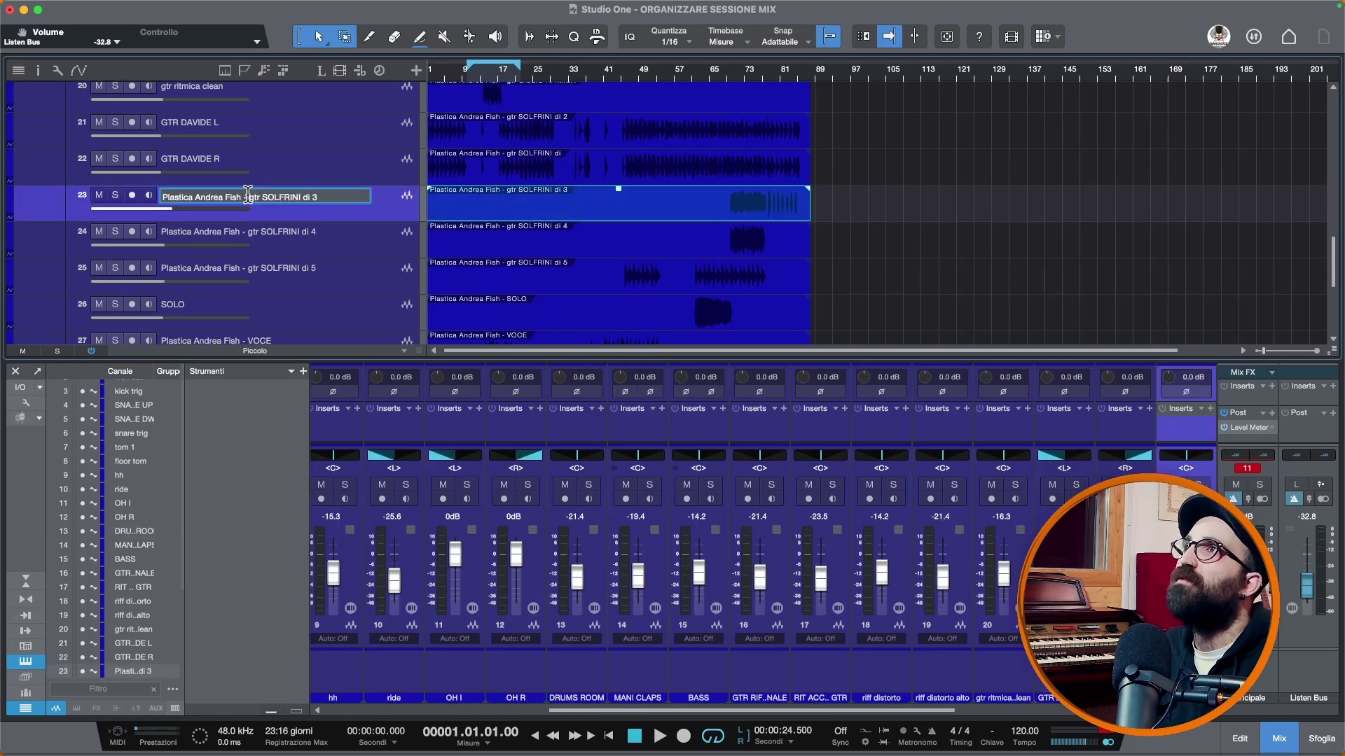
pyautogui.moveTo(248, 194); pyautogui.dragTo(158, 196)
pyautogui.press('BackSpace')
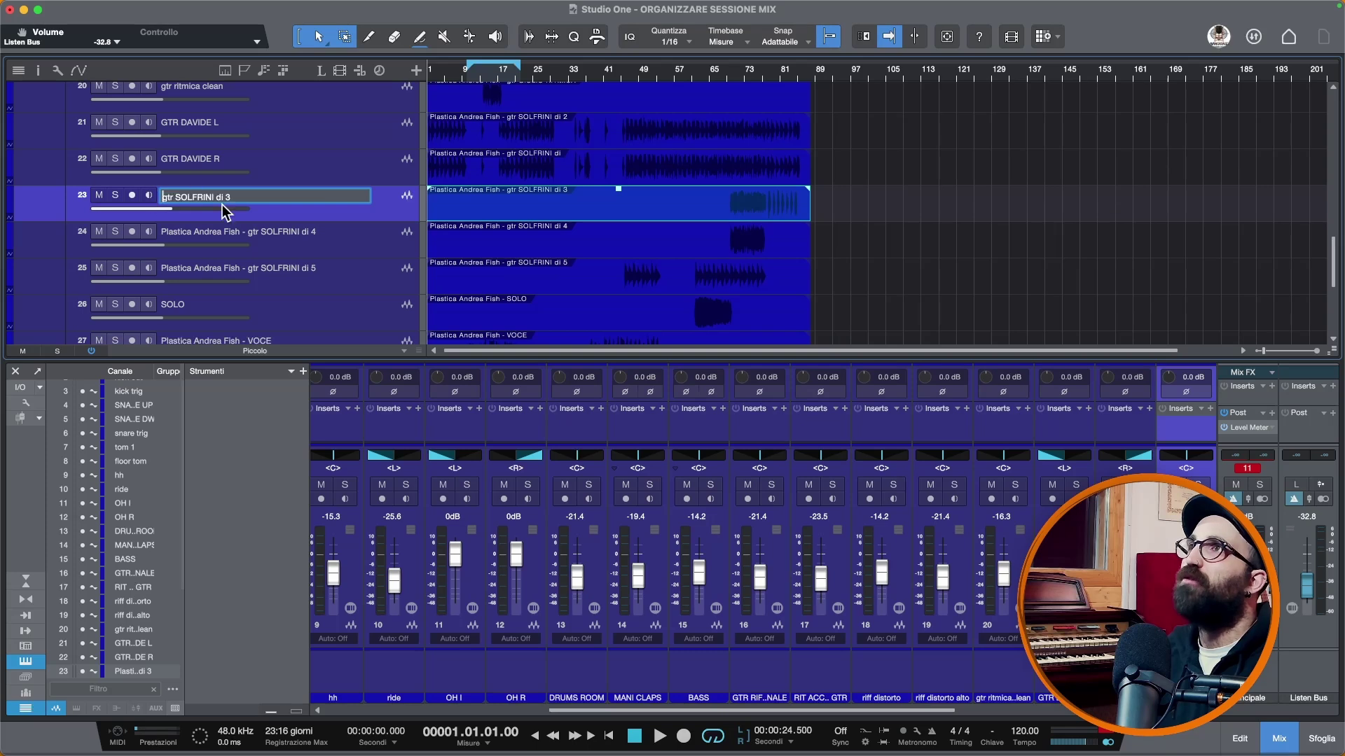
# Shorten the names of guitar tracks 24 and 25 by removing the prefix before gtr
pyautogui.doubleClick(247, 234)
pyautogui.moveTo(248, 228); pyautogui.dragTo(163, 233)
pyautogui.press('BackSpace')
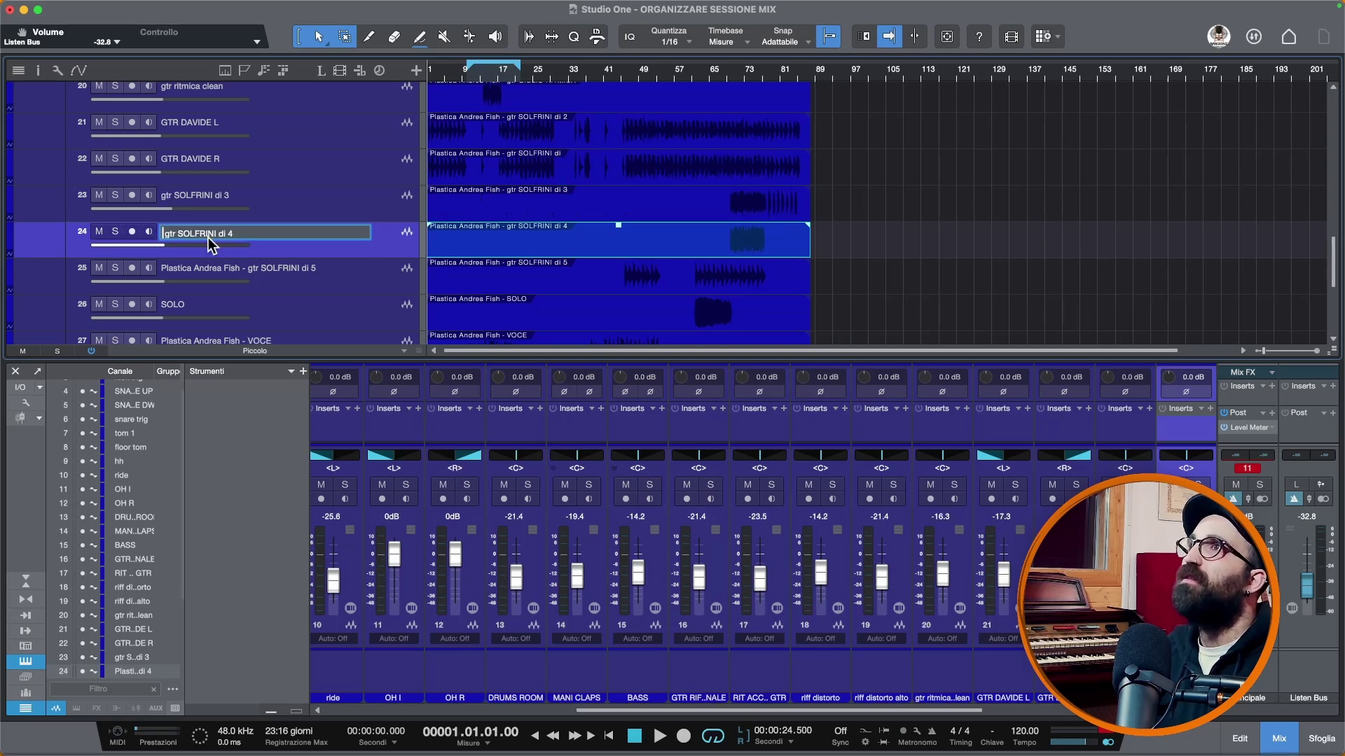
pyautogui.doubleClick(244, 270)
pyautogui.moveTo(248, 269); pyautogui.dragTo(163, 270)
pyautogui.press('BackSpace')
# Rename track 27, the lead vocal track below SOLO, as VOCE strofa
pyautogui.scroll(-3, 249, 269)
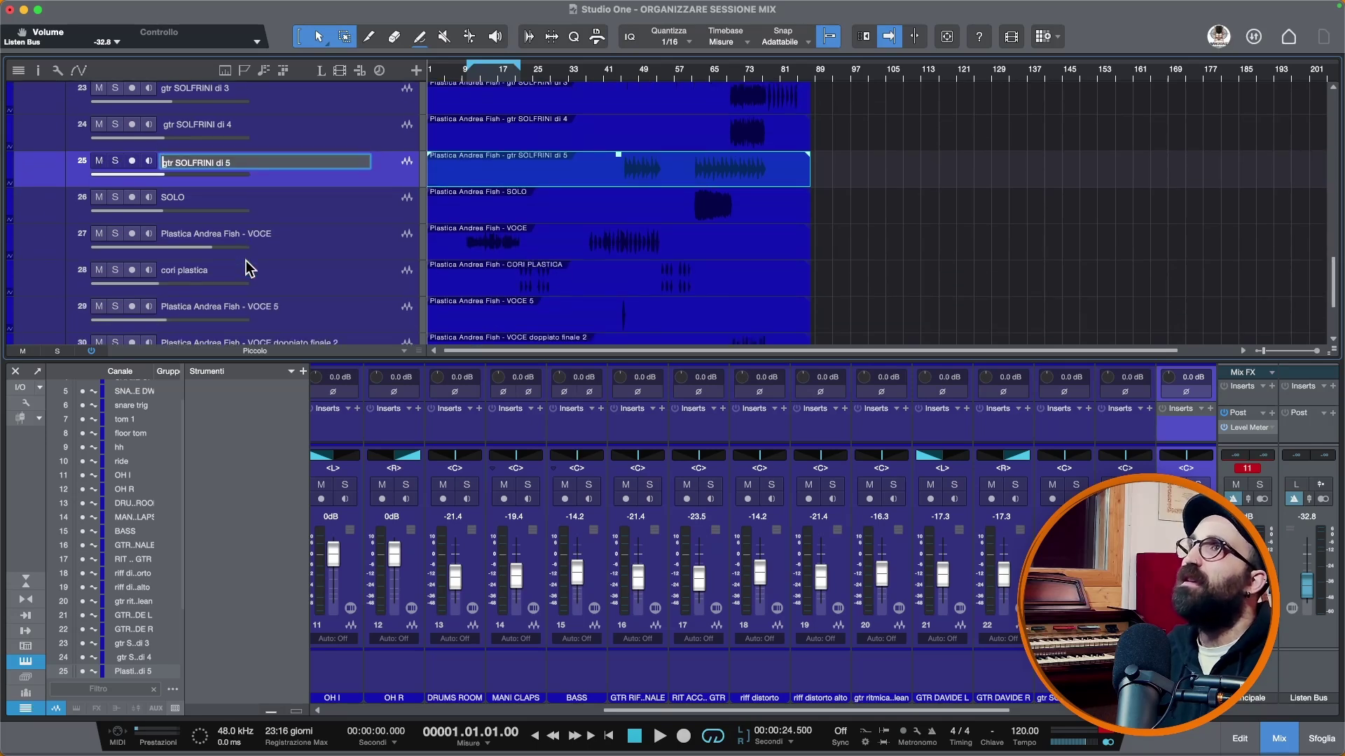
pyautogui.click(291, 208)
pyautogui.click(289, 246)
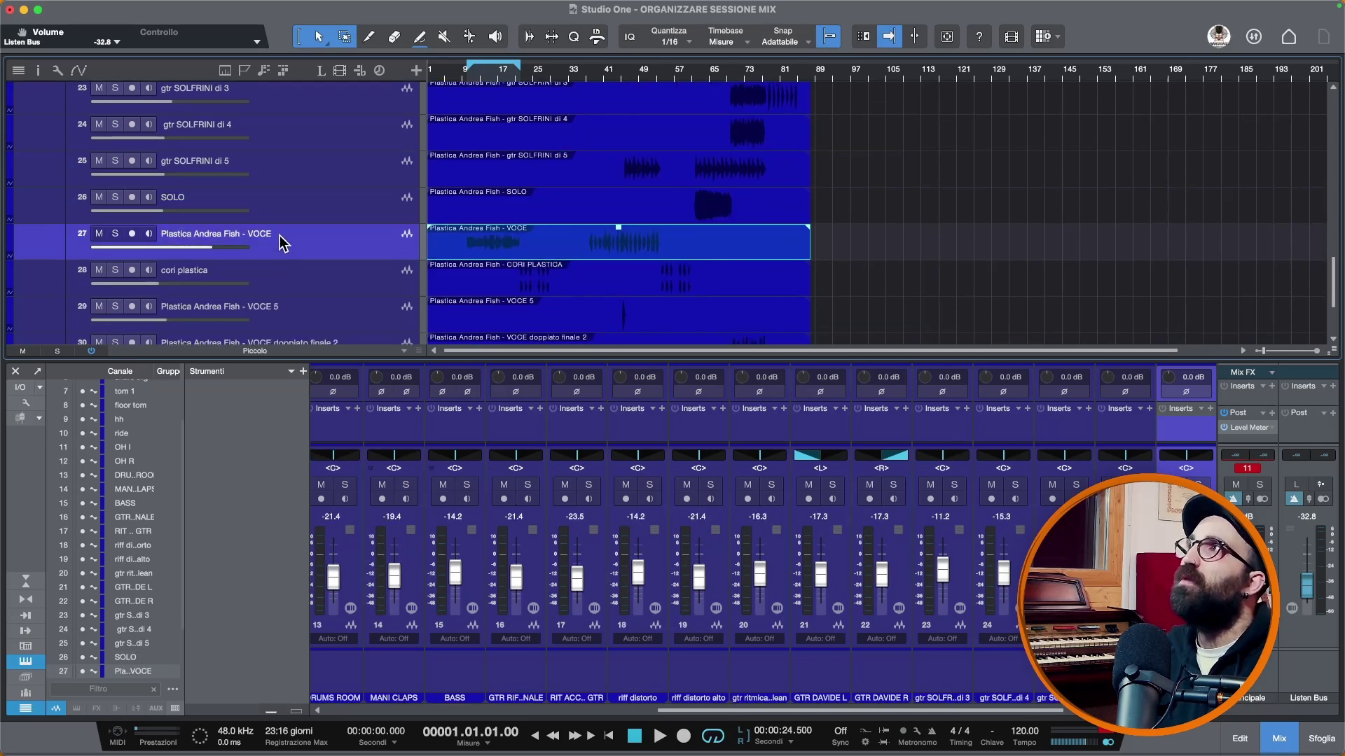
pyautogui.doubleClick(215, 235)
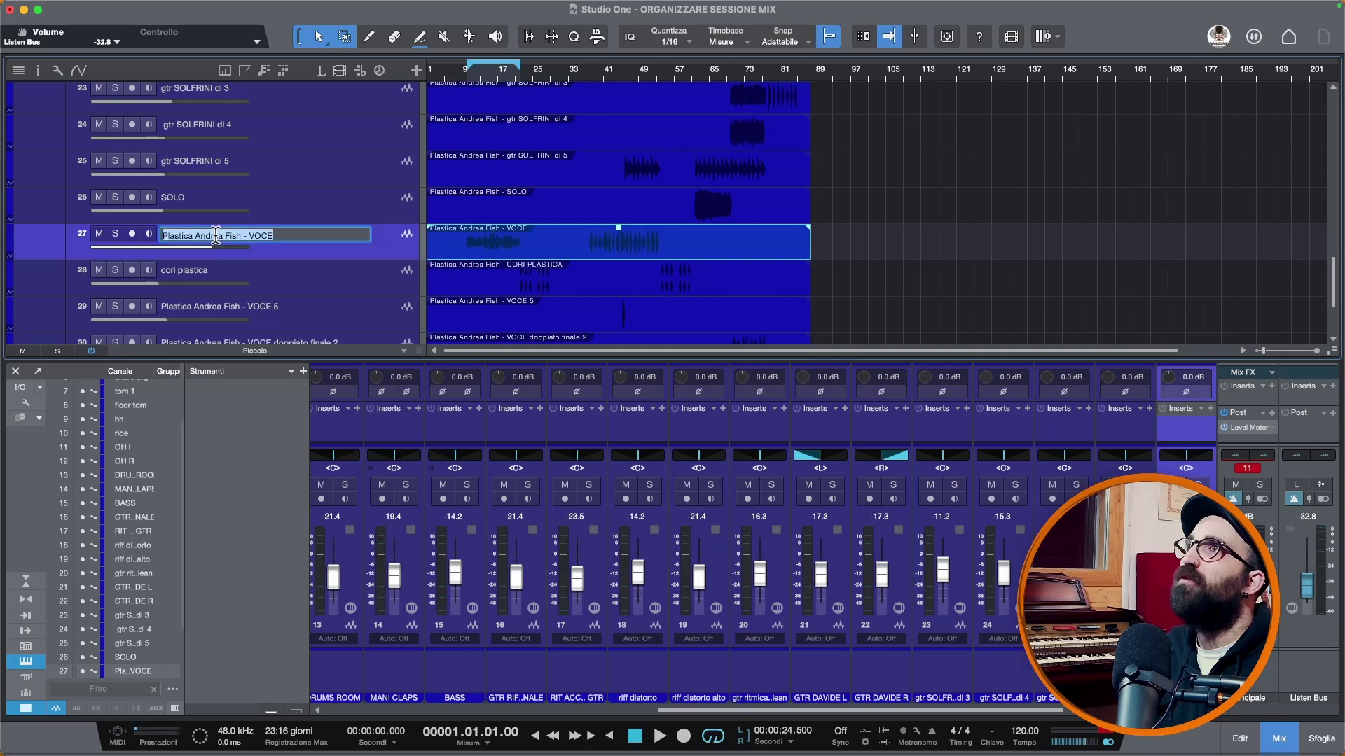
pyautogui.click(246, 234)
pyautogui.moveTo(248, 234); pyautogui.dragTo(100, 229)
pyautogui.press('BackSpace')
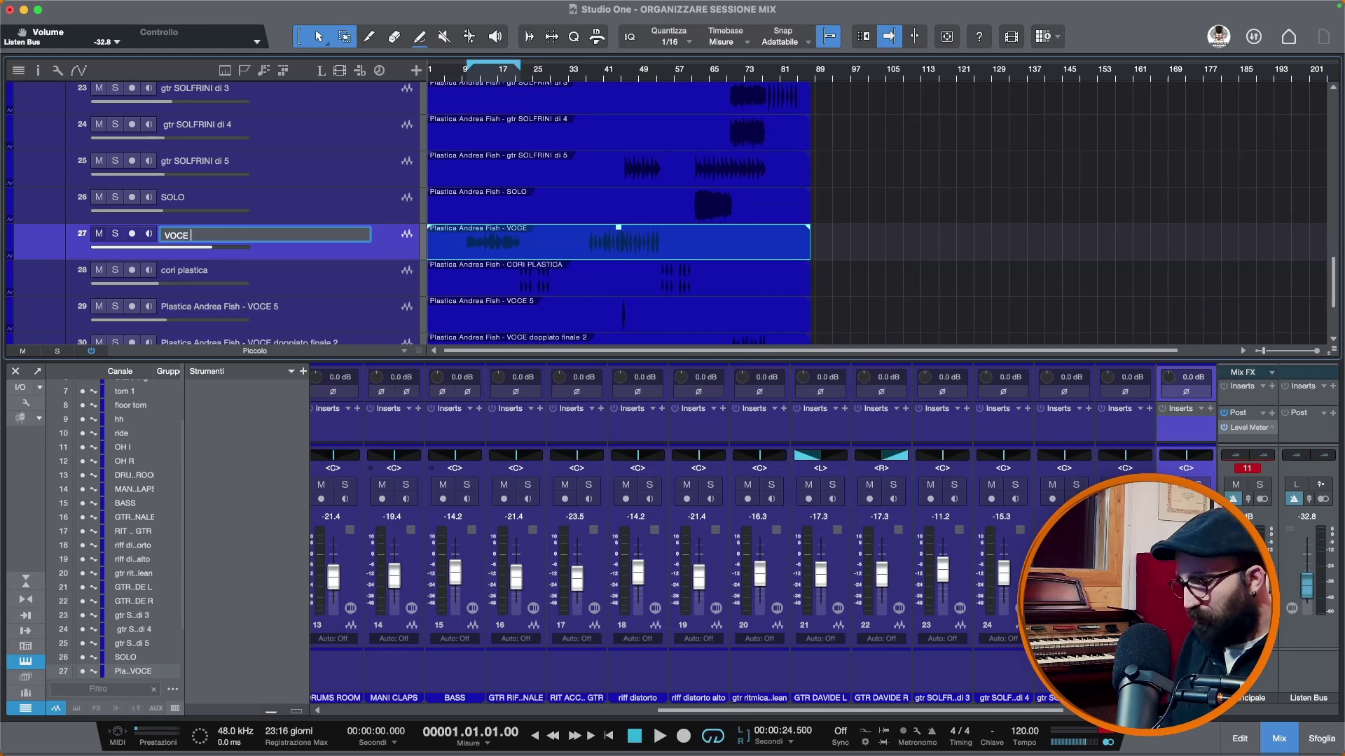
pyautogui.write('strofa')
pyautogui.press('Return')
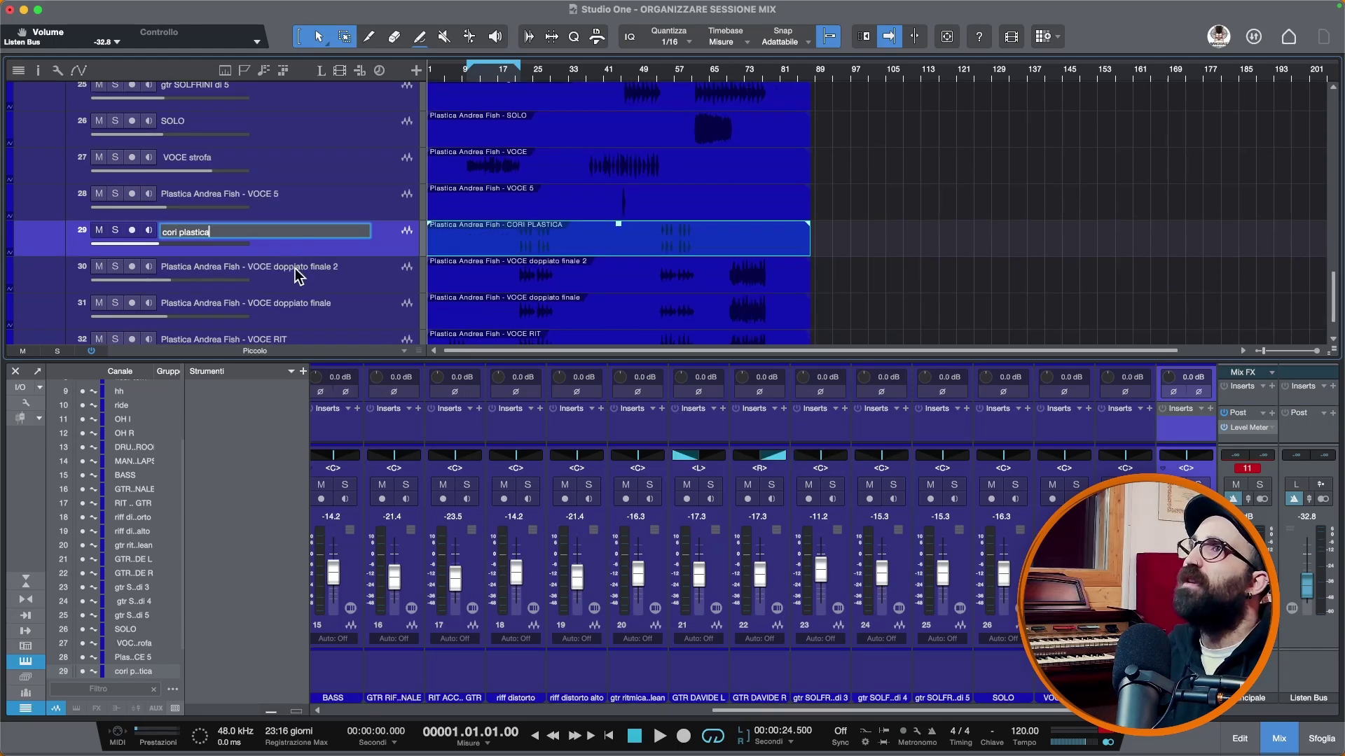
# Shorten the name of track 30 to VOCE doppiato finale 2
pyautogui.click(296, 266)
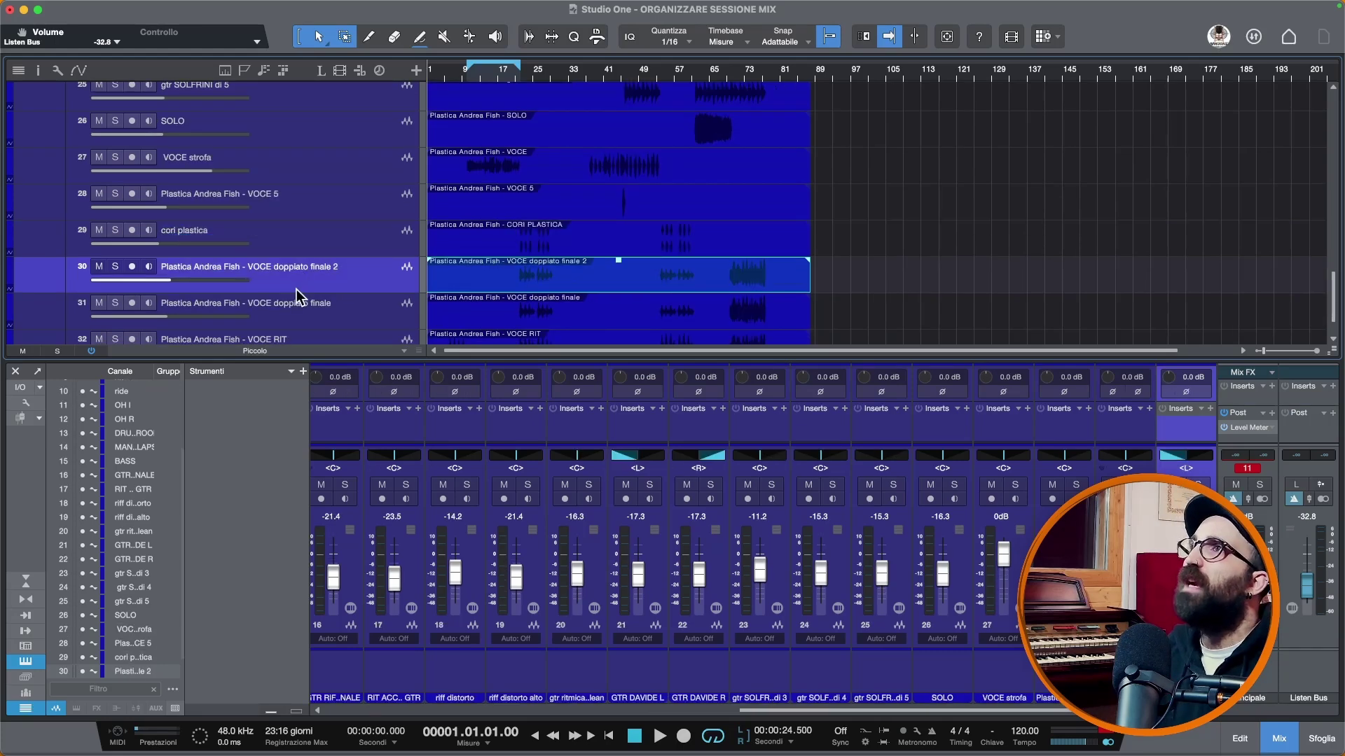
pyautogui.click(287, 313)
pyautogui.doubleClick(246, 268)
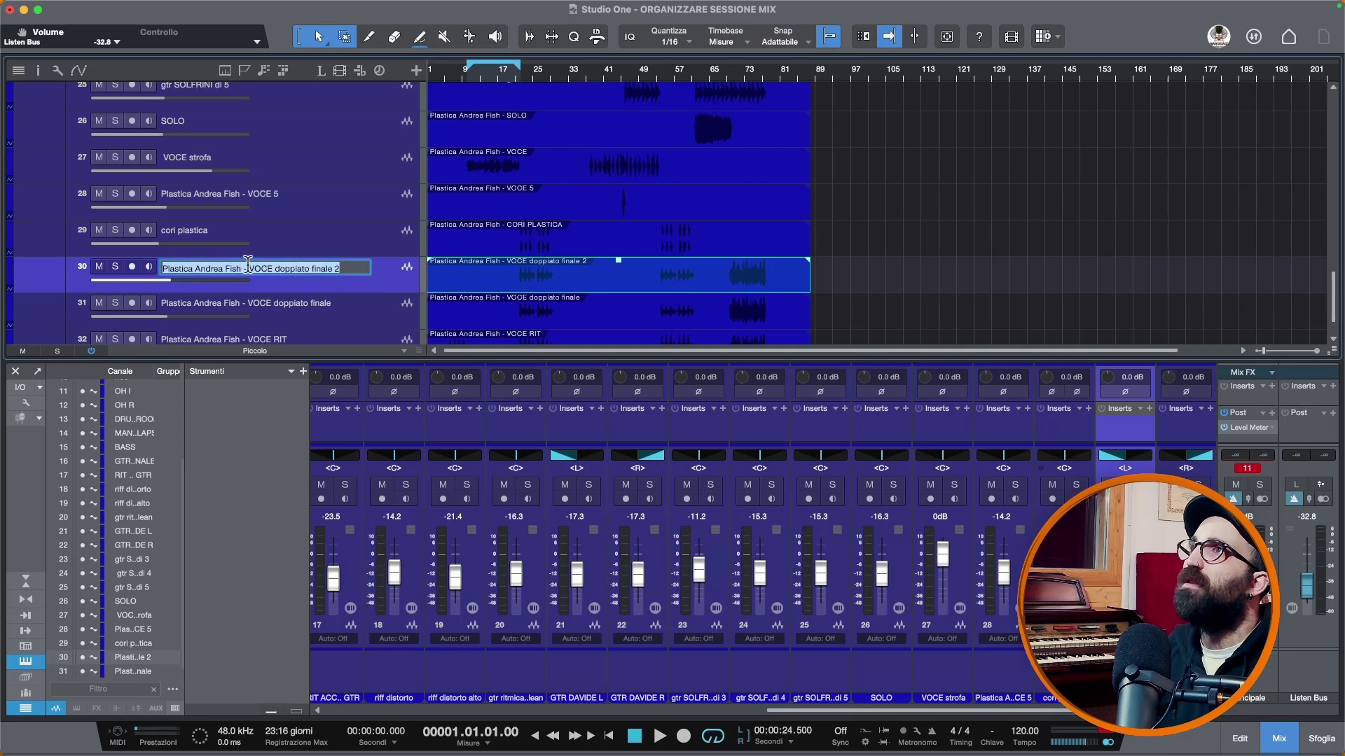
pyautogui.click(248, 268)
pyautogui.moveTo(247, 268); pyautogui.dragTo(137, 265)
pyautogui.press('BackSpace')
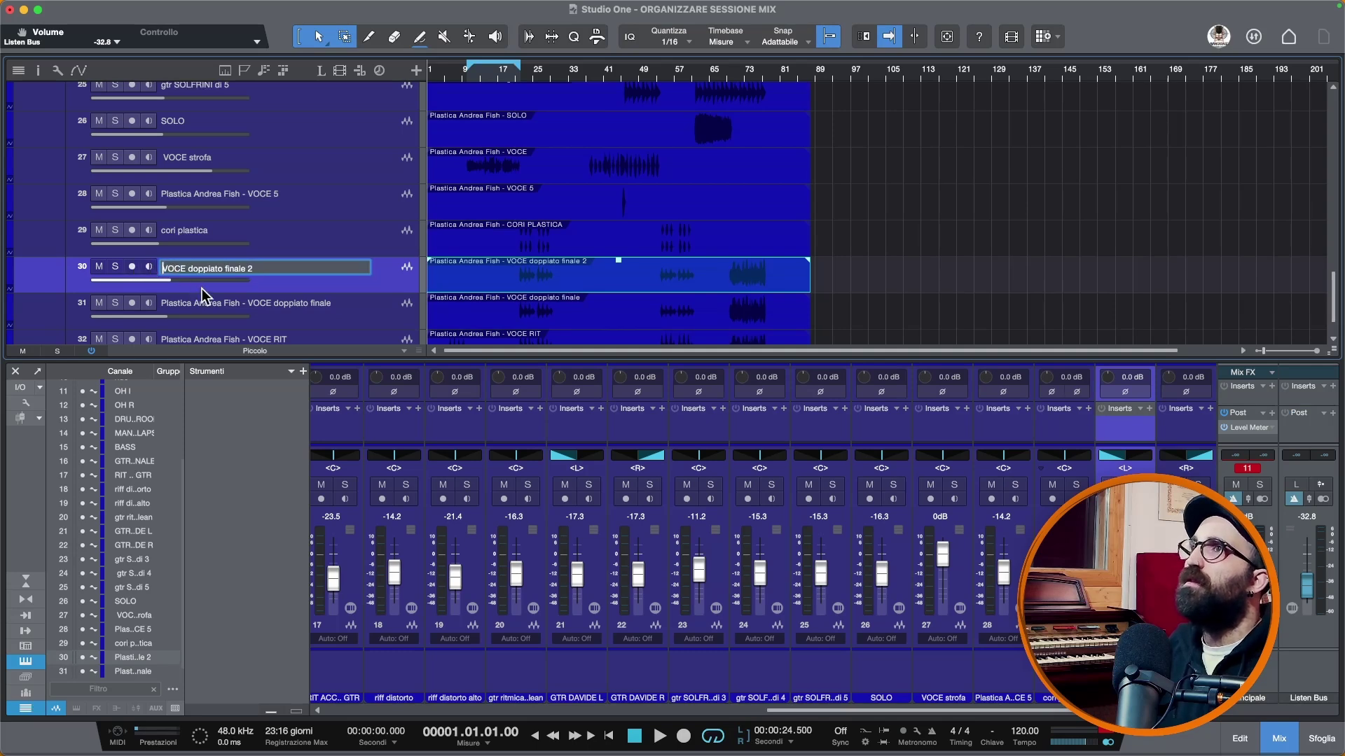
# Shorten the name of track 31 to VOCE doppiato finale
pyautogui.click(228, 303)
pyautogui.doubleClick(245, 303)
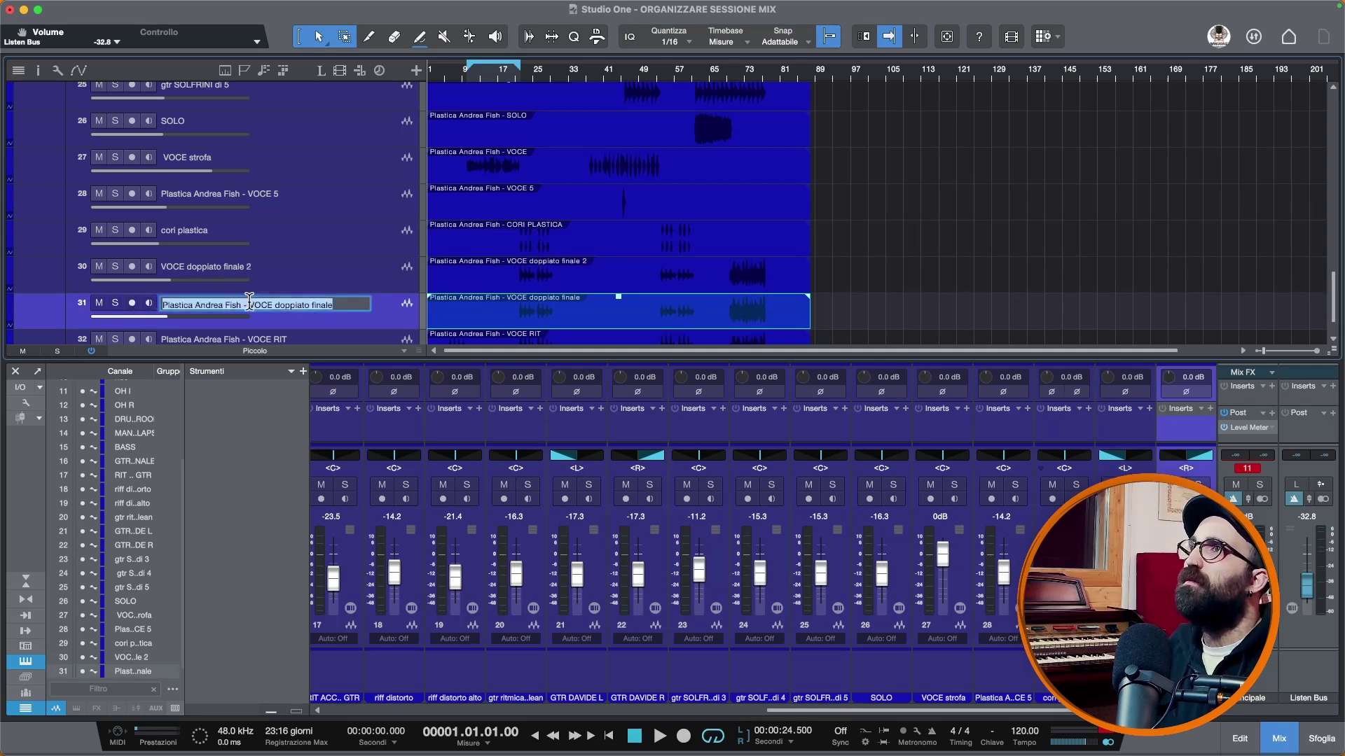
pyautogui.click(249, 305)
pyautogui.moveTo(249, 305); pyautogui.dragTo(163, 305)
pyautogui.press('BackSpace')
# Shorten the name of track 32 to - VOCE RIT and move the track directly below VOCE strofa
pyautogui.scroll(-2, 203, 291)
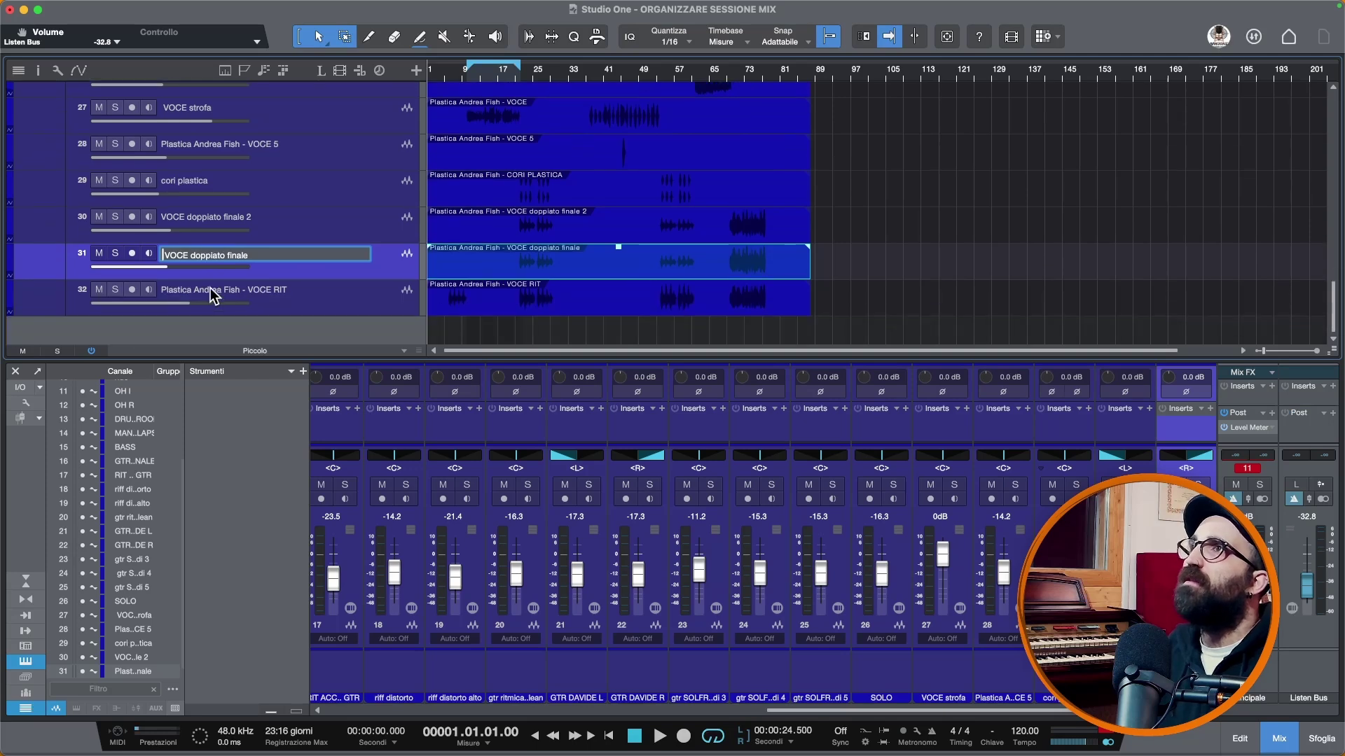
pyautogui.click(254, 293)
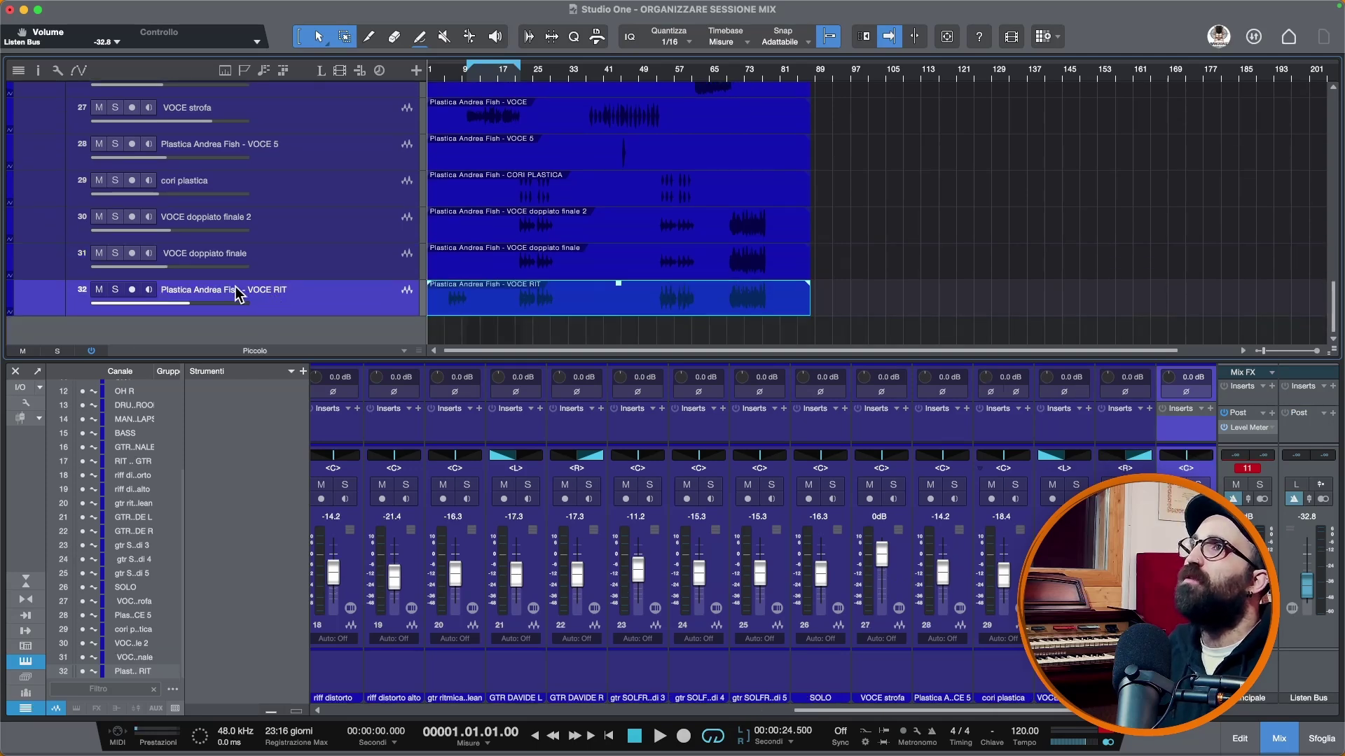
pyautogui.doubleClick(235, 289)
pyautogui.click(241, 291)
pyautogui.moveTo(241, 291); pyautogui.dragTo(190, 291)
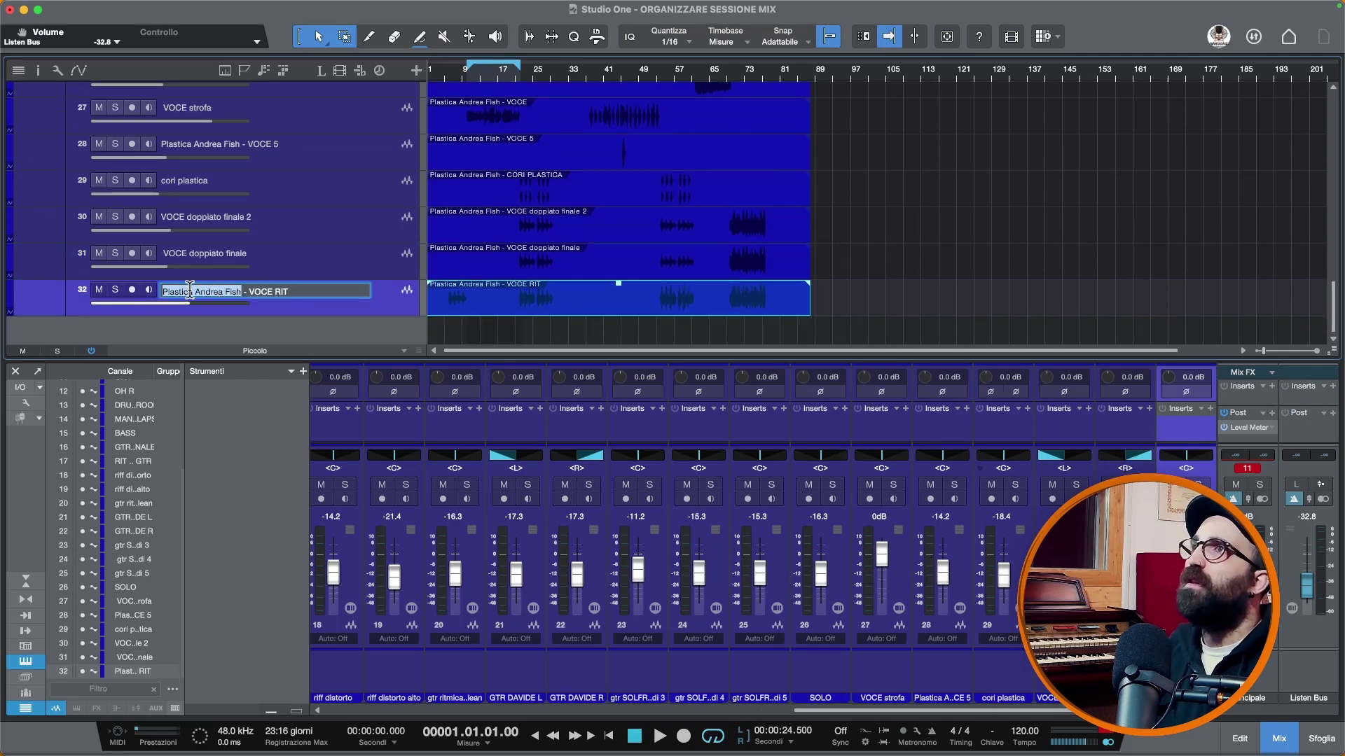
pyautogui.press('BackSpace')
pyautogui.moveTo(346, 303); pyautogui.dragTo(348, 137)
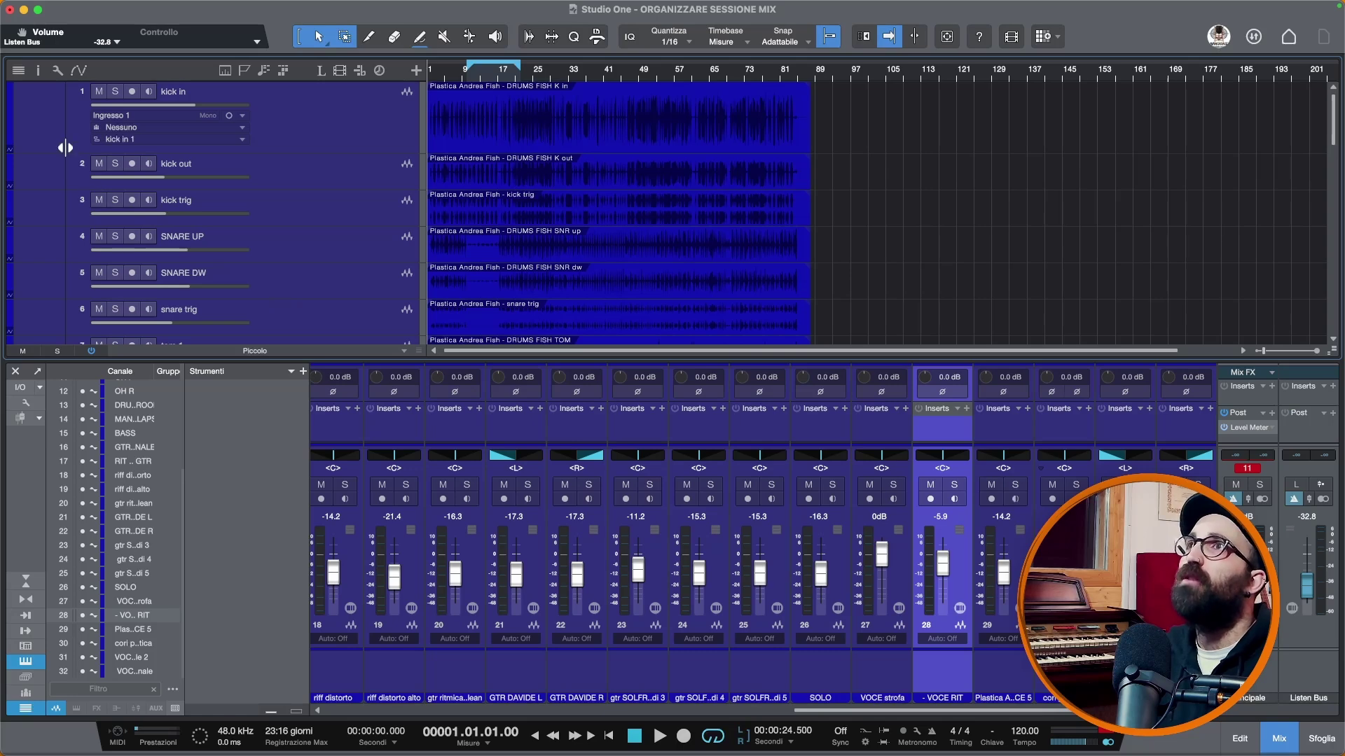
pyautogui.doubleClick(37, 112)
pyautogui.click(36, 112)
pyautogui.click(36, 115)
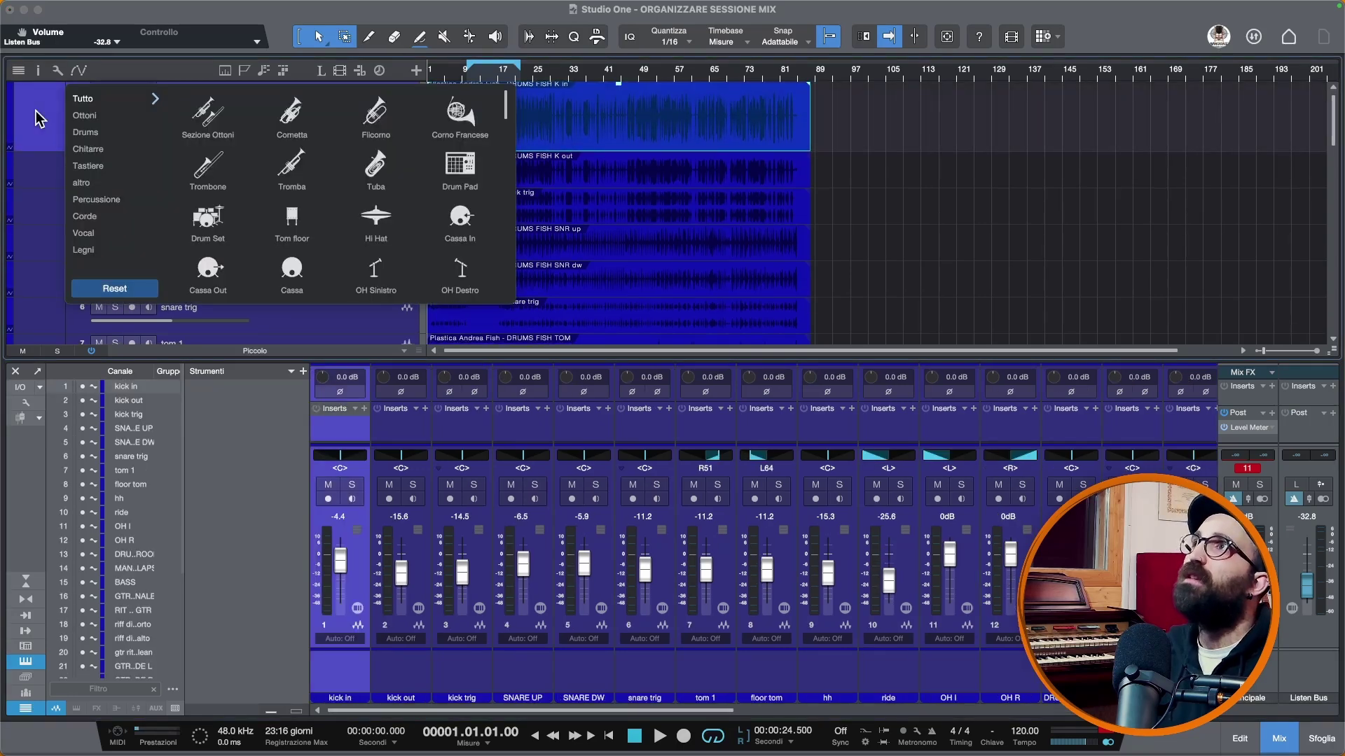
pyautogui.click(322, 333)
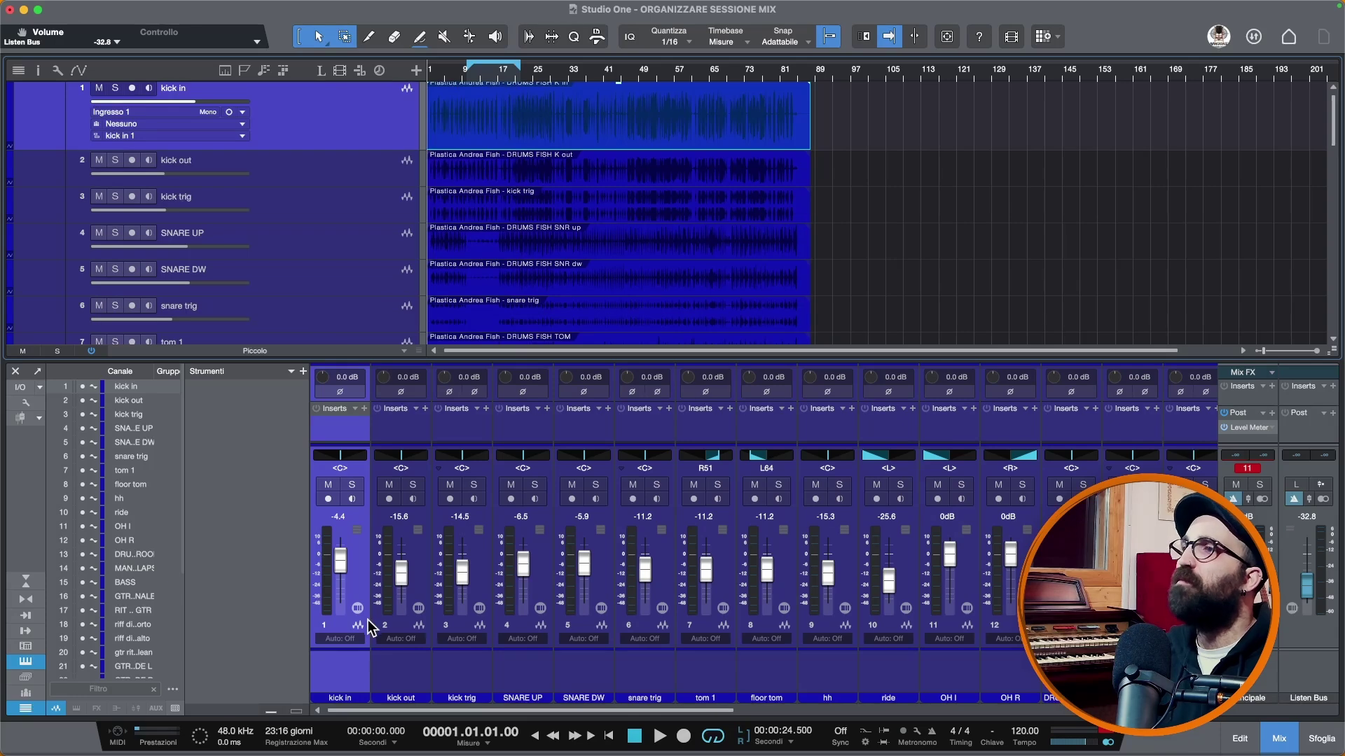
# Assign the Cassa In icon to the kick in channel and the Cassa Out icon to the kick out channel
pyautogui.click(339, 668)
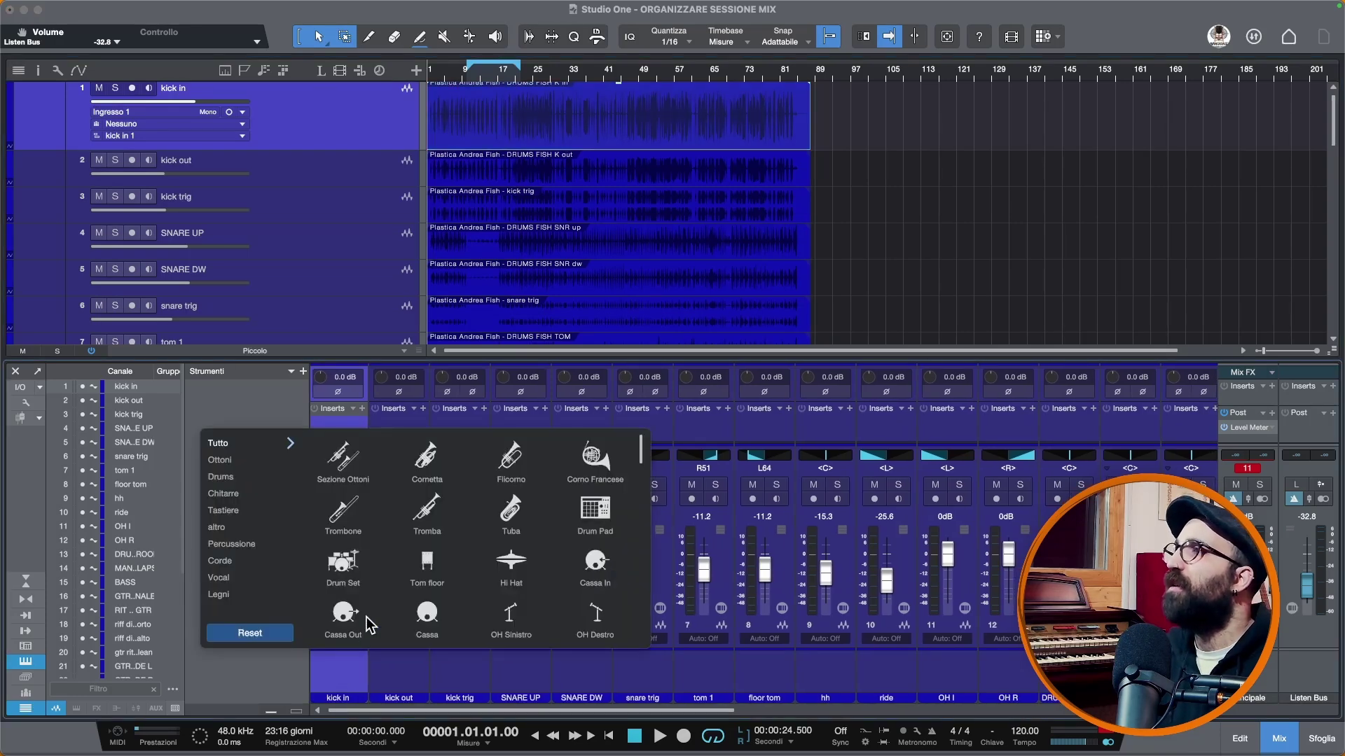
pyautogui.click(604, 571)
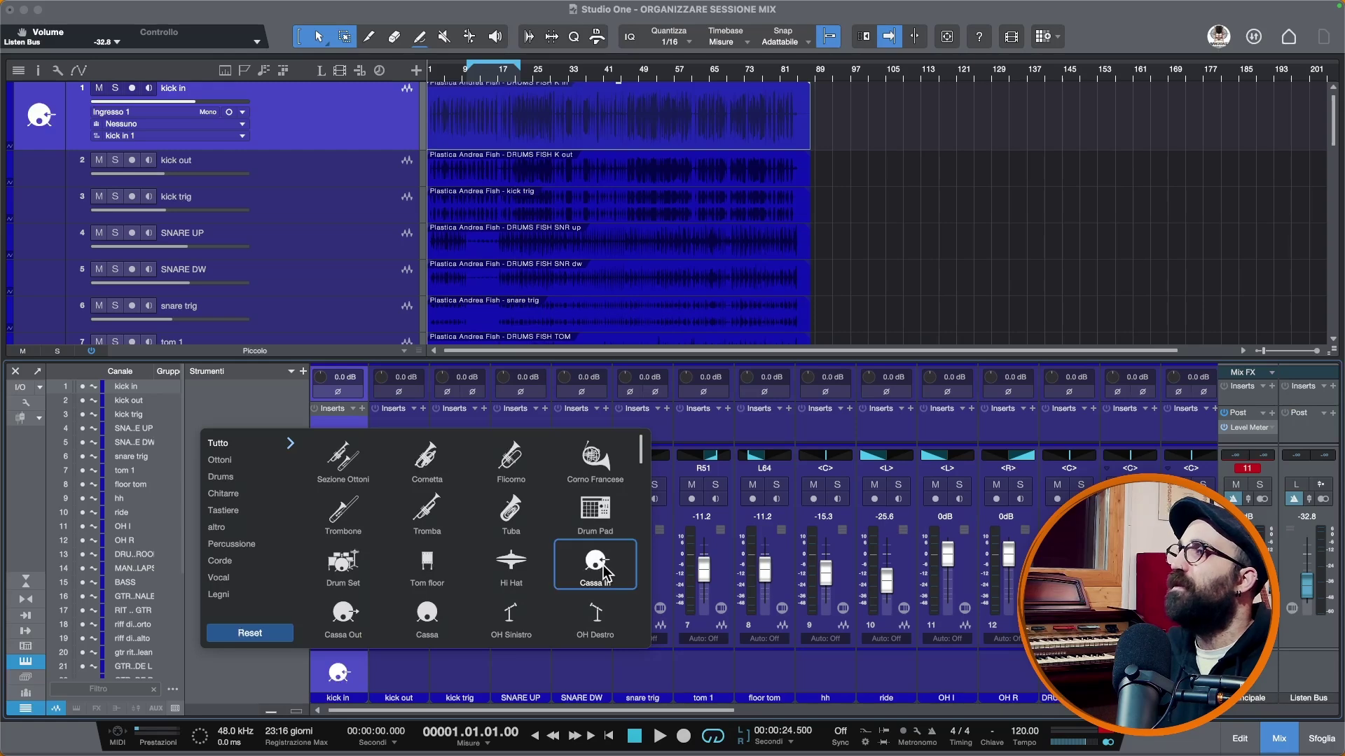
pyautogui.click(392, 679)
pyautogui.click(392, 678)
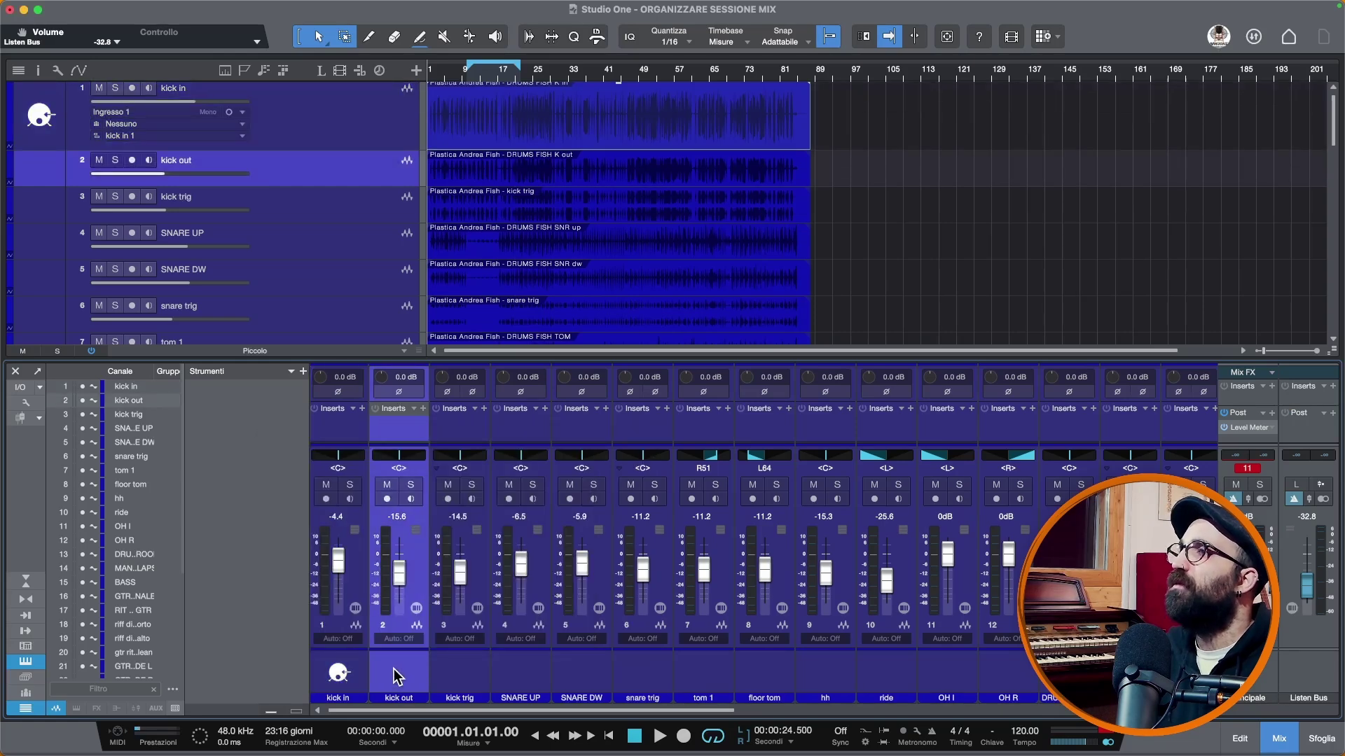
pyautogui.click(393, 670)
pyautogui.click(405, 622)
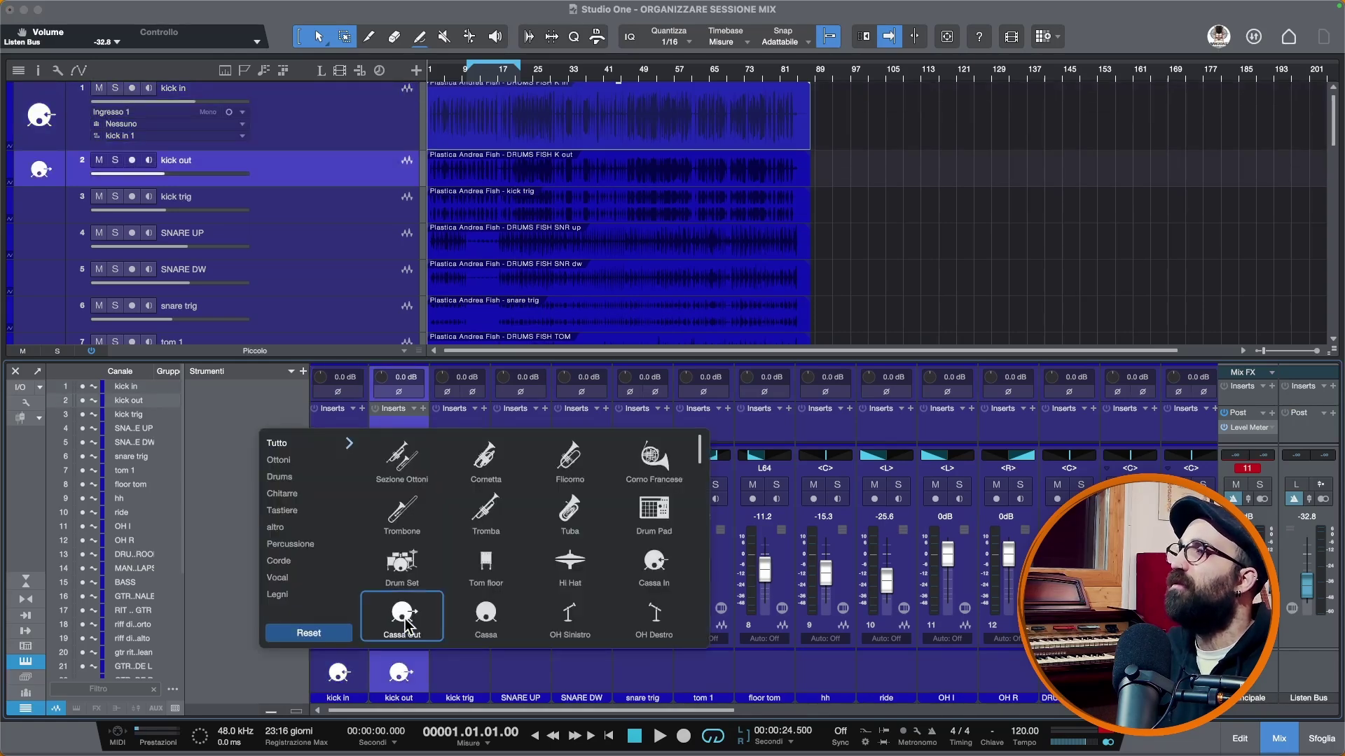
# Assign the Cassa icon to the kick trig channel
pyautogui.click(452, 674)
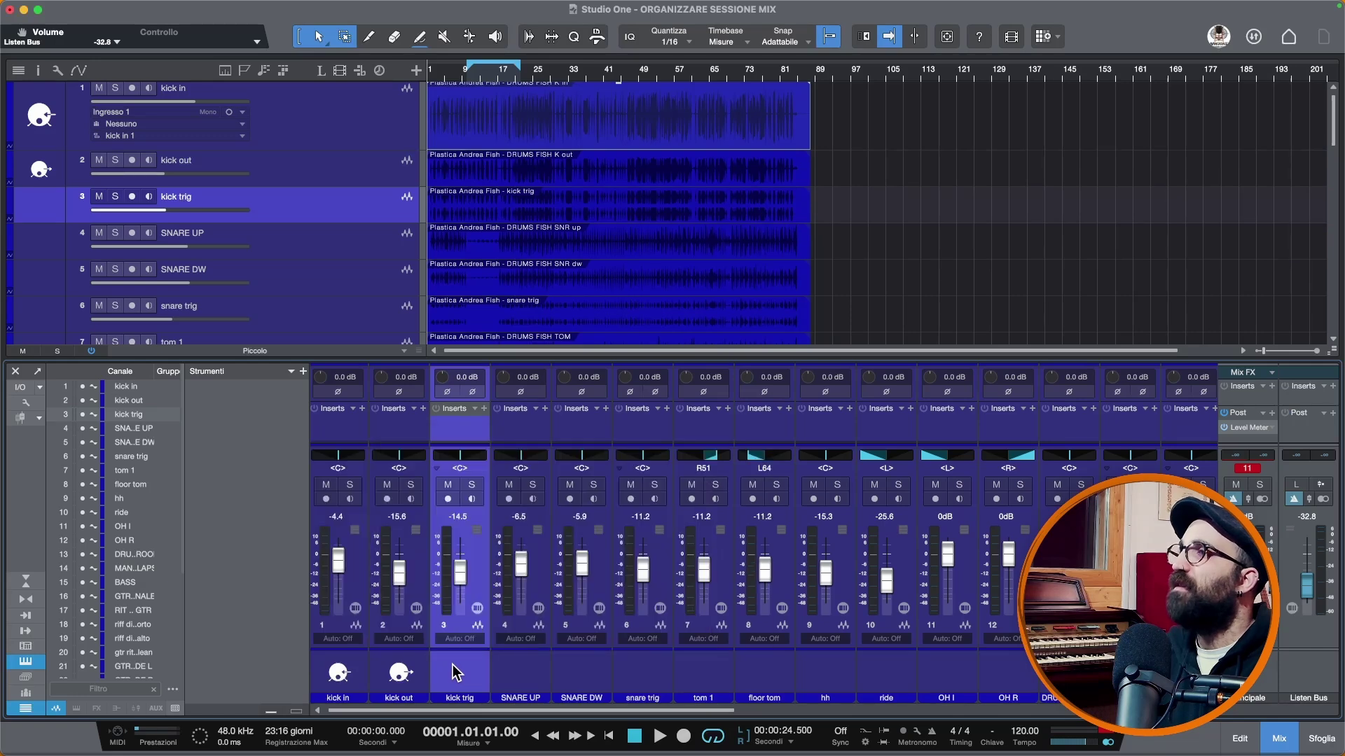
pyautogui.click(456, 672)
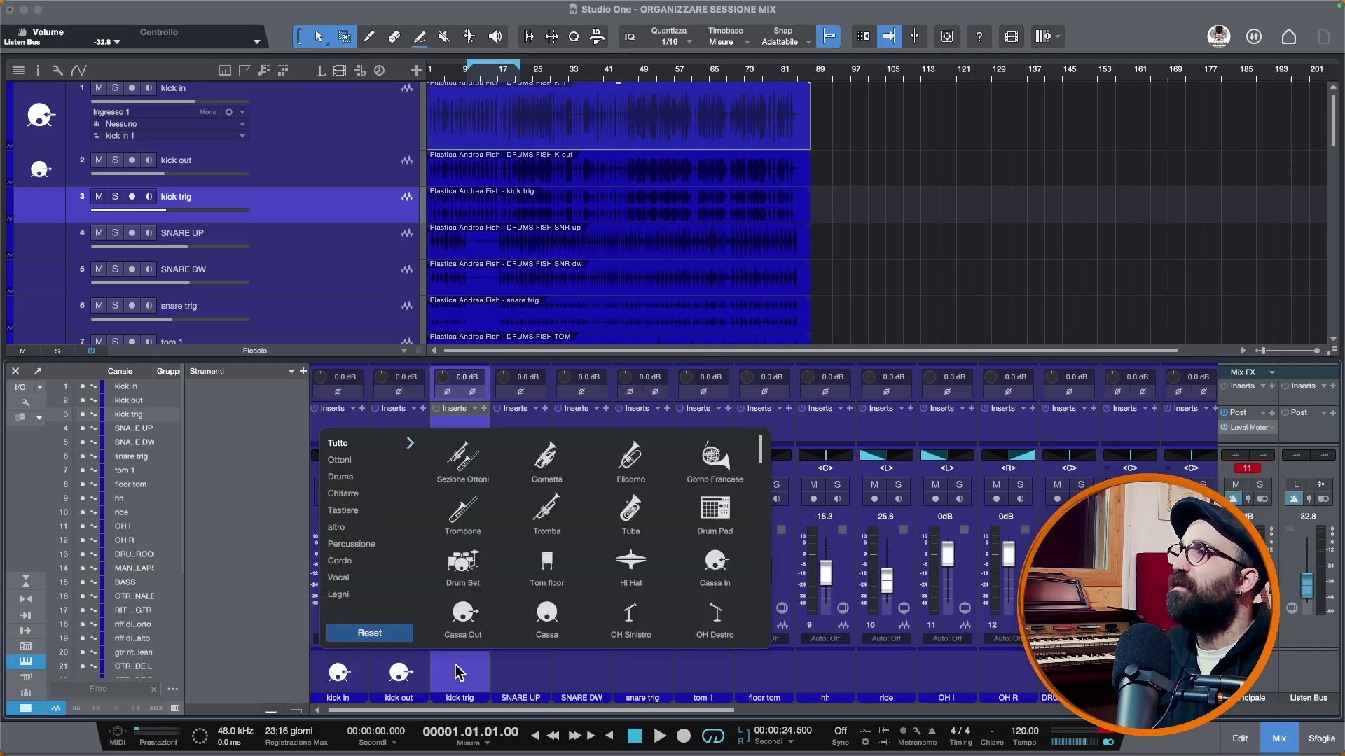
pyautogui.click(550, 622)
# Assign the Snare Sopra icon to the SNARE UP channel
pyautogui.click(524, 665)
pyautogui.click(524, 666)
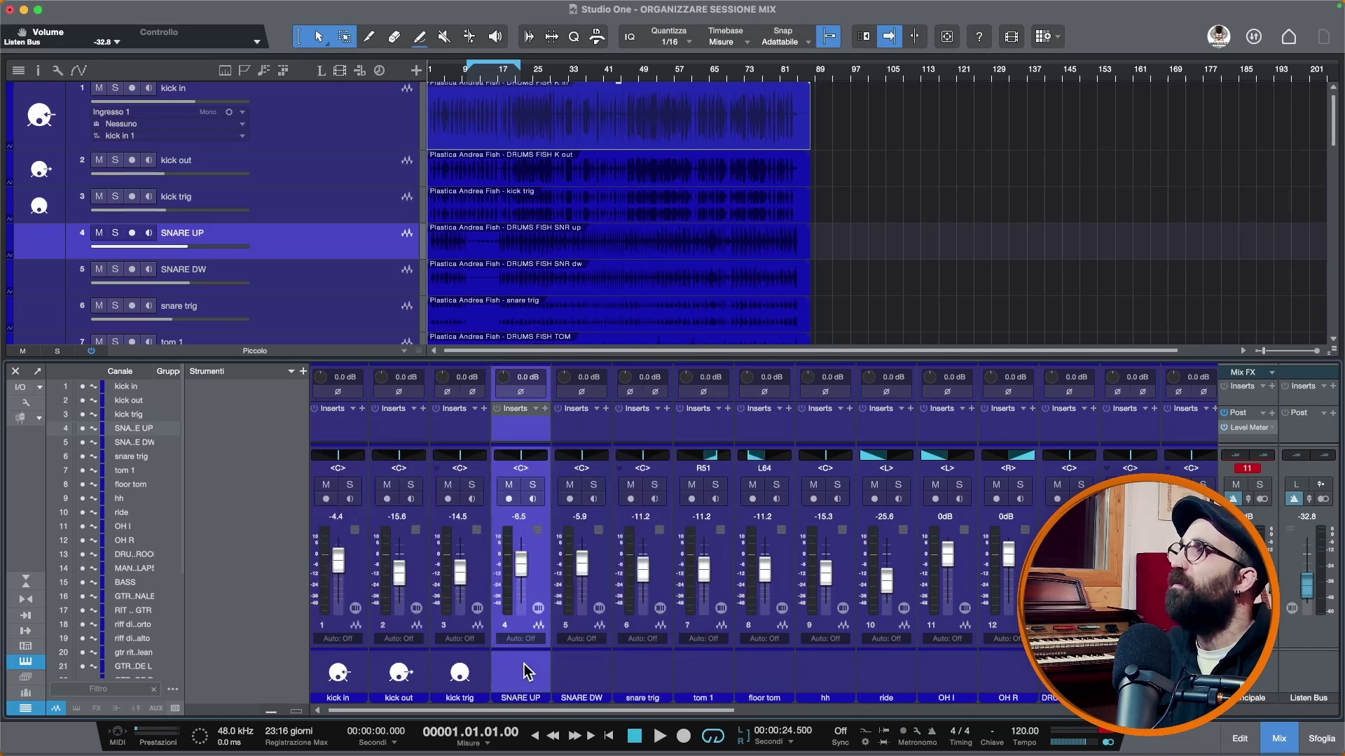
pyautogui.click(525, 672)
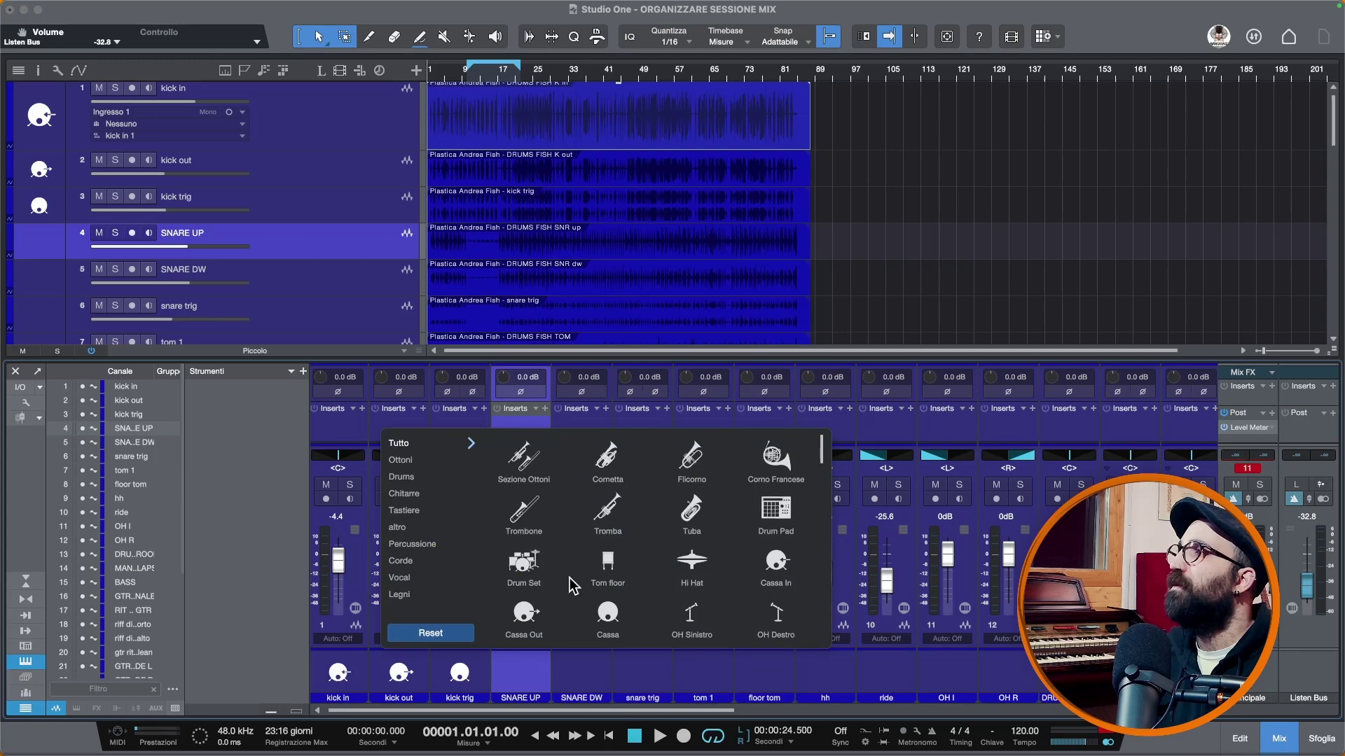
pyautogui.scroll(-5, 569, 578)
pyautogui.scroll(-1, 570, 577)
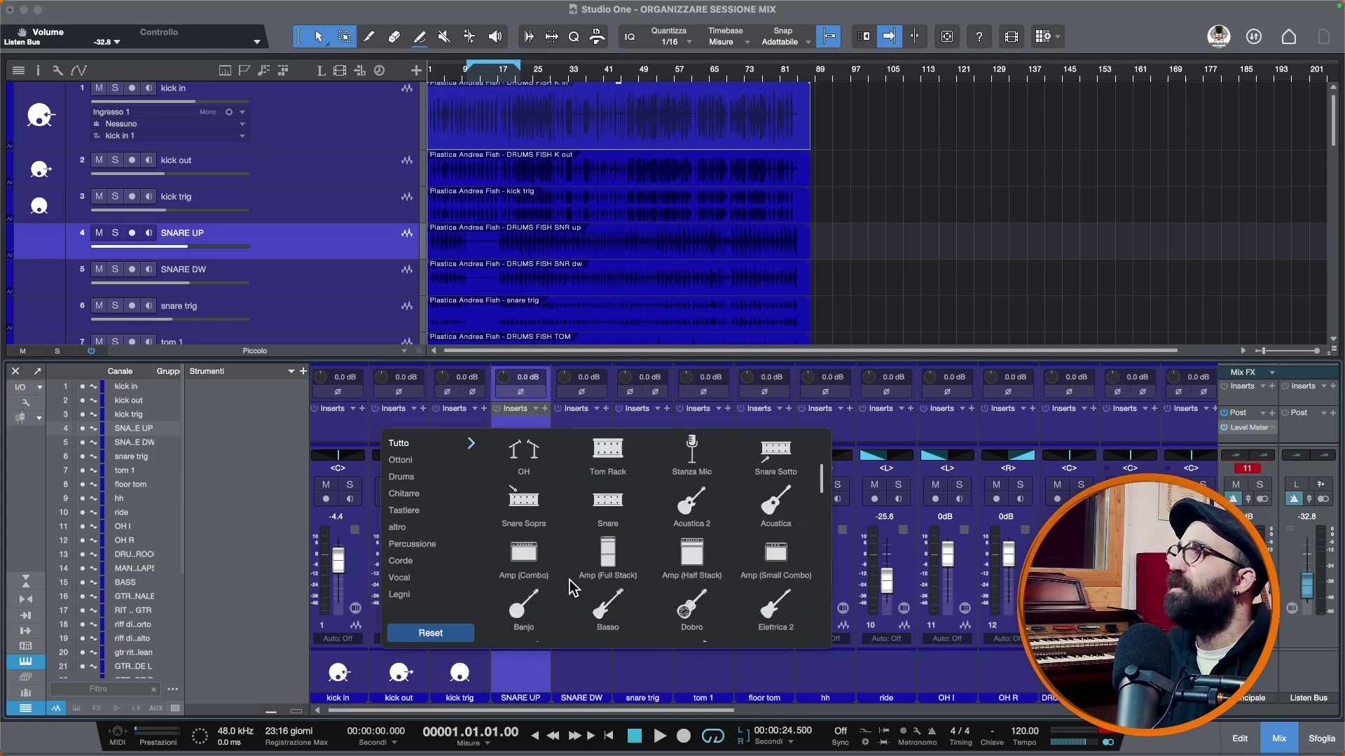
pyautogui.click(528, 512)
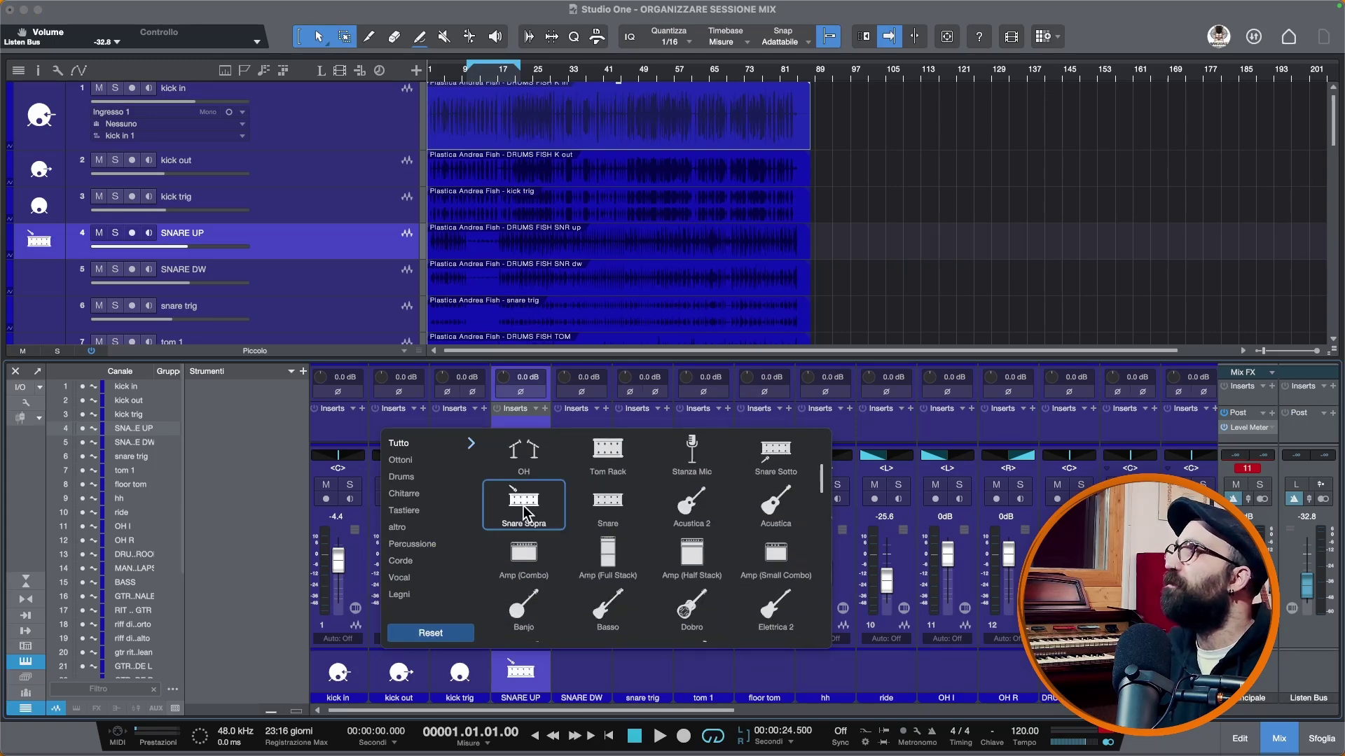
# Assign the Snare Sotto icon to the SNARE DW channel
pyautogui.click(589, 674)
pyautogui.click(590, 675)
pyautogui.click(589, 678)
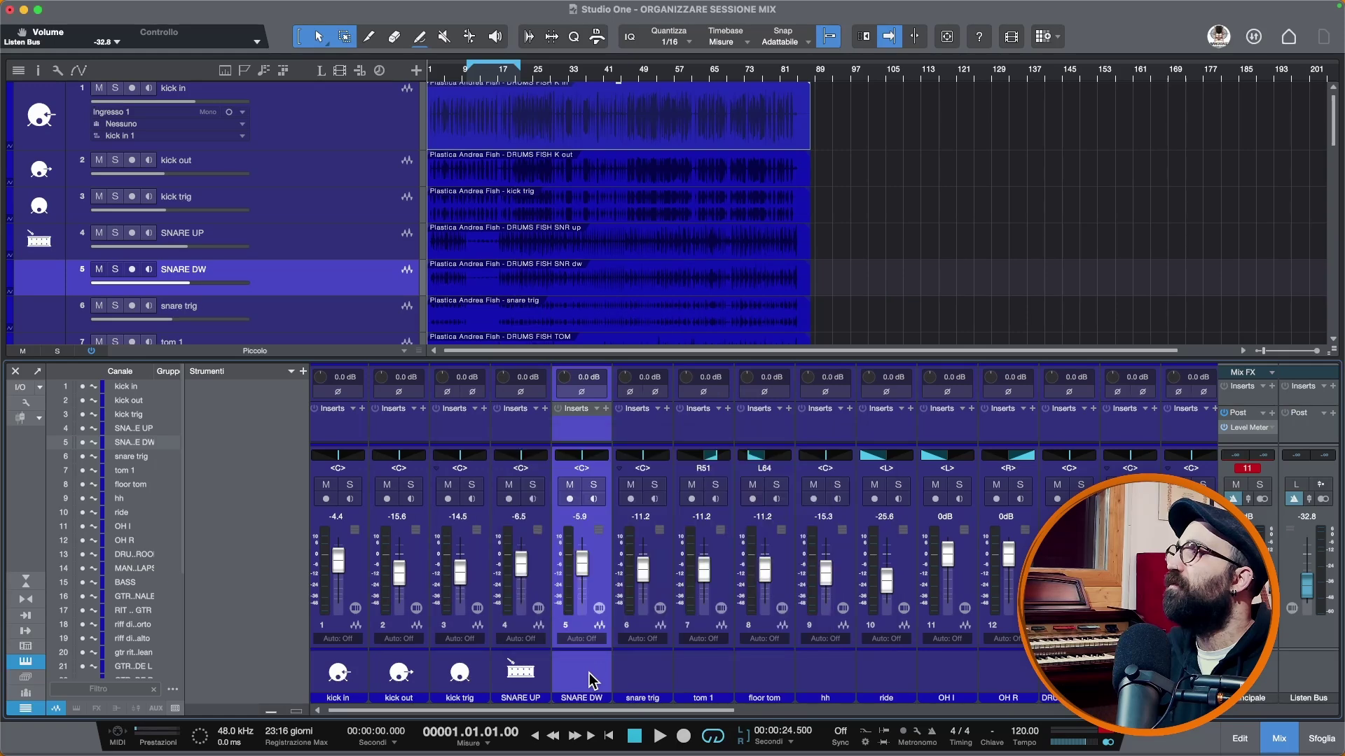
pyautogui.click(590, 678)
pyautogui.scroll(-3, 805, 550)
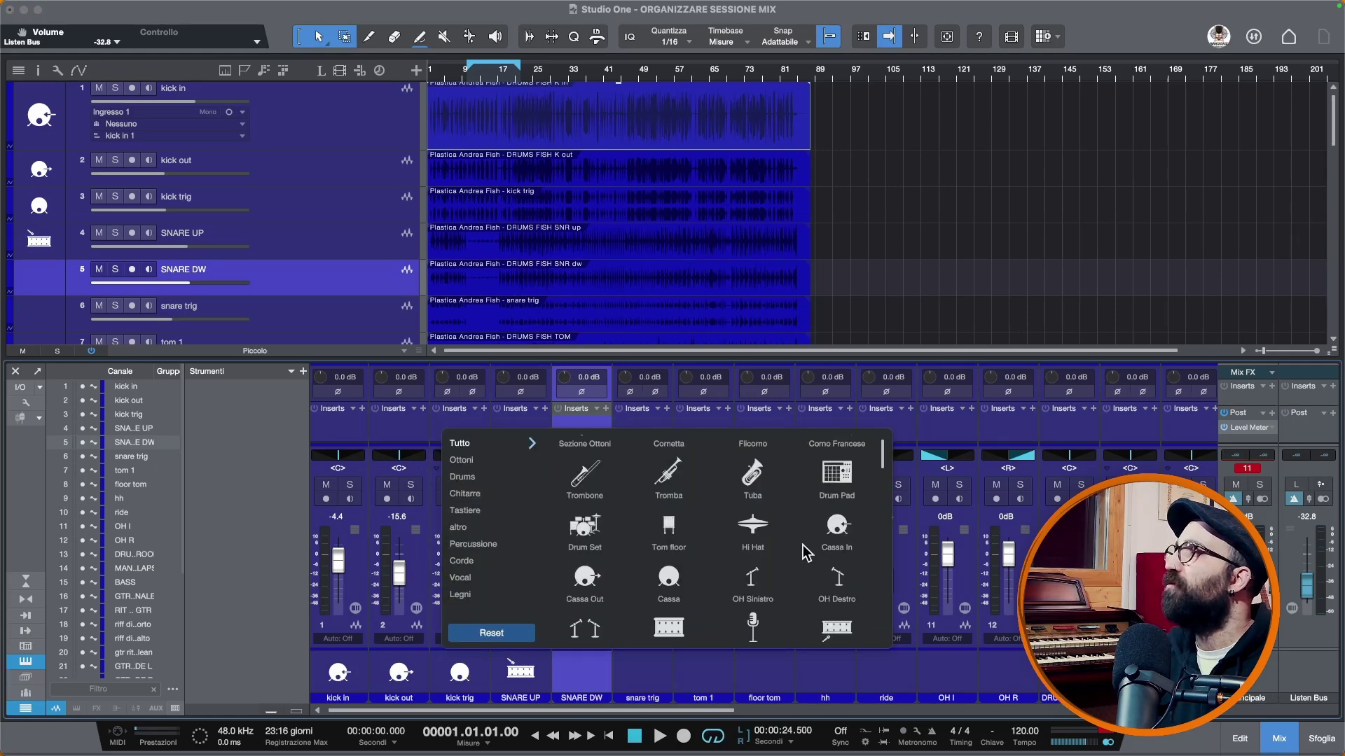
pyautogui.click(855, 533)
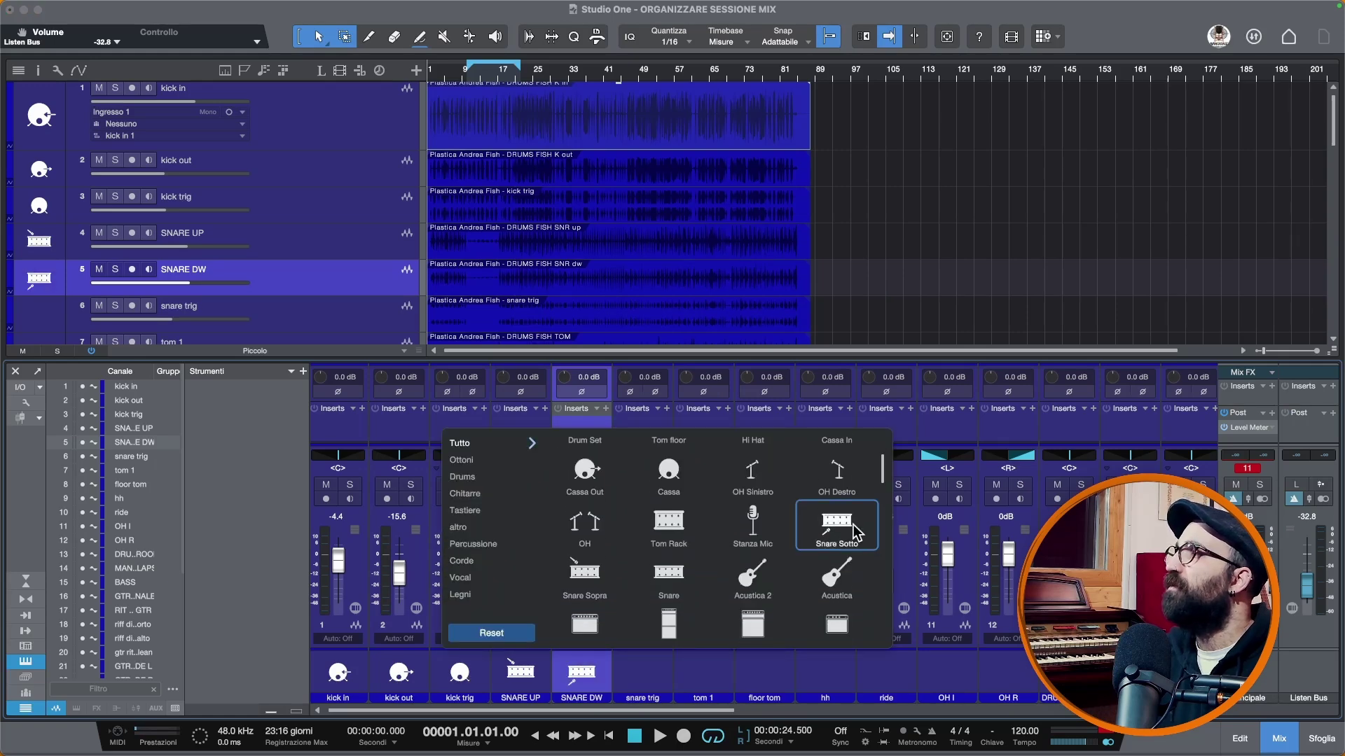
# Assign the Drum Pad icon to the snare trig channel
pyautogui.click(650, 667)
pyautogui.click(649, 667)
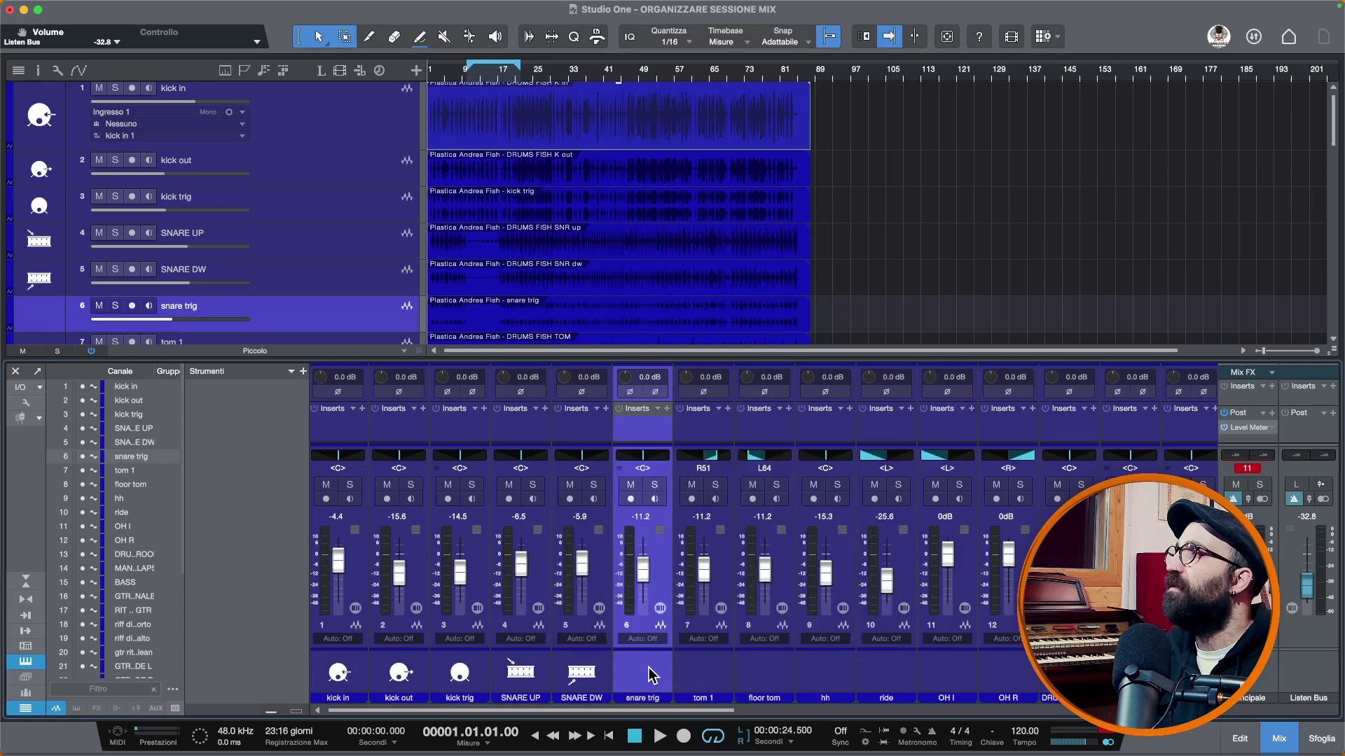
pyautogui.click(648, 666)
pyautogui.scroll(-1, 770, 571)
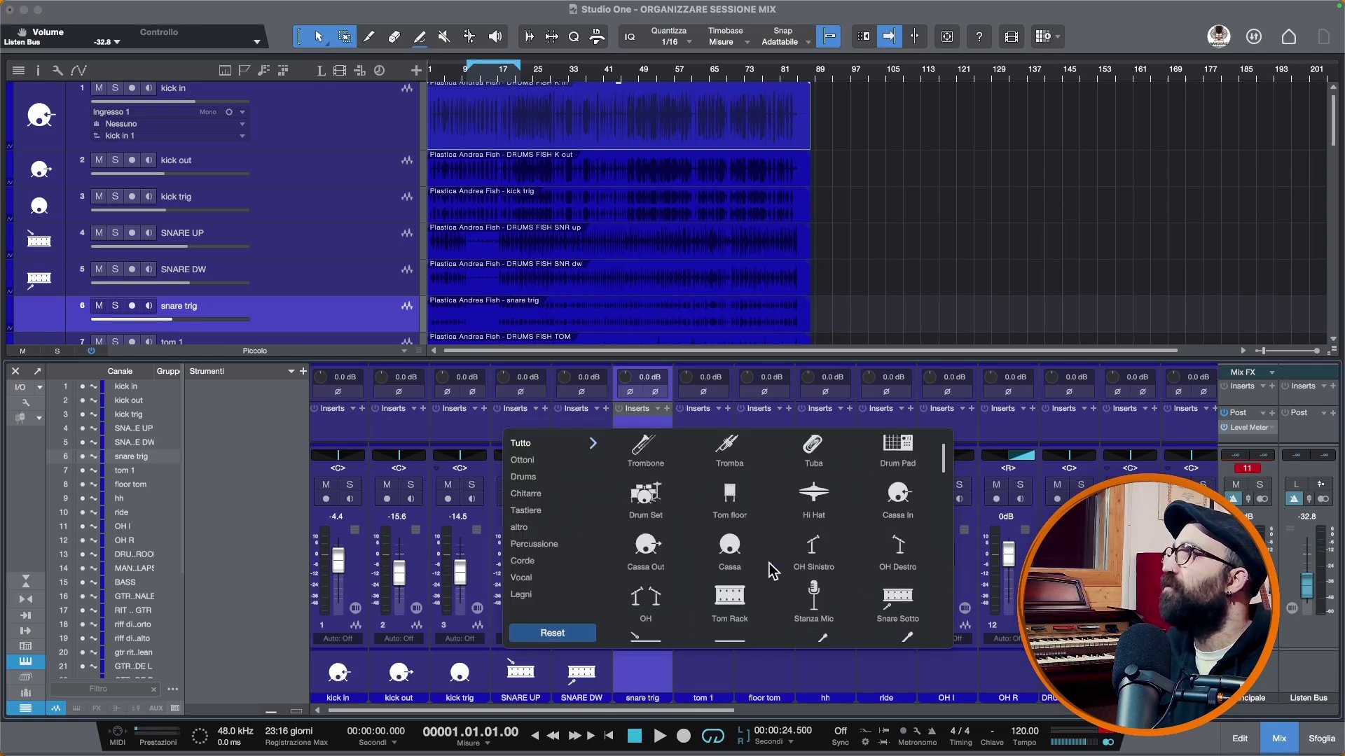
pyautogui.scroll(-2, 771, 567)
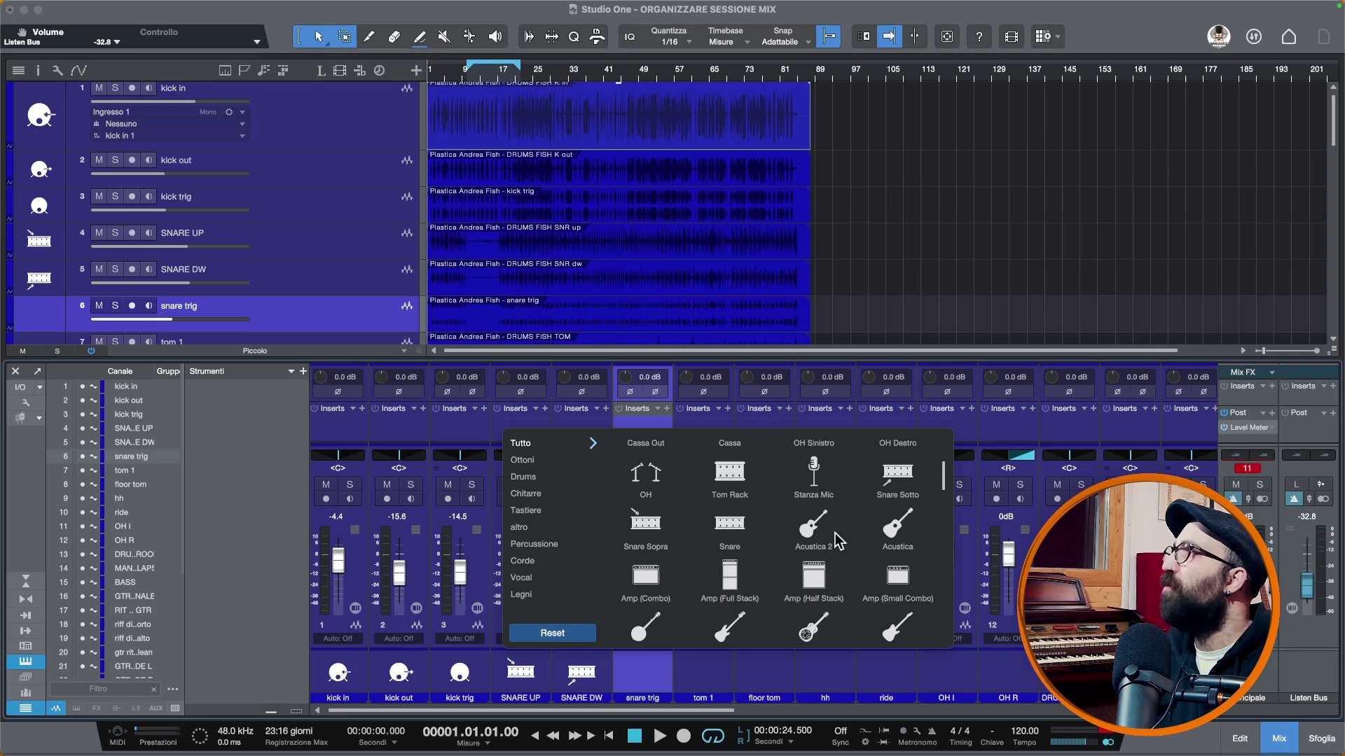
pyautogui.scroll(3, 839, 541)
pyautogui.click(888, 508)
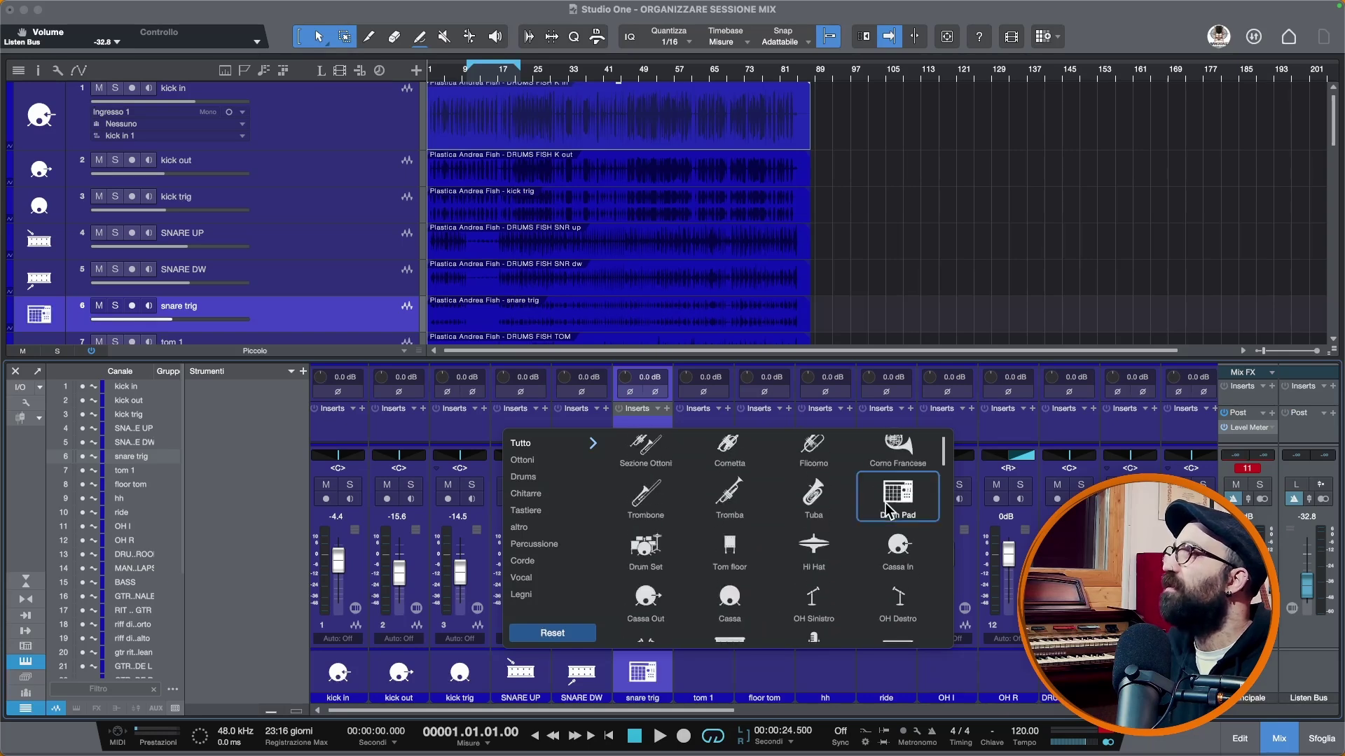
# Assign the Tom Rack icon from the Drums category to the tom 1 channel
pyautogui.click(703, 671)
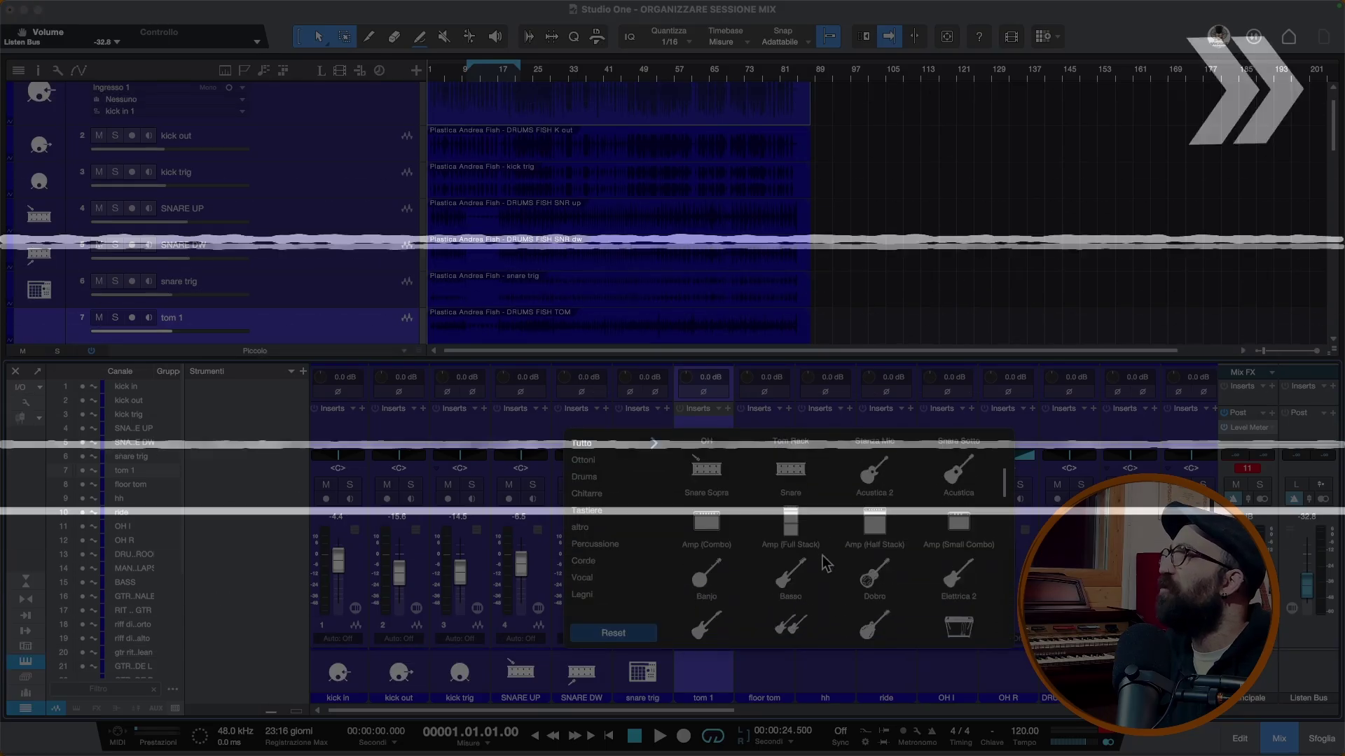
pyautogui.scroll(-10, 827, 564)
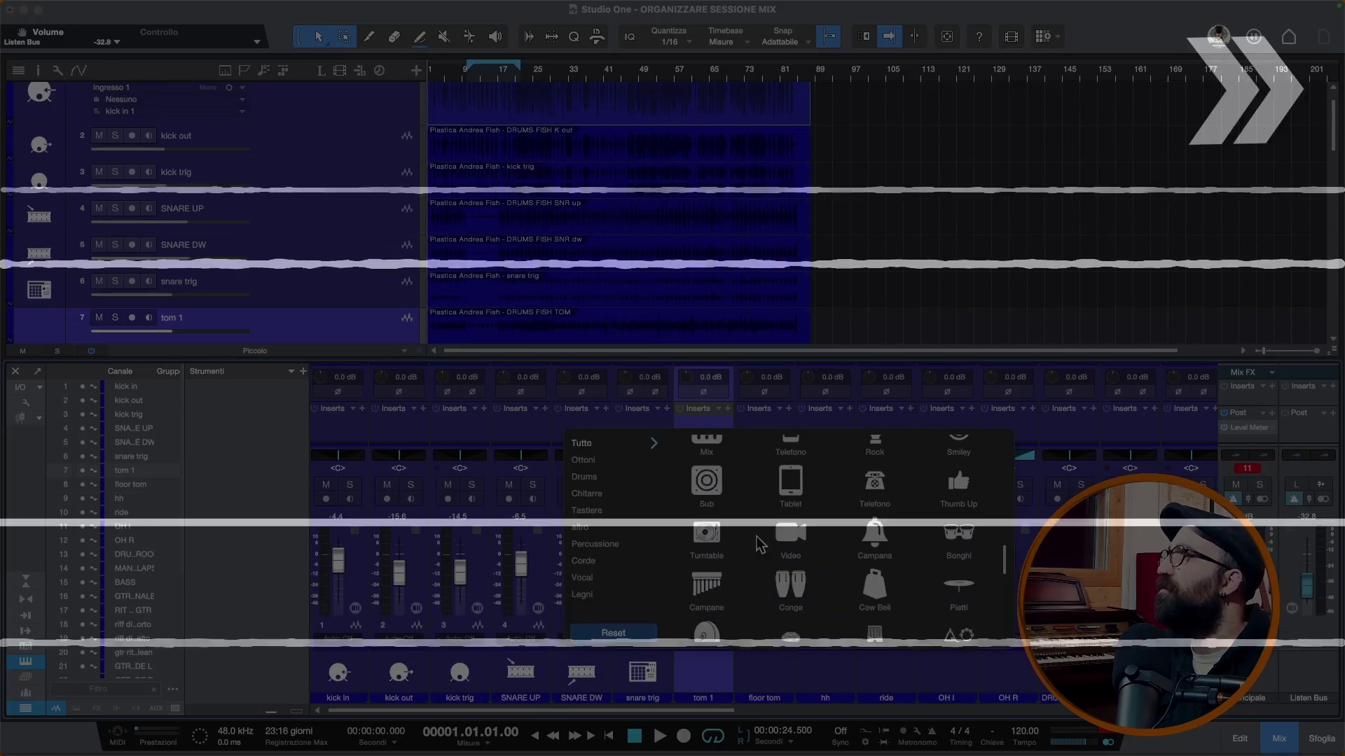
pyautogui.click(584, 477)
pyautogui.click(875, 562)
# Assign the Tom floor icon to the floor tom channel and the Hi Hat icon to the hh channel
pyautogui.click(766, 672)
pyautogui.click(935, 457)
pyautogui.click(831, 679)
pyautogui.click(1080, 458)
# Assign the OH Destro icon to the ride and OH R channels and the OH Sinistro icon to the OH l channel
pyautogui.click(887, 679)
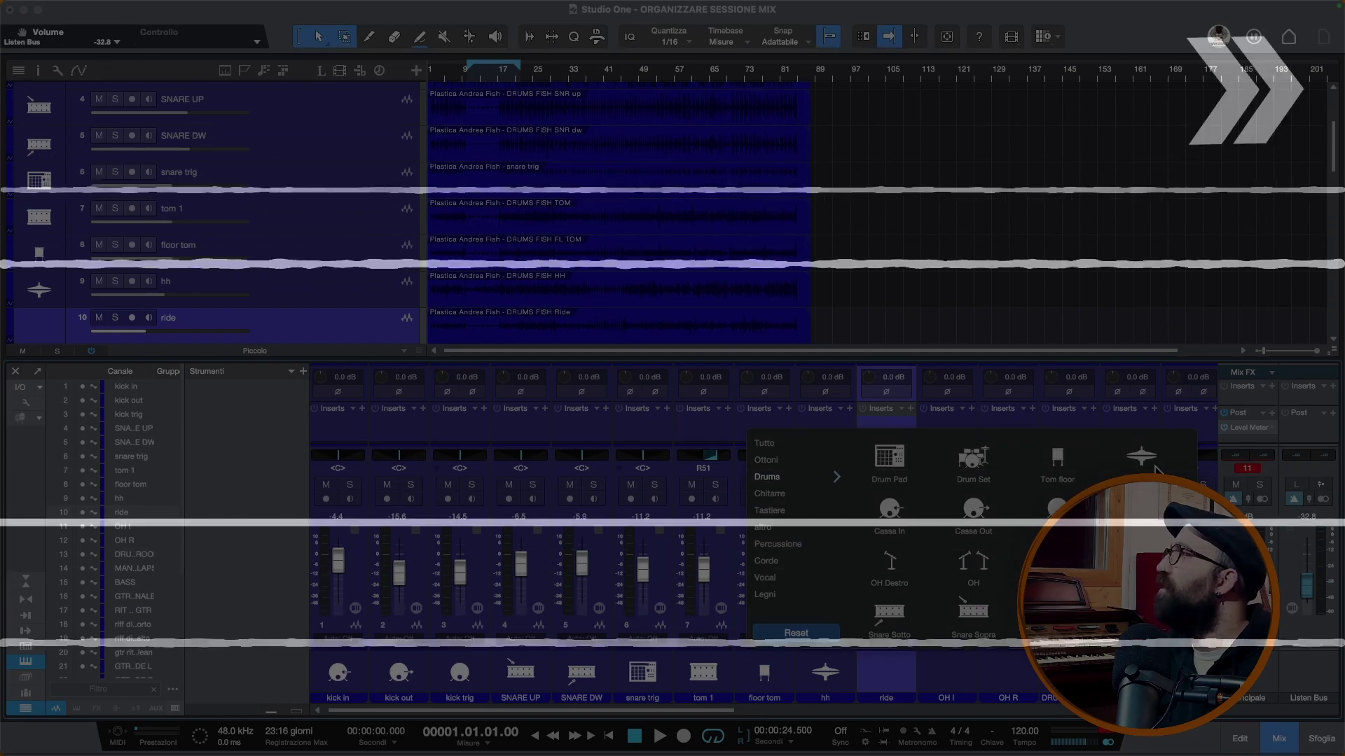
pyautogui.click(889, 561)
pyautogui.click(942, 673)
pyautogui.click(1118, 561)
pyautogui.click(1000, 677)
pyautogui.click(1011, 561)
# Assign the Stanza Mic icon to the DRUMS ROOM channel
pyautogui.hscroll(2, 980, 674)
pyautogui.hscroll(2, 967, 672)
pyautogui.click(853, 675)
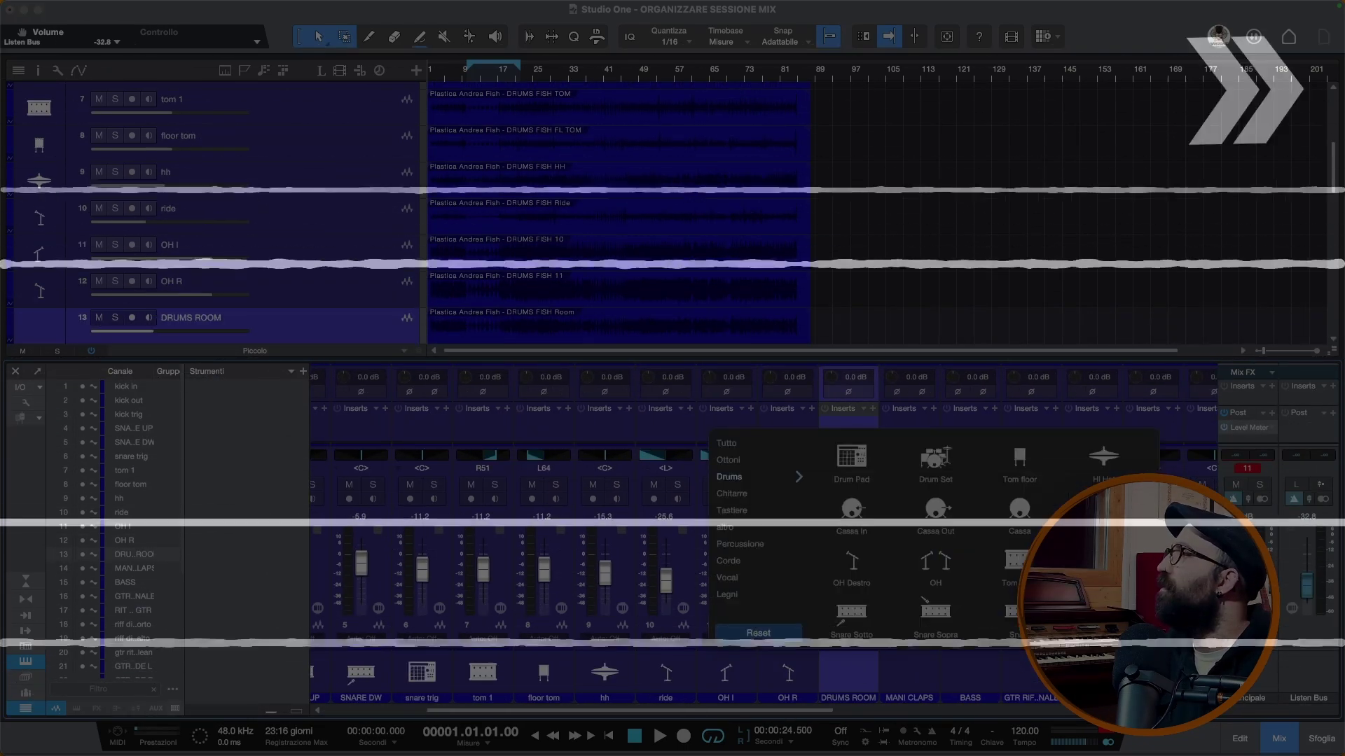
pyautogui.click(854, 611)
# Assign the clapping hands icon to the MANI CLAPS channel
pyautogui.click(914, 675)
pyautogui.click(802, 544)
pyautogui.click(793, 527)
pyautogui.click(1002, 509)
# Assign a bass guitar icon from the Chitarre category to the BASS channel
pyautogui.click(977, 672)
pyautogui.click(859, 495)
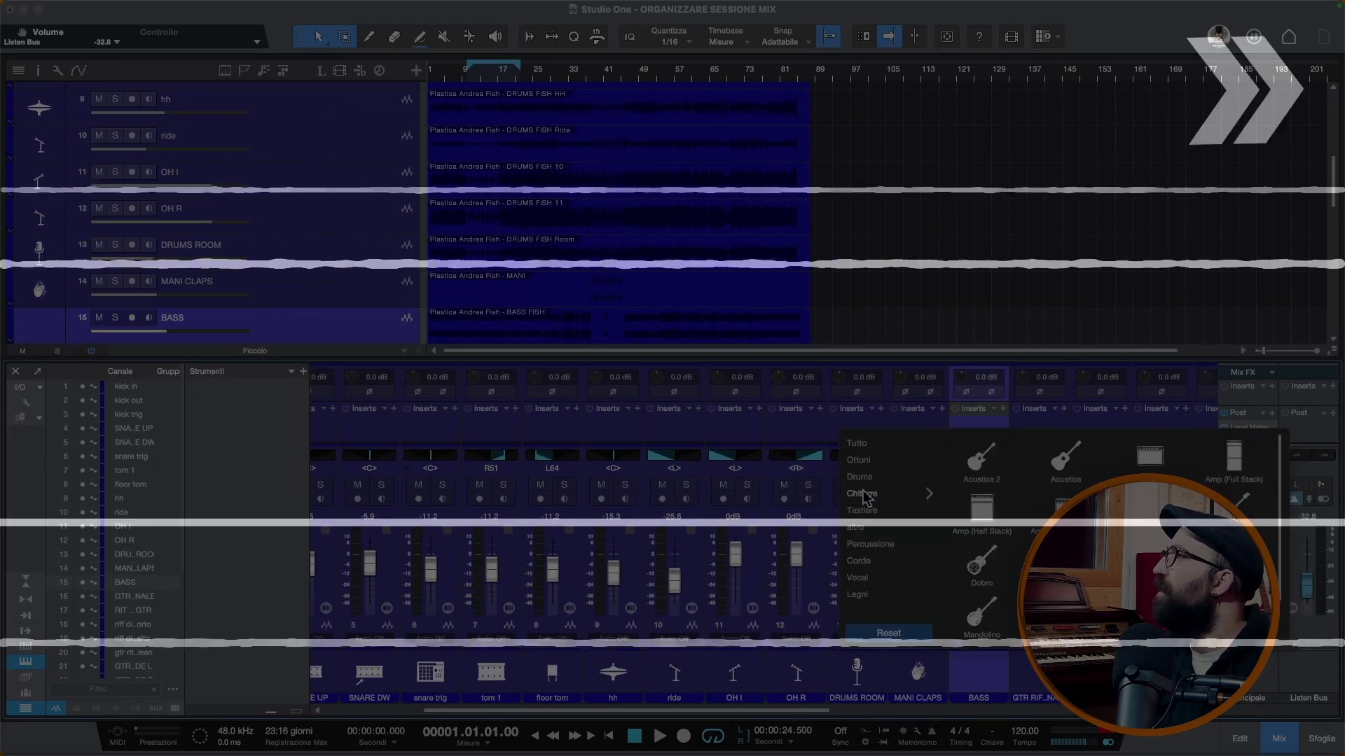
pyautogui.scroll(-2, 1148, 476)
pyautogui.click(1235, 466)
# Assign an electric guitar icon to all guitar channels from GTR RIFF FINALE through SOLO
pyautogui.hscroll(5, 910, 676)
pyautogui.click(708, 679)
pyautogui.hscroll(5, 840, 676)
pyautogui.keyDown('shift'); pyautogui.click(978, 674); pyautogui.keyUp('shift')
pyautogui.click(980, 674)
pyautogui.click(1069, 560)
pyautogui.click(982, 673)
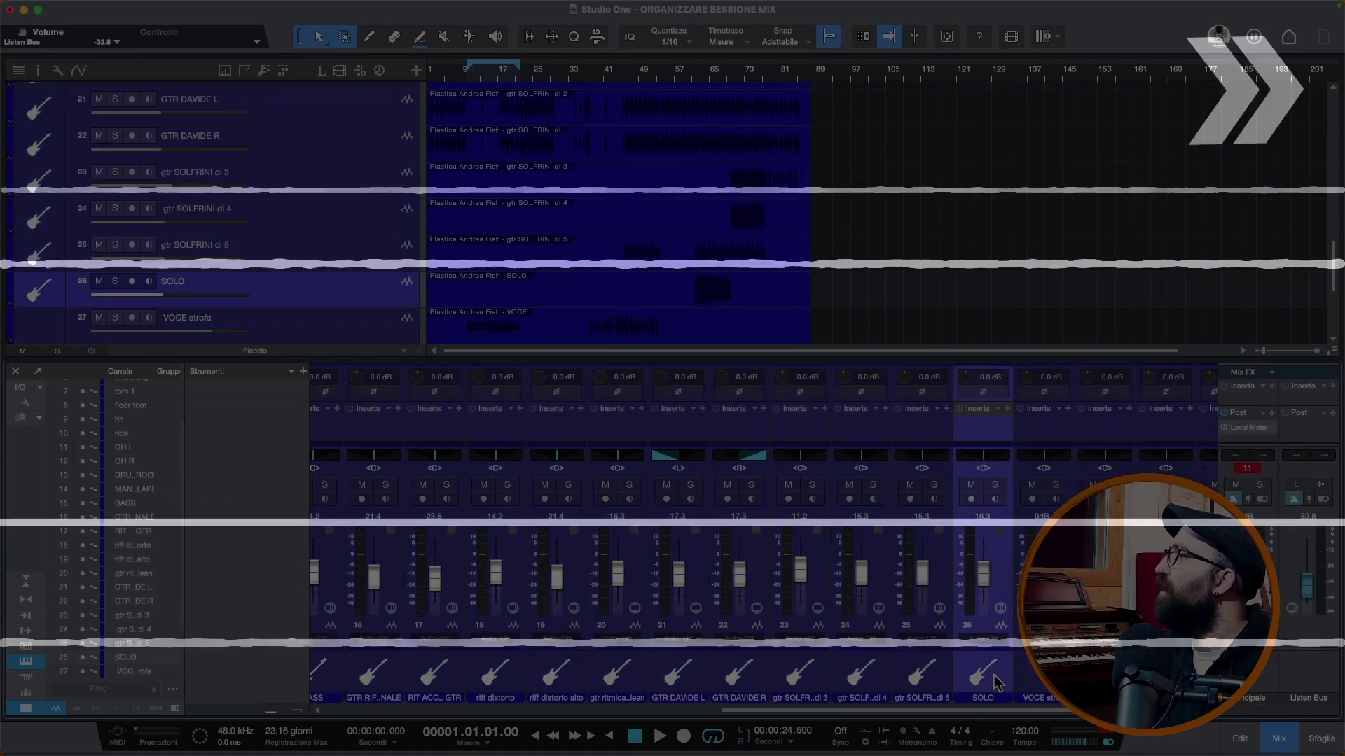
pyautogui.click(1154, 560)
# Assign the Microfono icon to all vocal channels from VOCE strofa through VOCE doppiato finale
pyautogui.hscroll(3, 980, 673)
pyautogui.click(882, 676)
pyautogui.keyDown('shift'); pyautogui.click(1185, 675); pyautogui.keyUp('shift')
pyautogui.click(882, 674)
pyautogui.click(761, 578)
pyautogui.click(887, 527)
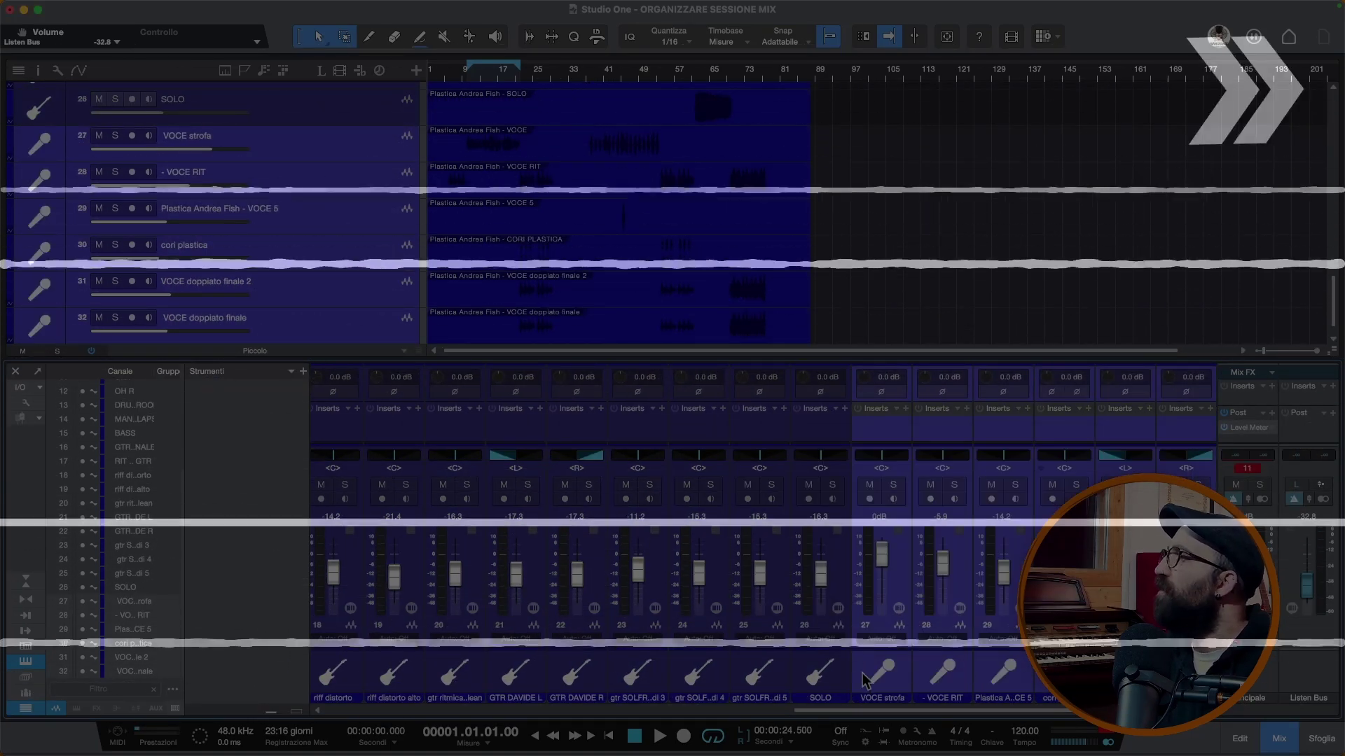
# Change the icon of the VOCE strofa and VOCE RIT channels to the lead vocal icon
pyautogui.click(821, 675)
pyautogui.click(881, 675)
pyautogui.click(1136, 458)
pyautogui.click(942, 673)
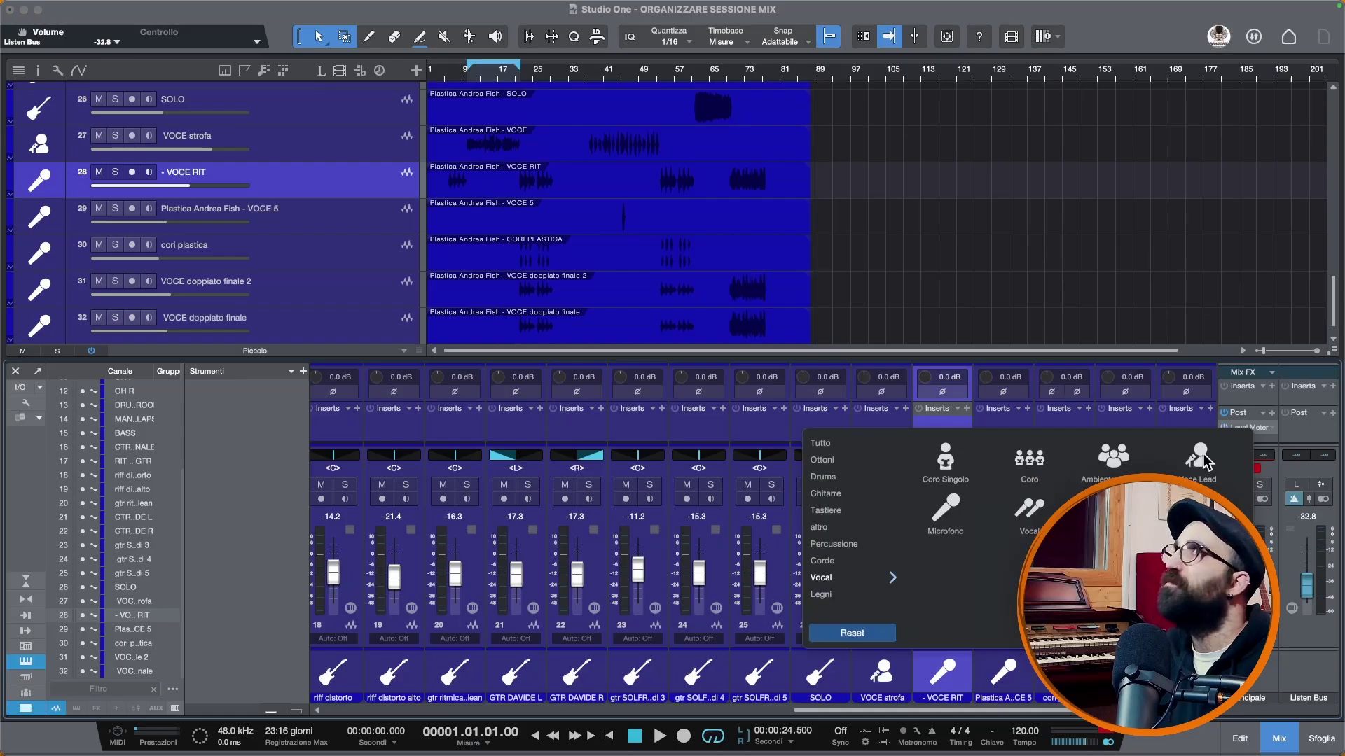
pyautogui.click(1200, 462)
pyautogui.click(1013, 281)
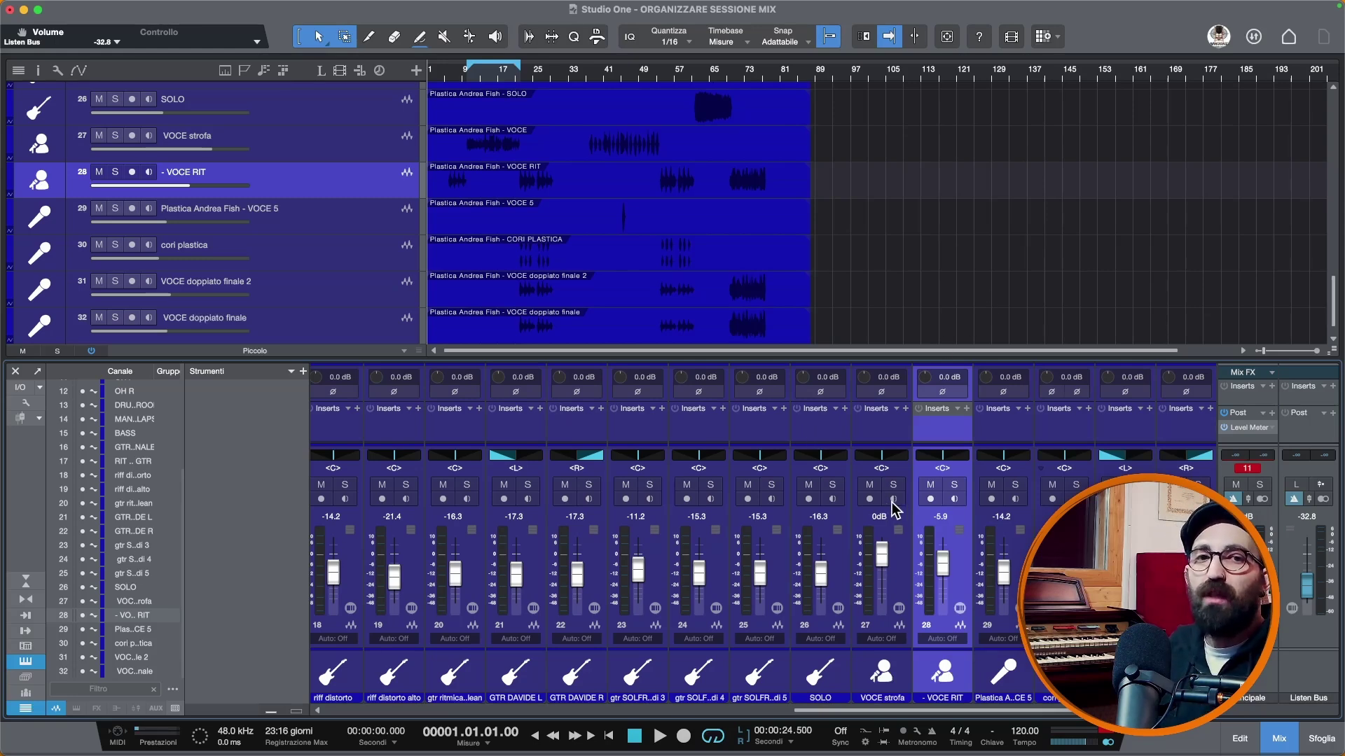
pyautogui.hscroll(-10, 893, 507)
pyautogui.hscroll(10, 890, 500)
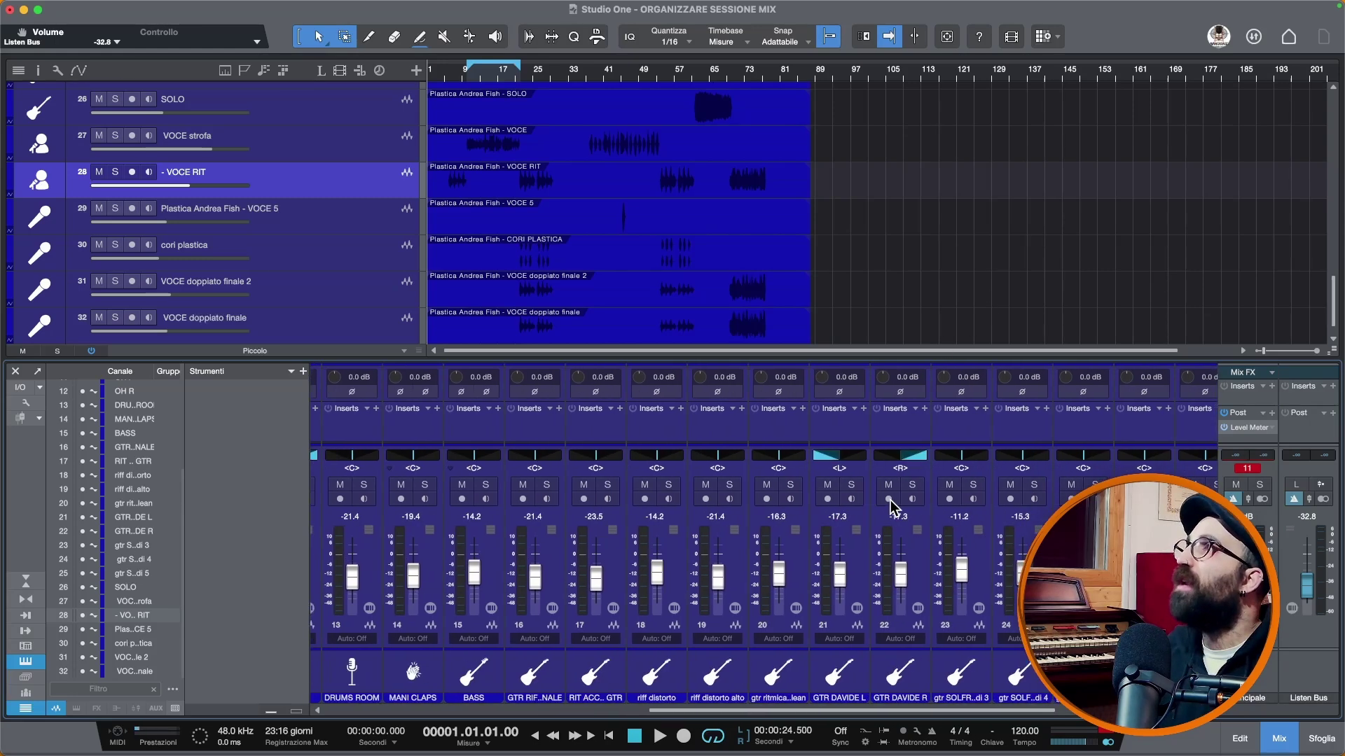
# Pack all drum tracks from kick in through MANI CLAPS into a folder
pyautogui.scroll(15, 293, 184)
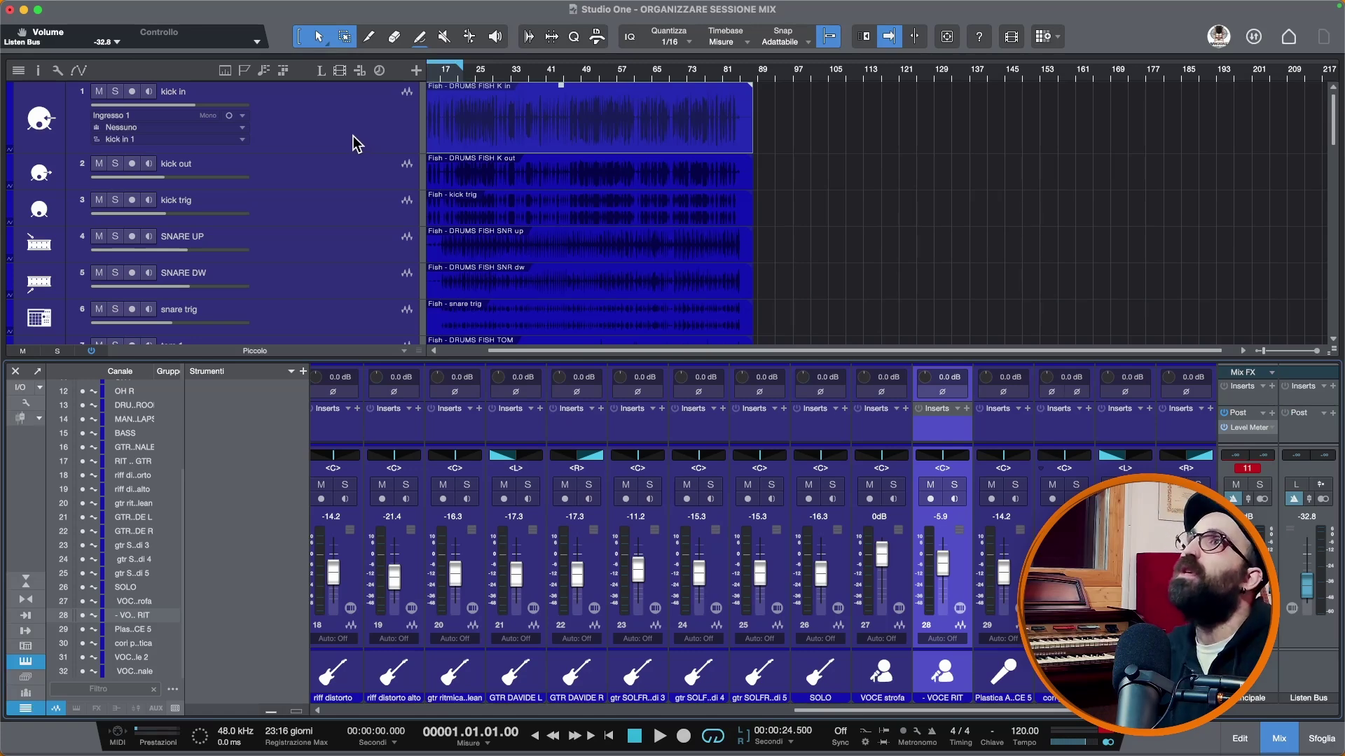
pyautogui.click(327, 115)
pyautogui.scroll(-8, 364, 208)
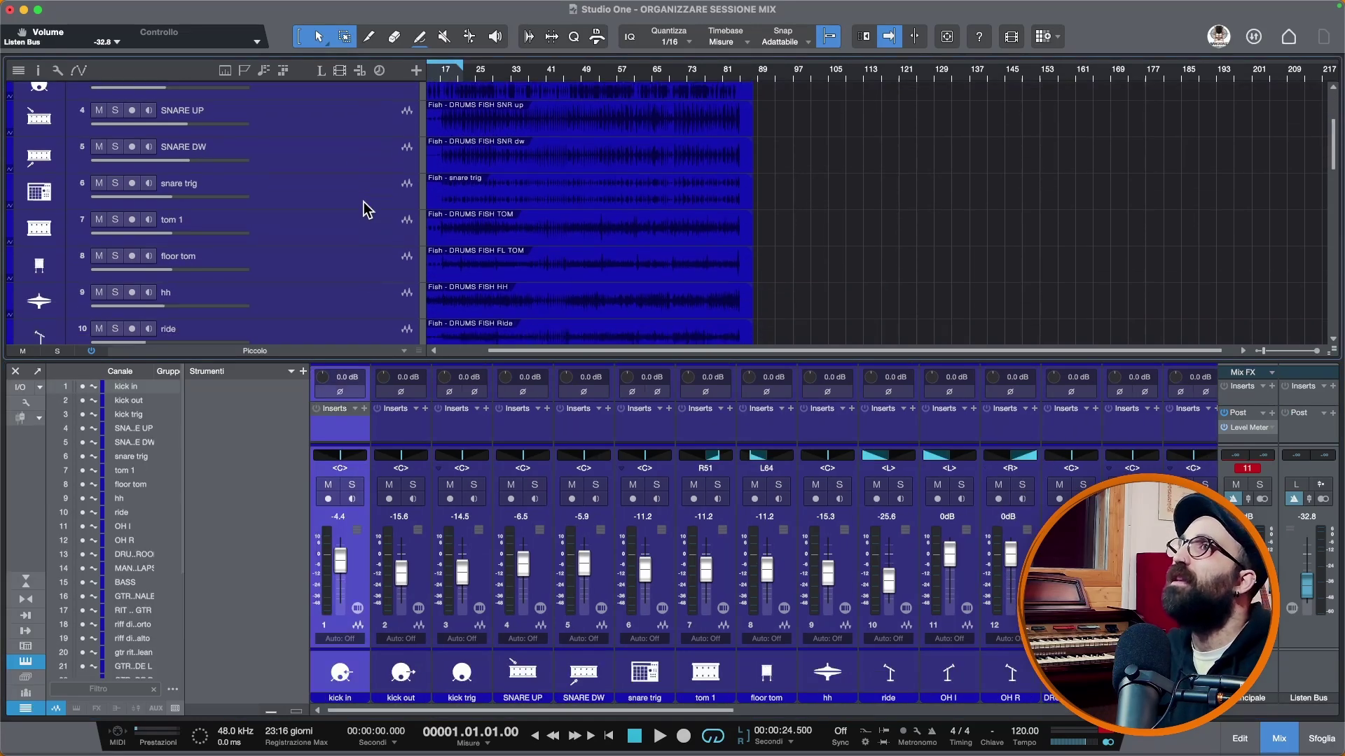
pyautogui.scroll(-1, 326, 255)
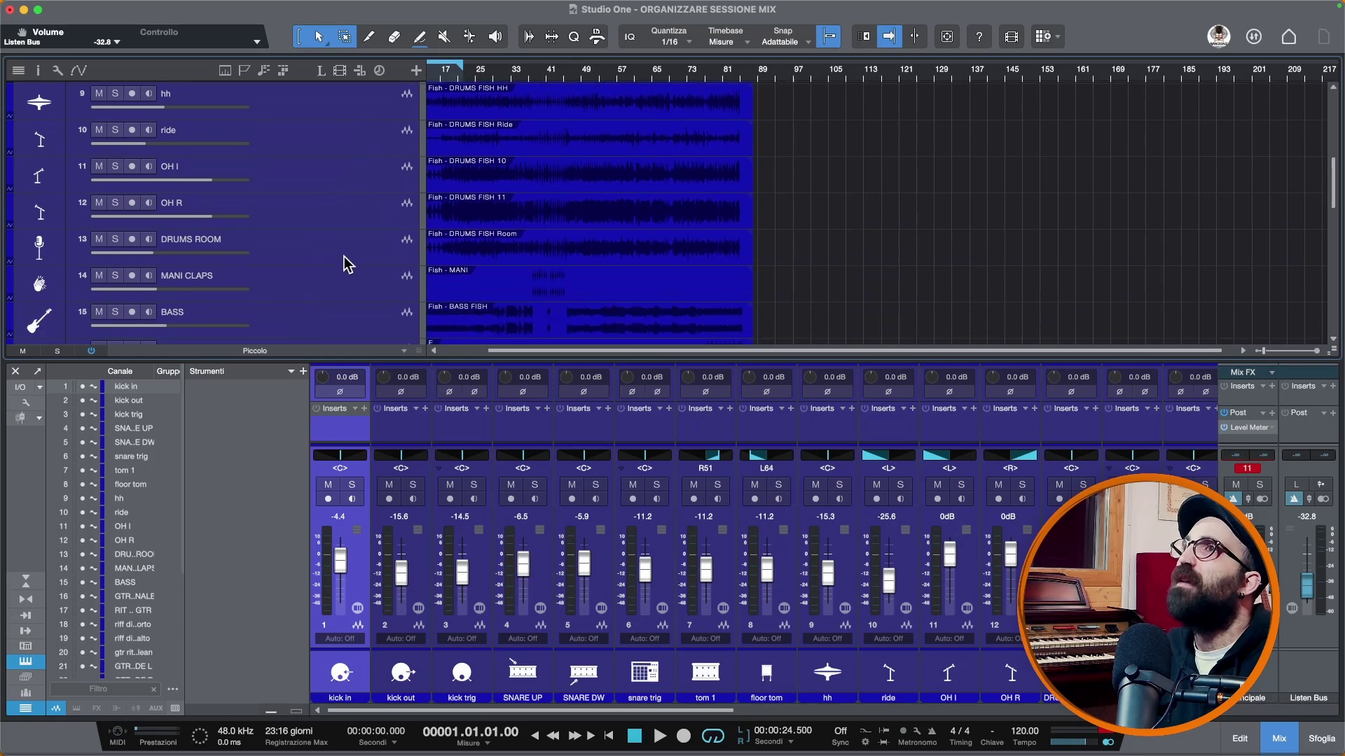
pyautogui.keyDown('shift'); pyautogui.click(315, 284); pyautogui.keyUp('shift')
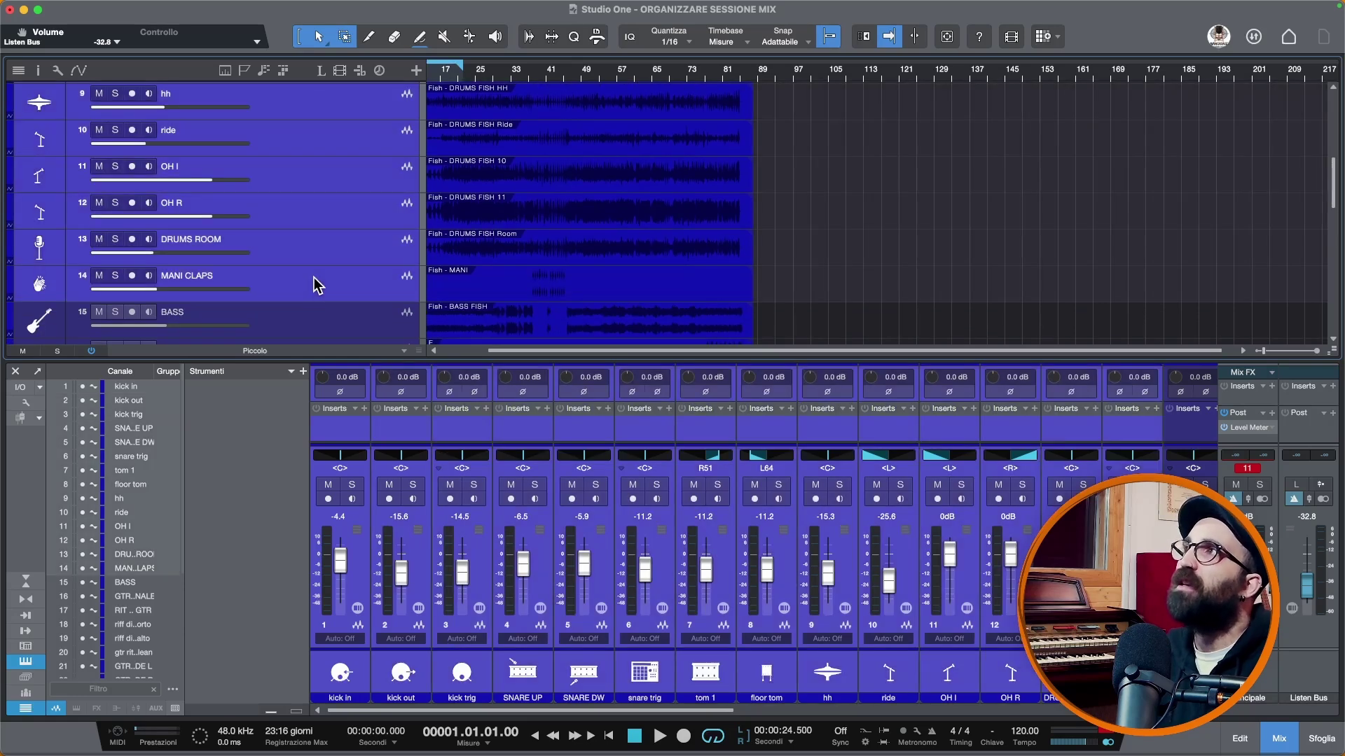
pyautogui.rightClick(315, 284)
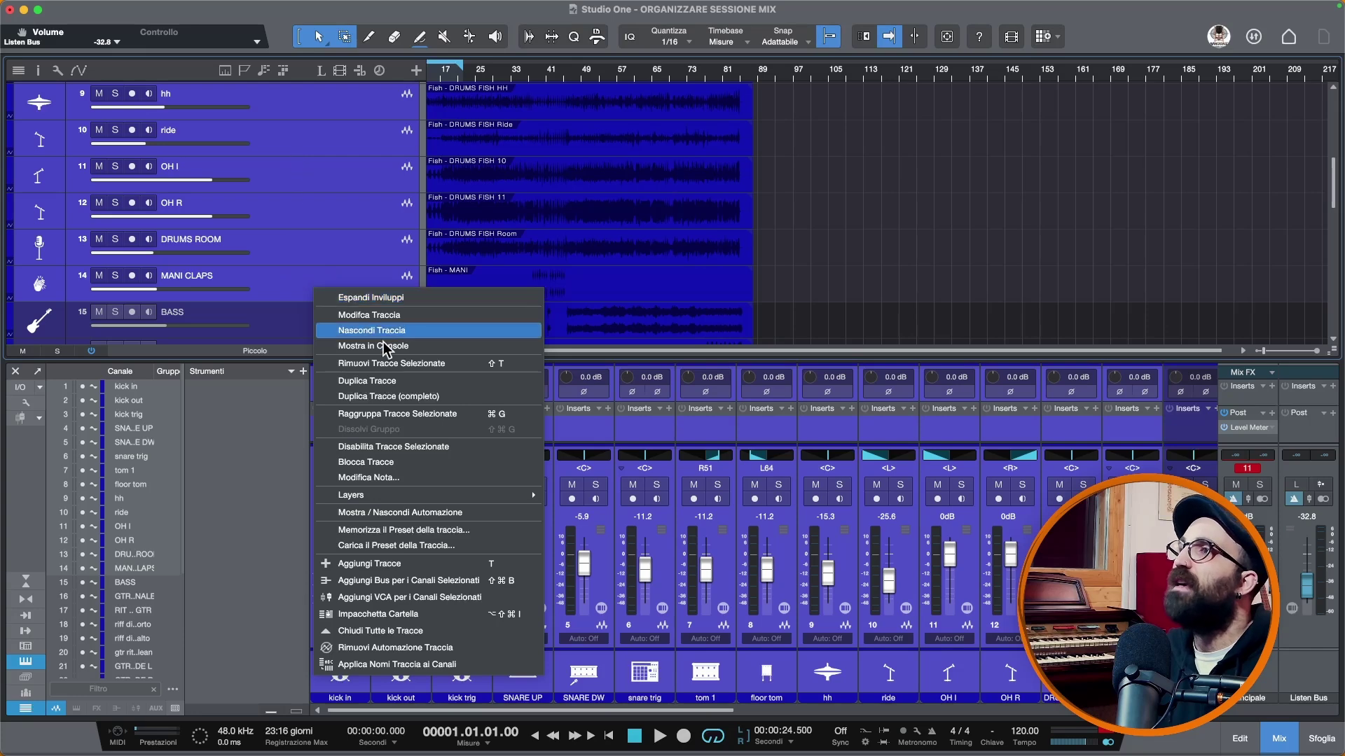
pyautogui.click(413, 614)
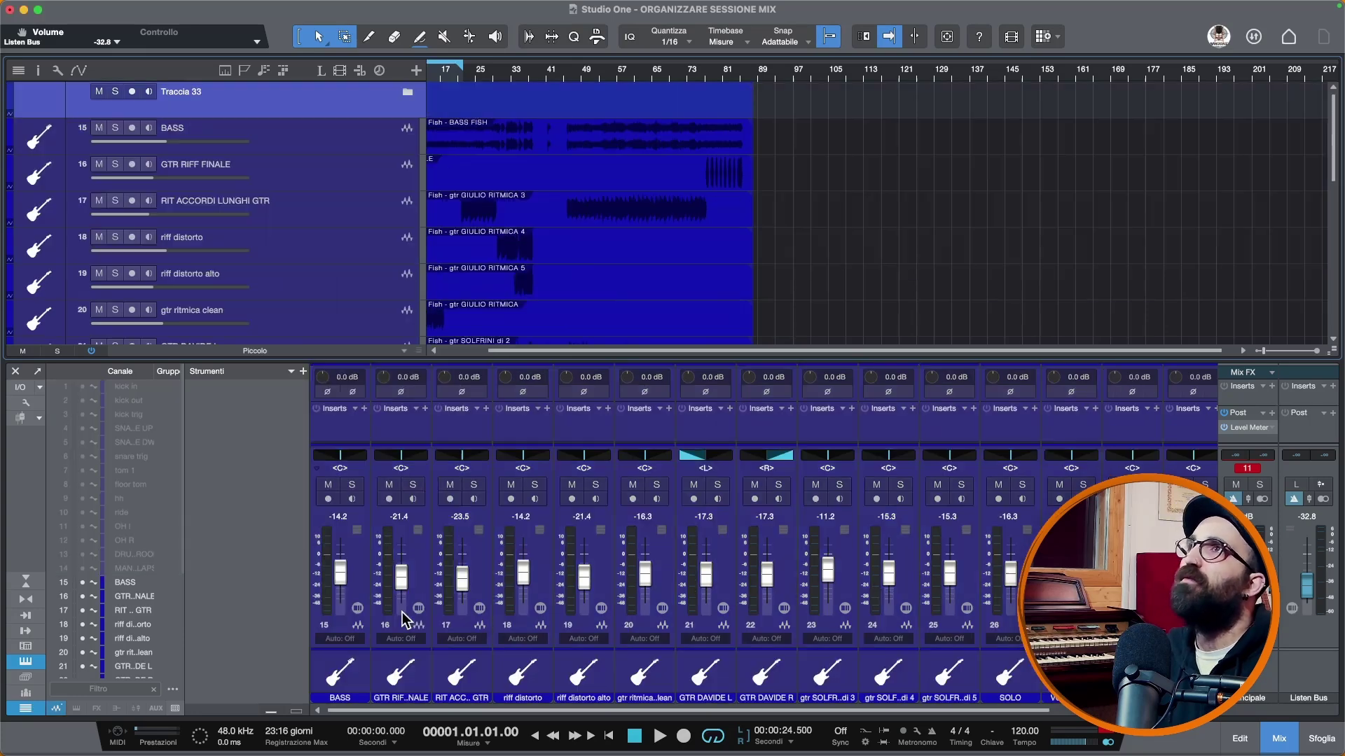
# Rename the folder containing the drum tracks as DRUMS
pyautogui.doubleClick(184, 94)
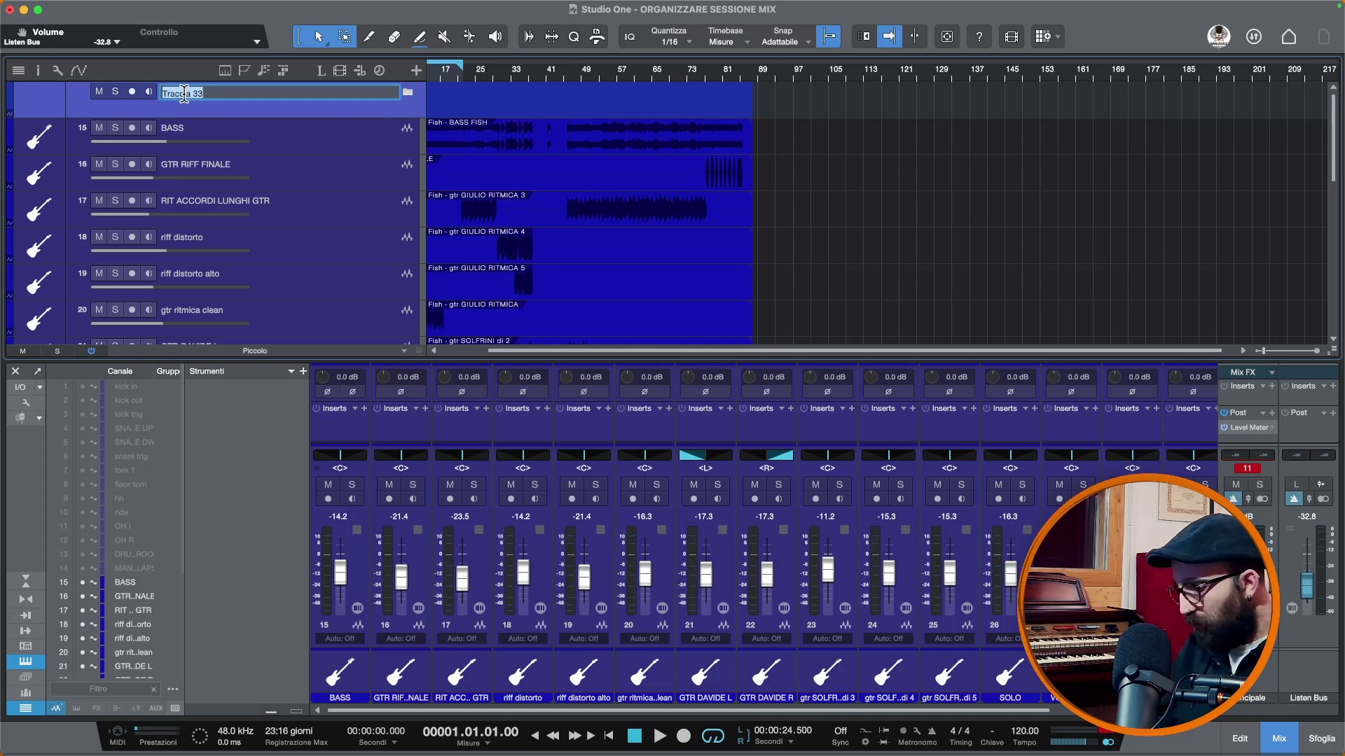
pyautogui.write('DRUMS')
pyautogui.press('Return')
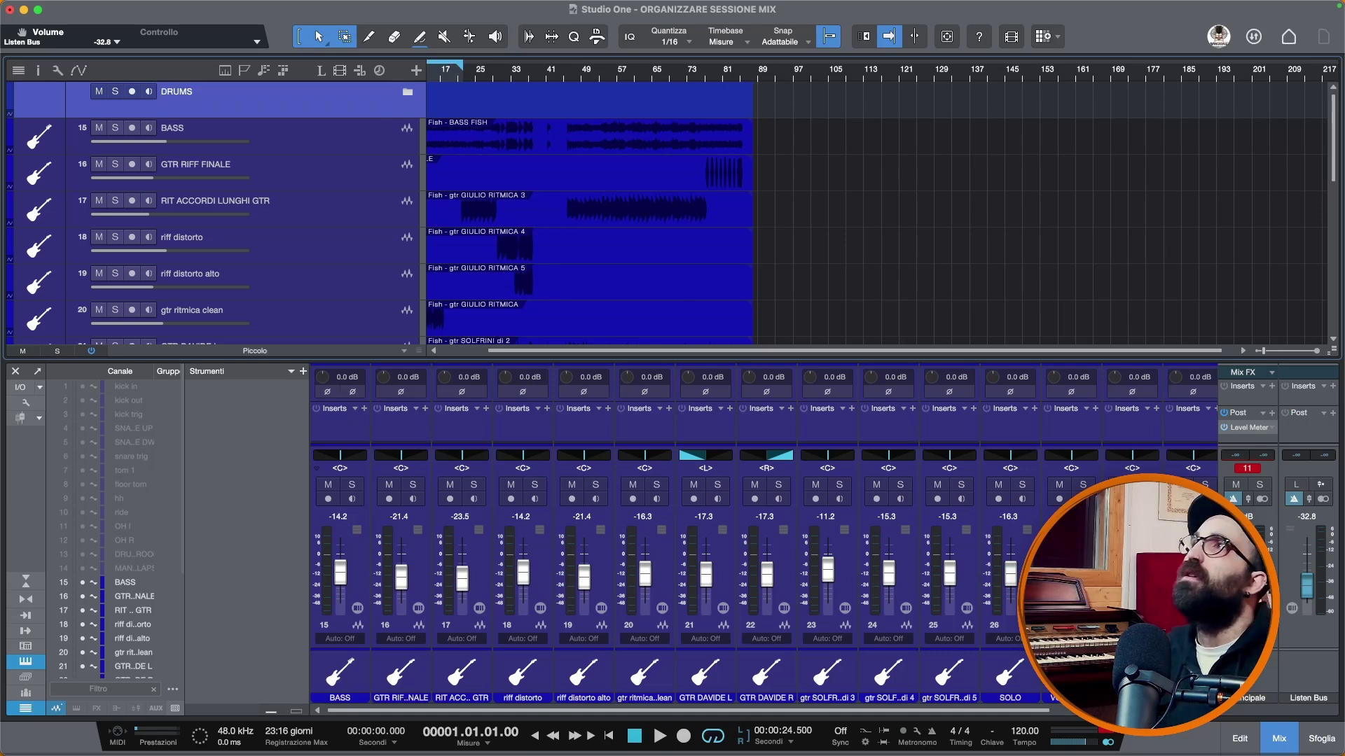
# Pack the BASS track into its own folder and name the folder BASS
pyautogui.click(293, 137)
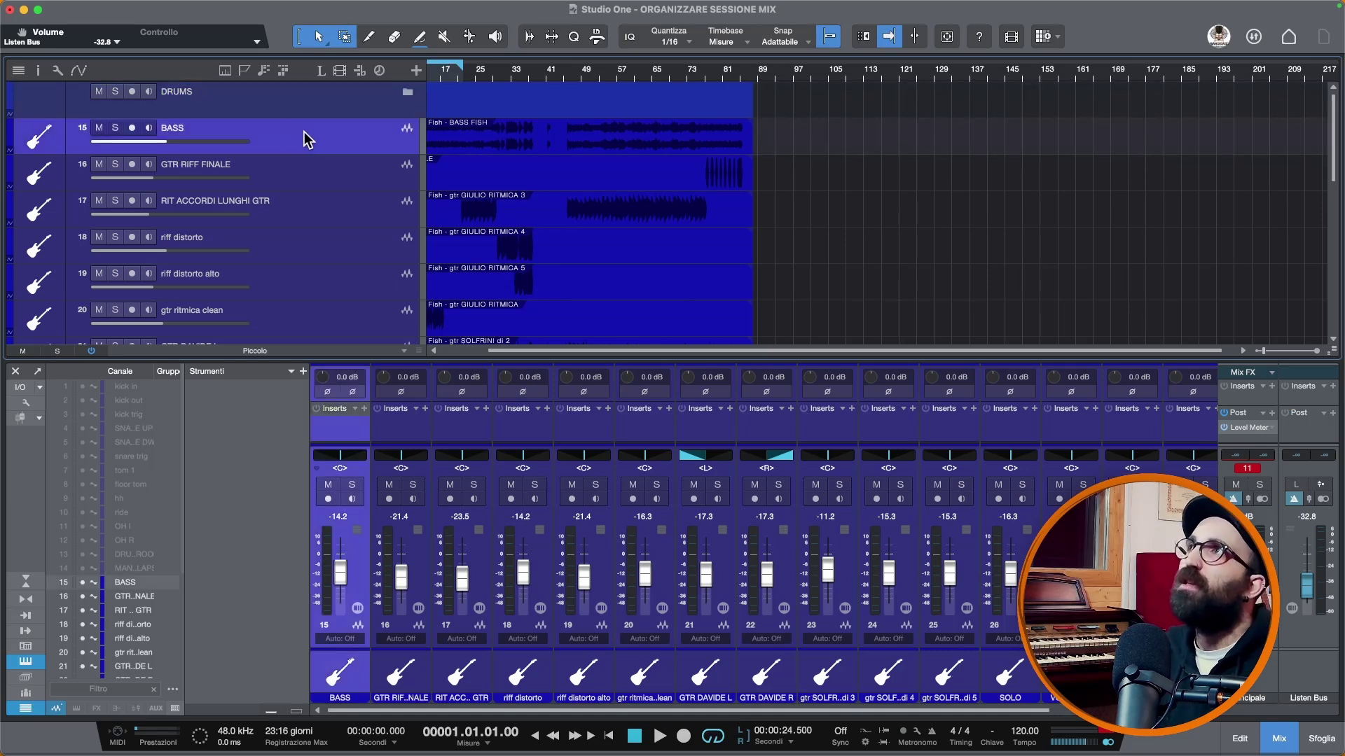
pyautogui.rightClick(308, 141)
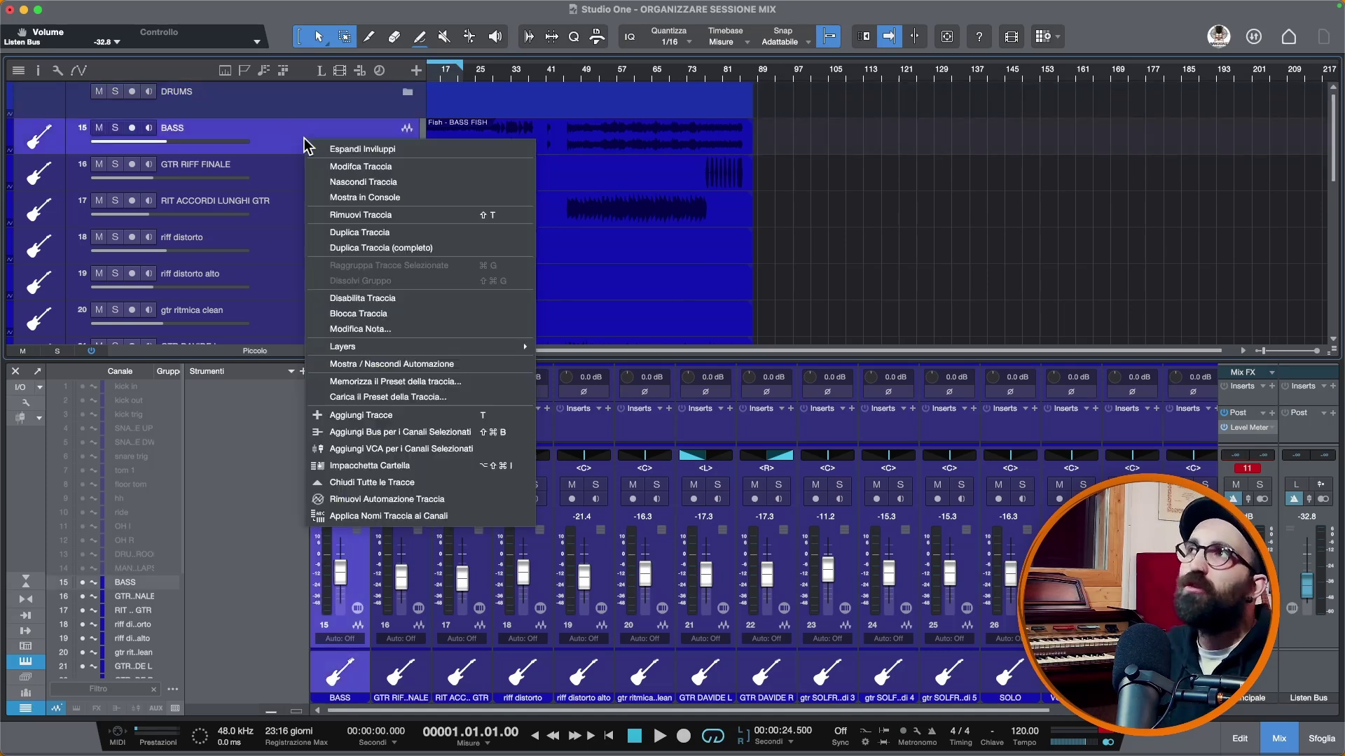
pyautogui.click(377, 470)
pyautogui.doubleClick(192, 131)
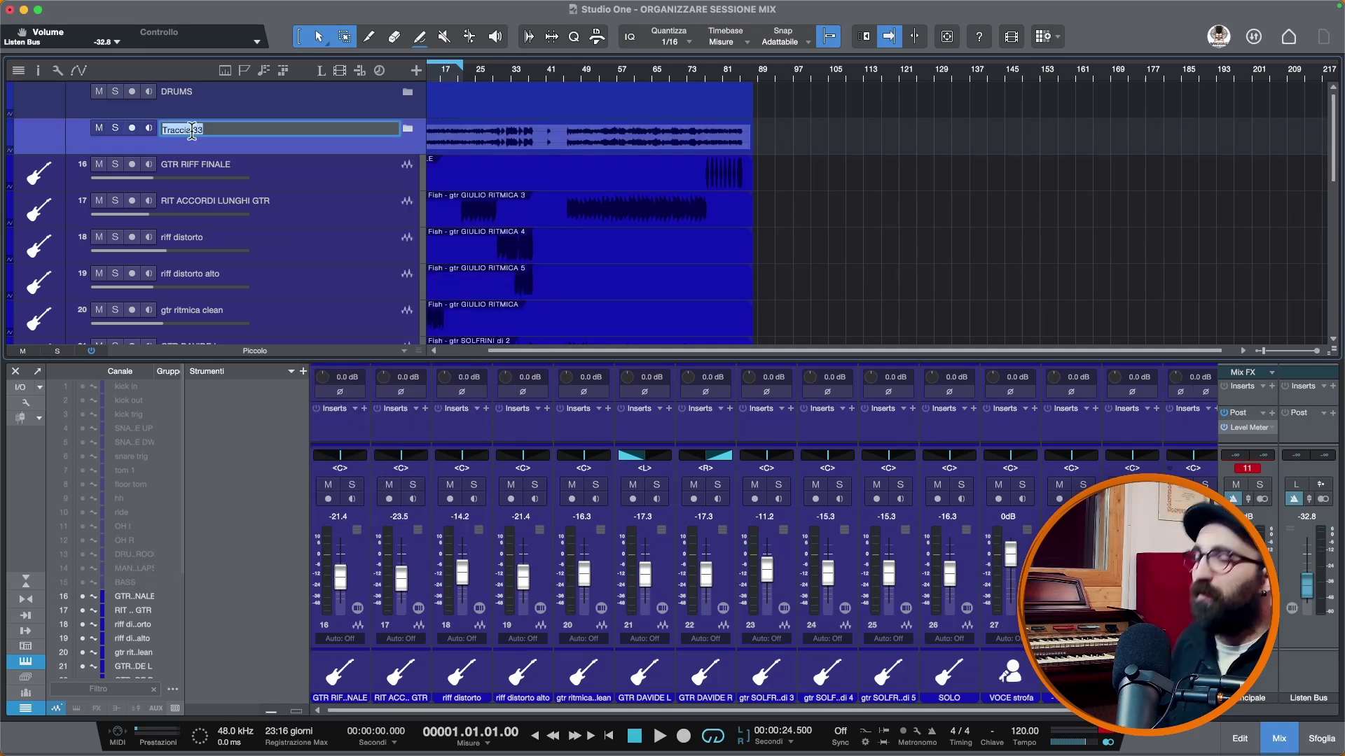
pyautogui.write('BASS')
pyautogui.press('Return')
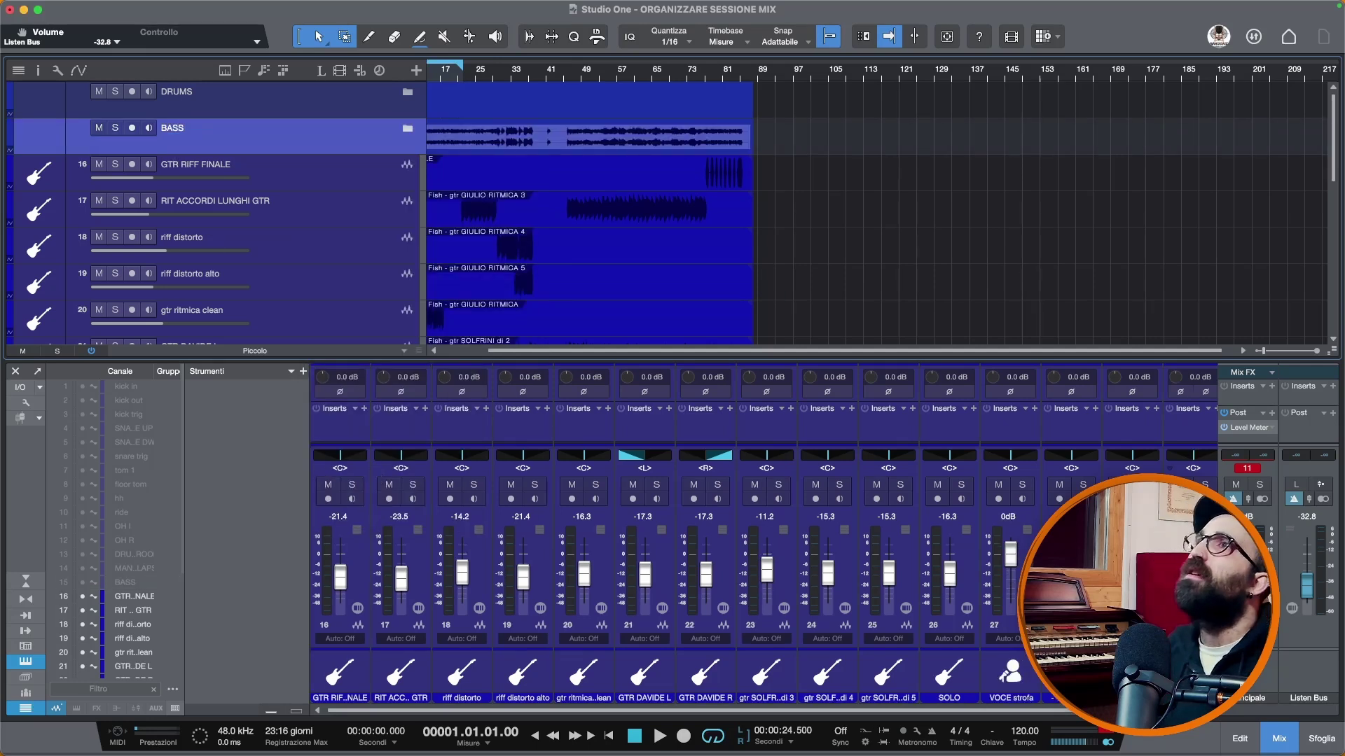
# Pack all guitar tracks from GTR RIFF FINALE through SOLO into a folder
pyautogui.click(278, 181)
pyautogui.scroll(-5, 284, 219)
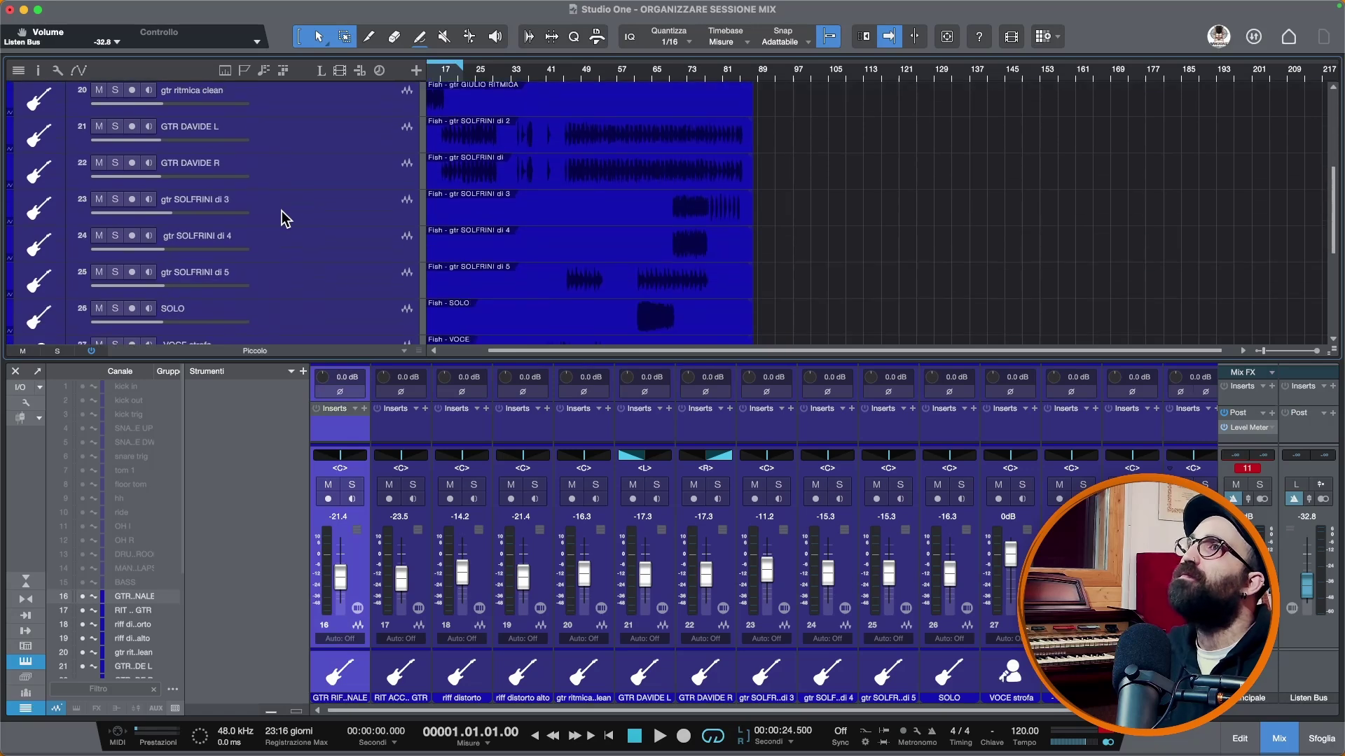
pyautogui.keyDown('shift'); pyautogui.click(292, 242); pyautogui.keyUp('shift')
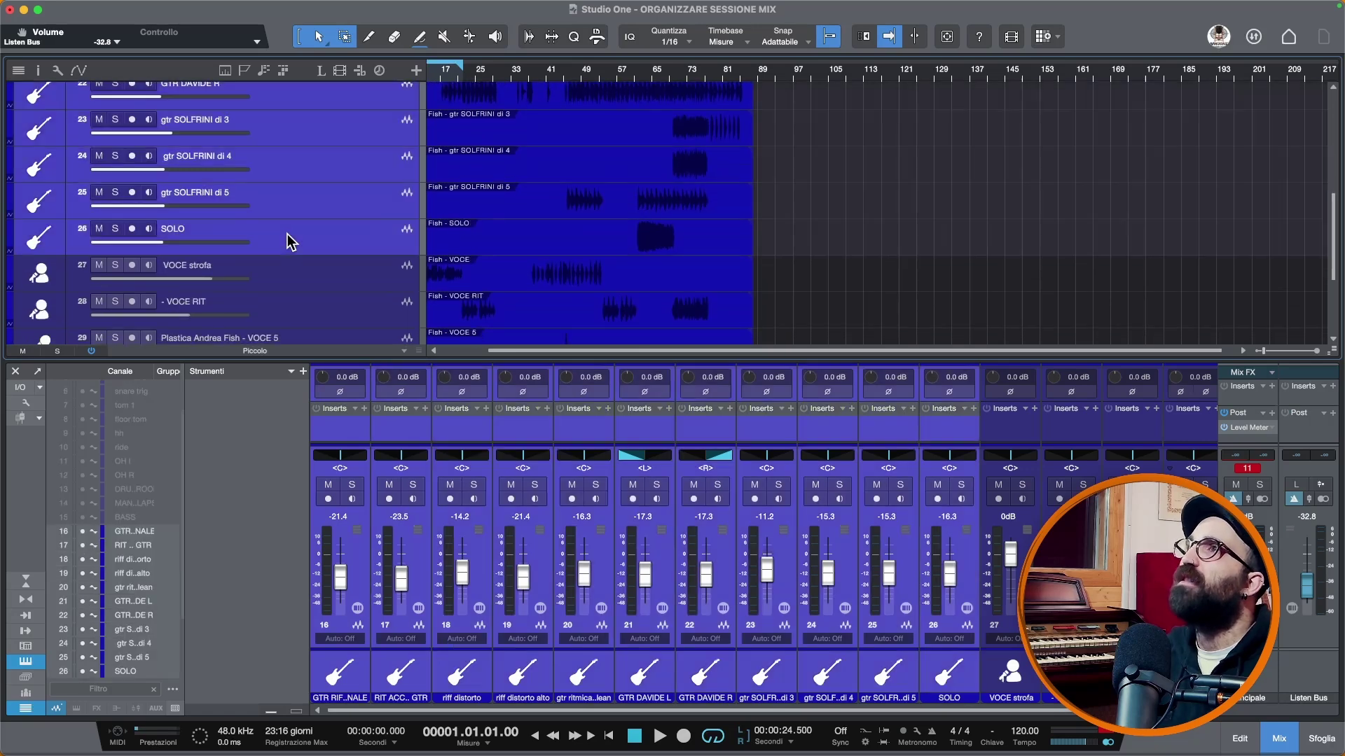
pyautogui.rightClick(287, 235)
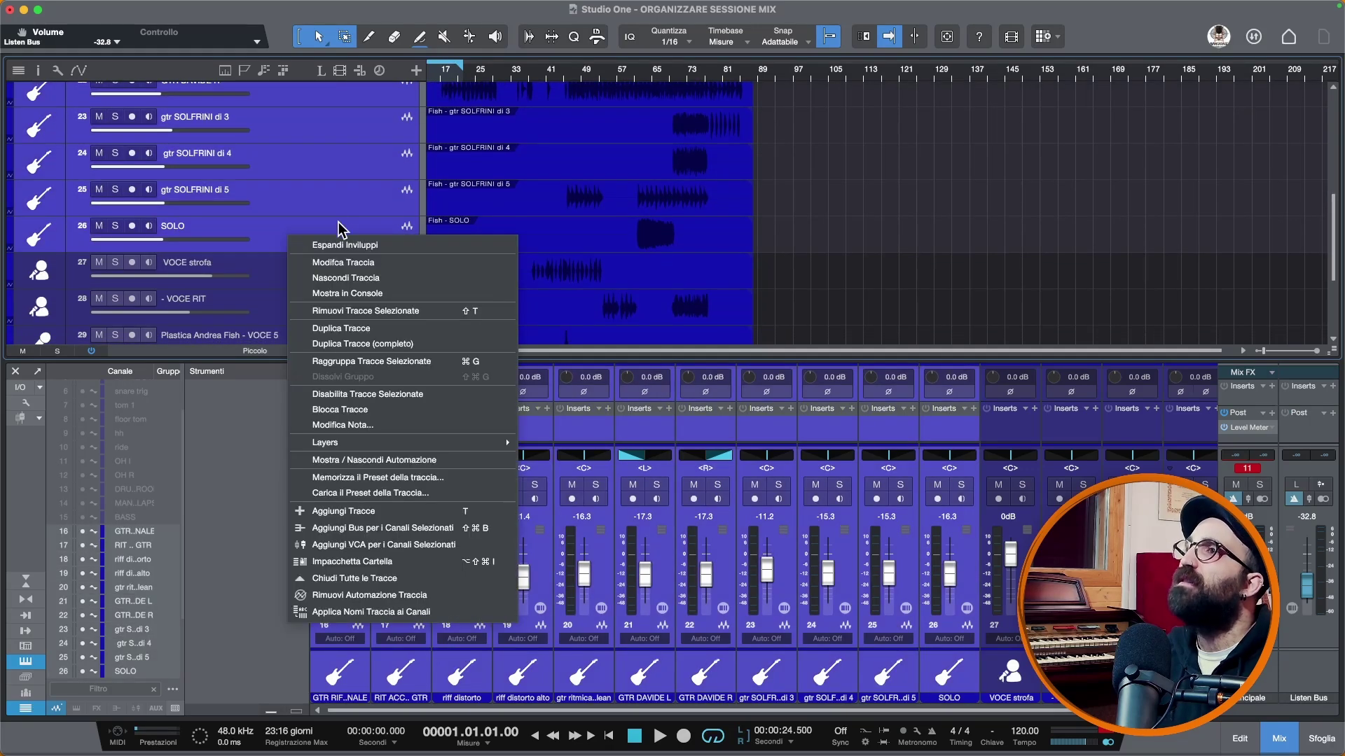
pyautogui.click(354, 560)
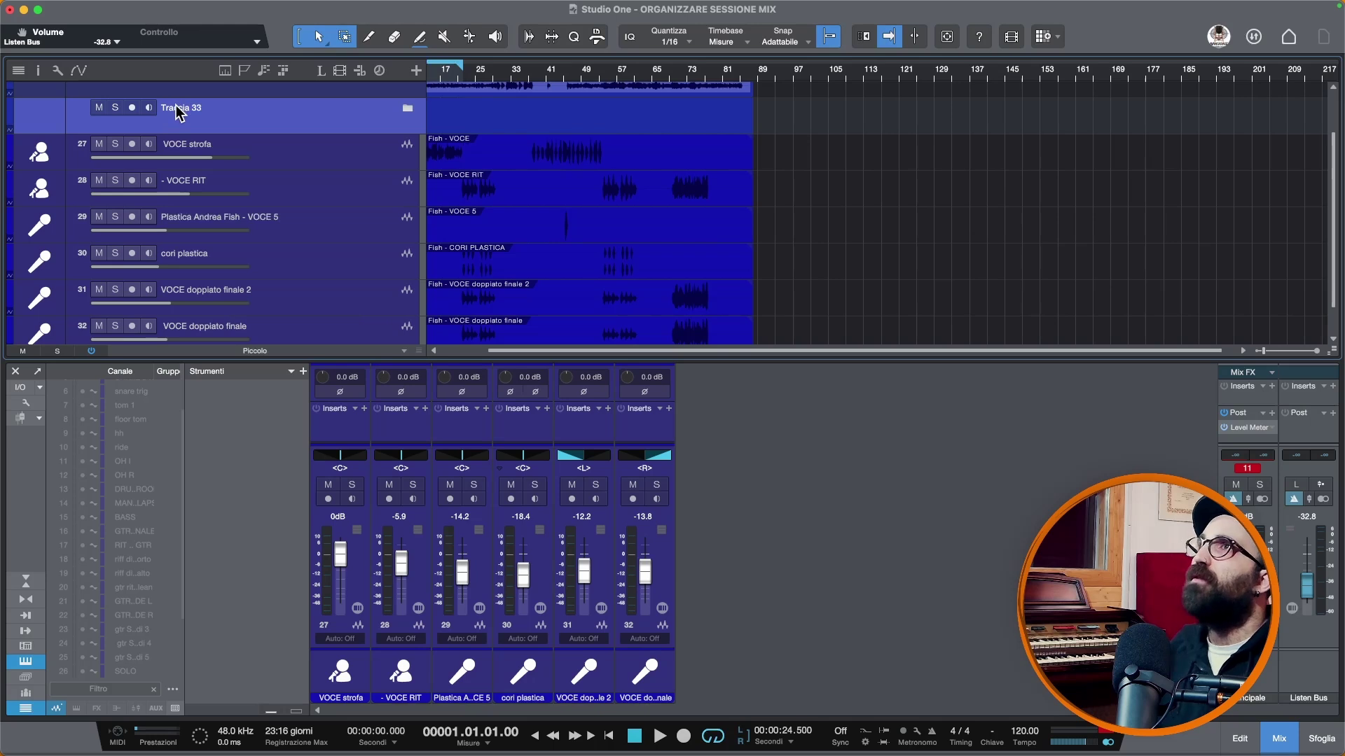
# Rename the folder containing the guitar tracks as GTRS
pyautogui.doubleClick(176, 110)
pyautogui.write('GTRS')
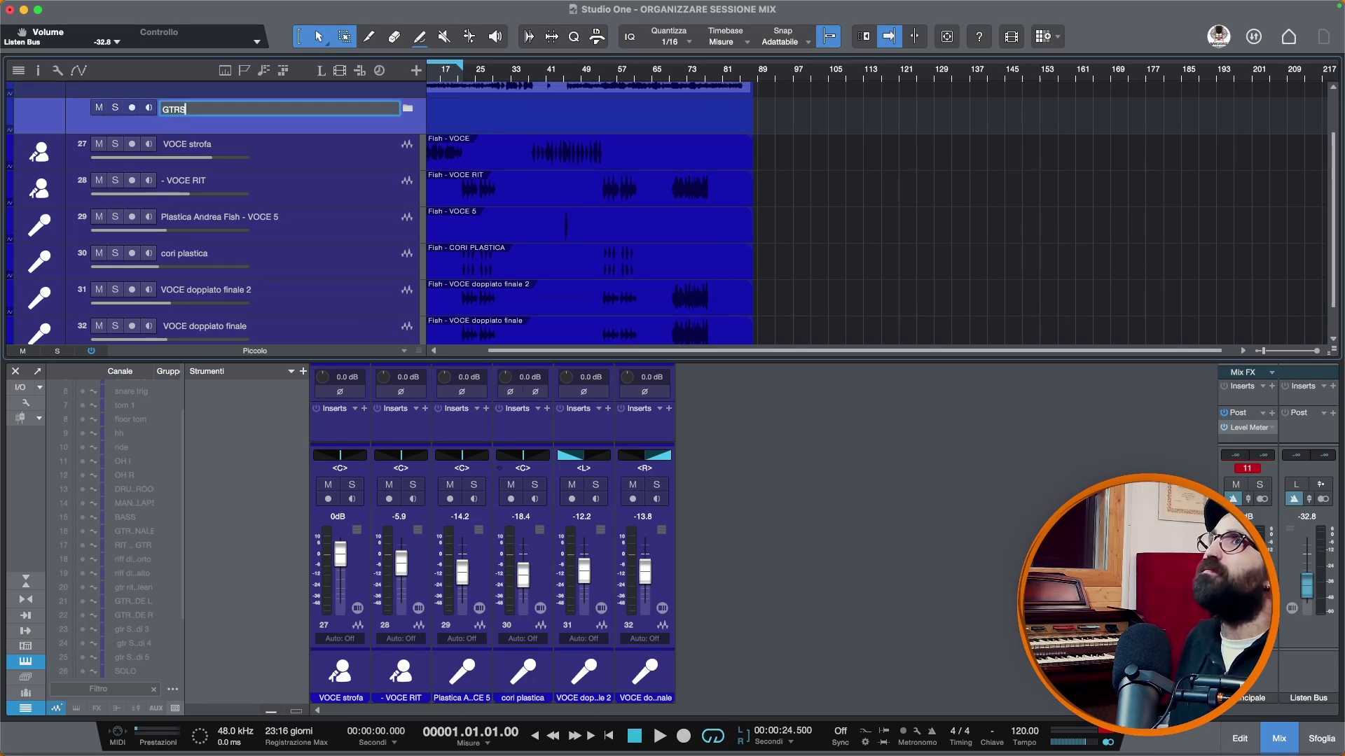
pyautogui.press('Return')
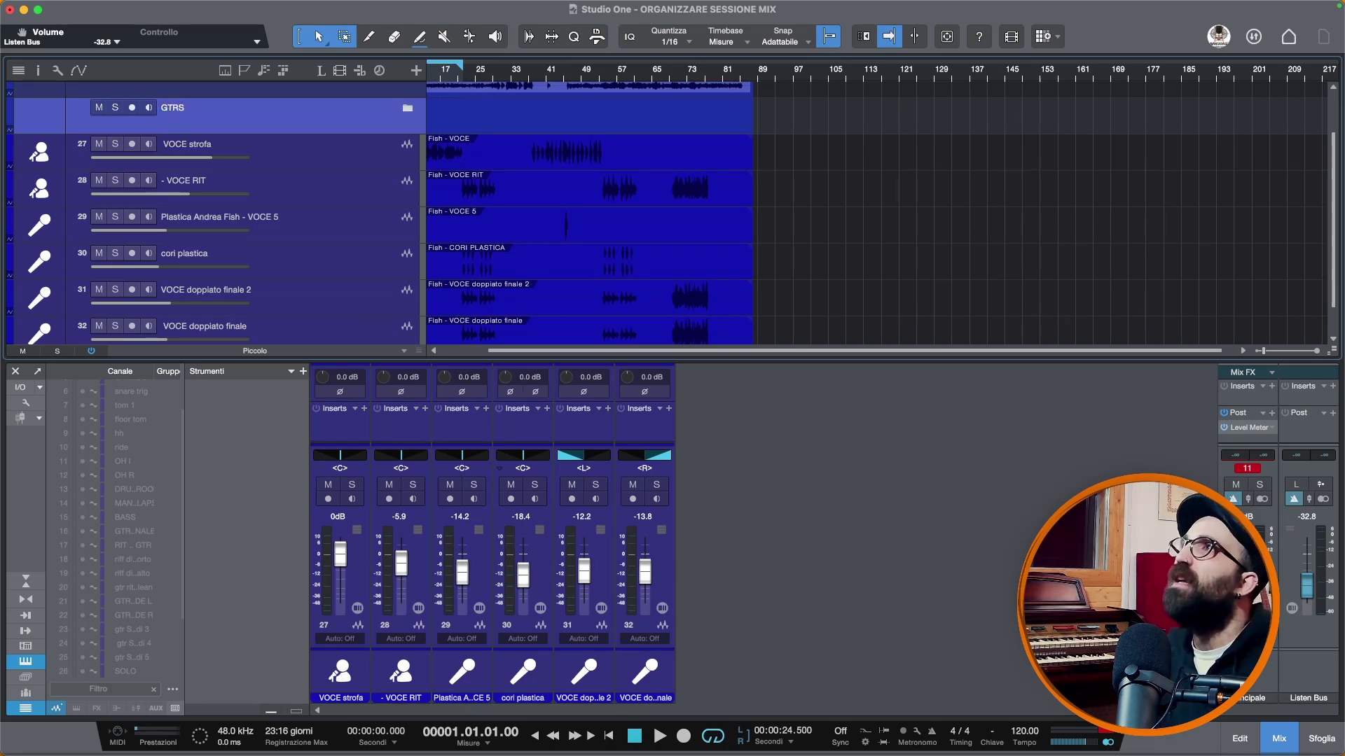
# Pack all vocal tracks from VOCE strofa through VOCE doppiato finale into a folder
pyautogui.click(316, 166)
pyautogui.scroll(-1, 318, 180)
pyautogui.keyDown('shift'); pyautogui.click(309, 303); pyautogui.keyUp('shift')
pyautogui.rightClick(309, 302)
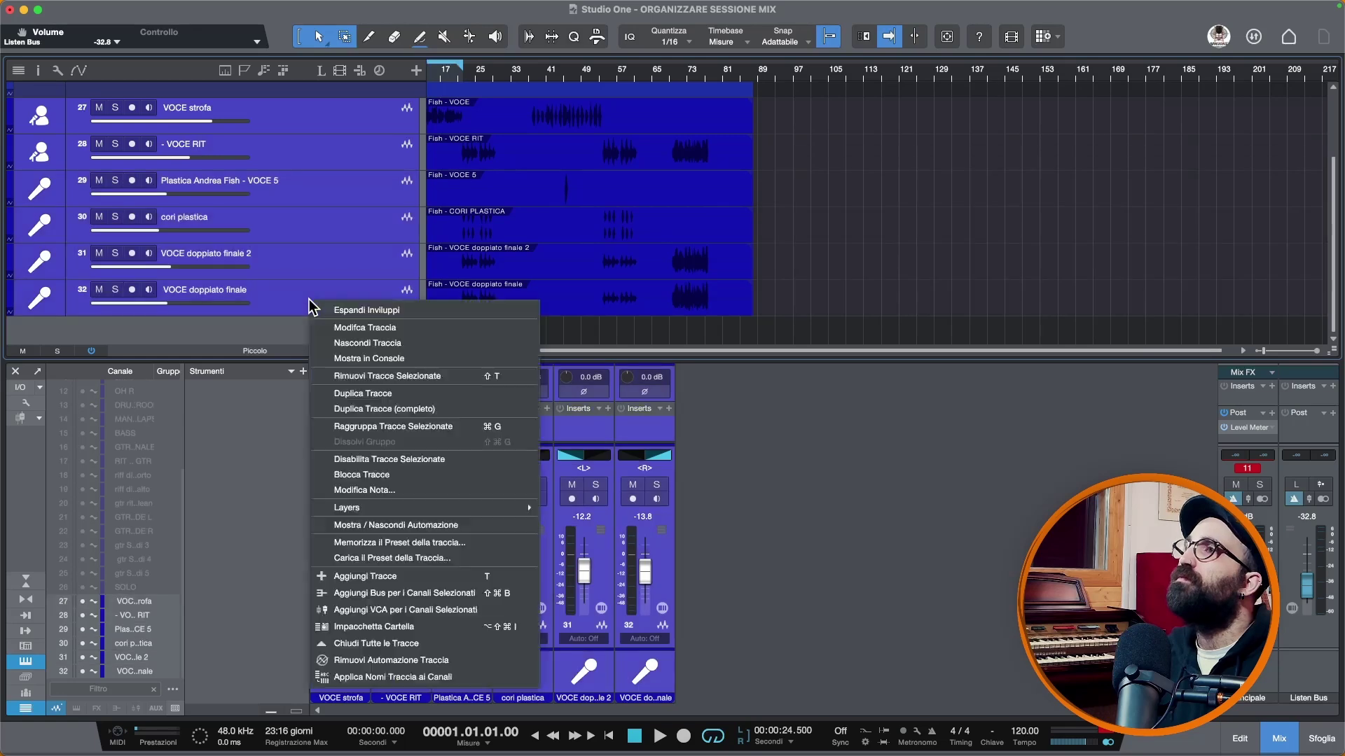
pyautogui.click(396, 631)
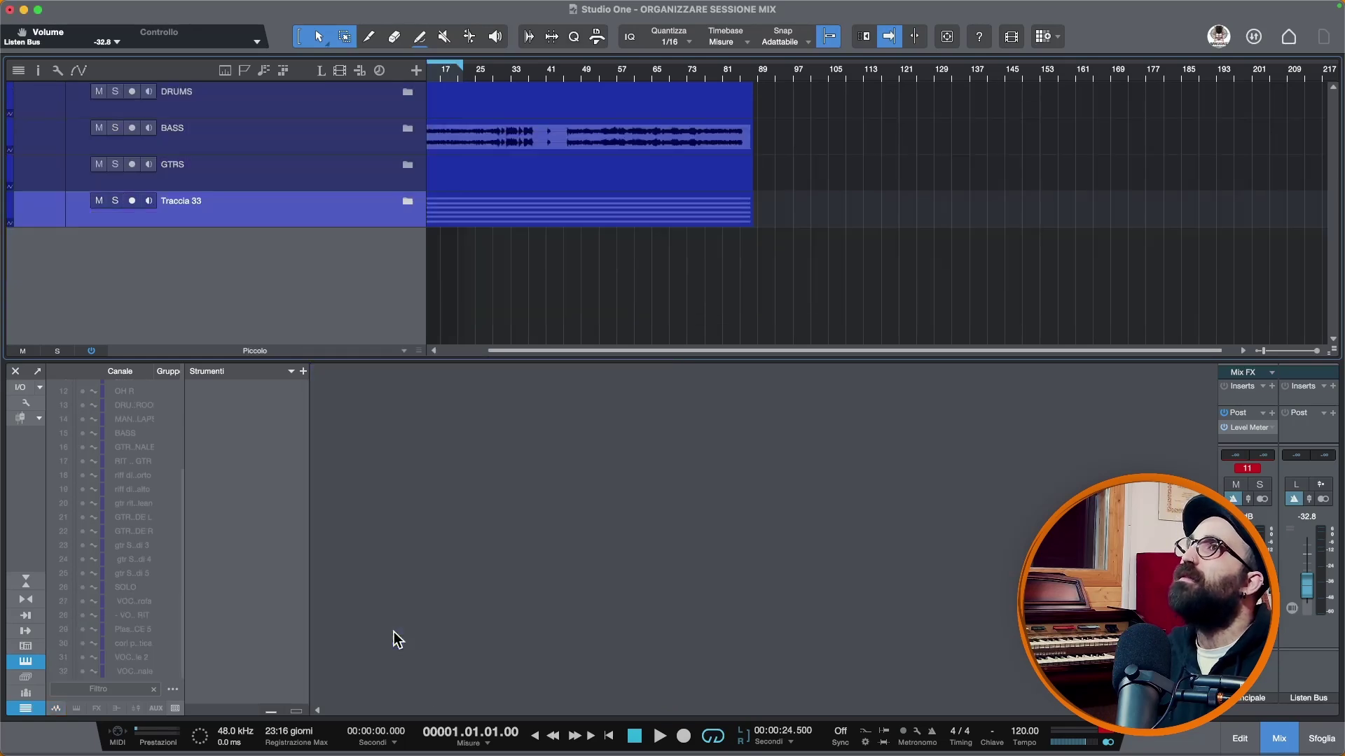
# Rename the folder containing the vocal tracks as VOCI
pyautogui.doubleClick(190, 201)
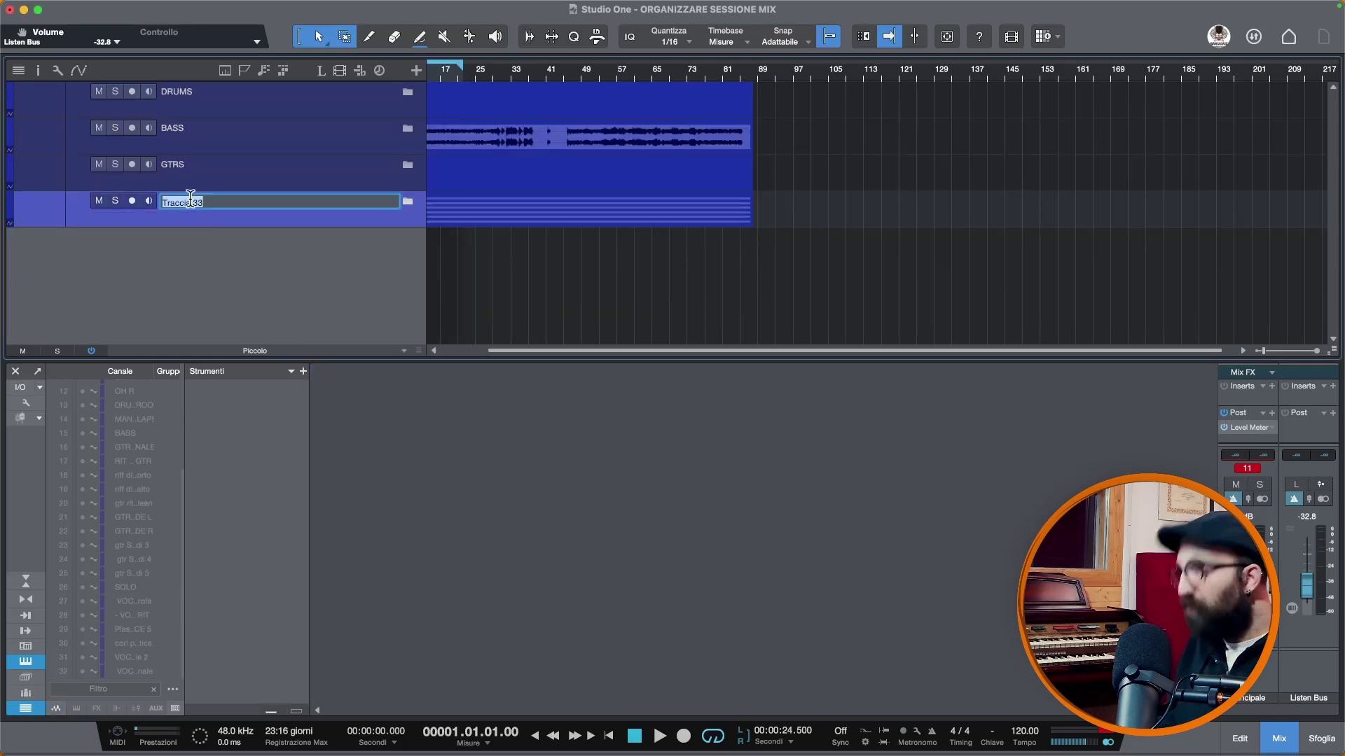
pyautogui.write('VOCI')
pyautogui.press('Return')
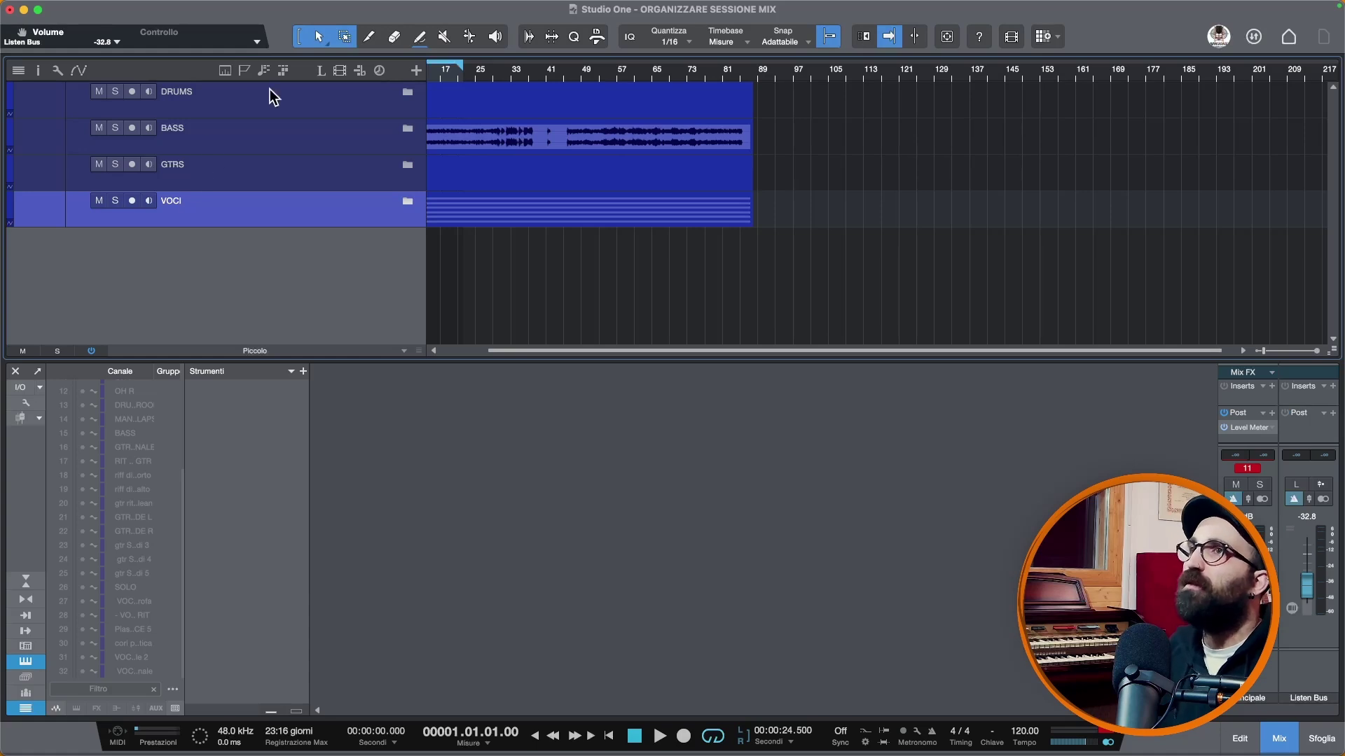
# Review the console display options, and expand and collapse the VOCI, GTRS, BASS and DRUMS folders one by one to check their console channels
pyautogui.click(20, 403)
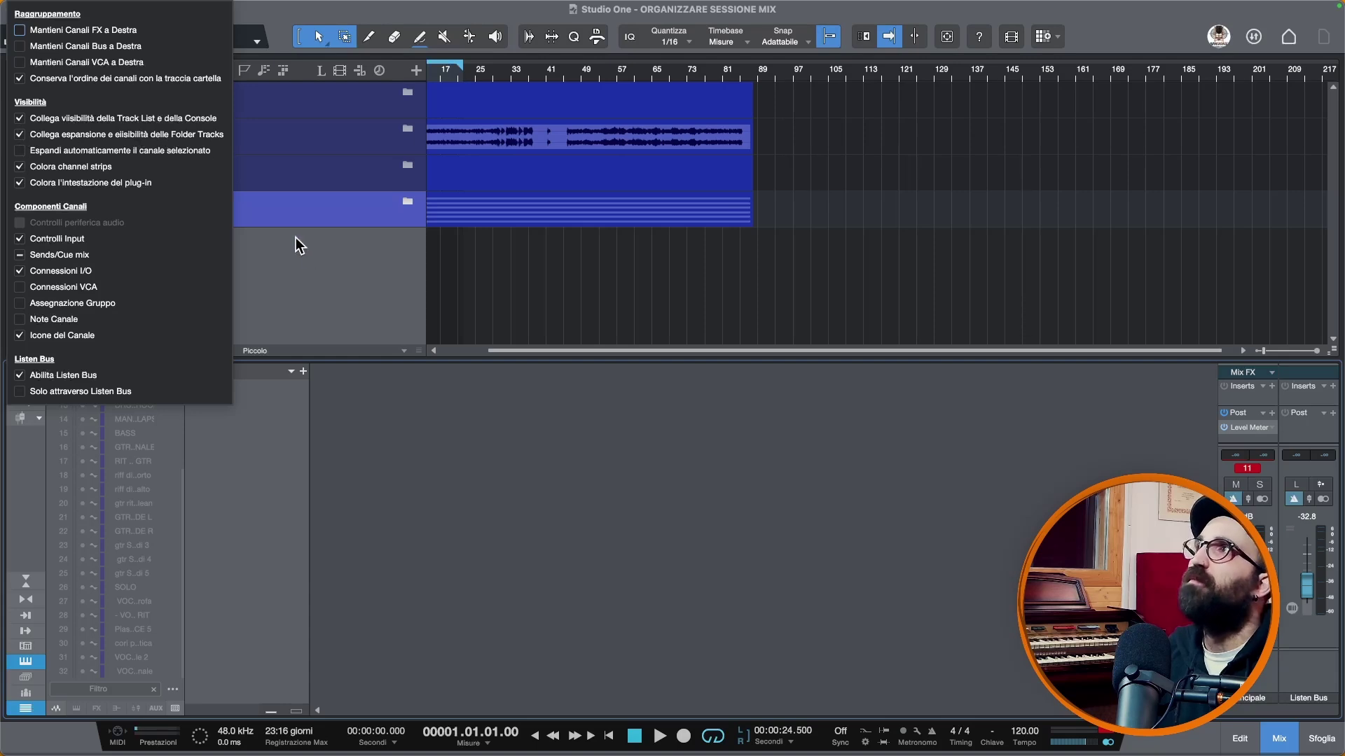
pyautogui.click(360, 234)
pyautogui.click(407, 203)
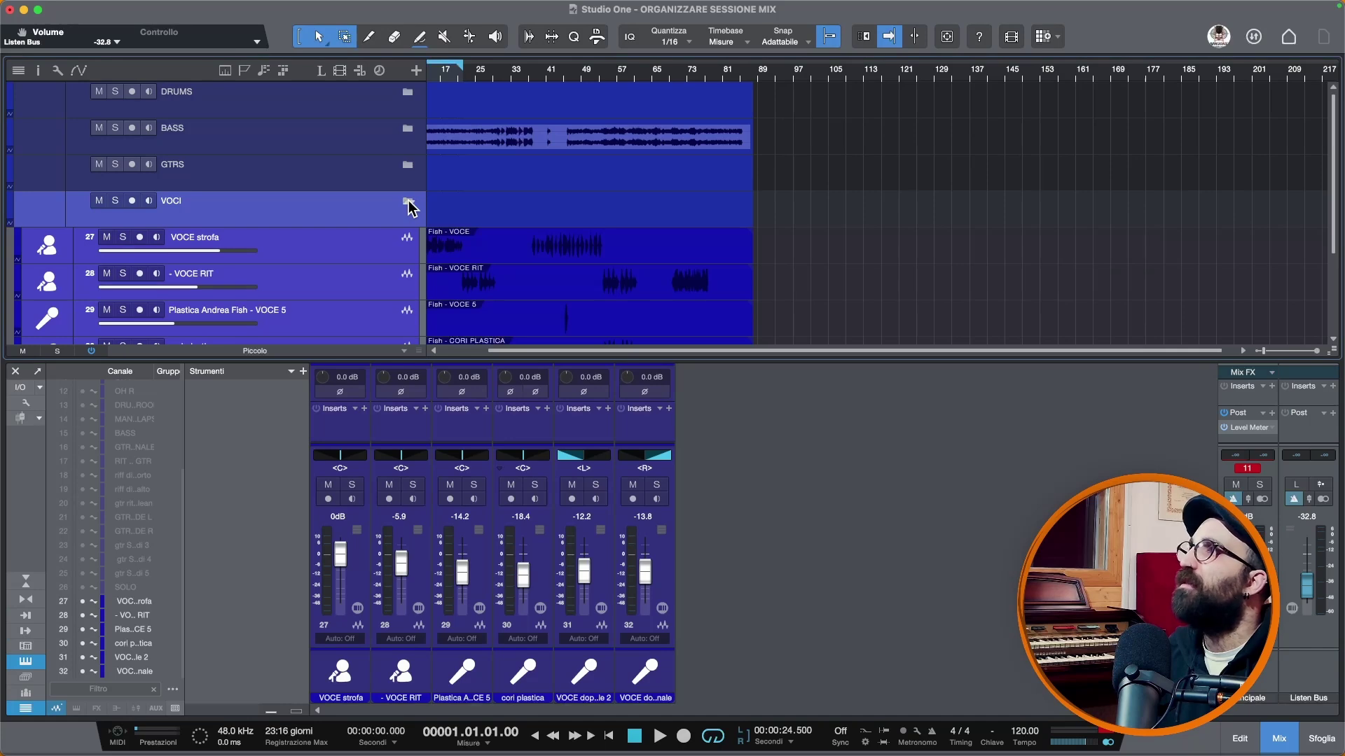
pyautogui.click(406, 203)
pyautogui.click(407, 165)
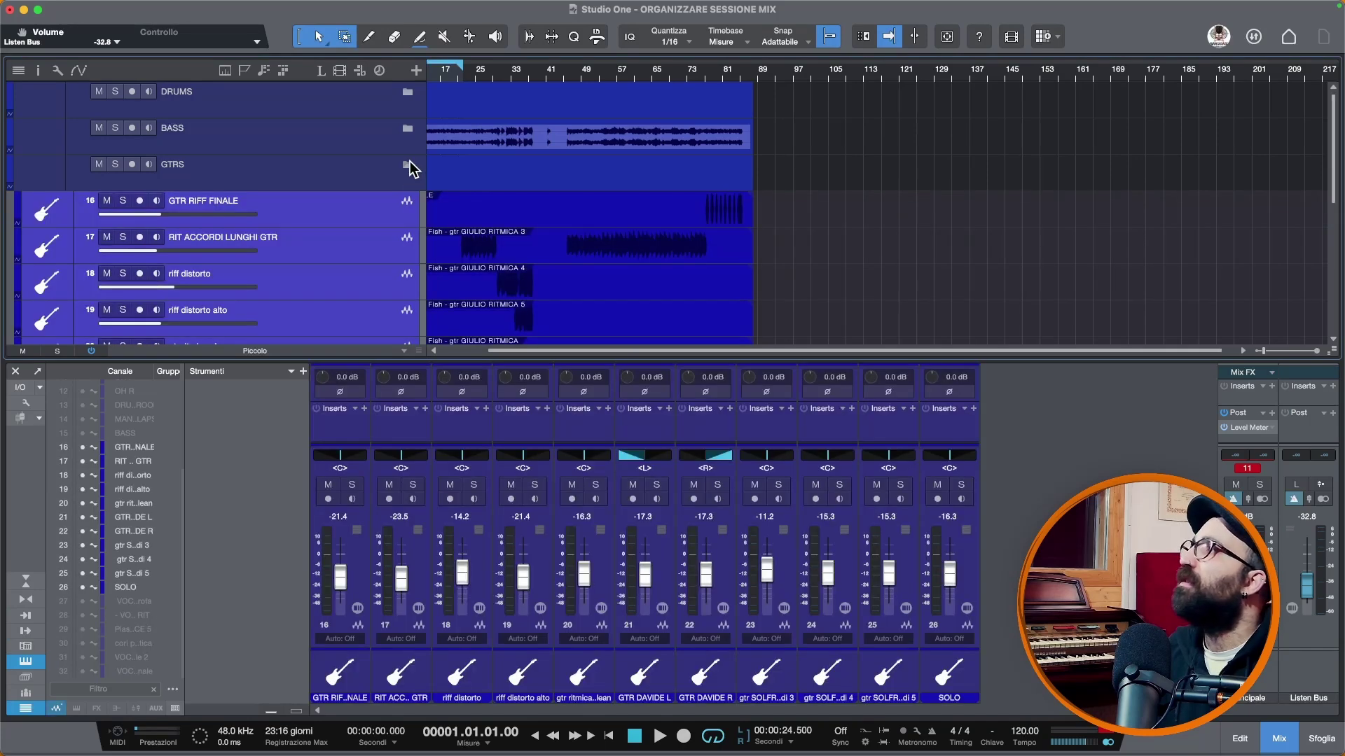
pyautogui.click(407, 165)
pyautogui.click(407, 129)
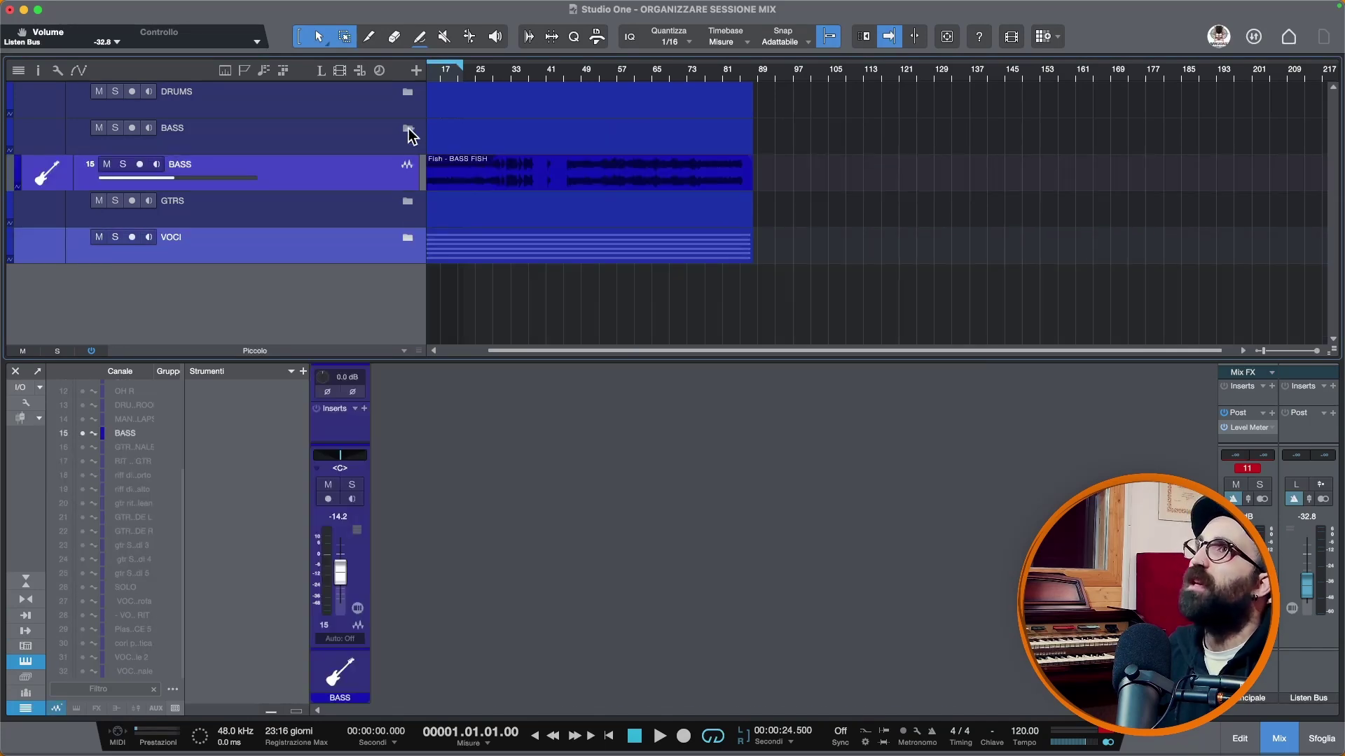
pyautogui.click(407, 129)
pyautogui.click(406, 93)
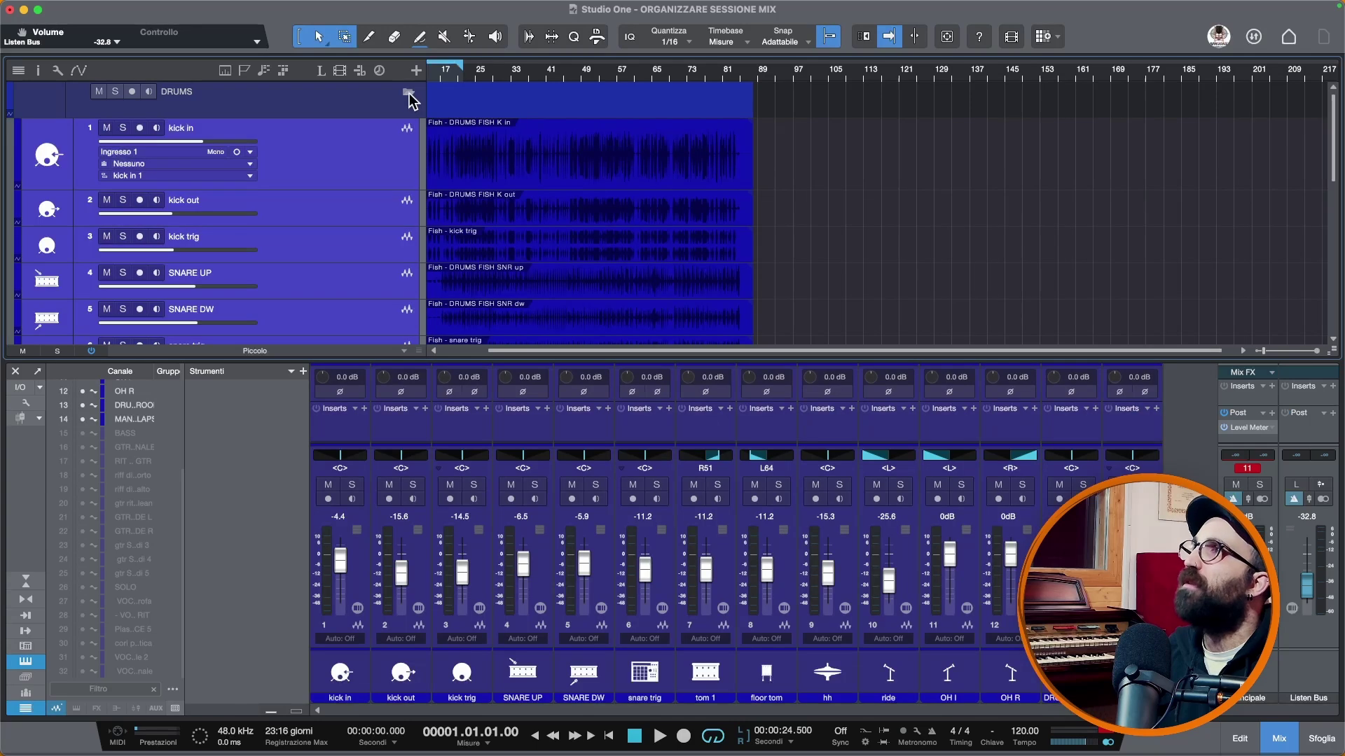
pyautogui.click(407, 94)
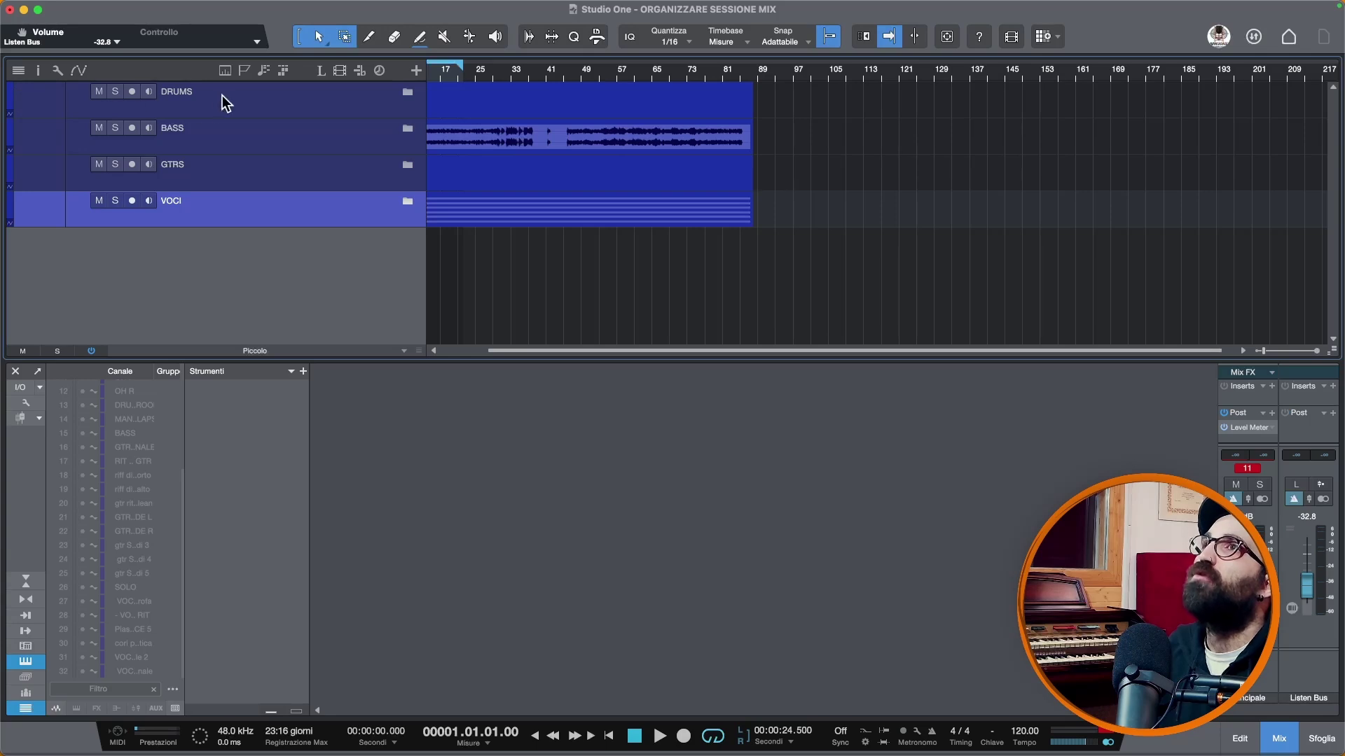
# Assign the Drum Set icon from the Drums category to the DRUMS folder
pyautogui.click(71, 112)
pyautogui.click(37, 111)
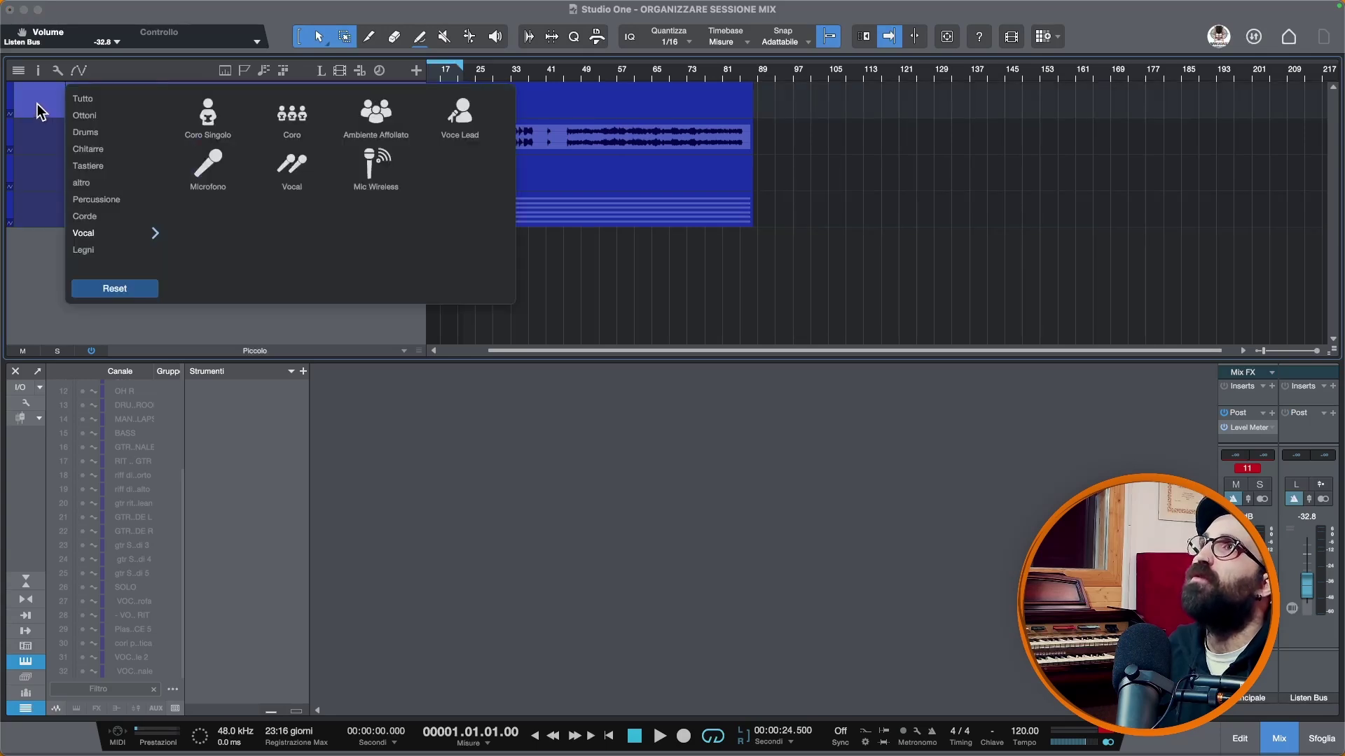
pyautogui.click(104, 132)
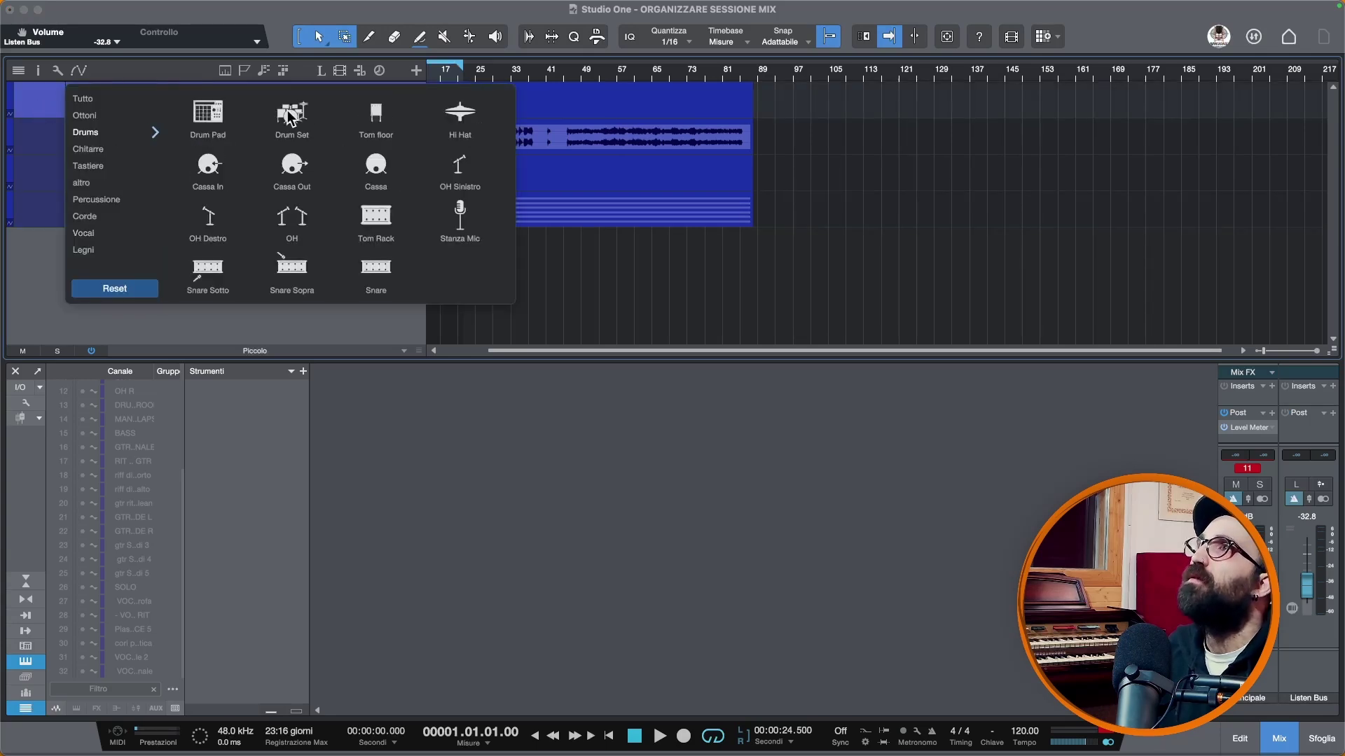
pyautogui.click(309, 118)
# Assign the Basso icon from the Chitarre category to the BASS folder
pyautogui.click(48, 132)
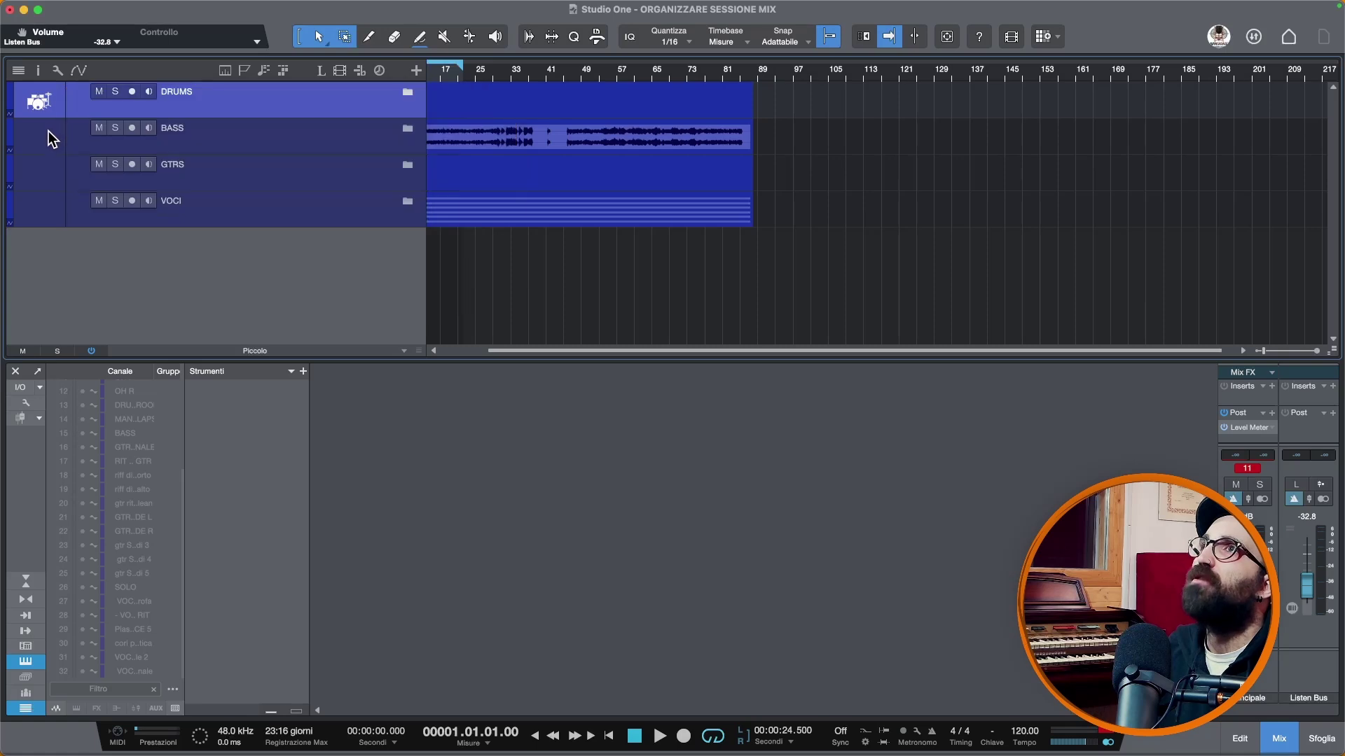
pyautogui.click(48, 132)
pyautogui.click(48, 132)
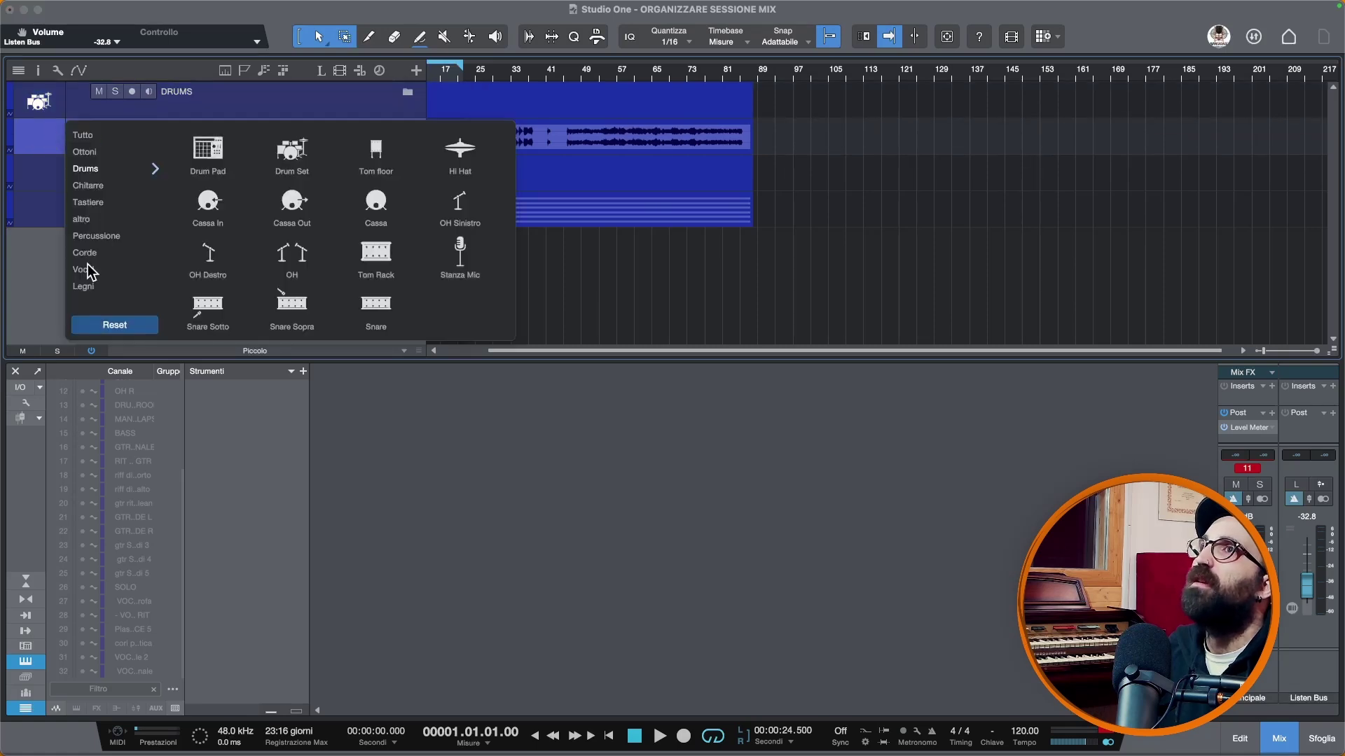
pyautogui.click(97, 184)
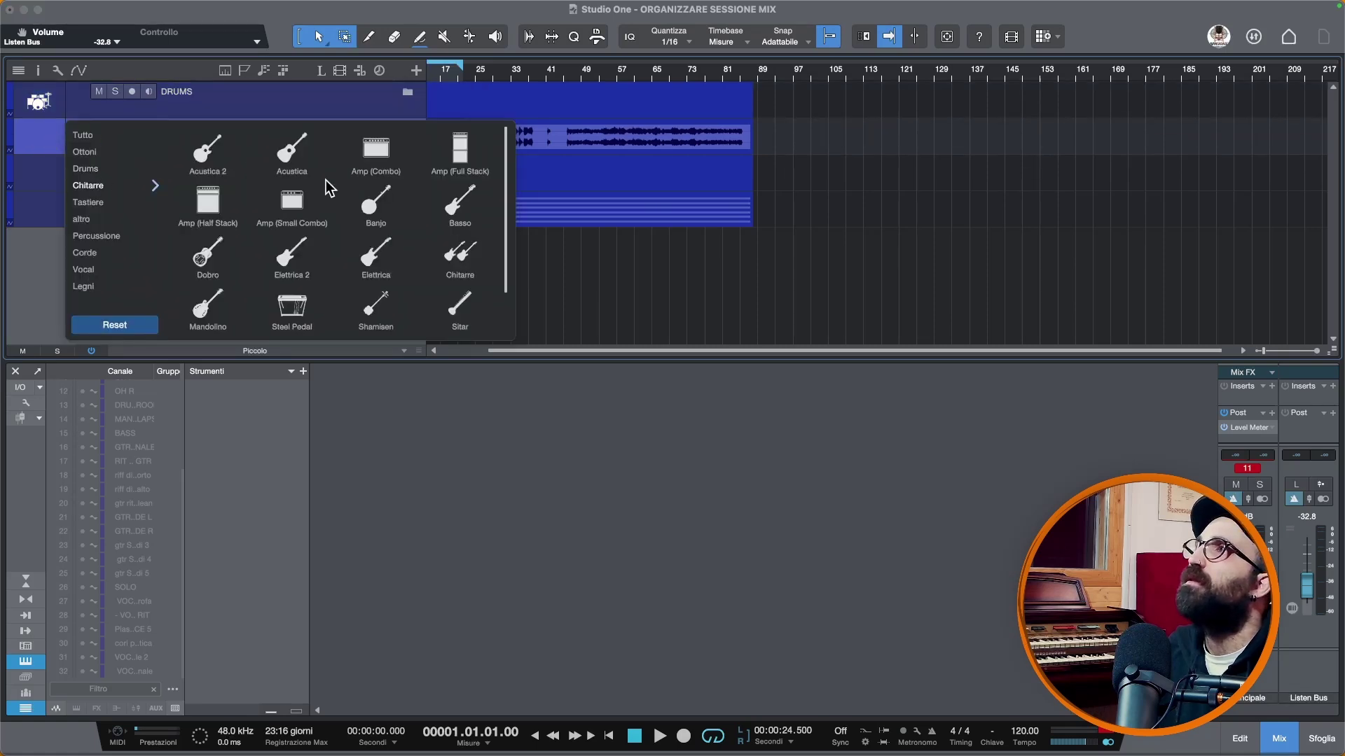
pyautogui.click(473, 191)
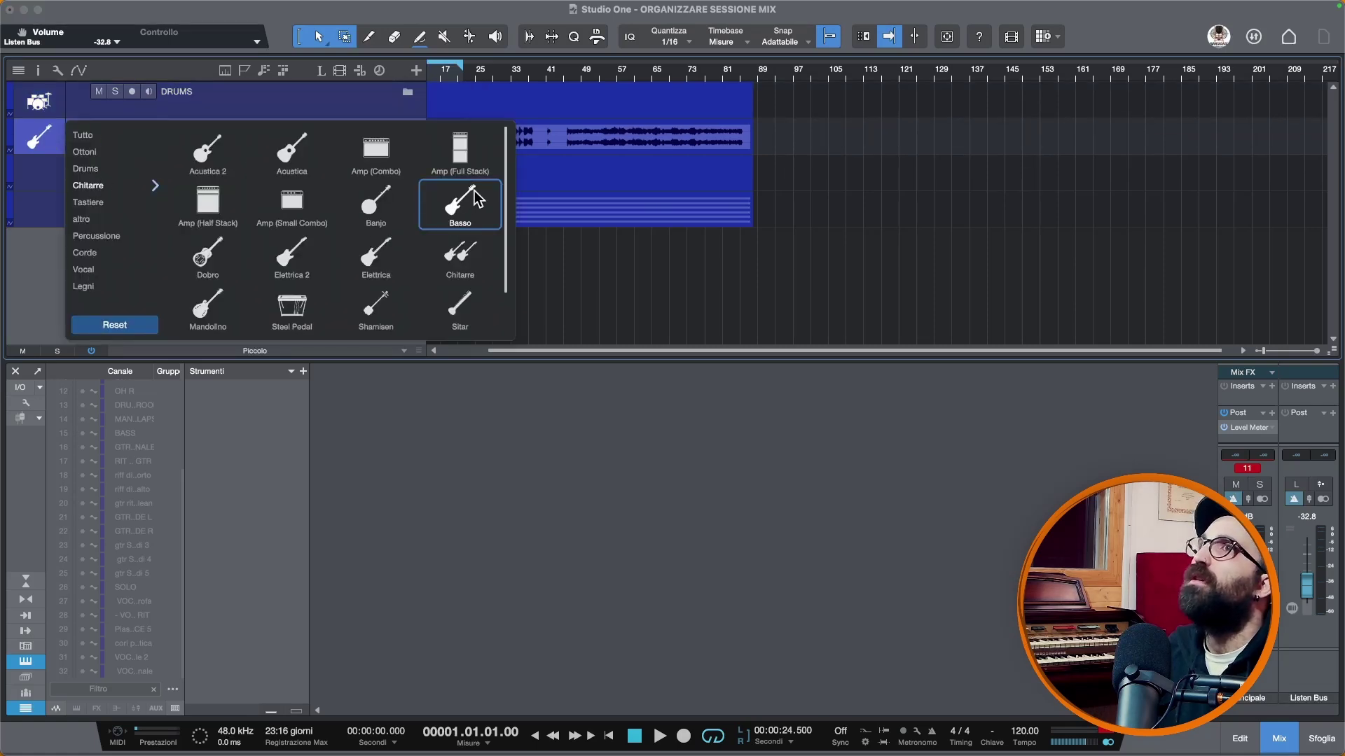
# Assign the Chitarre icon with two guitars to the GTRS folder
pyautogui.click(39, 169)
pyautogui.click(43, 170)
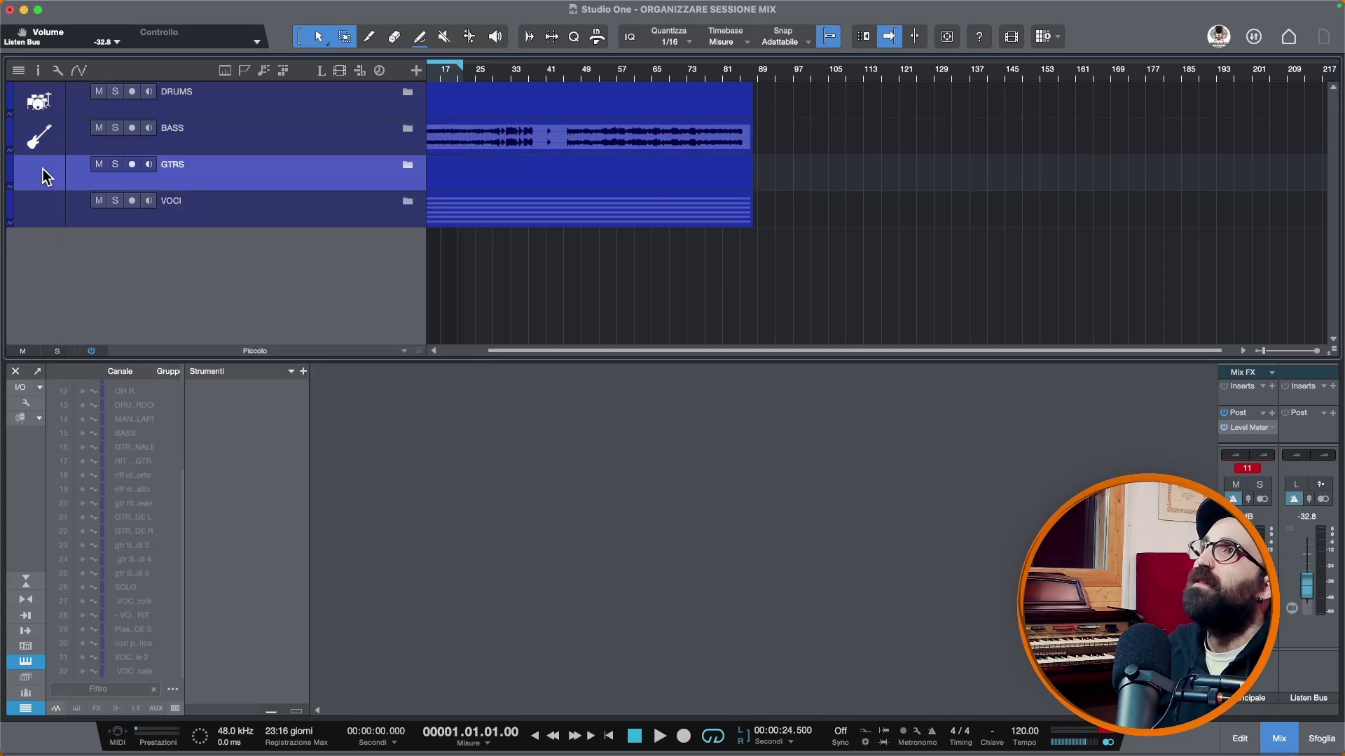
pyautogui.click(44, 170)
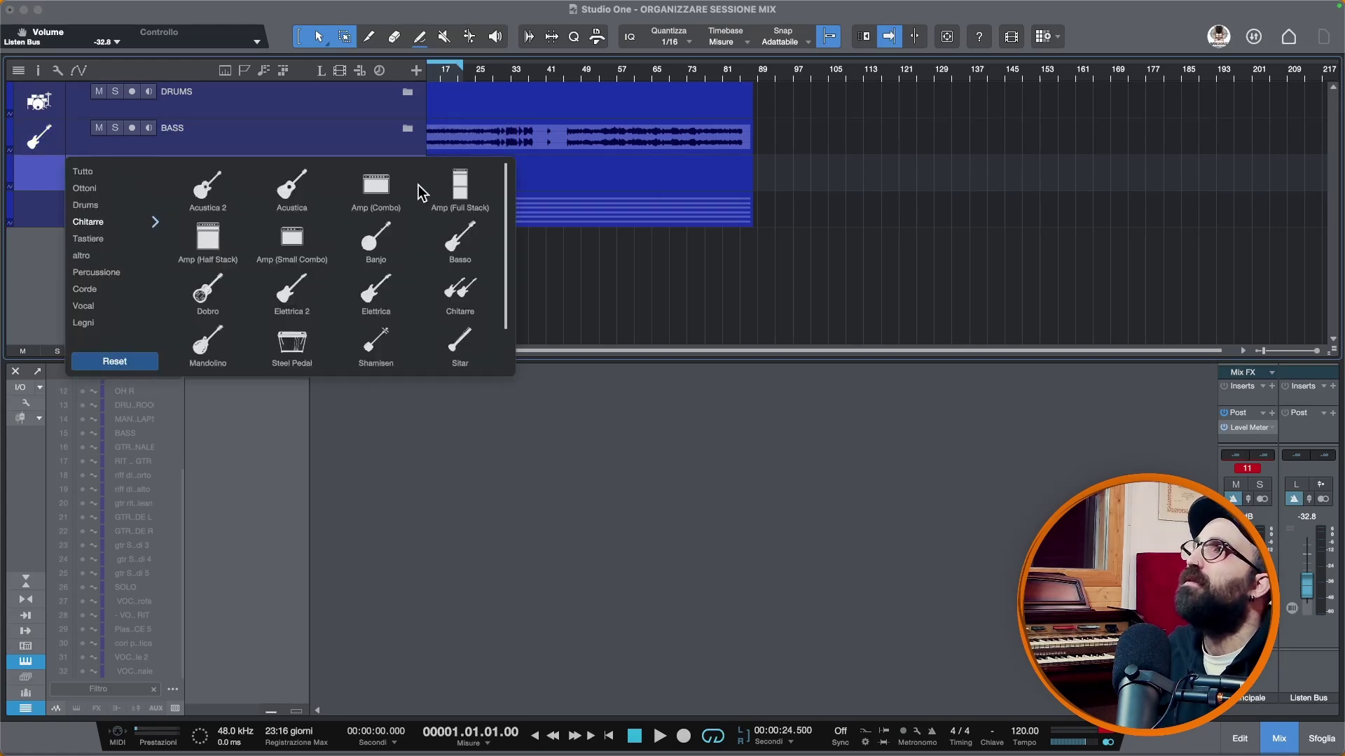
pyautogui.scroll(-2, 414, 279)
pyautogui.click(460, 251)
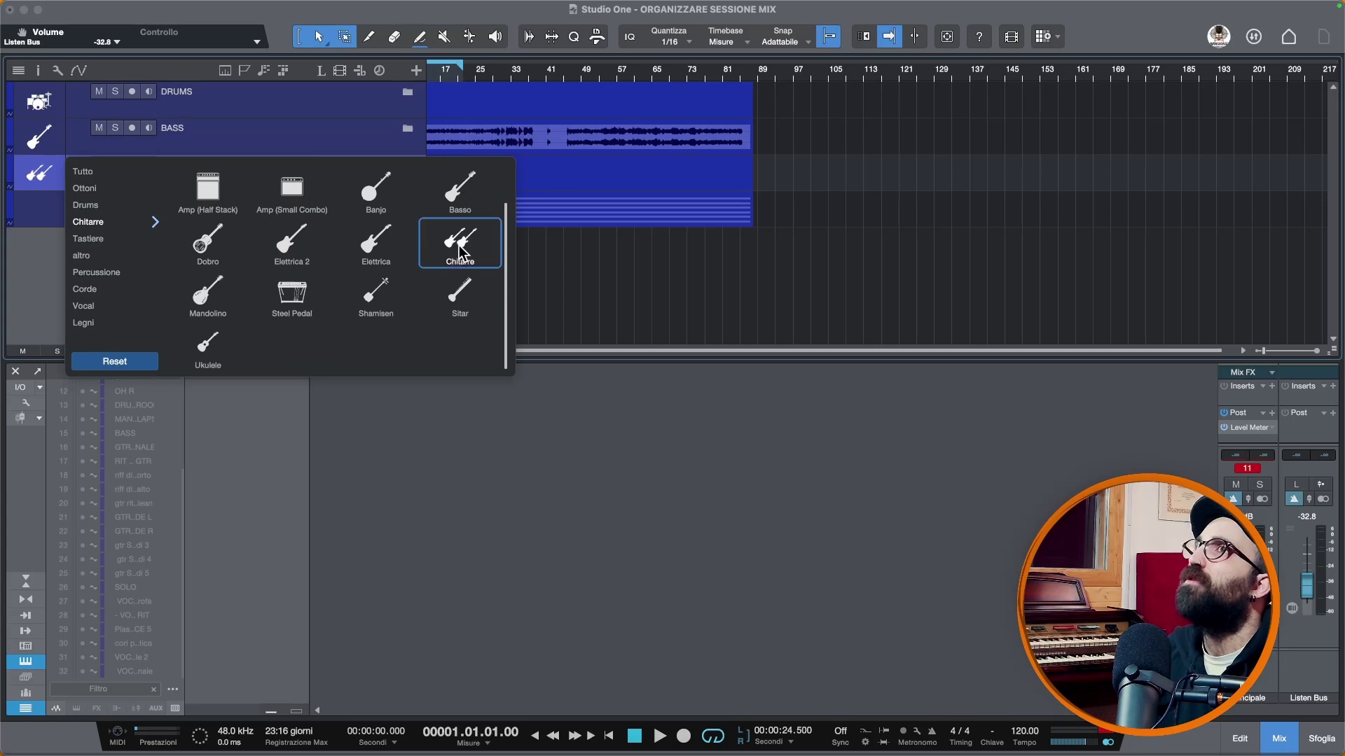
# Assign the Vocal icon with two microphones from the Vocal category to the VOCI folder
pyautogui.click(42, 203)
pyautogui.click(43, 204)
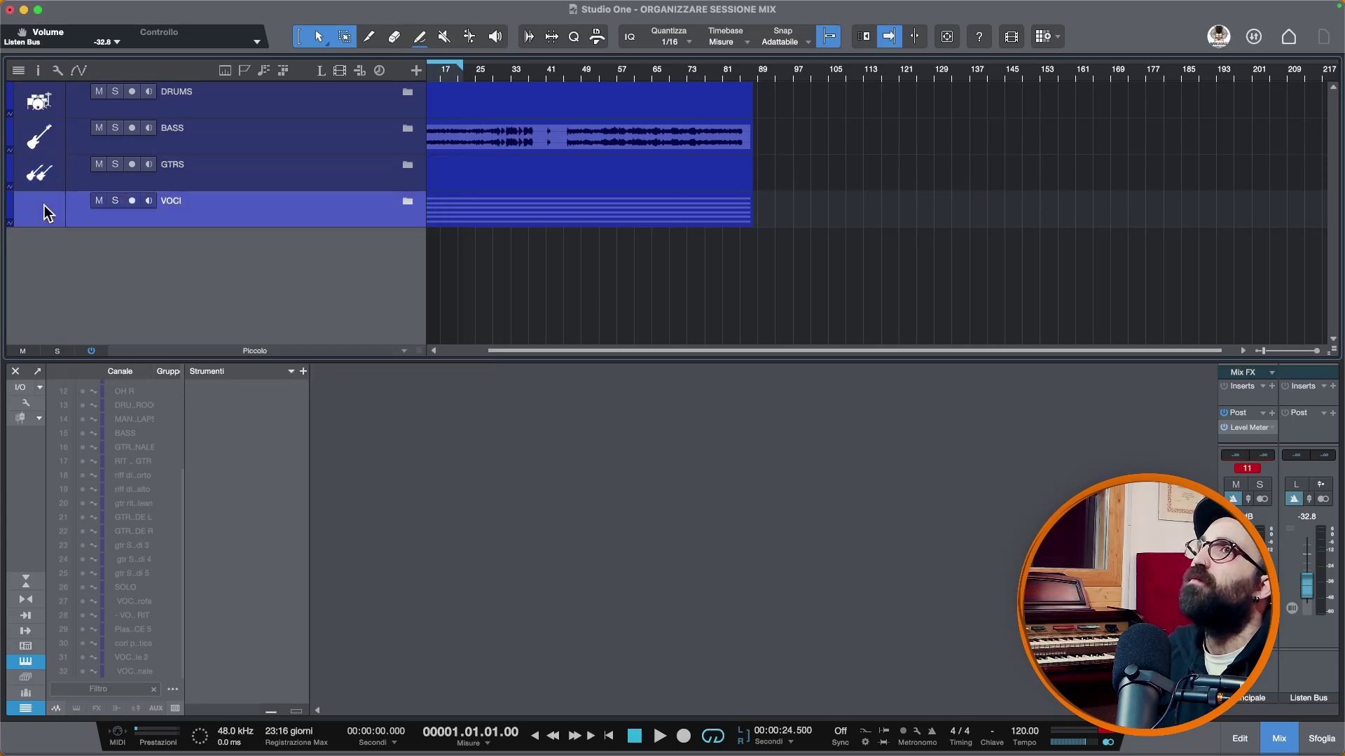
pyautogui.click(44, 204)
pyautogui.click(43, 205)
pyautogui.click(44, 204)
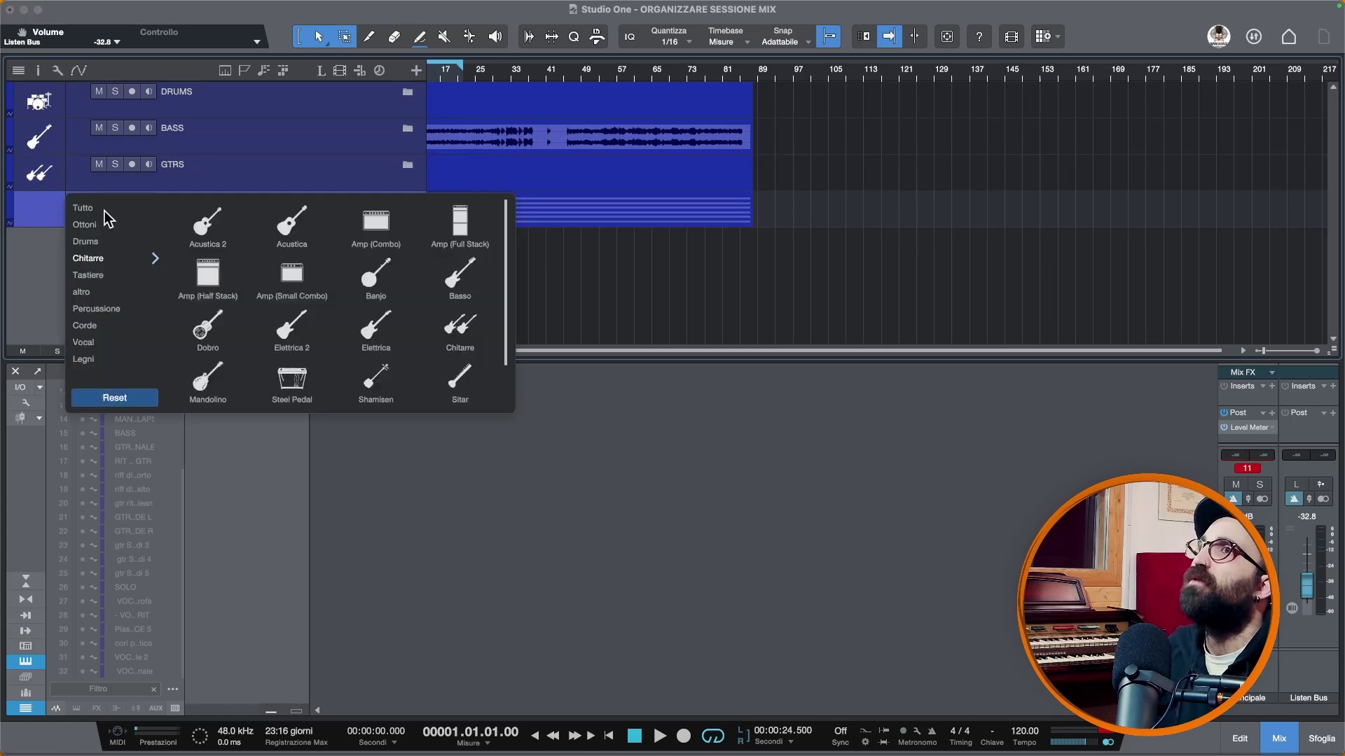
pyautogui.click(104, 341)
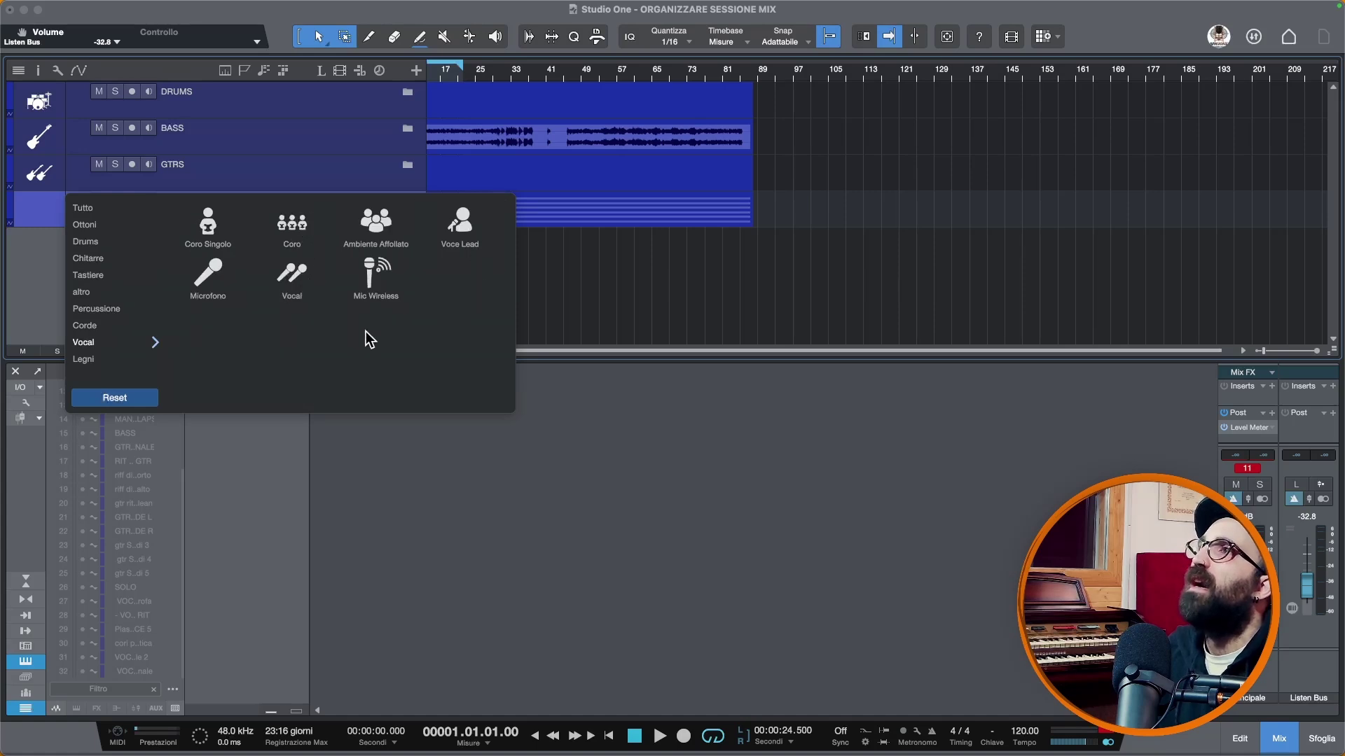
pyautogui.click(301, 278)
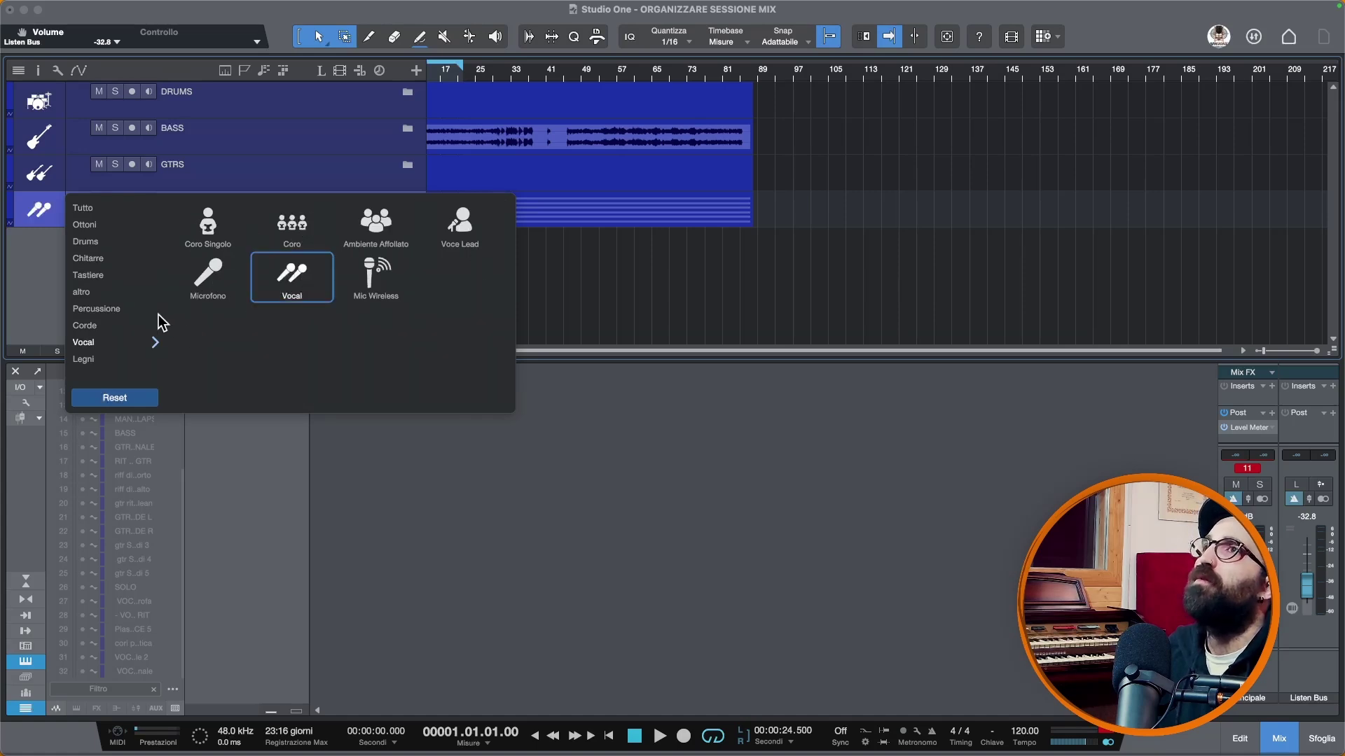
pyautogui.click(42, 259)
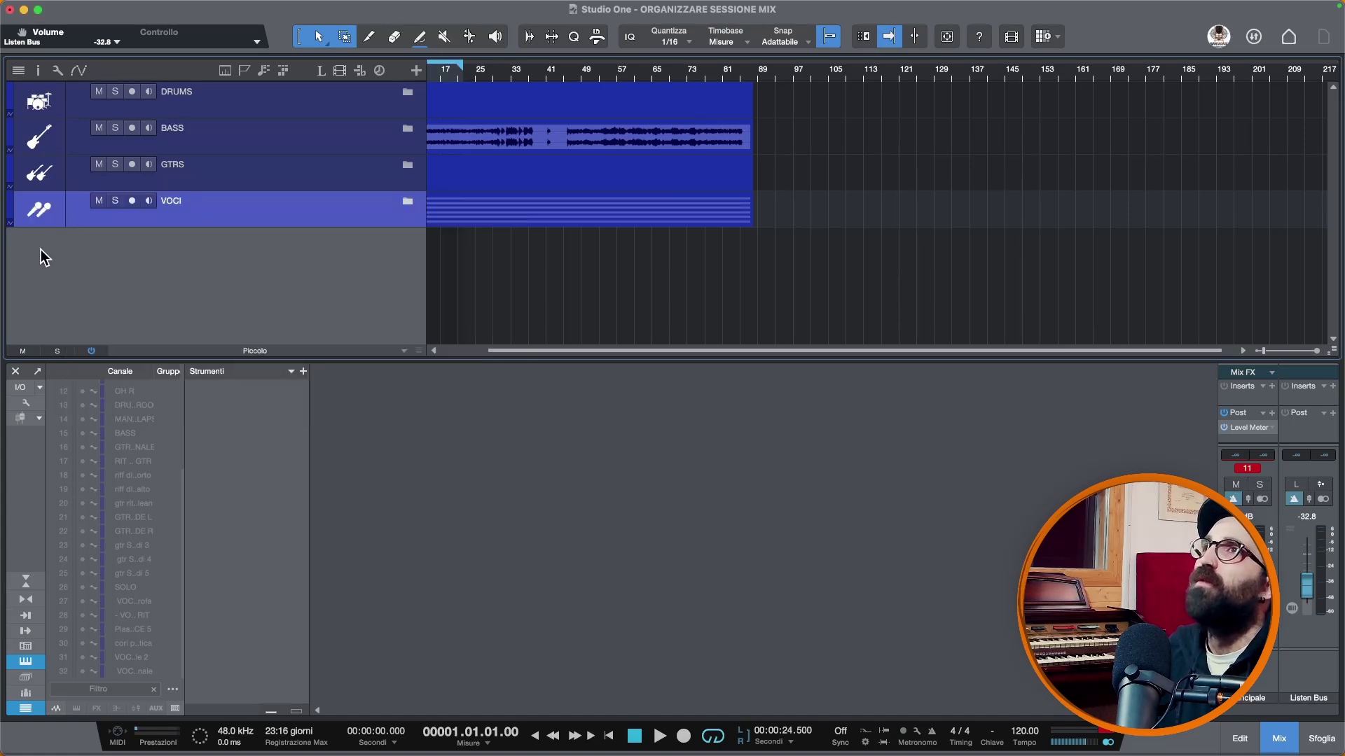
# Colour the DRUMS folder orange and briefly expand it to check the colour on its tracks and channels
pyautogui.click(223, 95)
pyautogui.click(11, 101)
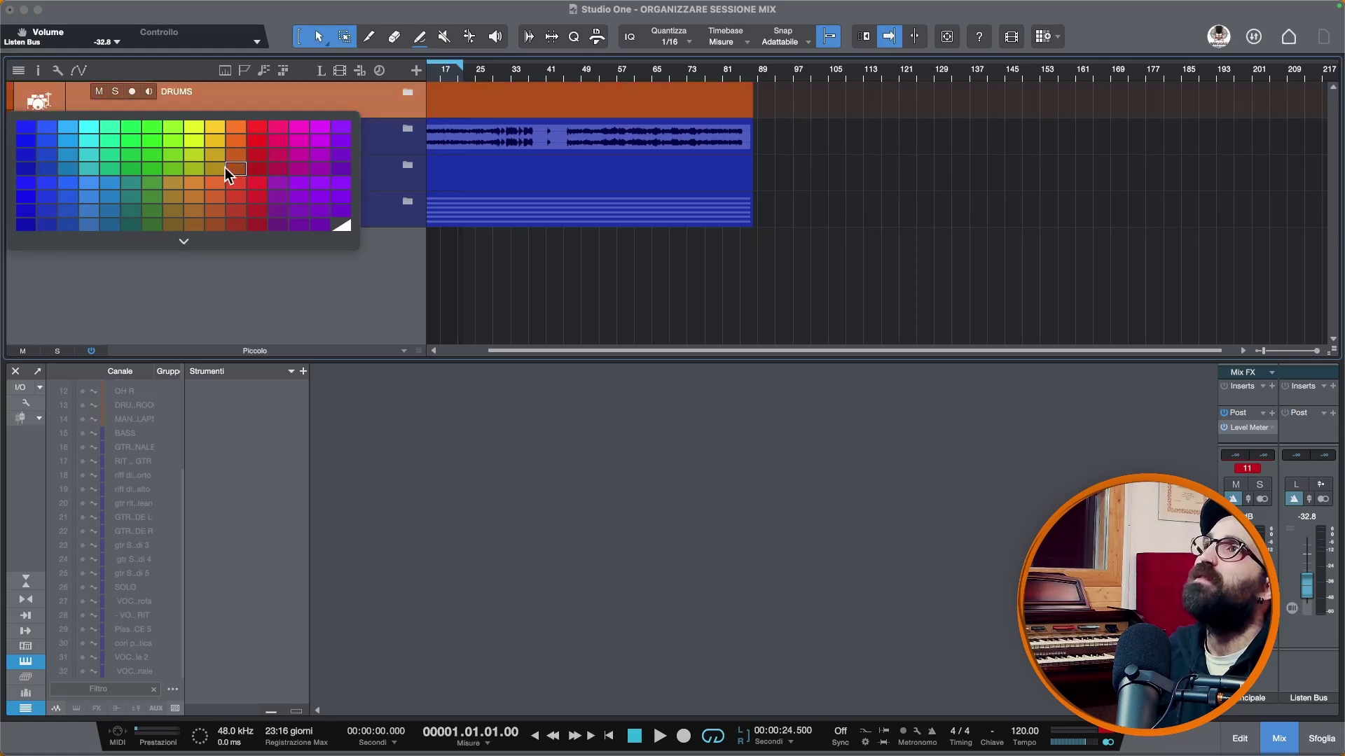
pyautogui.click(216, 180)
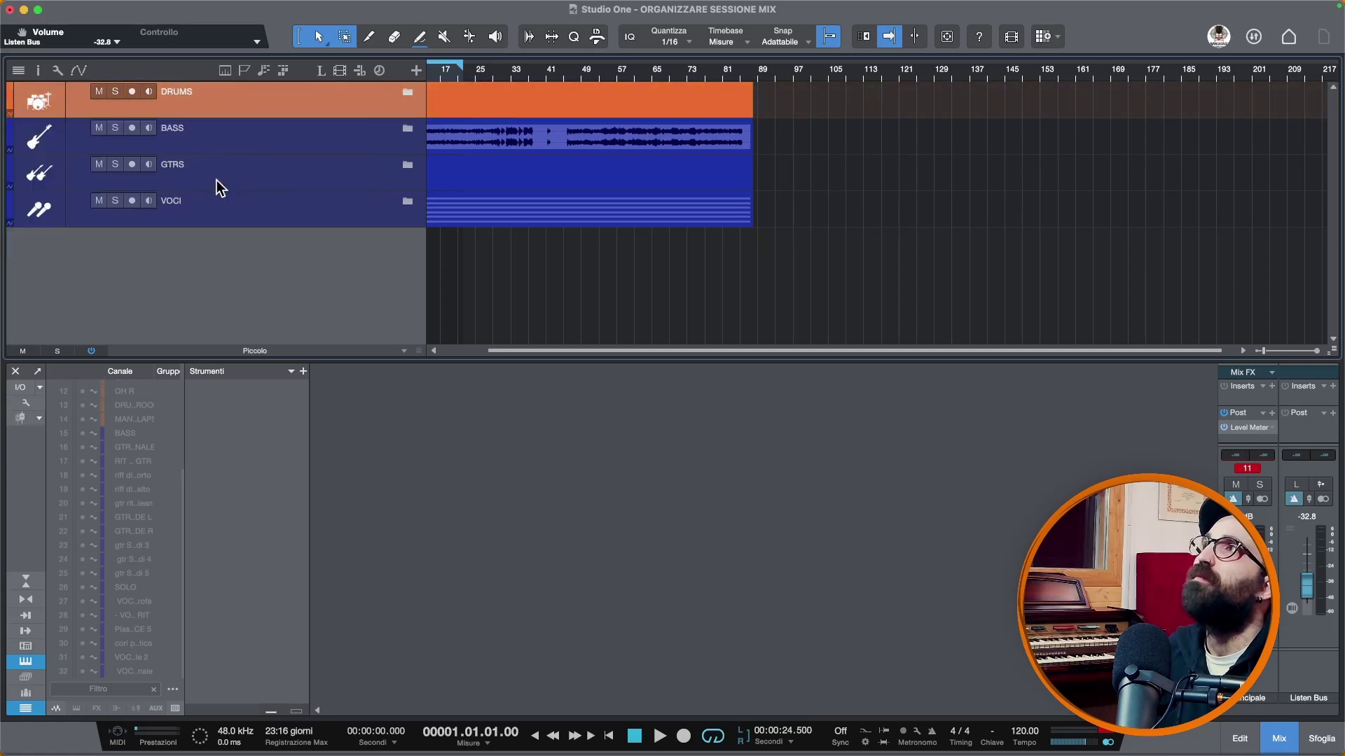
pyautogui.click(404, 93)
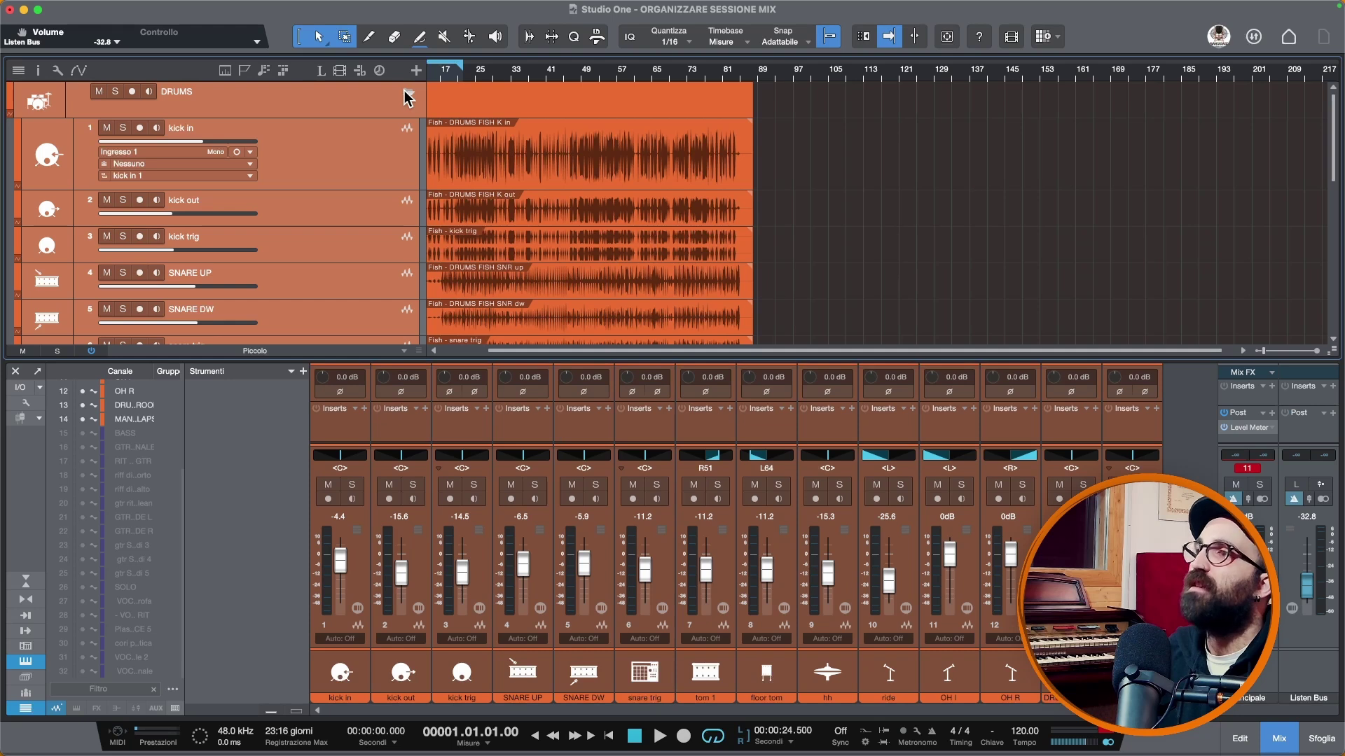
pyautogui.click(407, 95)
# Colour the GTRS folder bright magenta, leaving the BASS folder blue
pyautogui.click(210, 137)
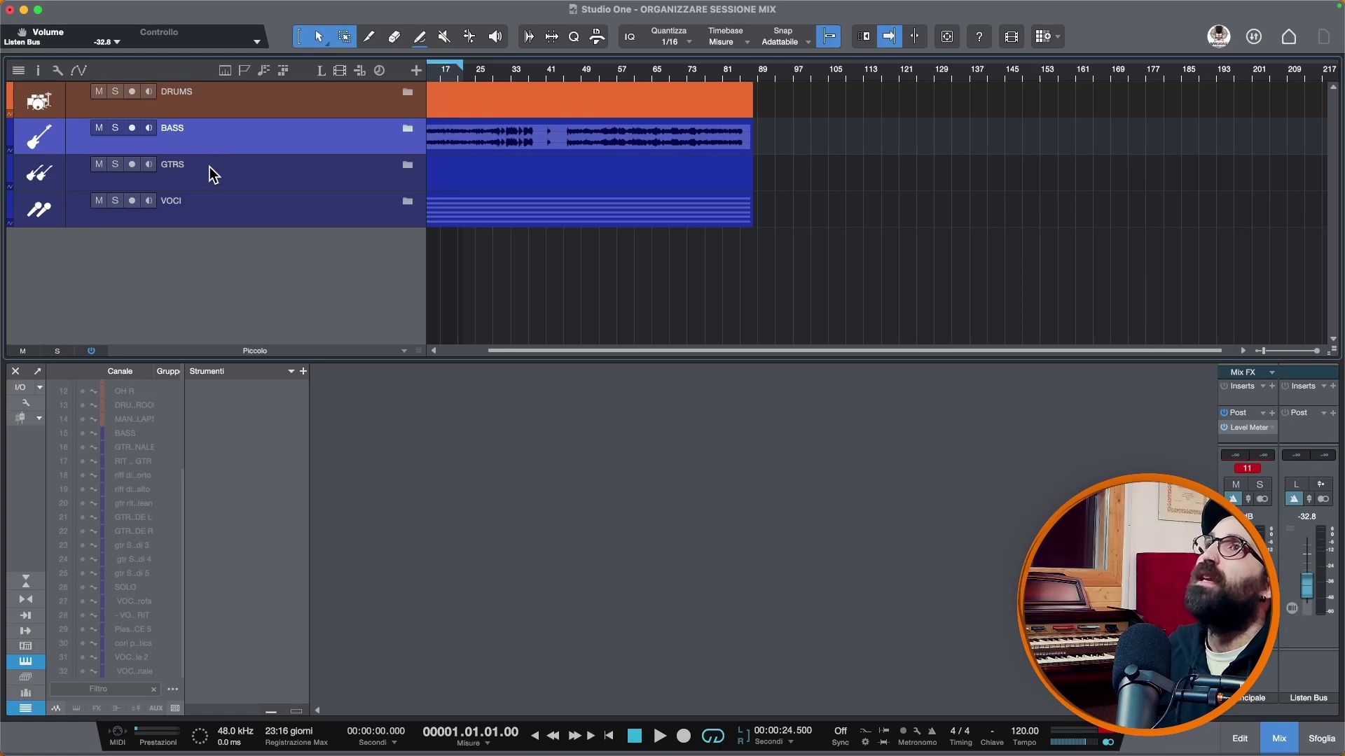
pyautogui.click(208, 167)
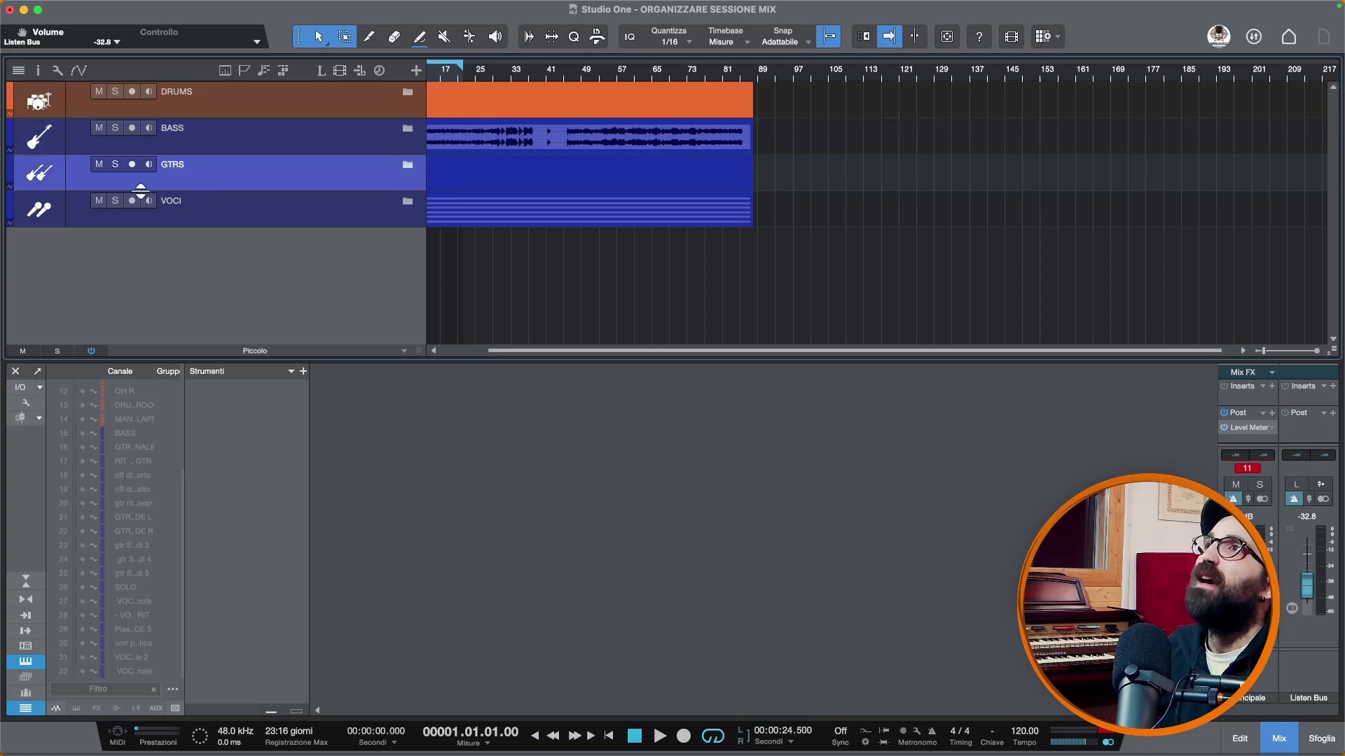
pyautogui.click(12, 170)
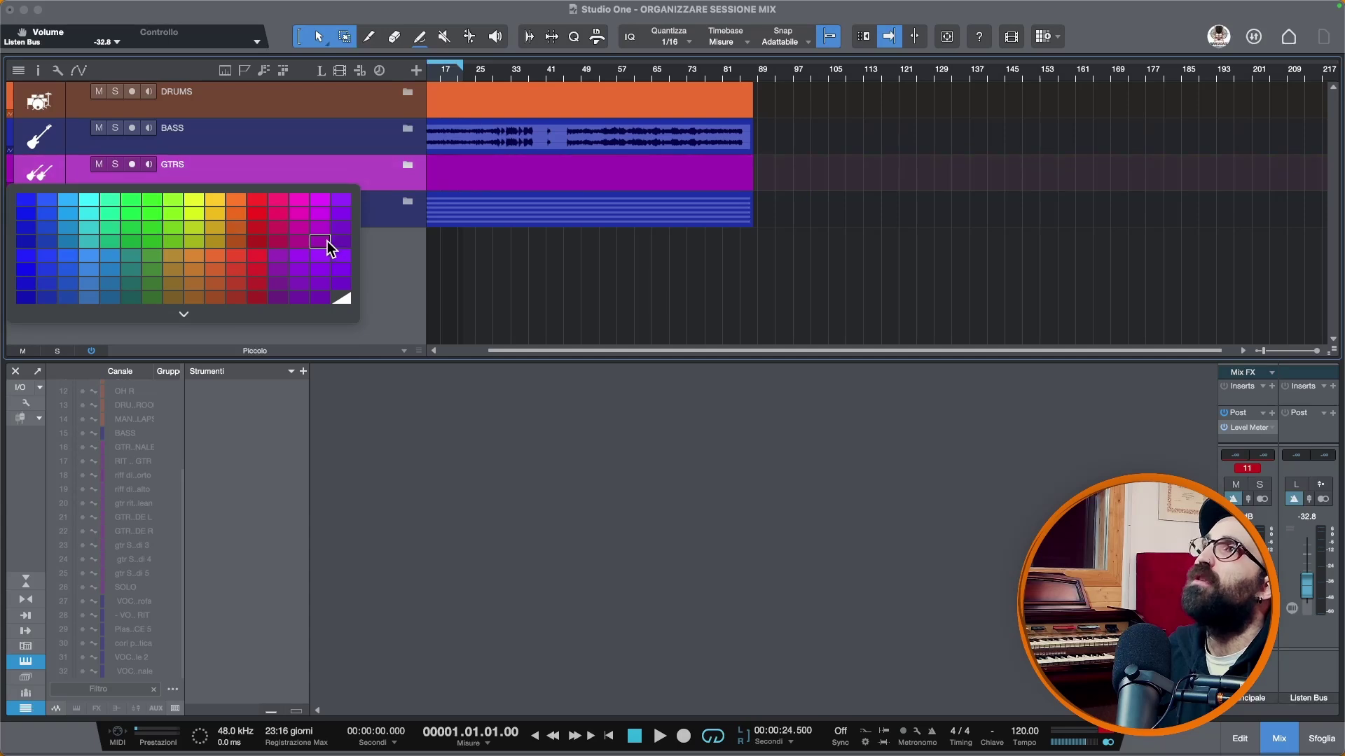
pyautogui.click(319, 216)
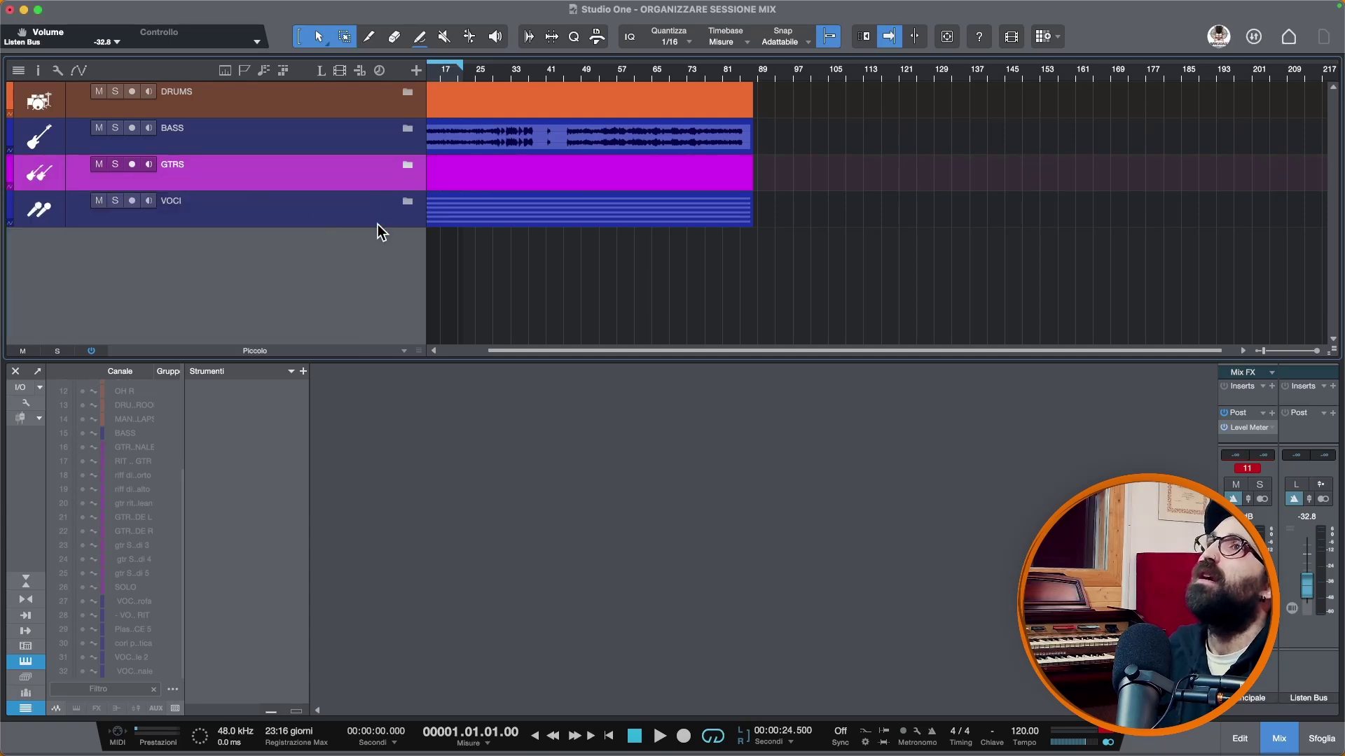
# Colour the VOCI folder bright yellow-green
pyautogui.click(13, 210)
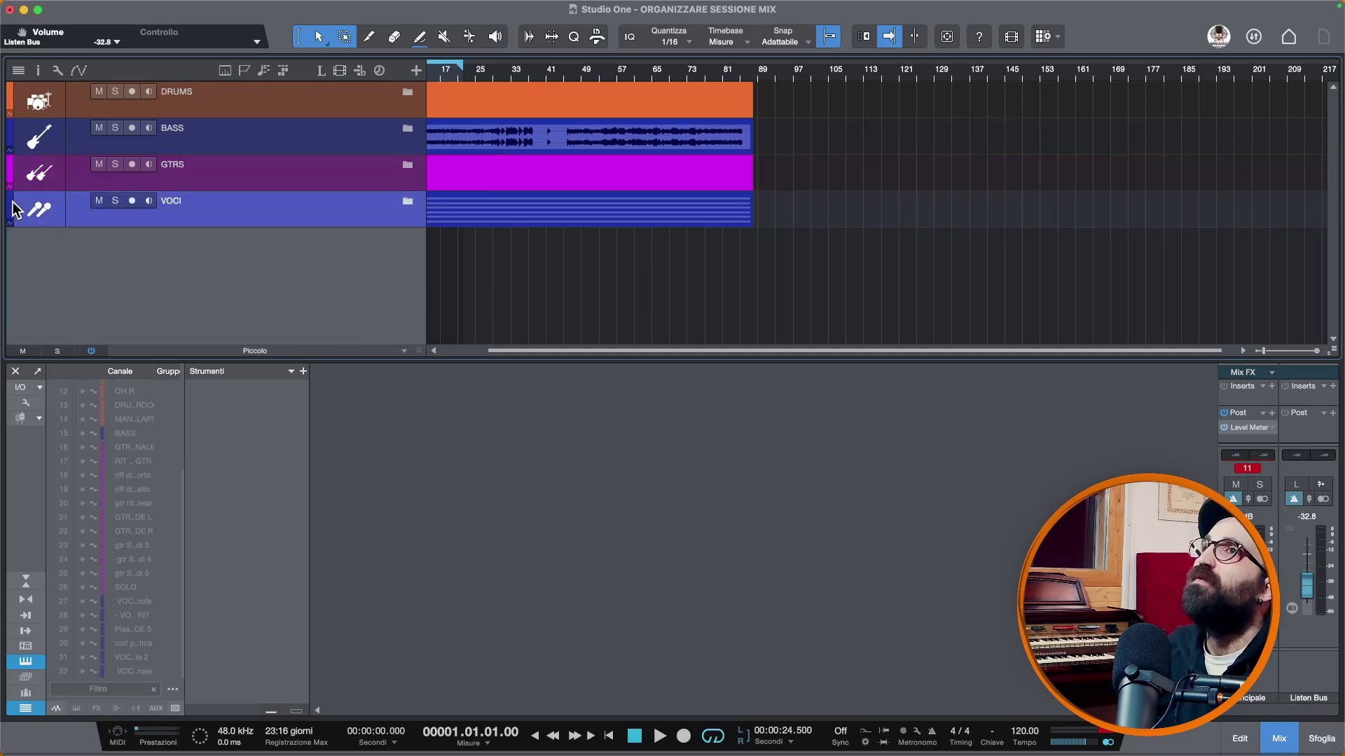
pyautogui.click(13, 210)
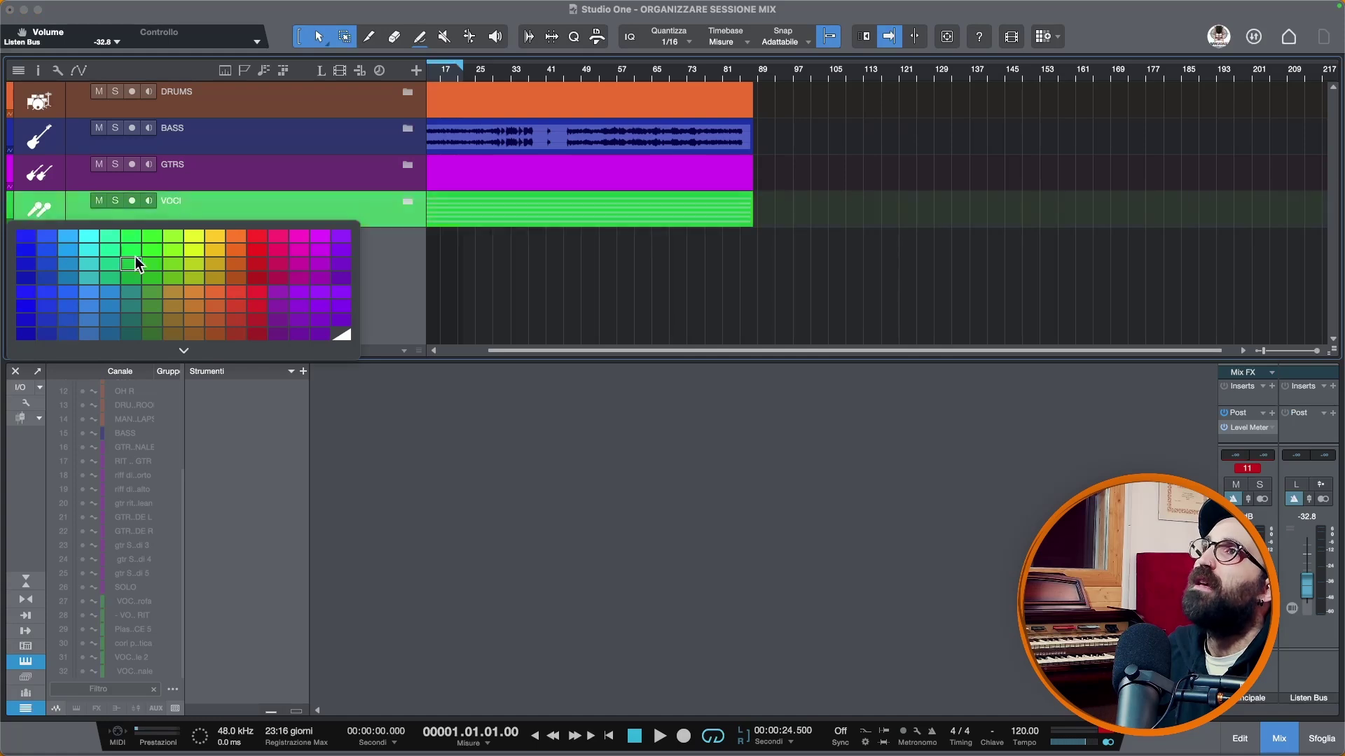
pyautogui.click(189, 249)
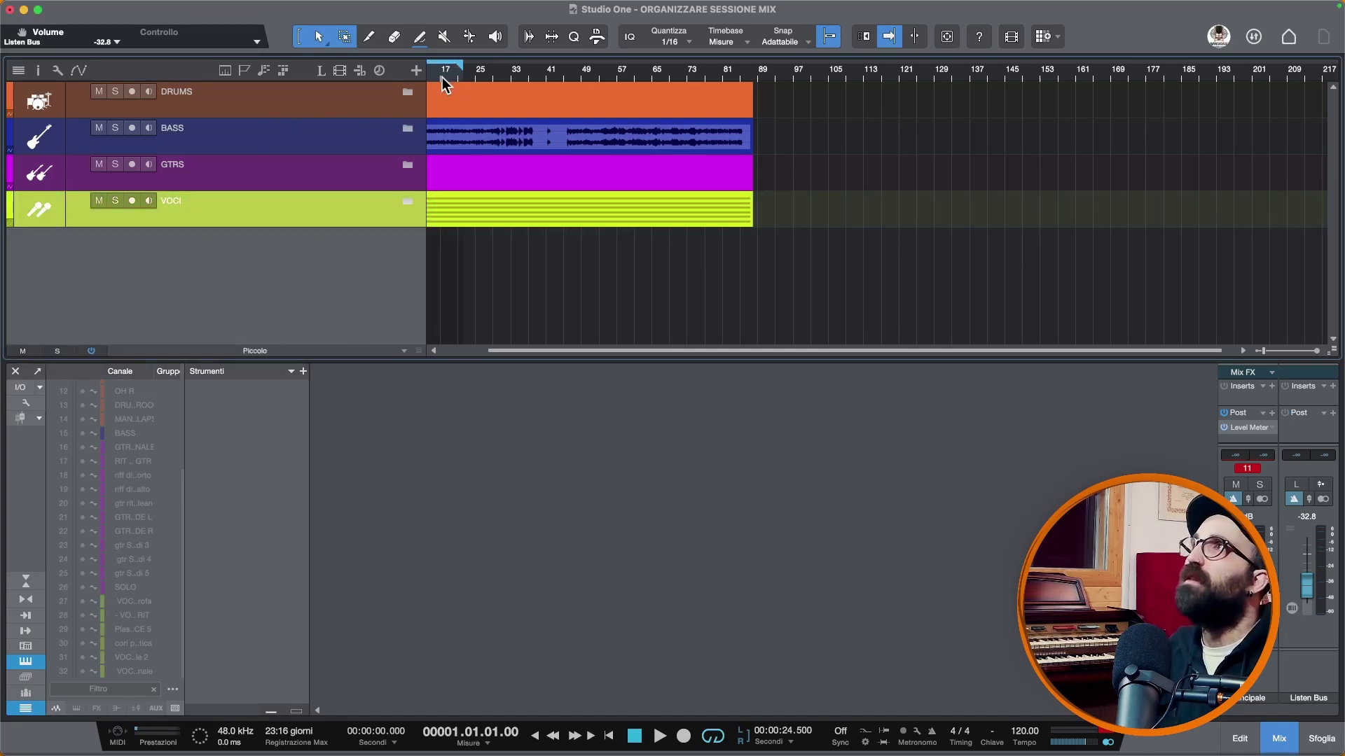
# Expand the DRUMS, BASS, GTRS and VOCI folders and review the colours of their tracks and channels across the mixer
pyautogui.click(407, 92)
pyautogui.scroll(-10, 407, 175)
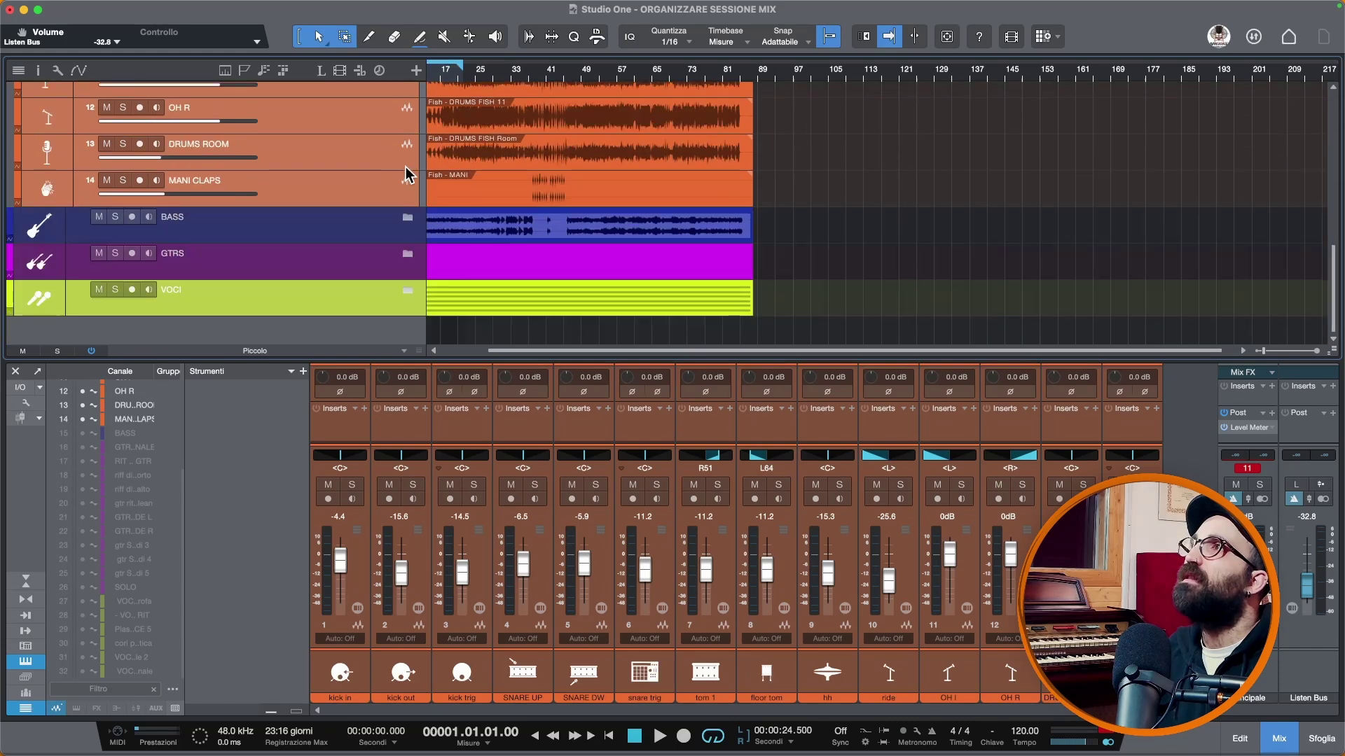
pyautogui.click(408, 218)
pyautogui.scroll(-1, 409, 278)
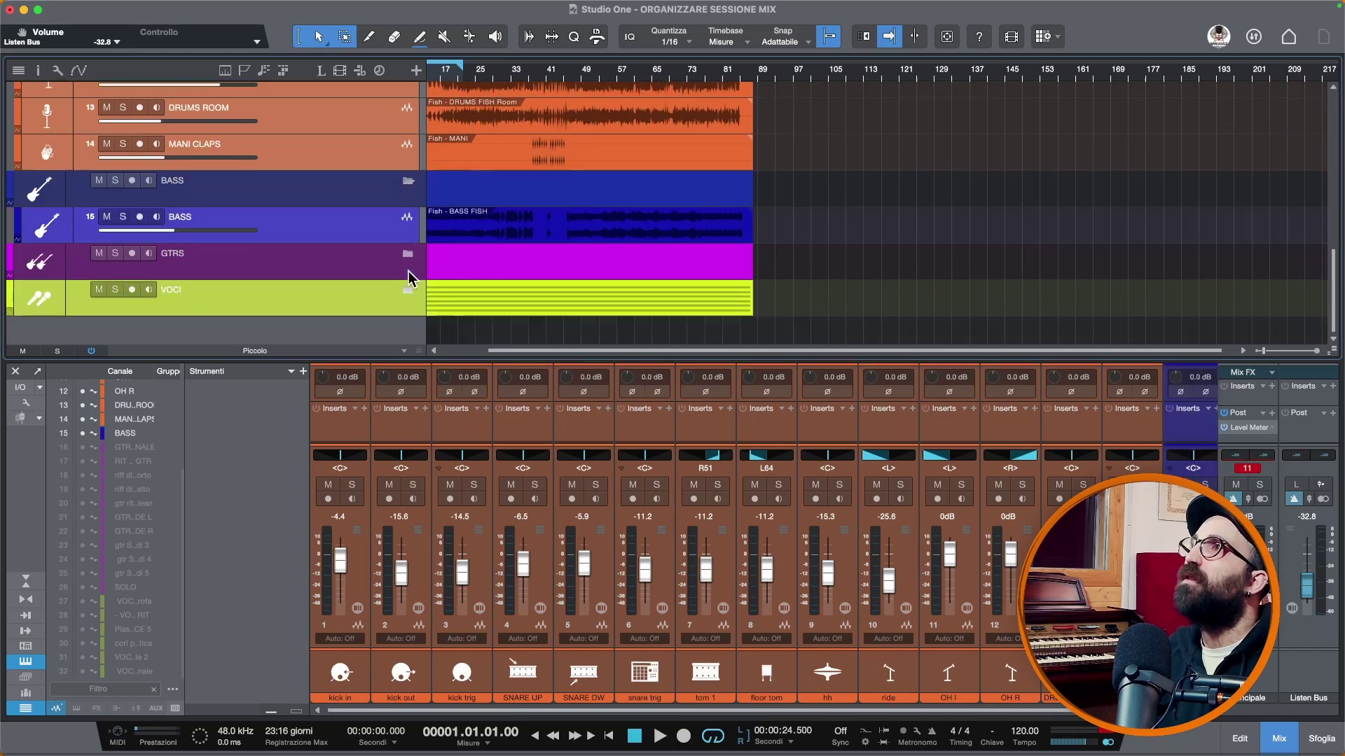
pyautogui.click(408, 255)
pyautogui.scroll(-10, 411, 273)
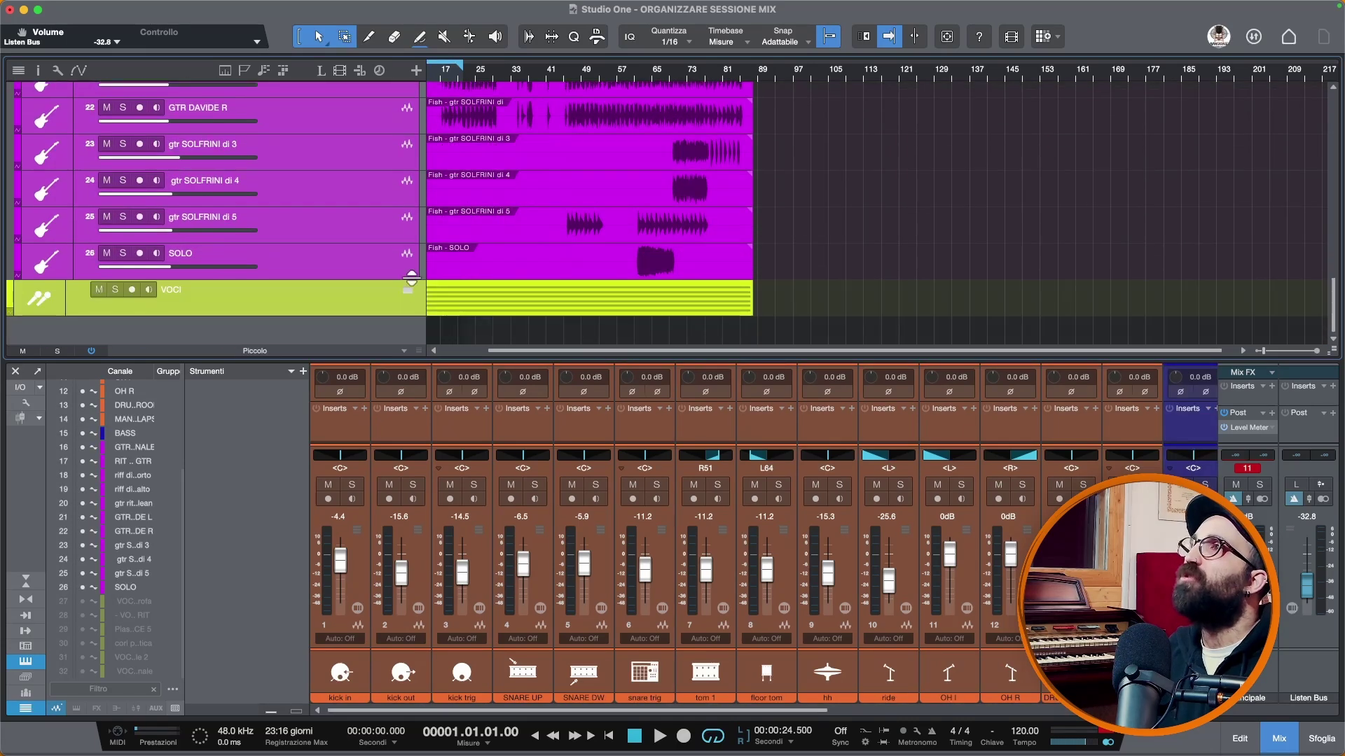
pyautogui.click(408, 289)
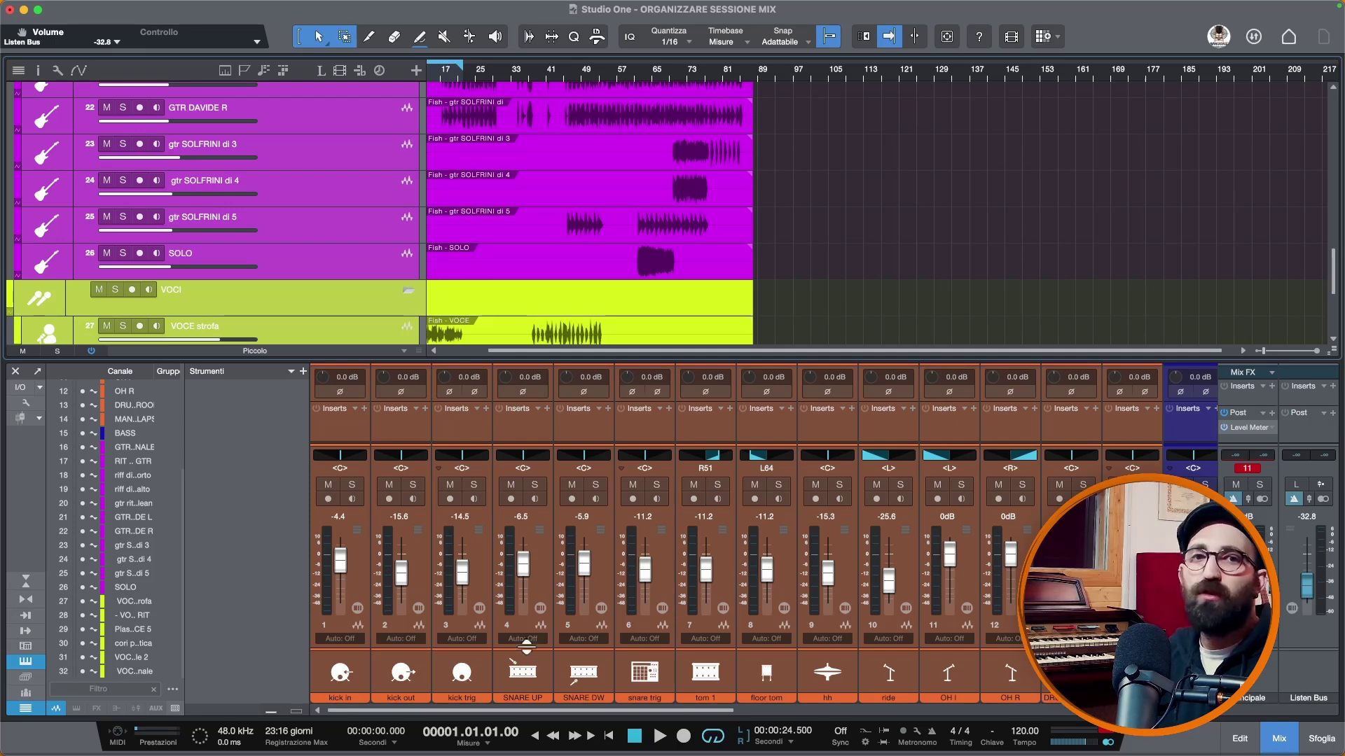
pyautogui.hscroll(10, 522, 646)
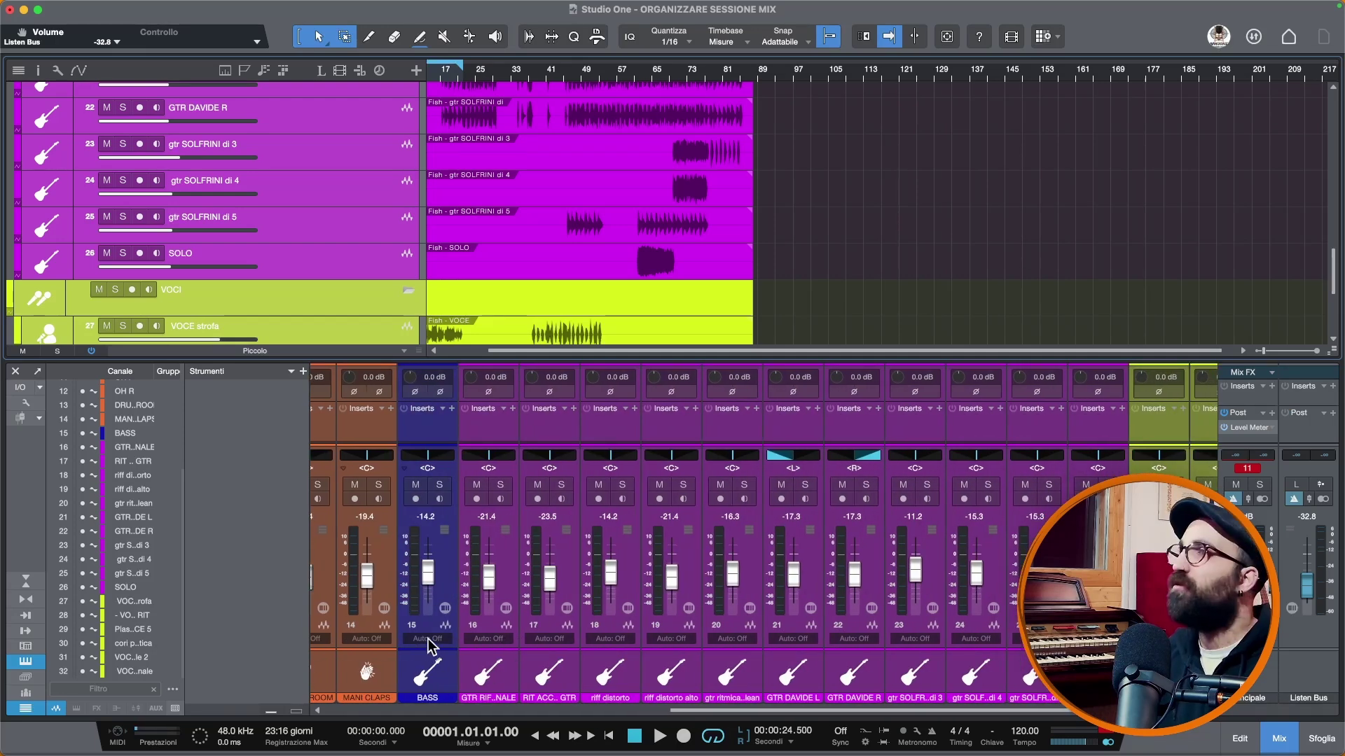
pyautogui.hscroll(5, 434, 641)
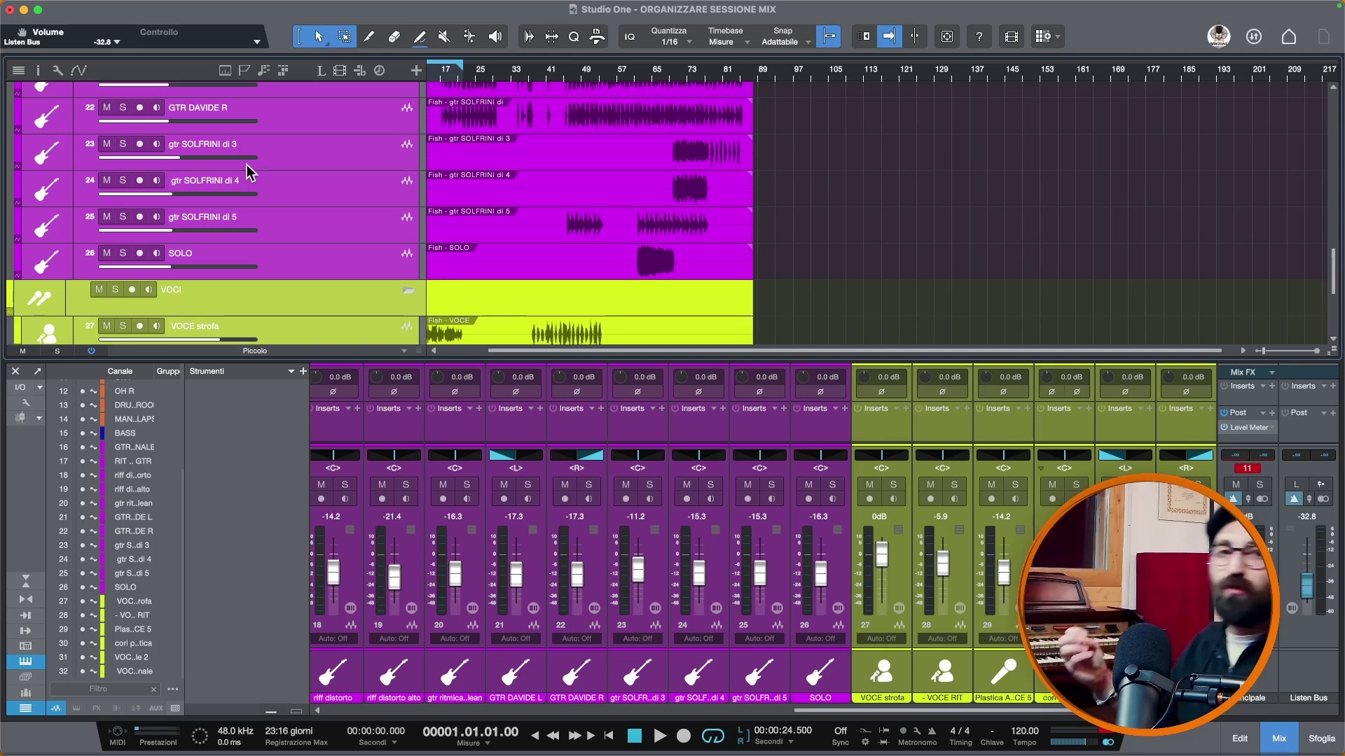
pyautogui.scroll(-1, 247, 169)
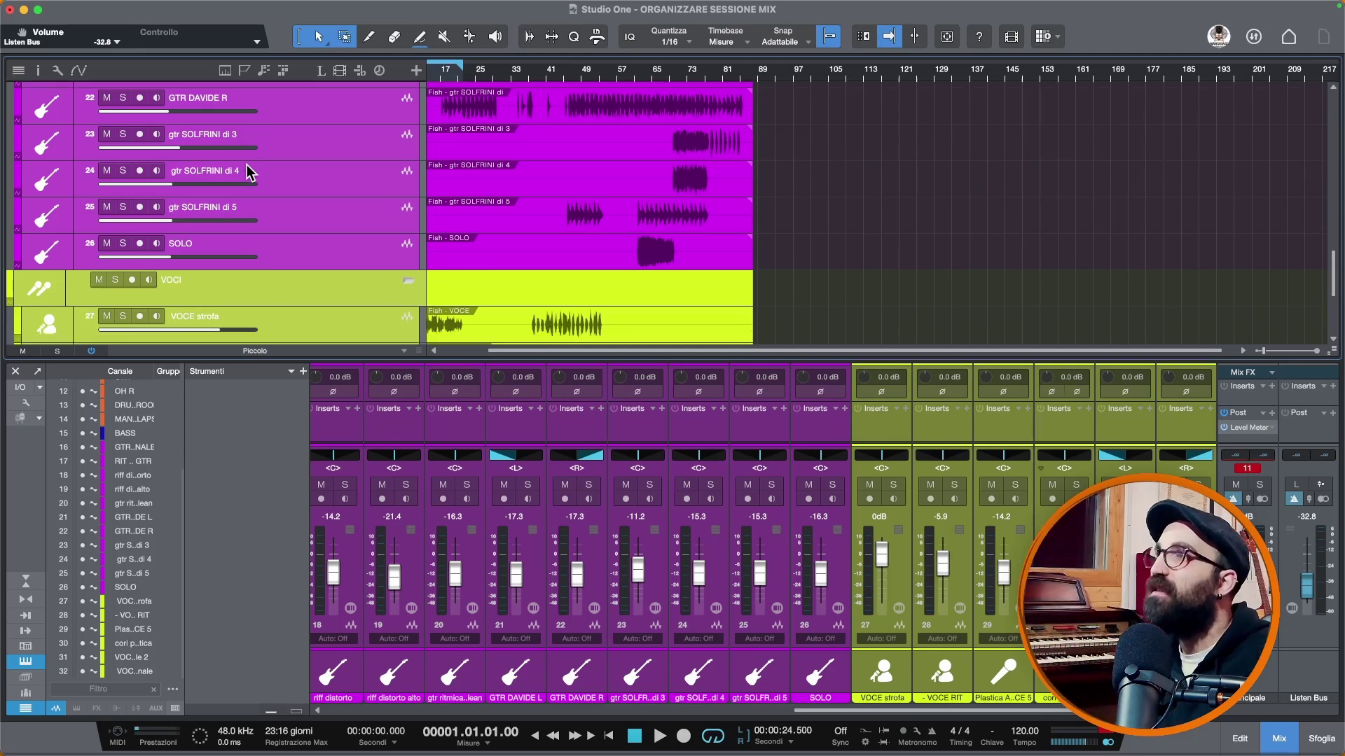
pyautogui.hscroll(-10, 534, 518)
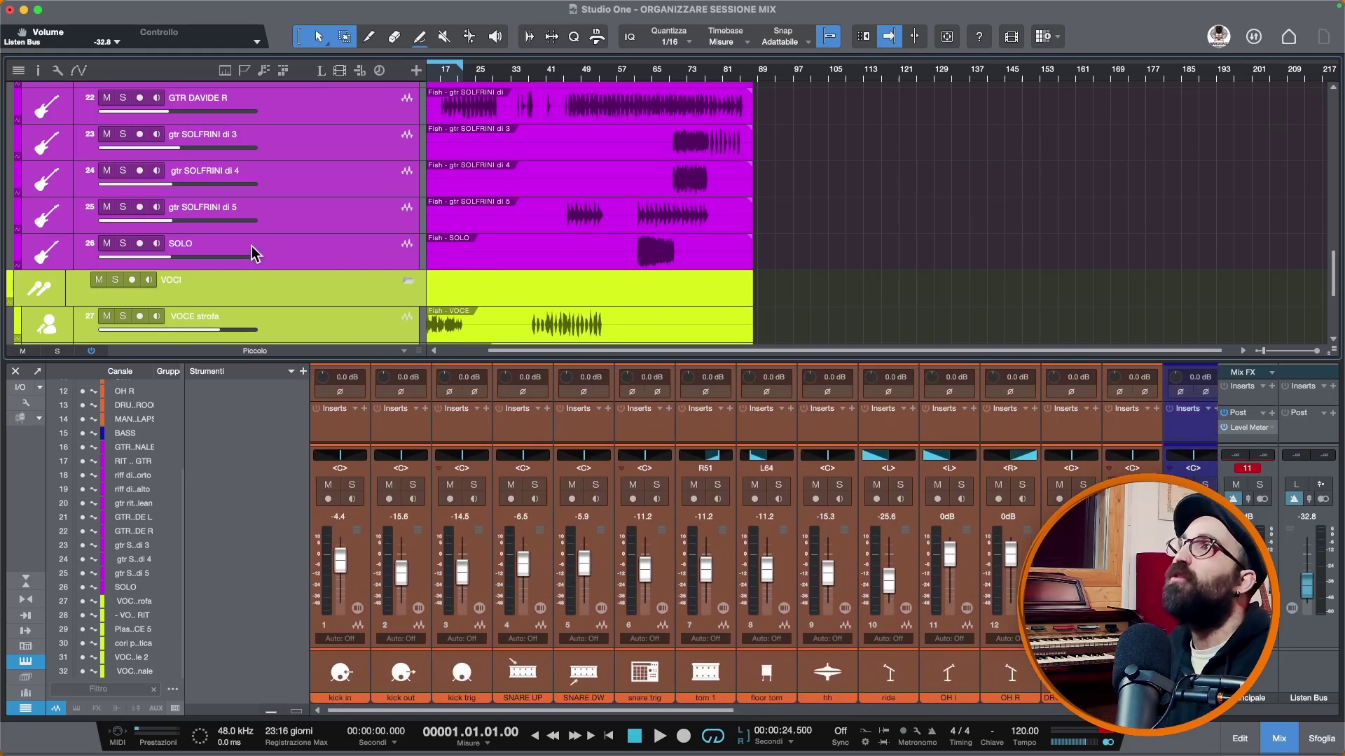
pyautogui.scroll(-3, 254, 254)
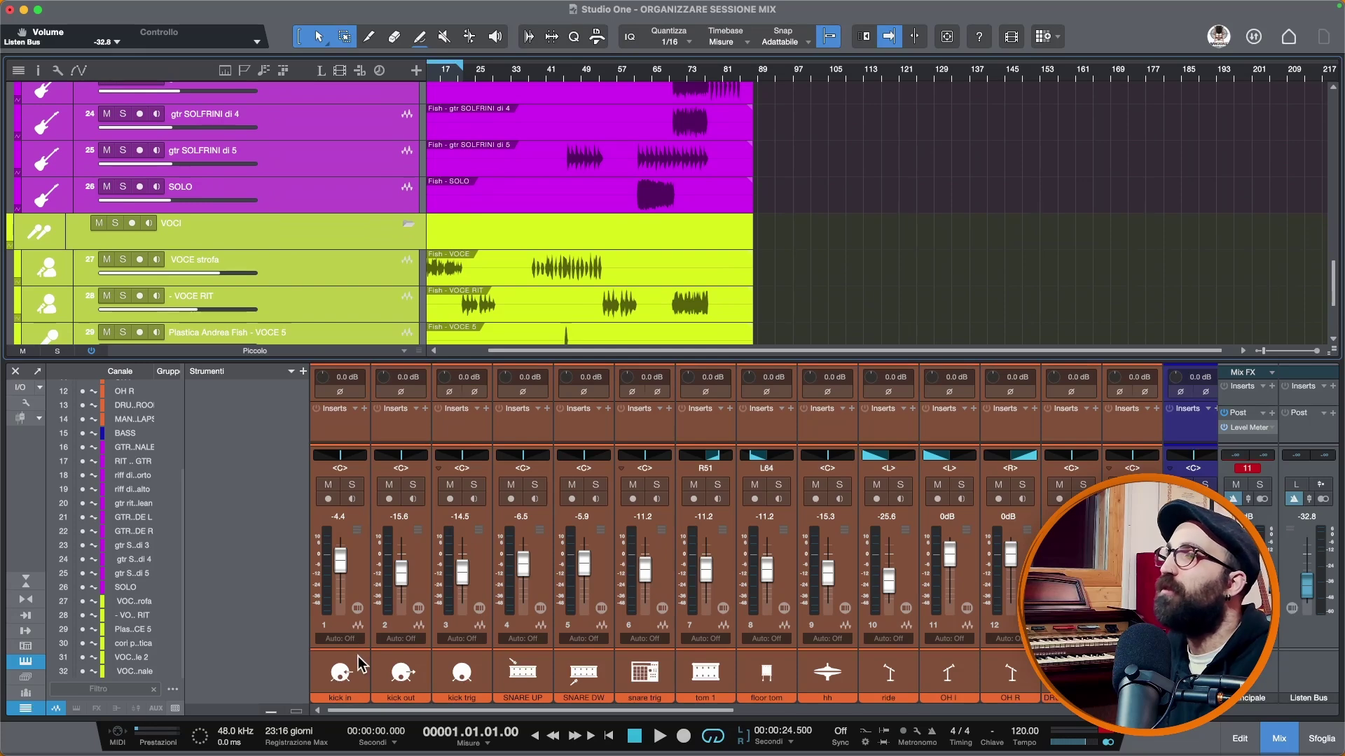
pyautogui.click(360, 664)
pyautogui.hscroll(1, 841, 665)
pyautogui.keyDown('shift'); pyautogui.click(1125, 672); pyautogui.keyUp('shift')
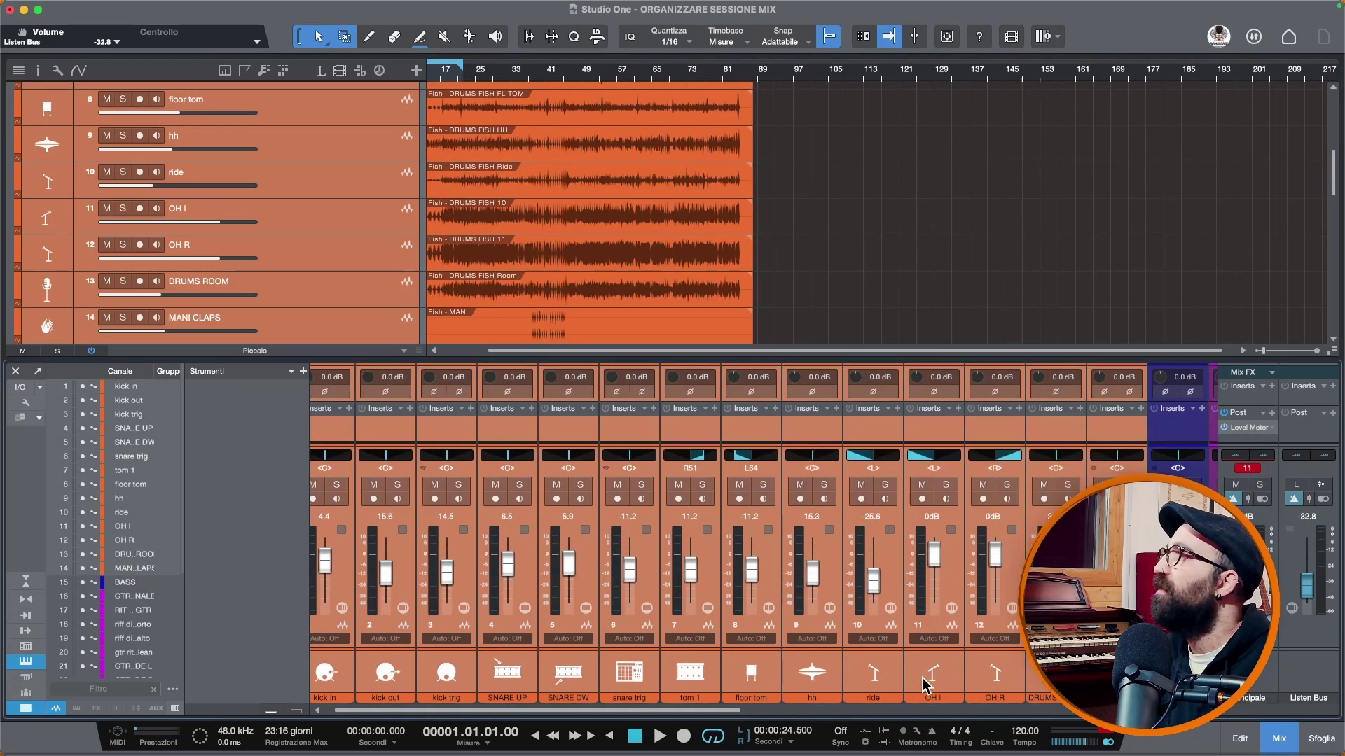
pyautogui.press('Escape')
pyautogui.rightClick(758, 541)
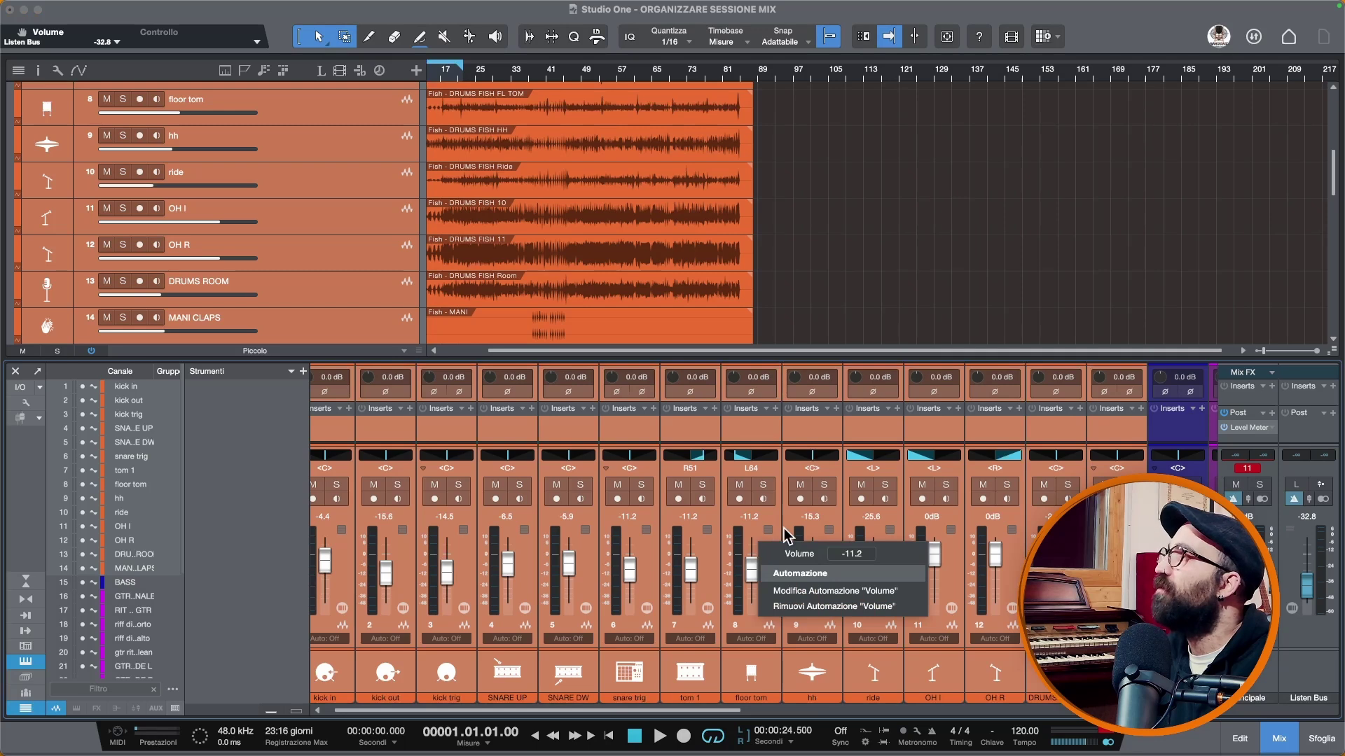
pyautogui.press('Escape')
pyautogui.rightClick(771, 520)
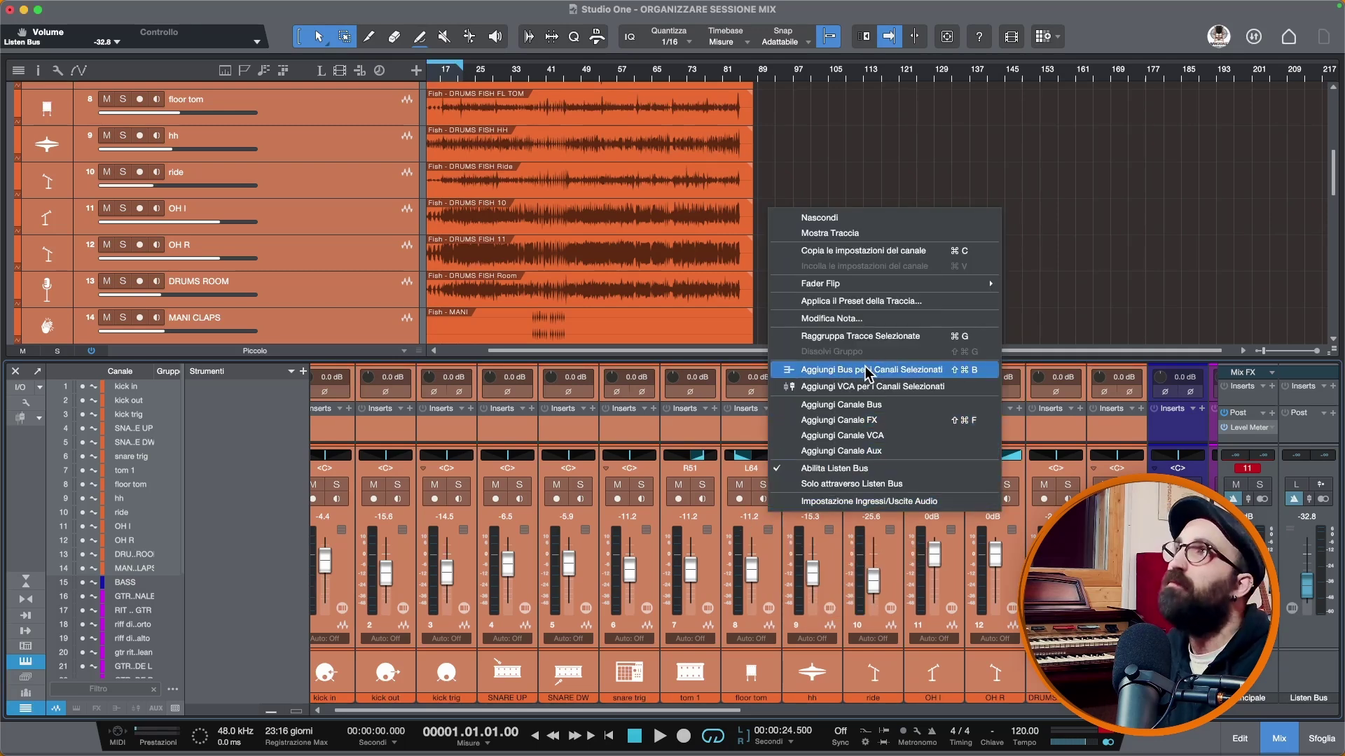
pyautogui.click(797, 176)
# Collapse the DRUMS folder, enlarge its track to show the bus assignment, and add a bus channel for it
pyautogui.scroll(5, 242, 186)
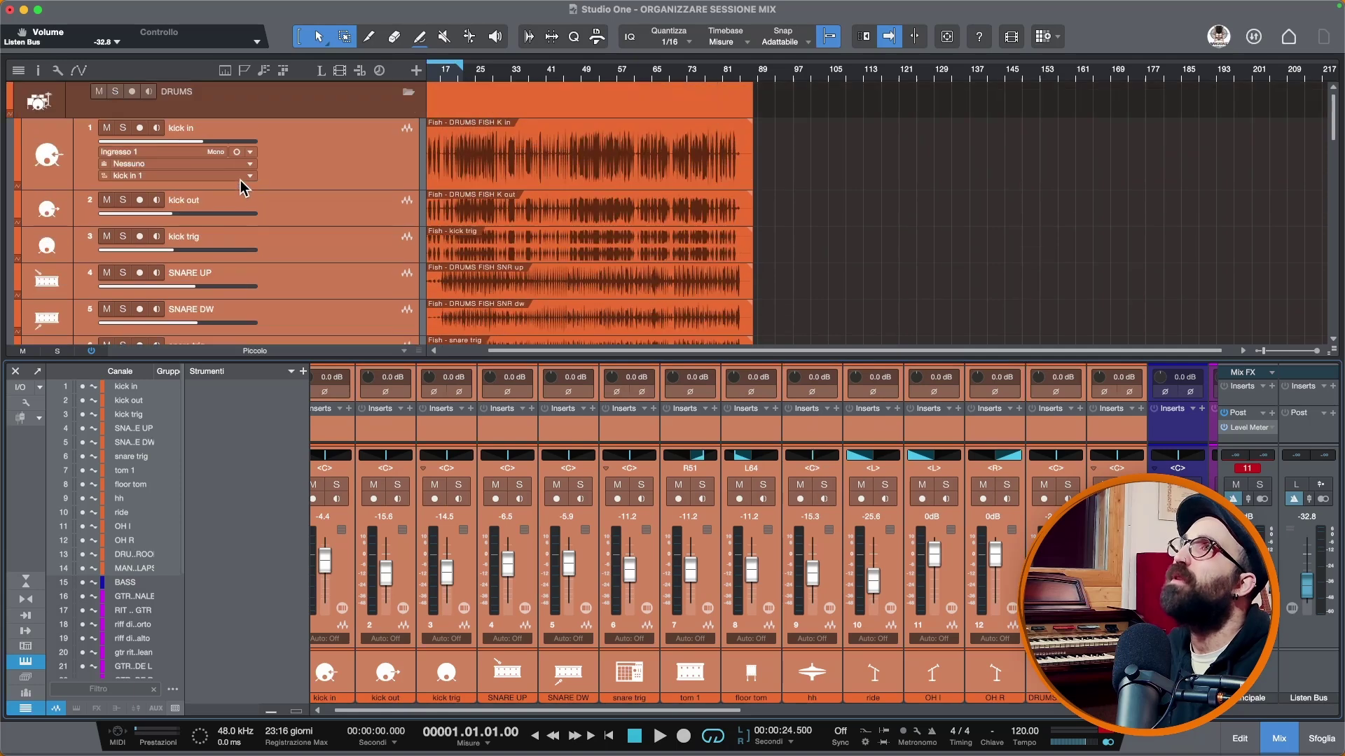
pyautogui.click(405, 94)
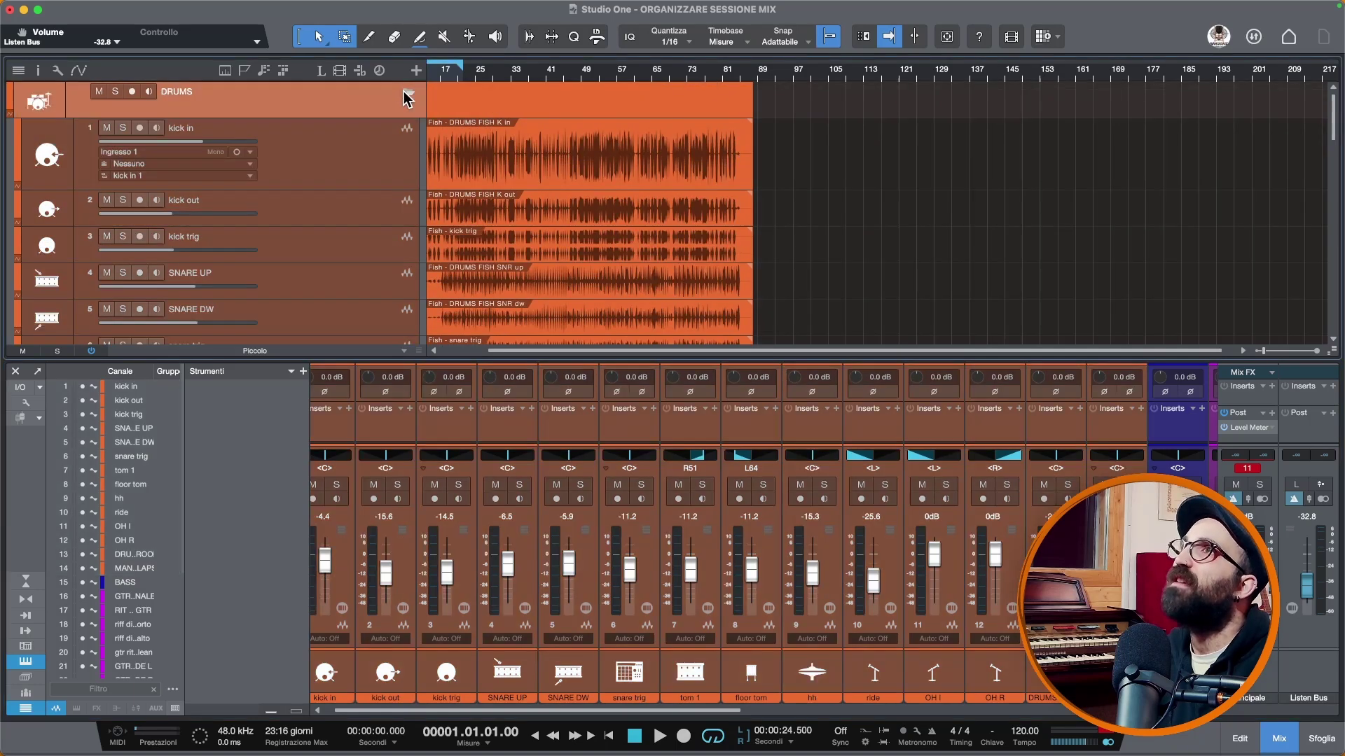
pyautogui.click(409, 94)
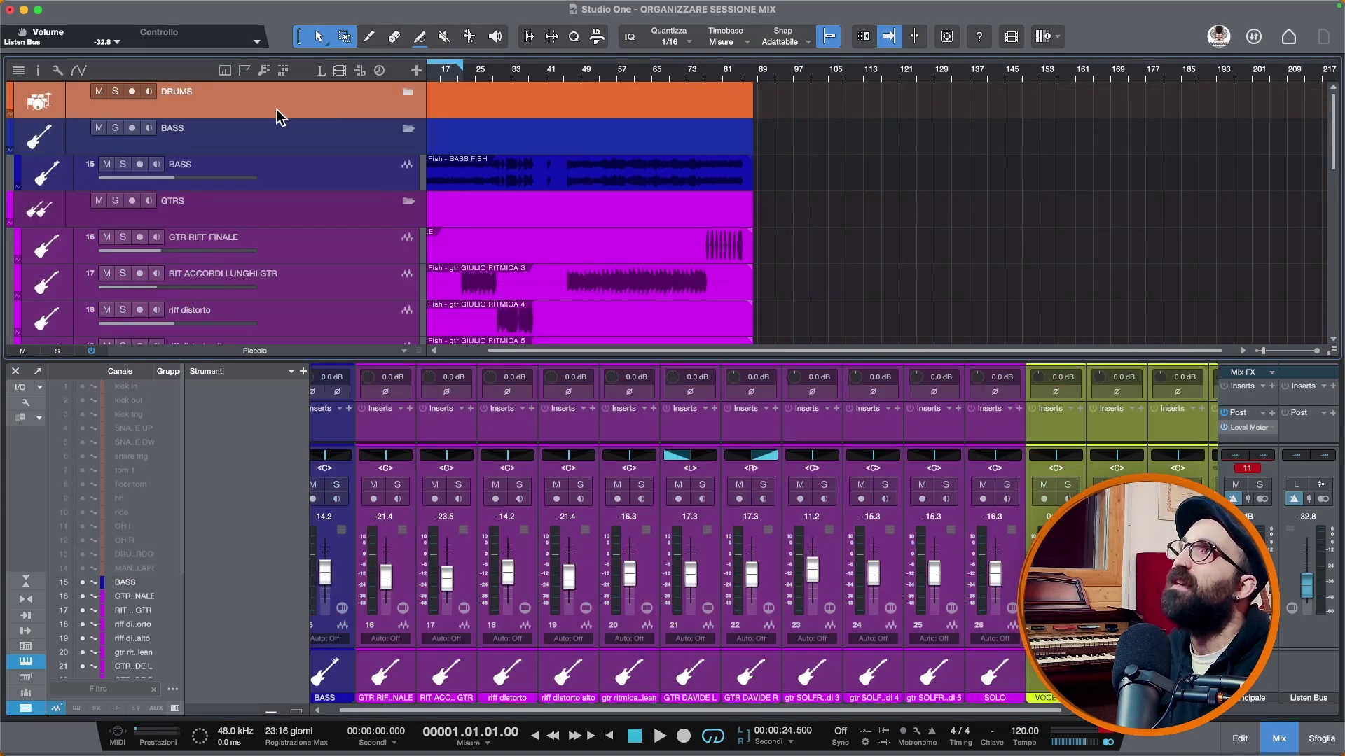
pyautogui.moveTo(255, 118); pyautogui.dragTo(255, 147)
pyautogui.click(224, 118)
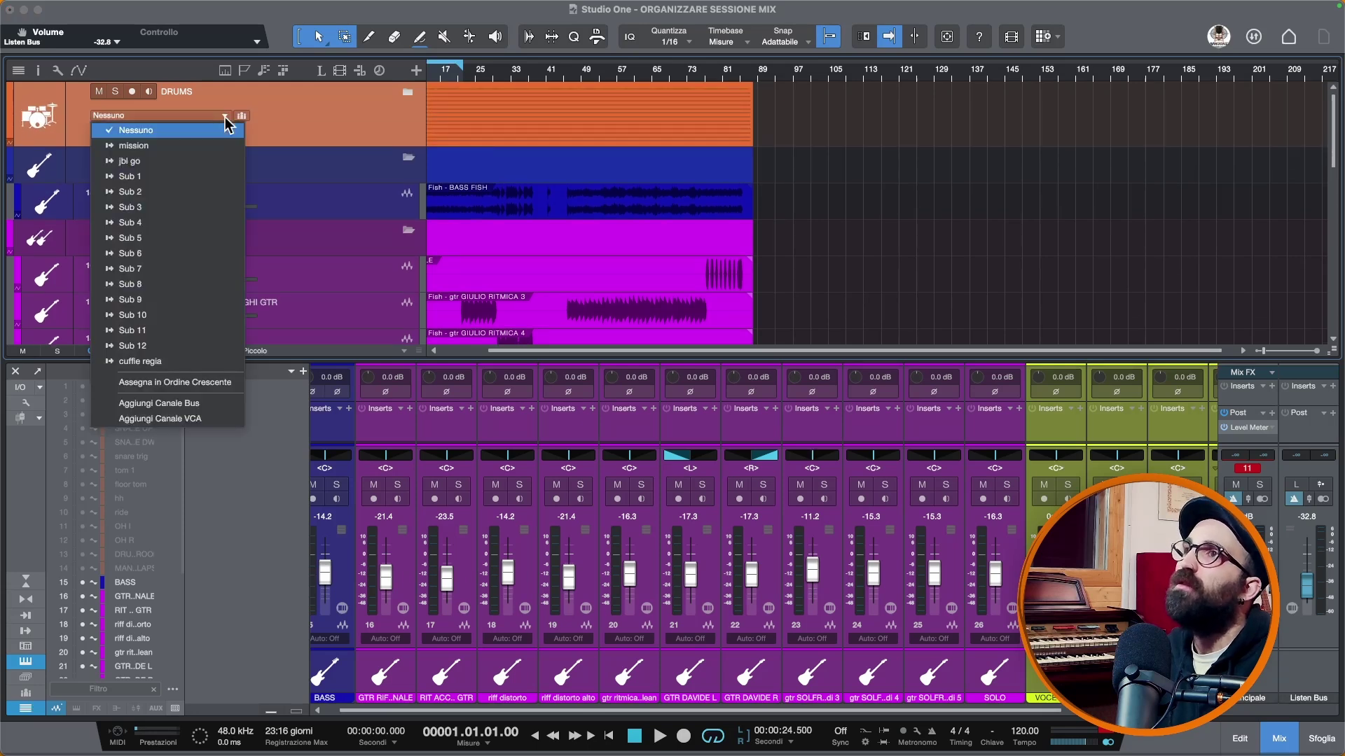
pyautogui.click(167, 404)
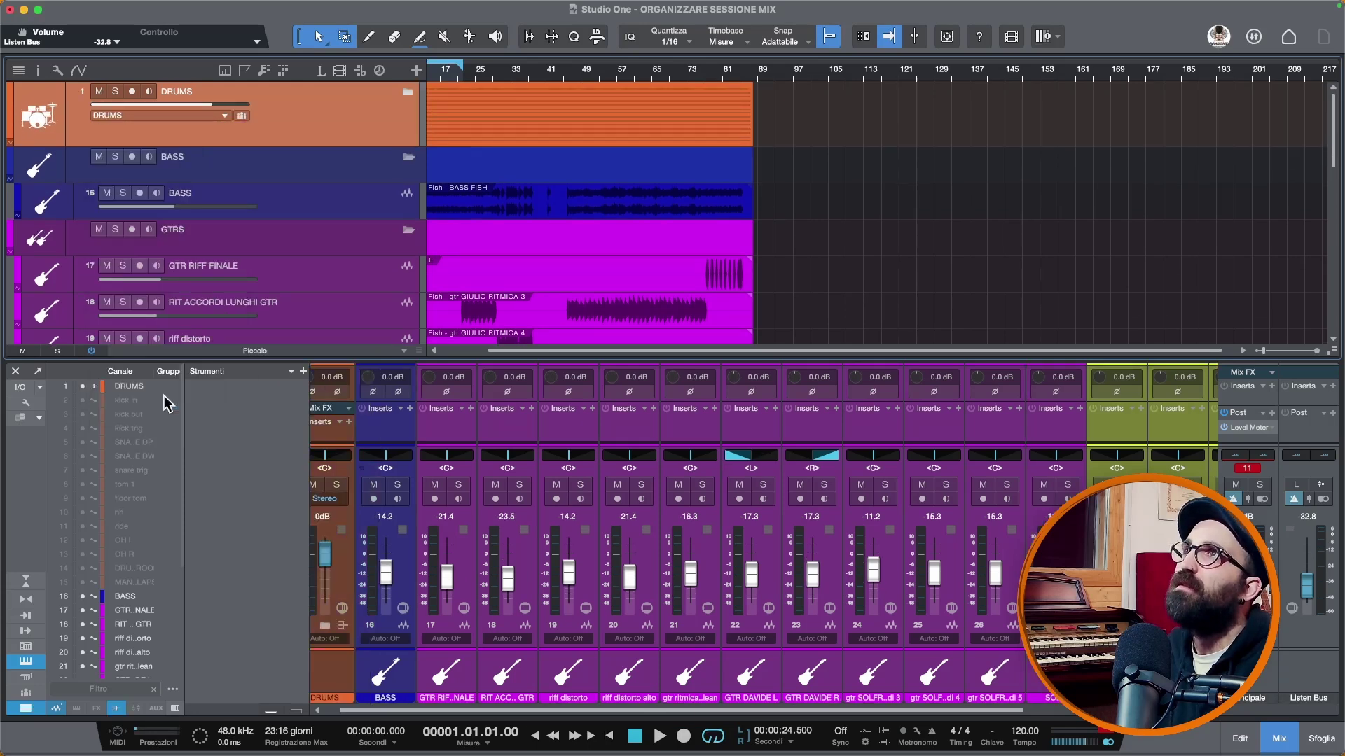
pyautogui.hscroll(-1, 497, 624)
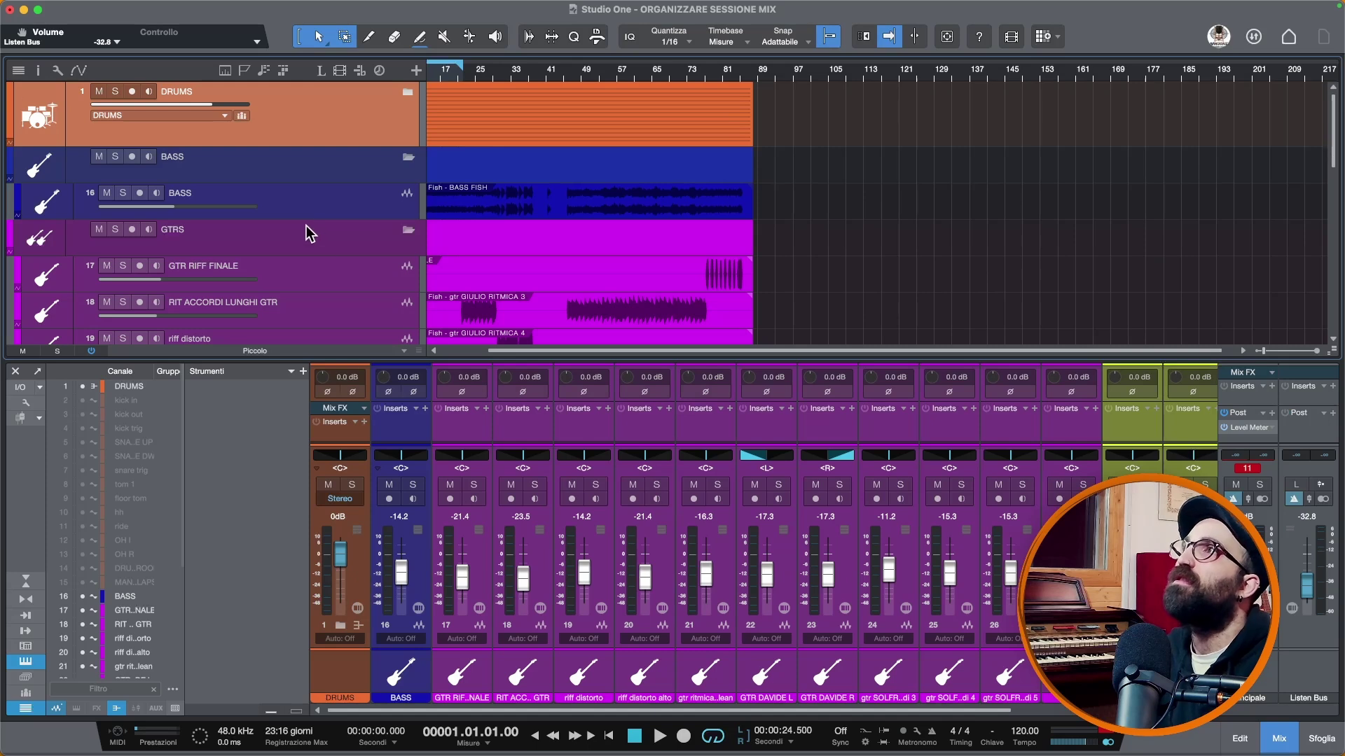
# Enlarge the BASS folder track, add a bus channel for it and collapse the folder
pyautogui.click(310, 173)
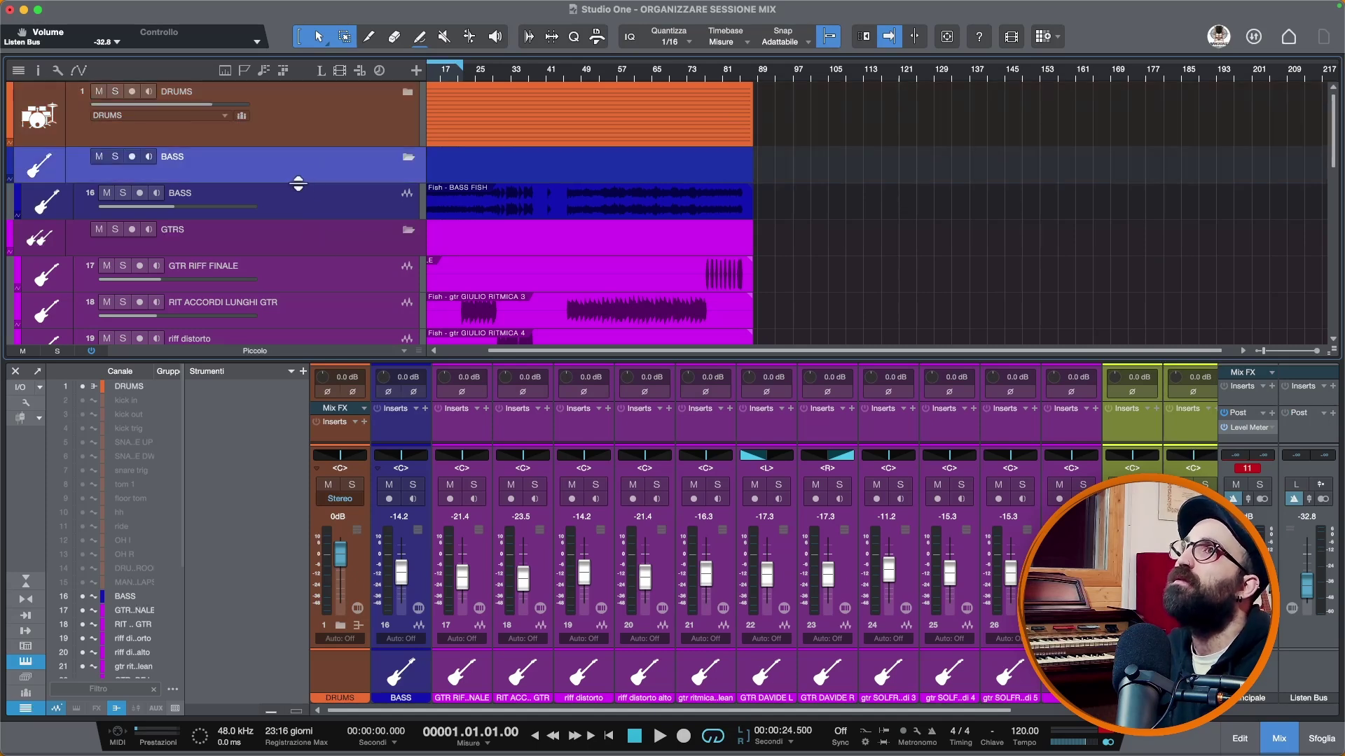
pyautogui.moveTo(298, 183); pyautogui.dragTo(292, 224)
pyautogui.click(222, 181)
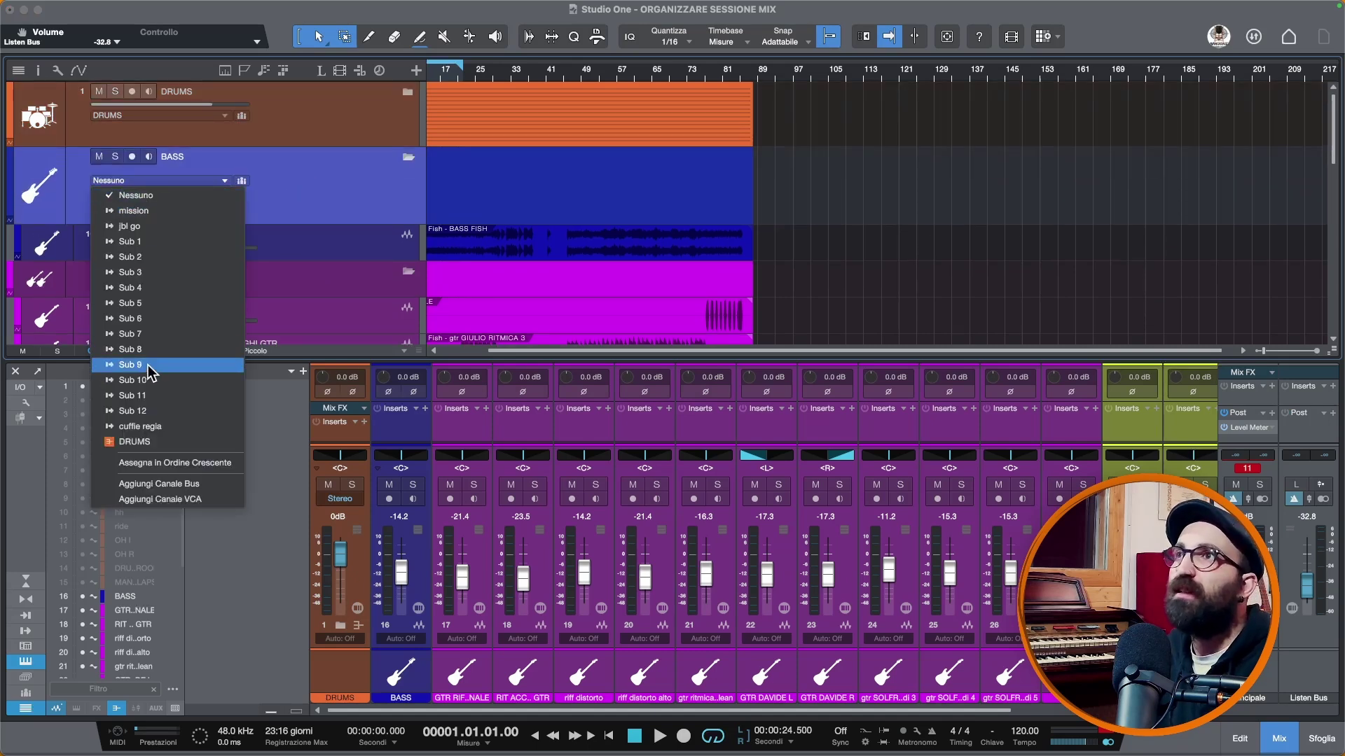
pyautogui.click(157, 484)
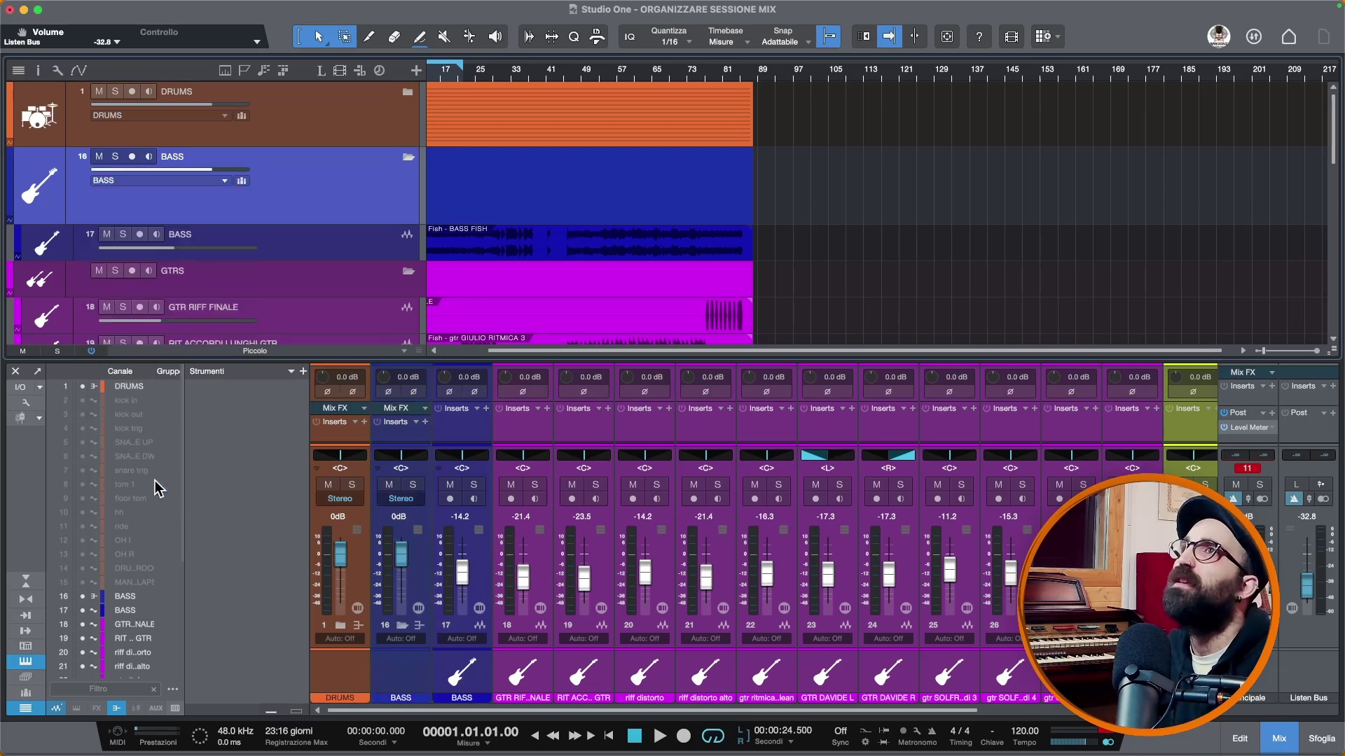
pyautogui.click(407, 157)
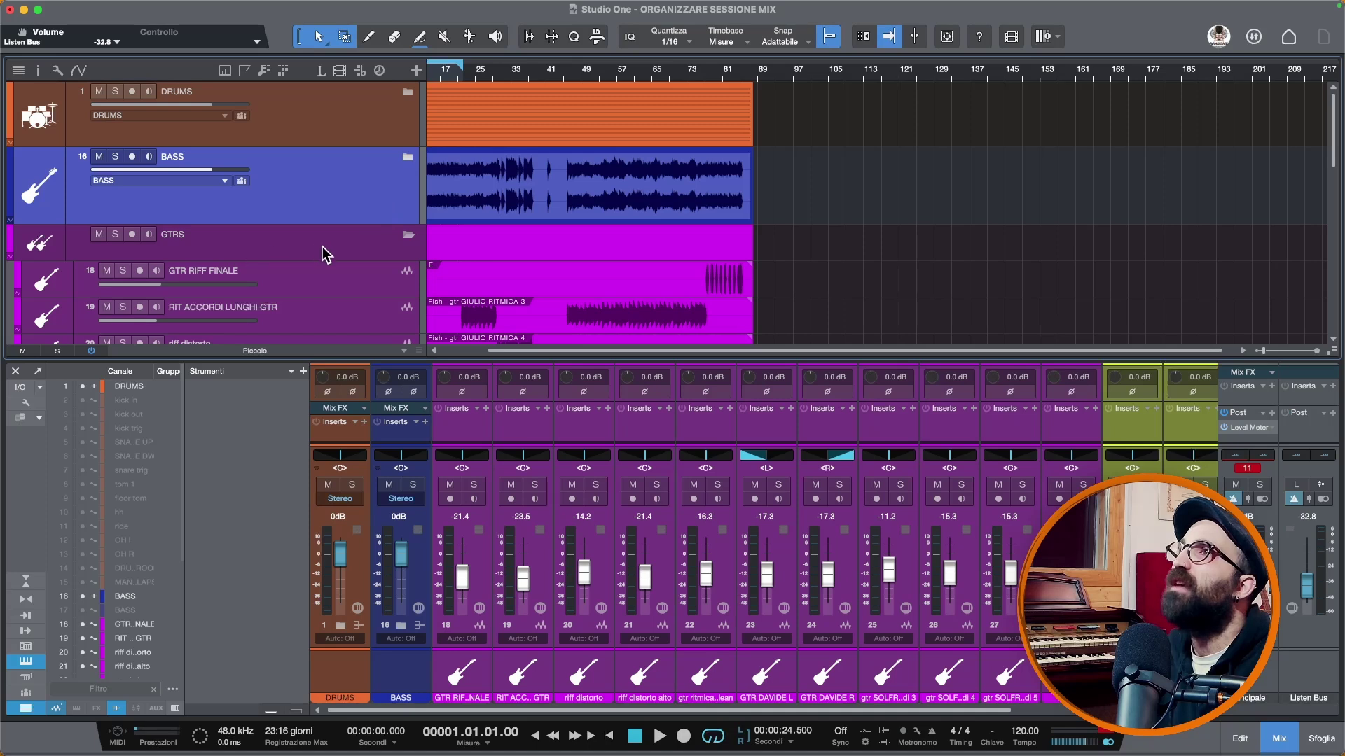
# Enlarge the GTRS folder track, add a bus channel for it and collapse the folder
pyautogui.moveTo(312, 261); pyautogui.dragTo(312, 295)
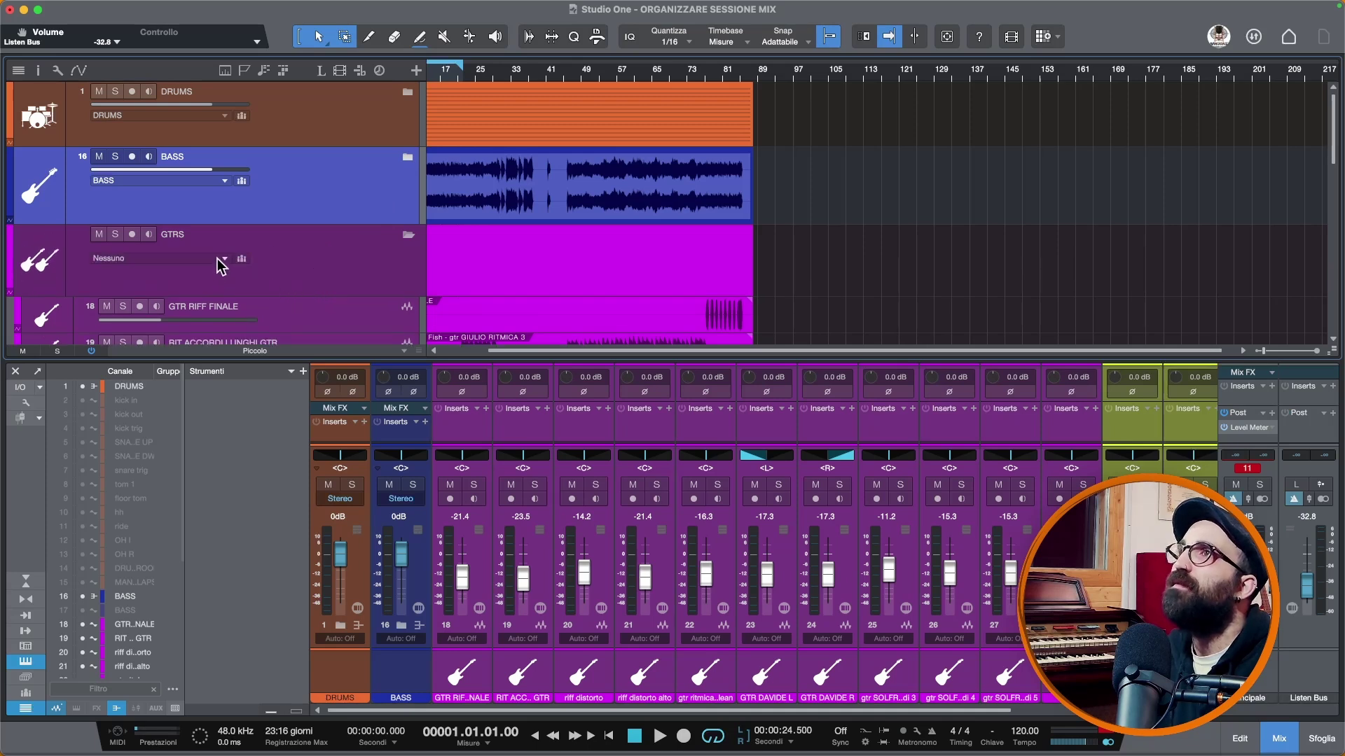
pyautogui.click(220, 259)
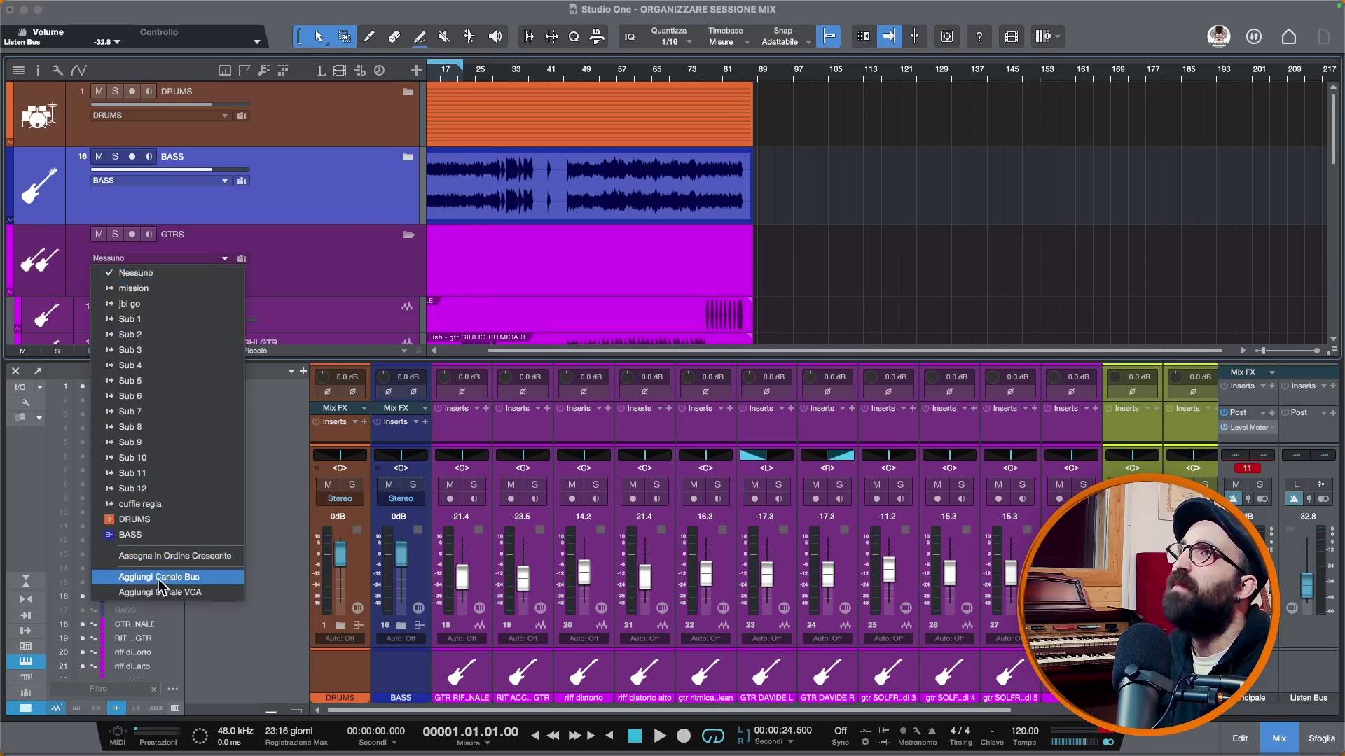
pyautogui.click(159, 580)
pyautogui.click(407, 235)
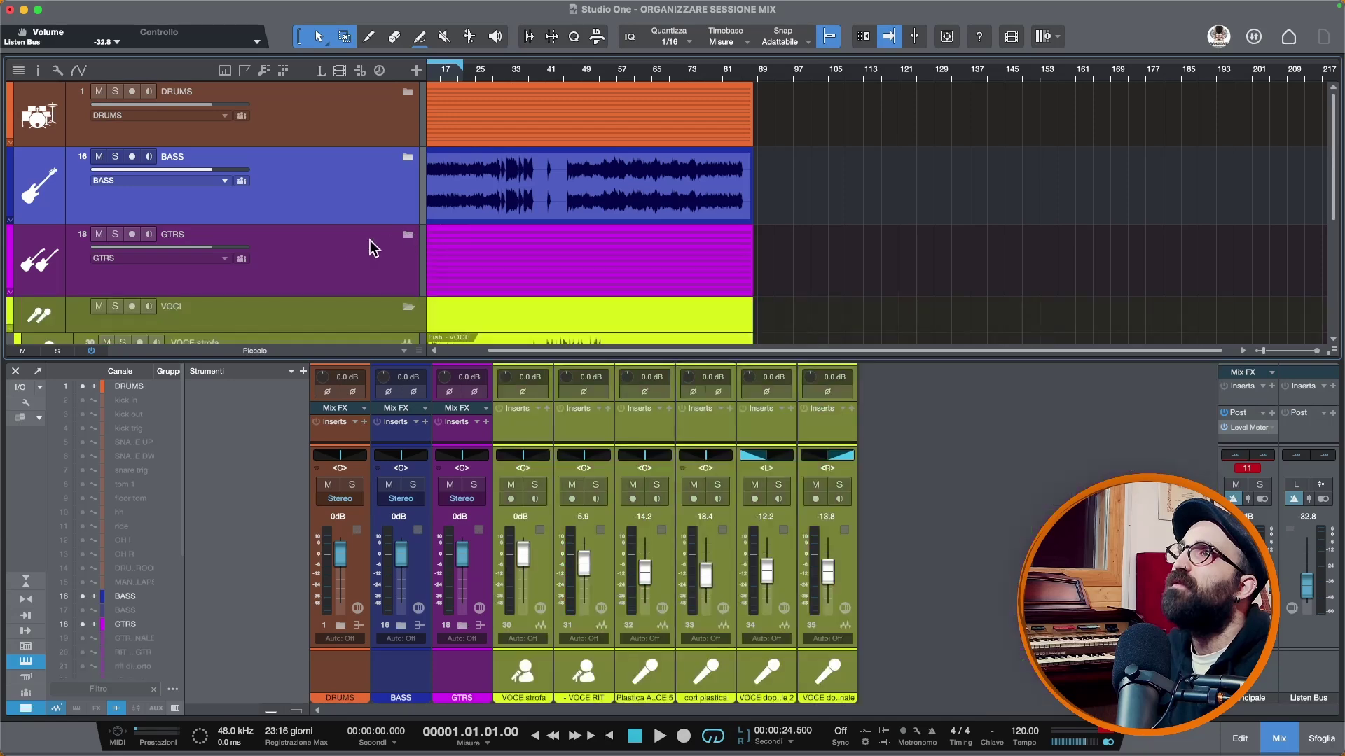
# Enlarge the VOCI folder track, add a bus channel for it and collapse the folder
pyautogui.scroll(-4, 370, 241)
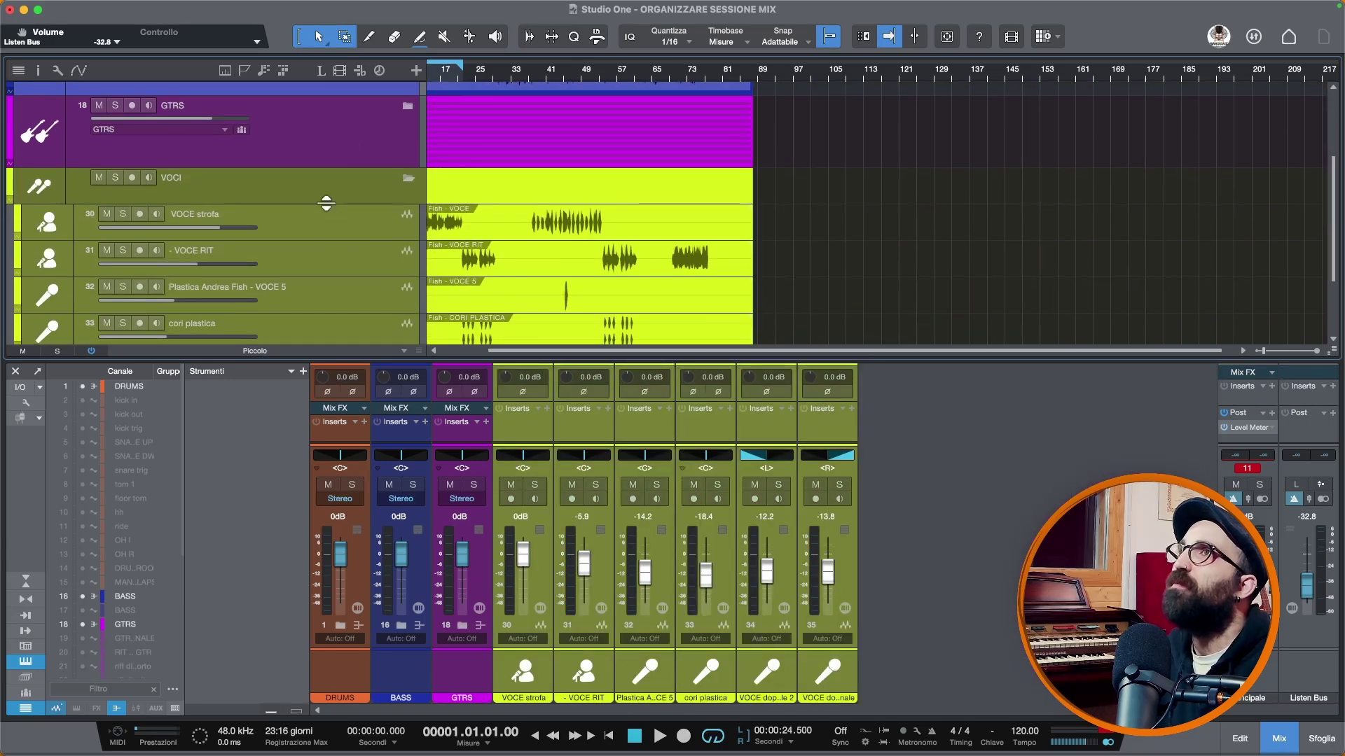
pyautogui.moveTo(325, 203); pyautogui.dragTo(312, 243)
pyautogui.click(204, 201)
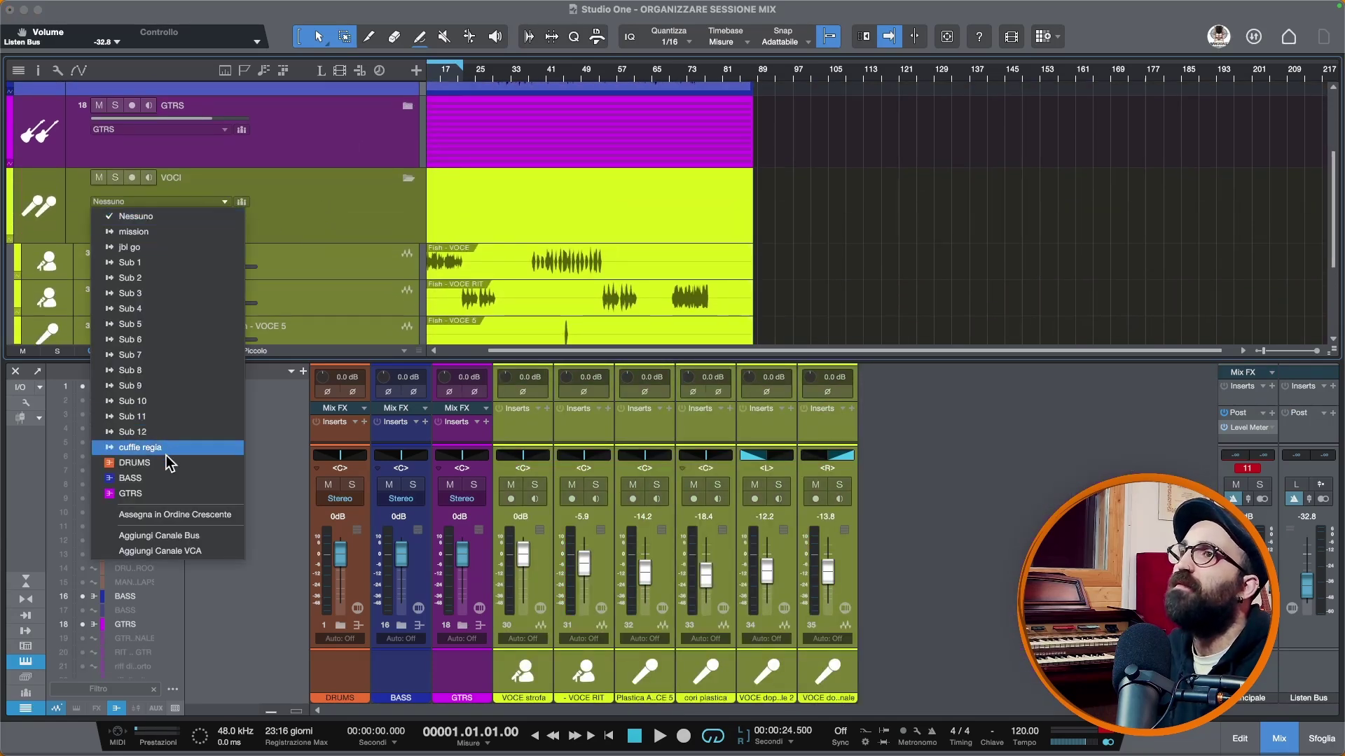
pyautogui.click(173, 536)
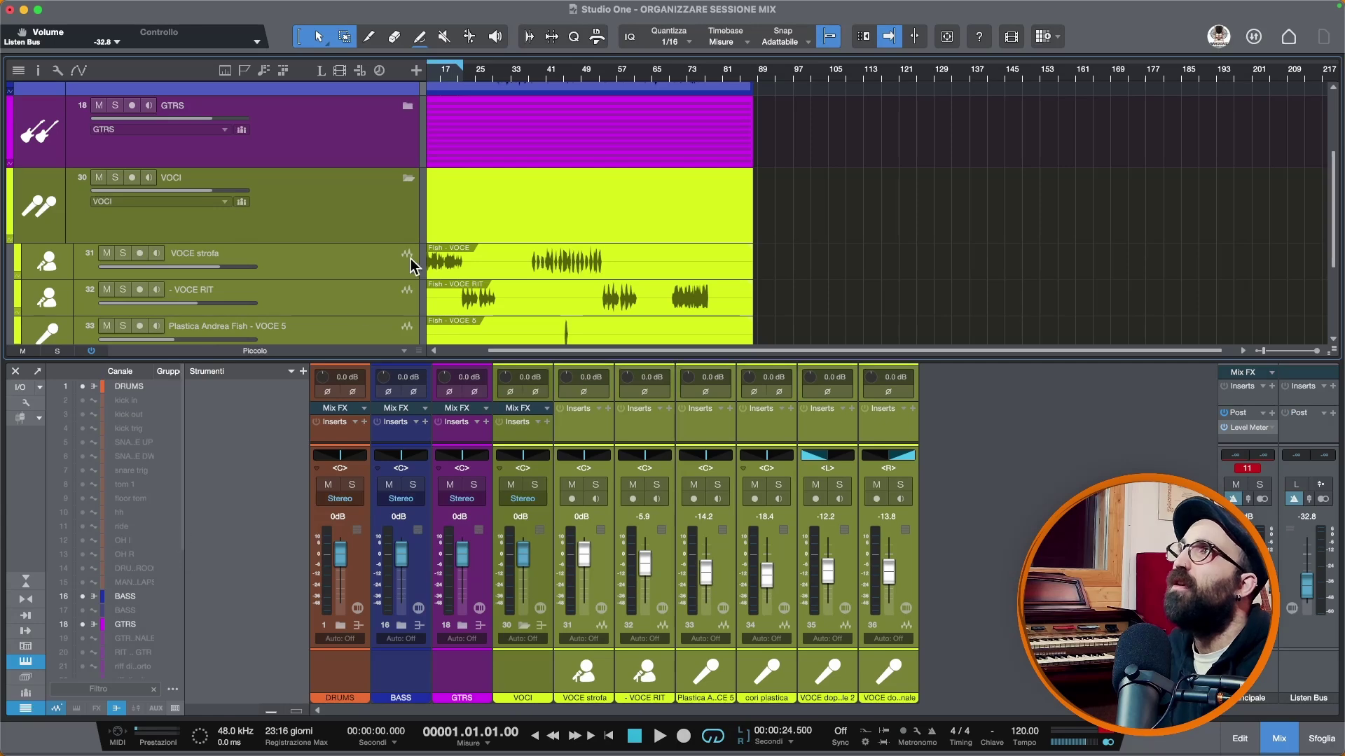
pyautogui.click(409, 177)
pyautogui.scroll(2, 336, 172)
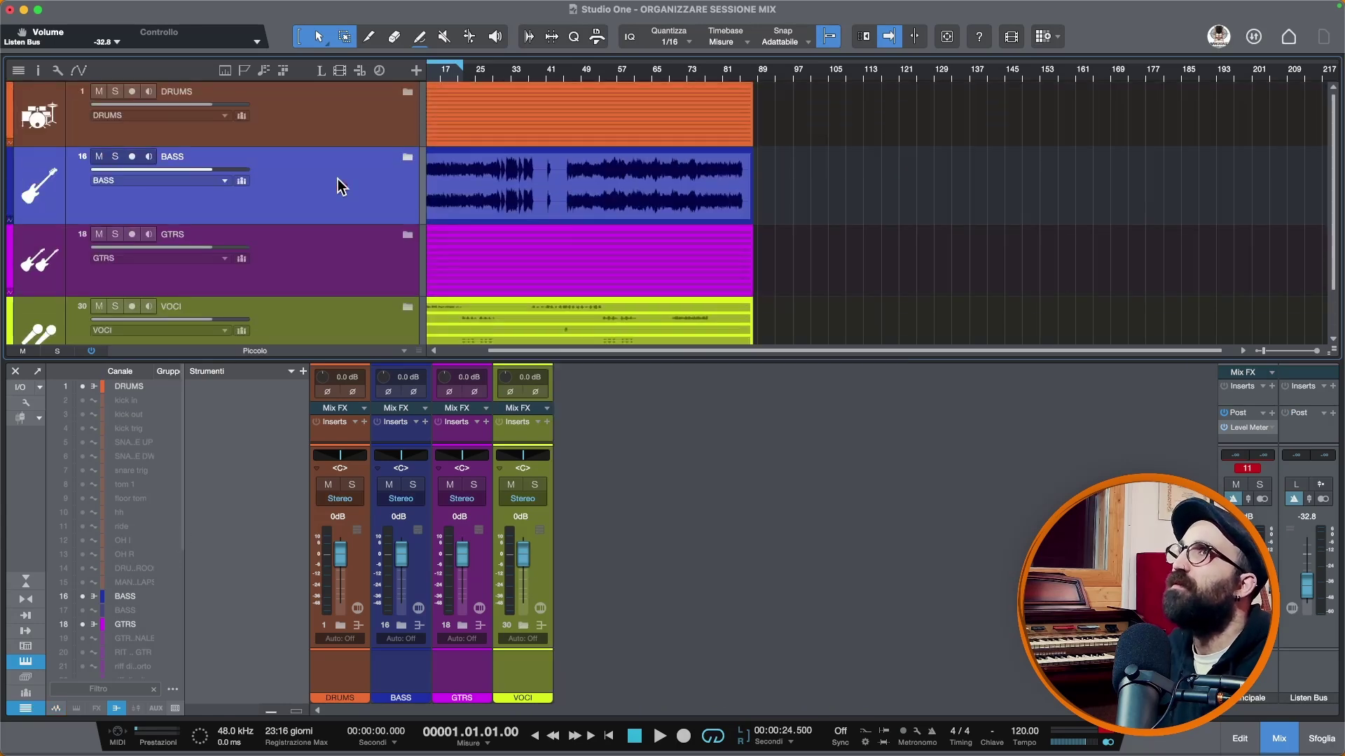
# Go through the four bus channels in the mixer from VOCI to DRUMS and select them all together
pyautogui.click(522, 704)
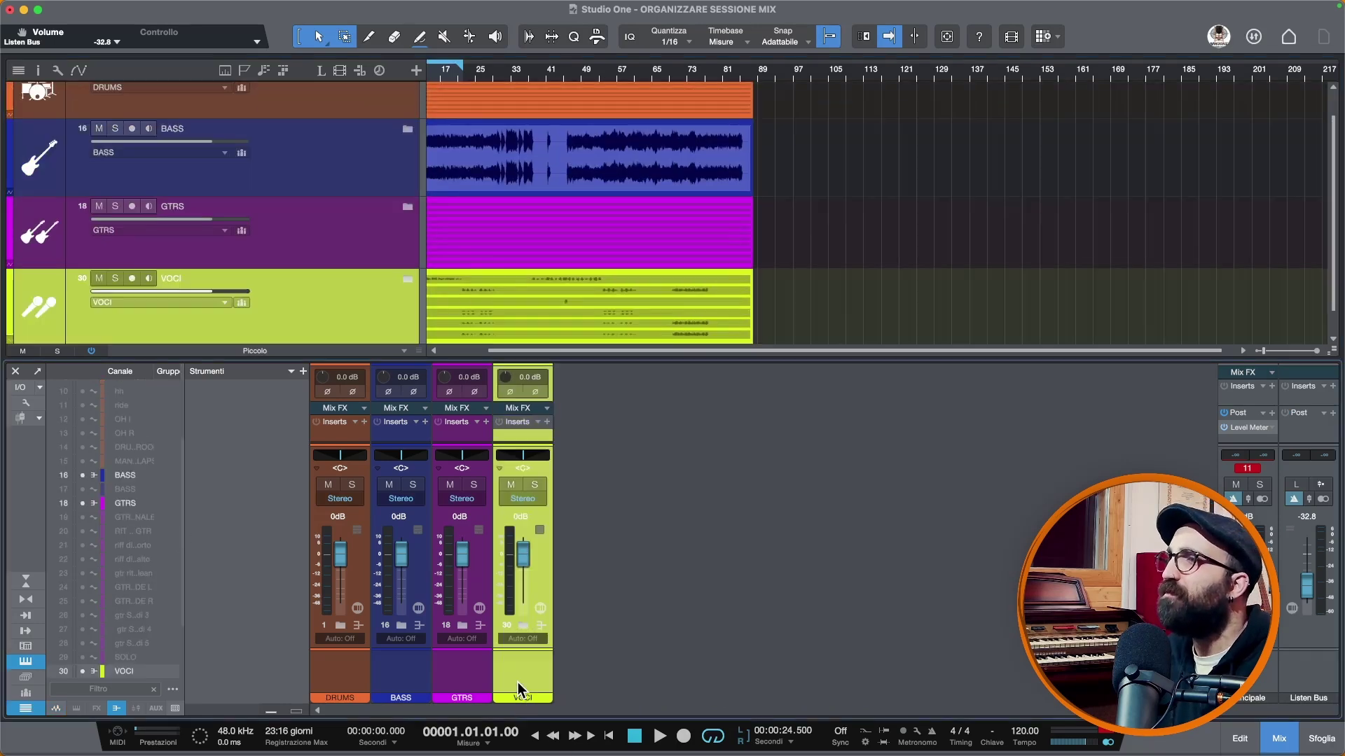
pyautogui.click(458, 679)
pyautogui.click(391, 674)
pyautogui.click(330, 674)
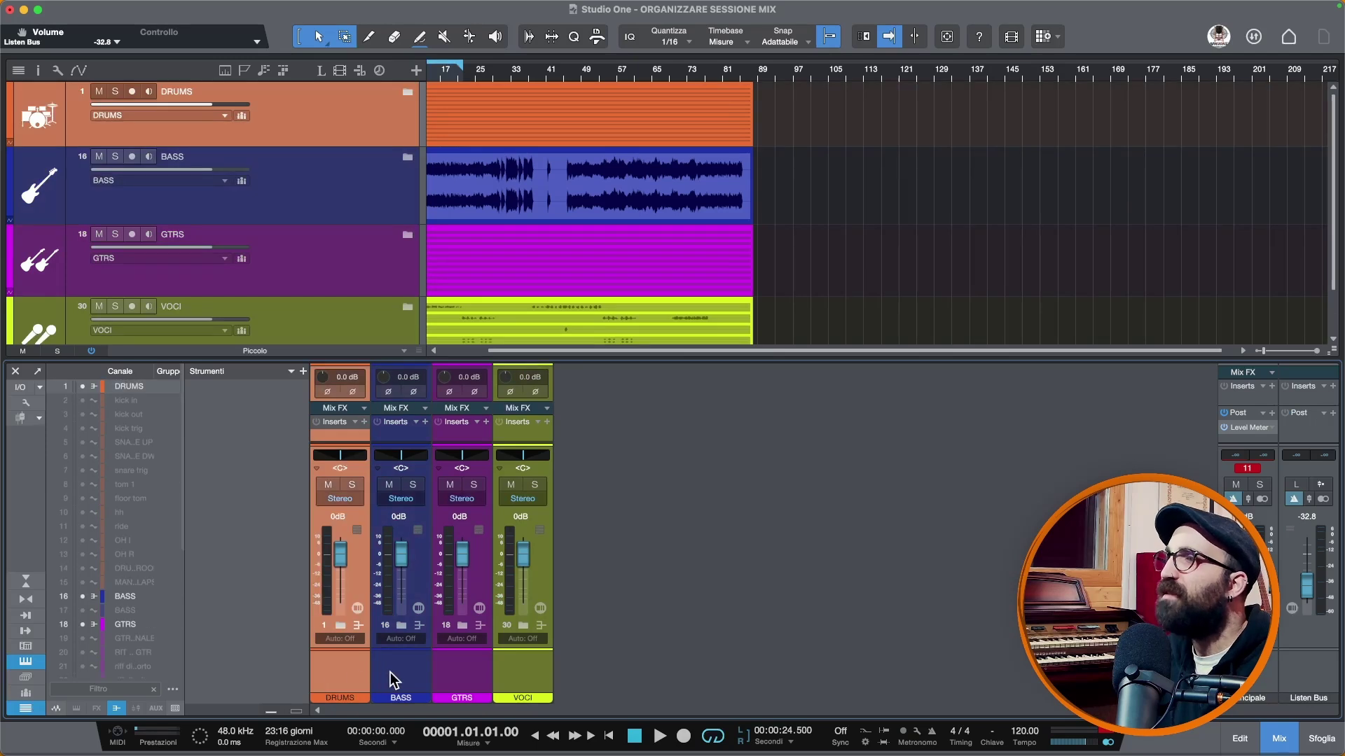
pyautogui.click(390, 673)
pyautogui.click(445, 674)
pyautogui.click(512, 675)
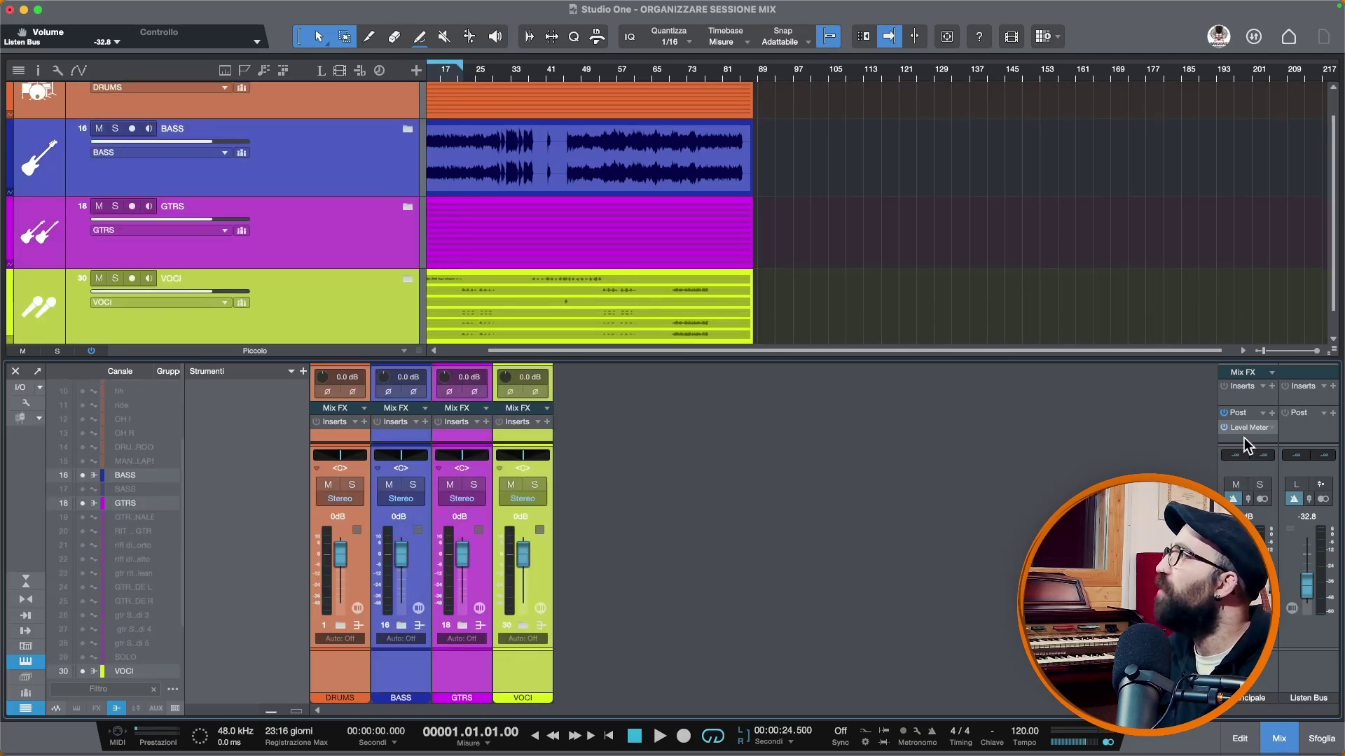
# Enlarge the mixer to show the bus channels' output routing, inserts and sends, and select only the DRUMS bus
pyautogui.moveTo(1239, 440)
pyautogui.mouseDown()
pyautogui.moveTo(1240, 401)
pyautogui.moveTo(1235, 423)
pyautogui.mouseUp()
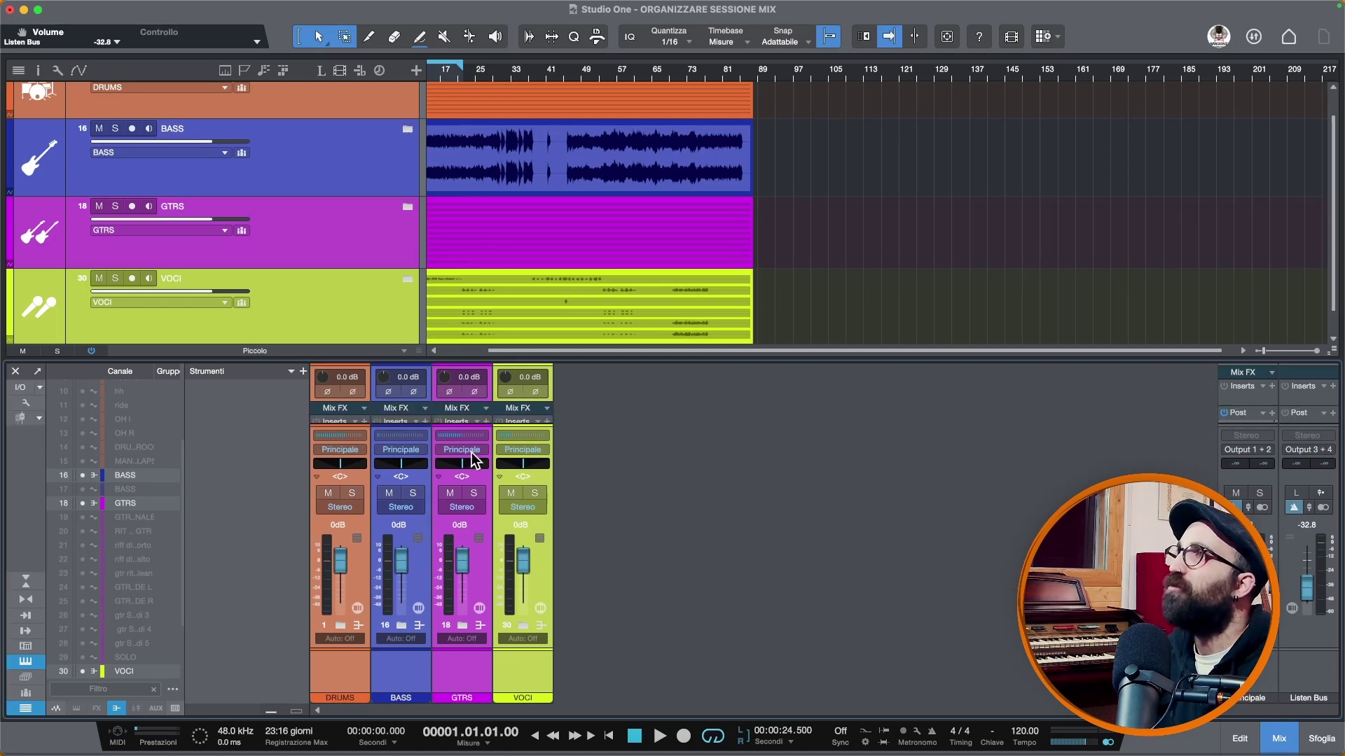
pyautogui.moveTo(578, 359); pyautogui.dragTo(578, 265)
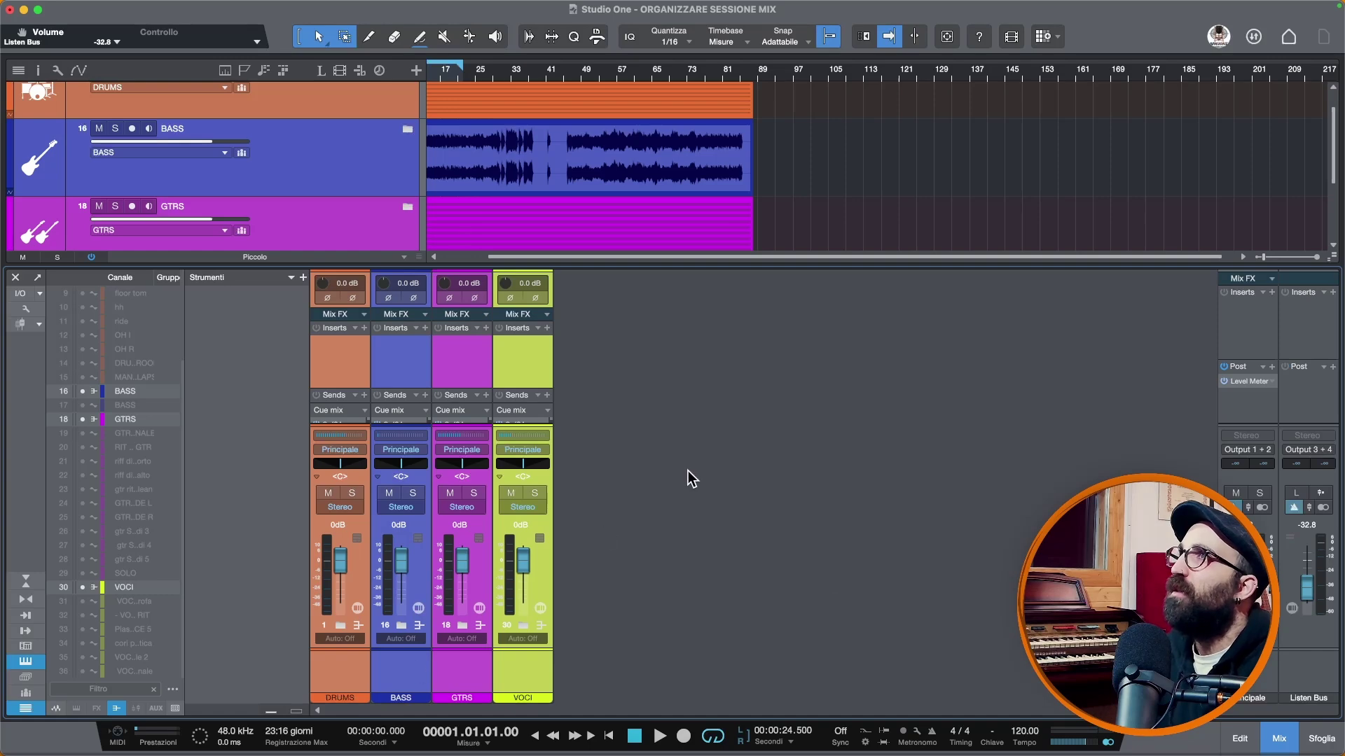
pyautogui.click(352, 559)
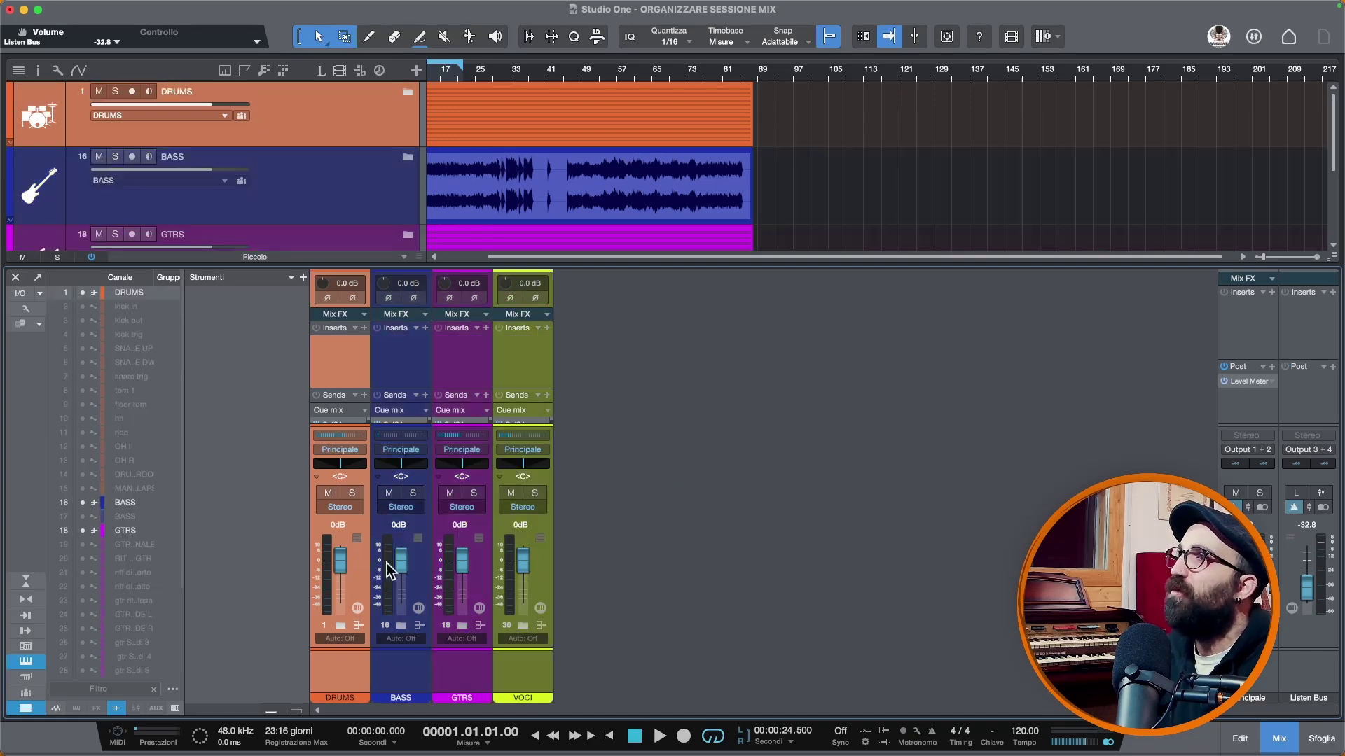
# Add the BASS, GTRS and VOCI channels to the DRUMS selection in the mixer and create a bus for the selected channels
pyautogui.keyDown('shift'); pyautogui.click(423, 565); pyautogui.keyUp('shift')
pyautogui.keyDown('shift'); pyautogui.click(470, 562); pyautogui.keyUp('shift')
pyautogui.keyDown('shift'); pyautogui.click(537, 569); pyautogui.keyUp('shift')
pyautogui.rightClick(544, 564)
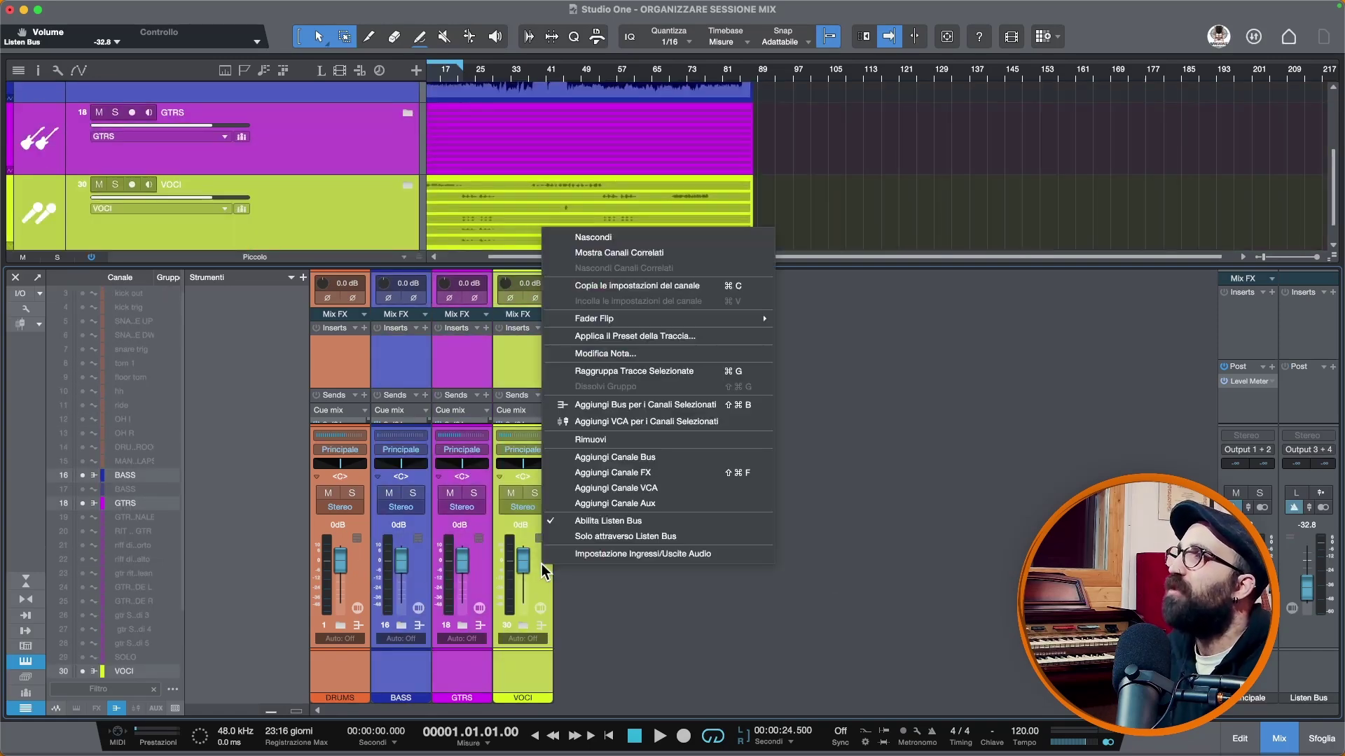
pyautogui.click(646, 406)
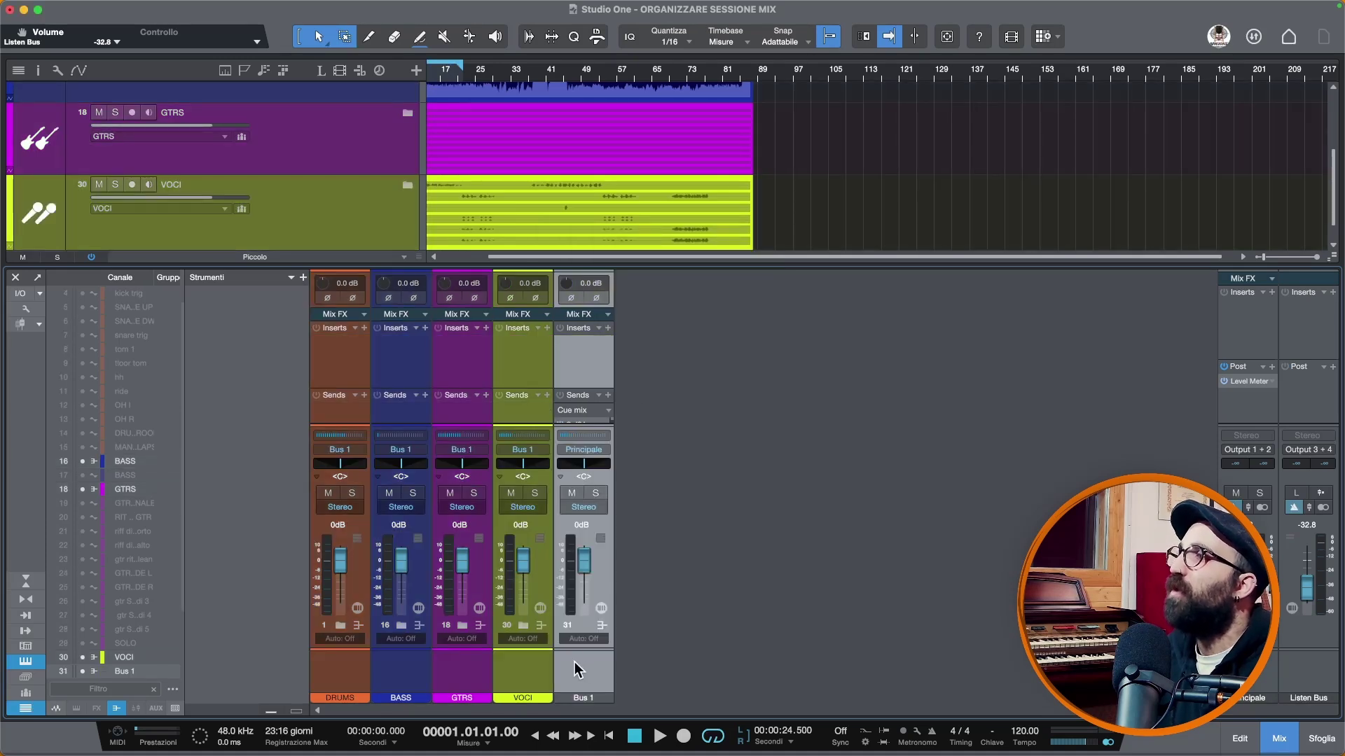
# Rename the new bus fed by the four group channels as SUBMIX
pyautogui.doubleClick(582, 698)
pyautogui.write('s')
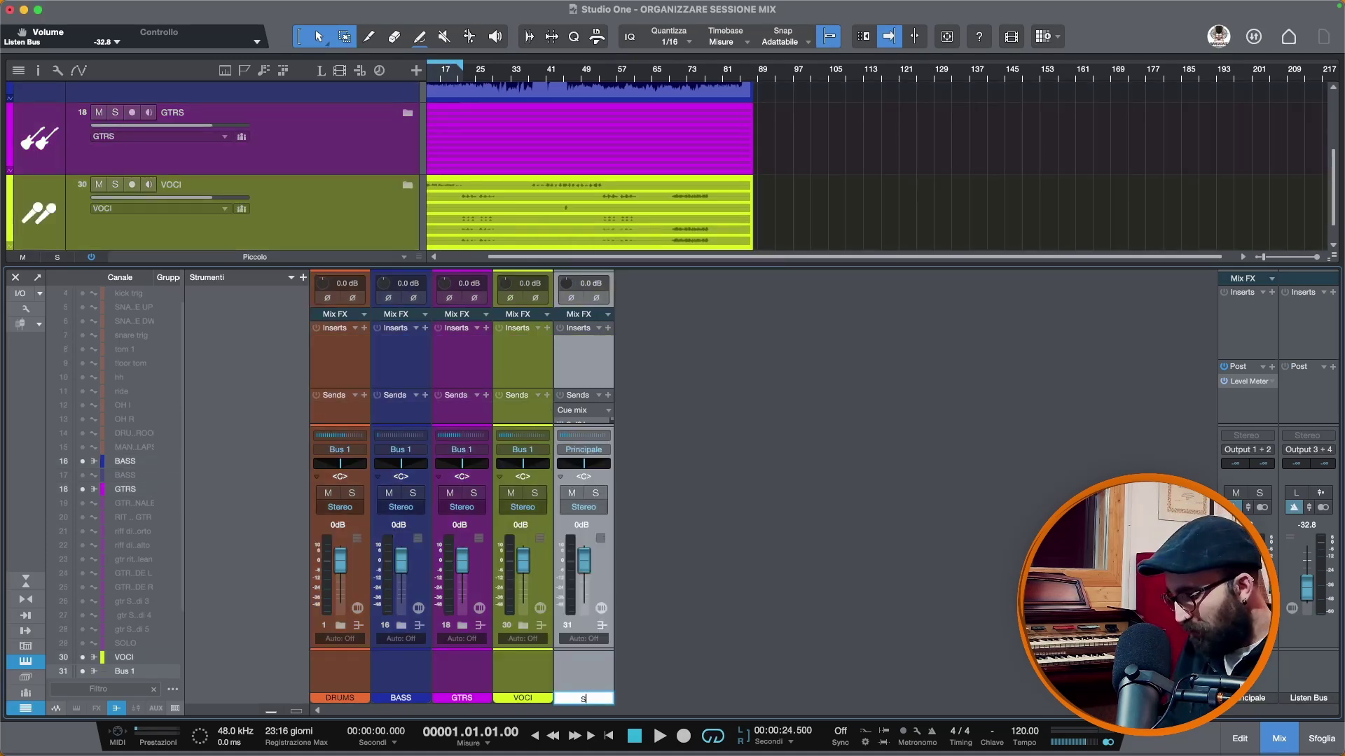
pyautogui.write('UBMIX')
pyautogui.press('Return')
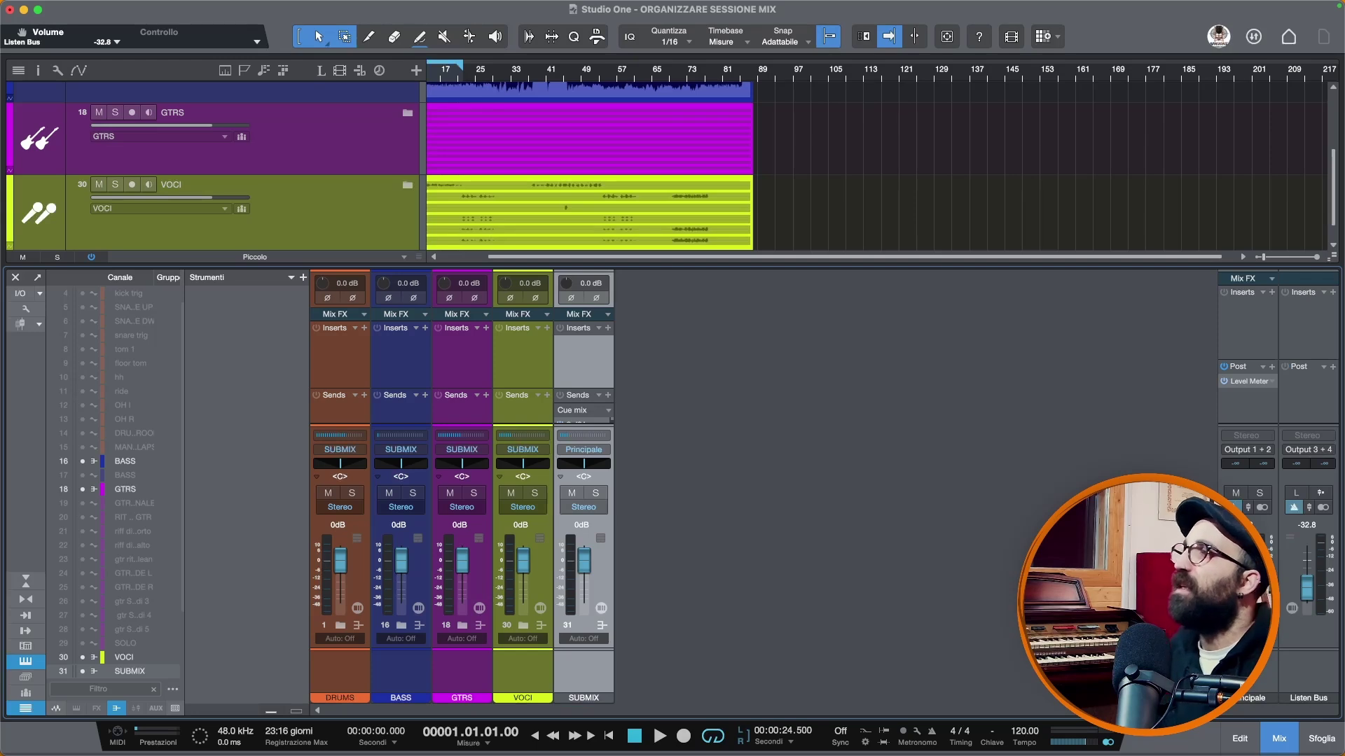
# Give the SUBMIX bus the Mix icon from the altro category and colour it red
pyautogui.click(566, 672)
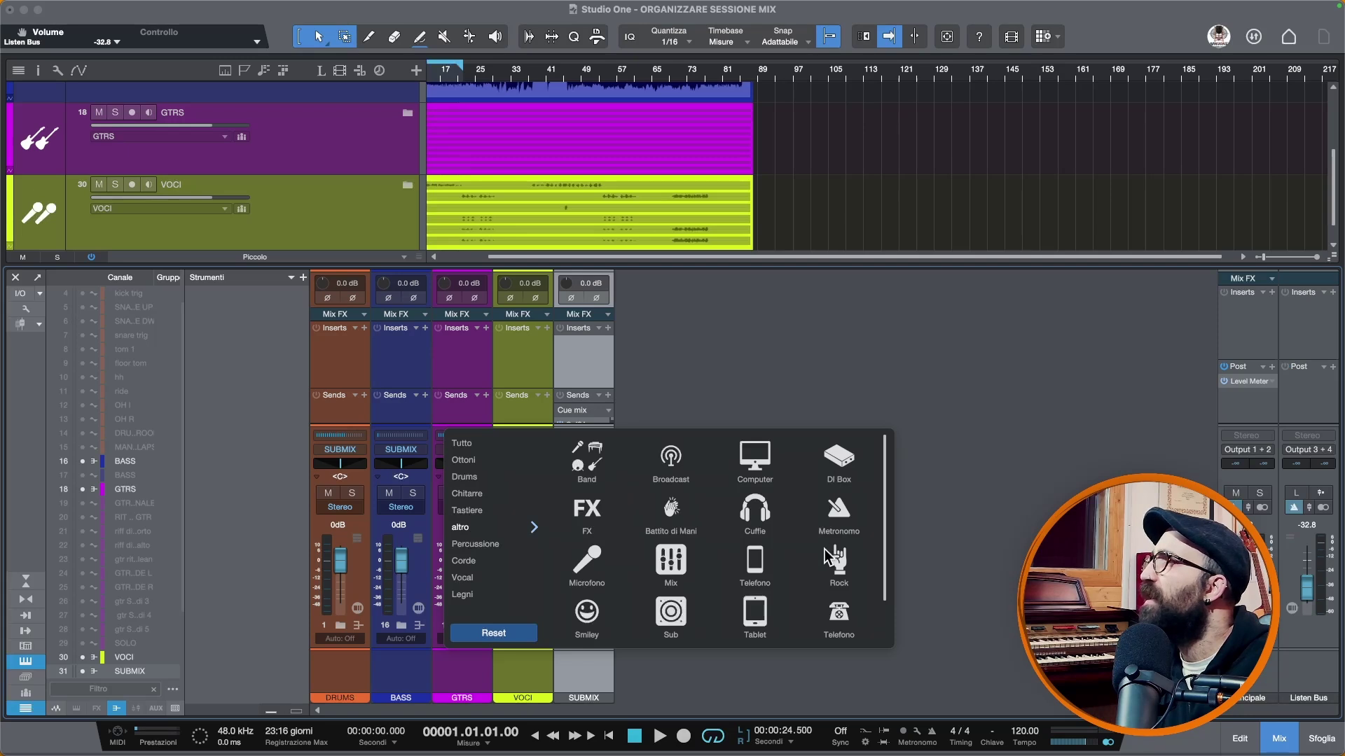
pyautogui.scroll(-1, 825, 549)
pyautogui.click(676, 517)
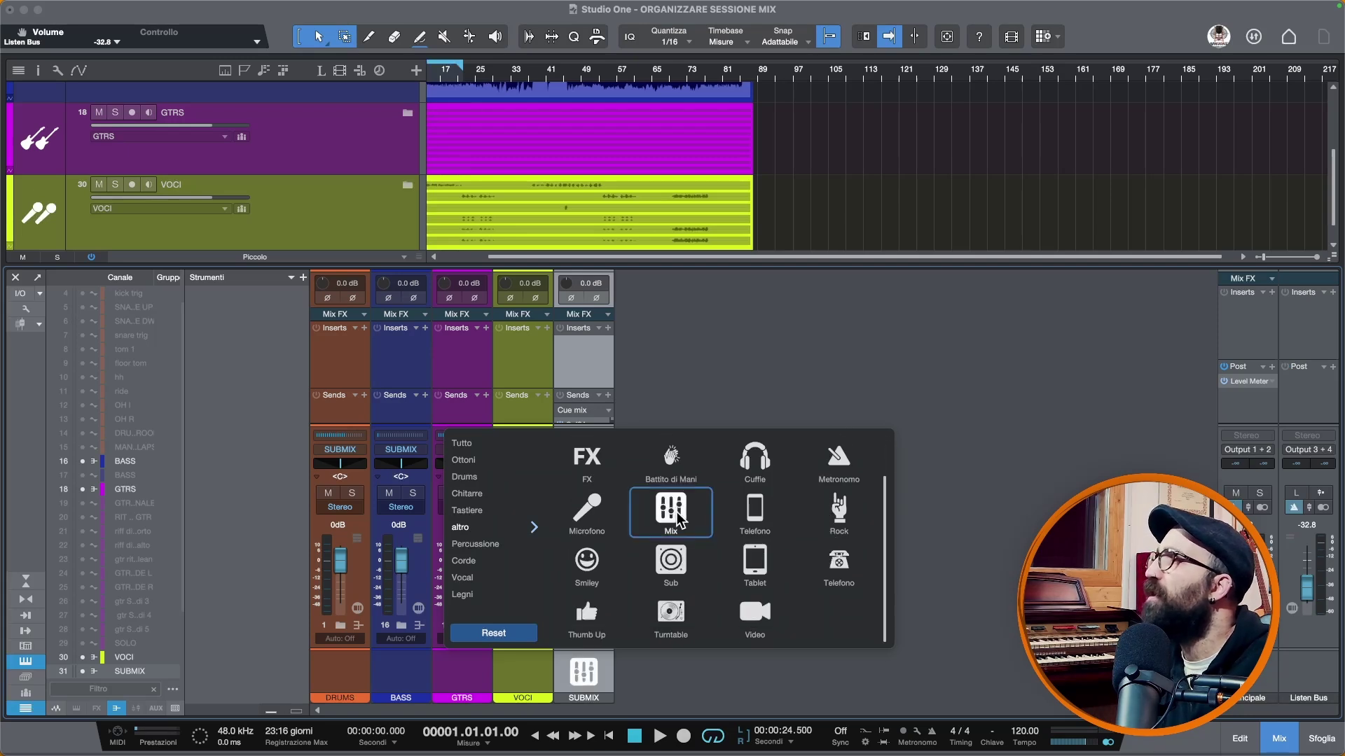
pyautogui.click(675, 675)
pyautogui.click(603, 664)
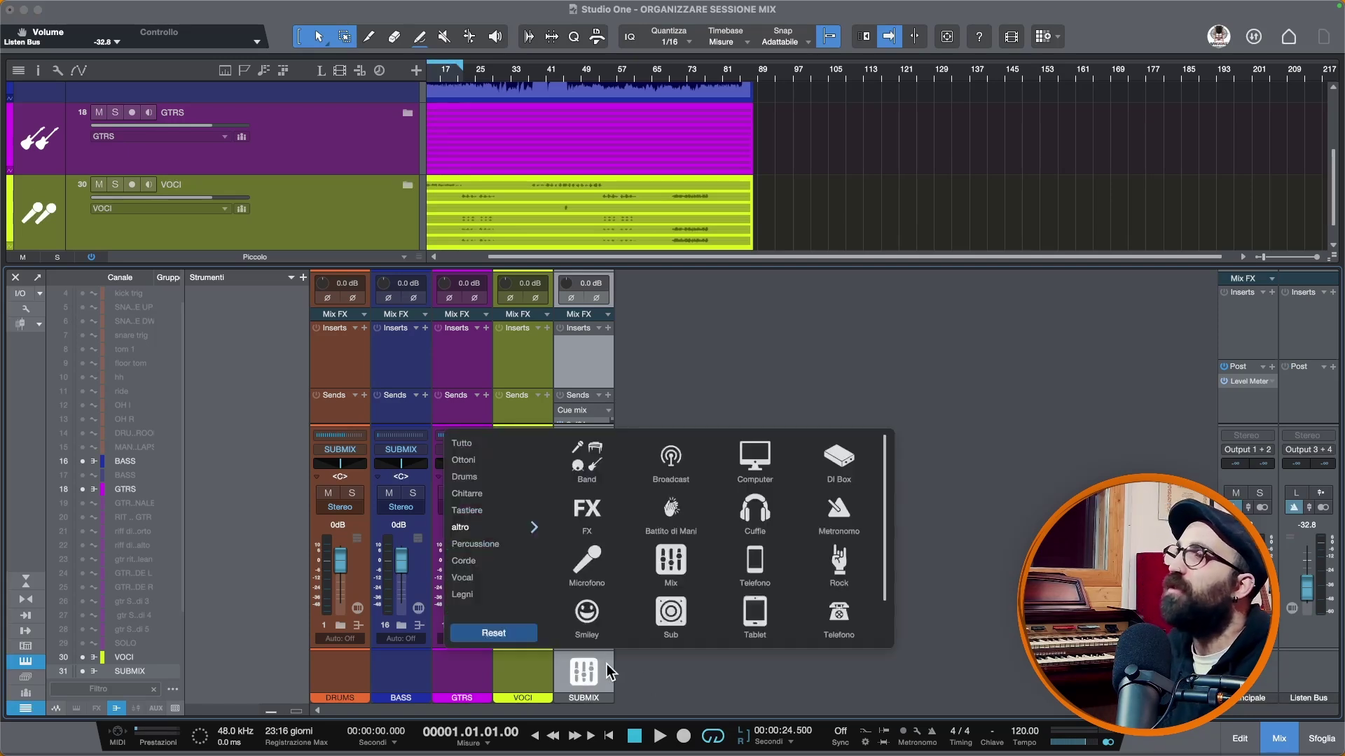
pyautogui.click(606, 664)
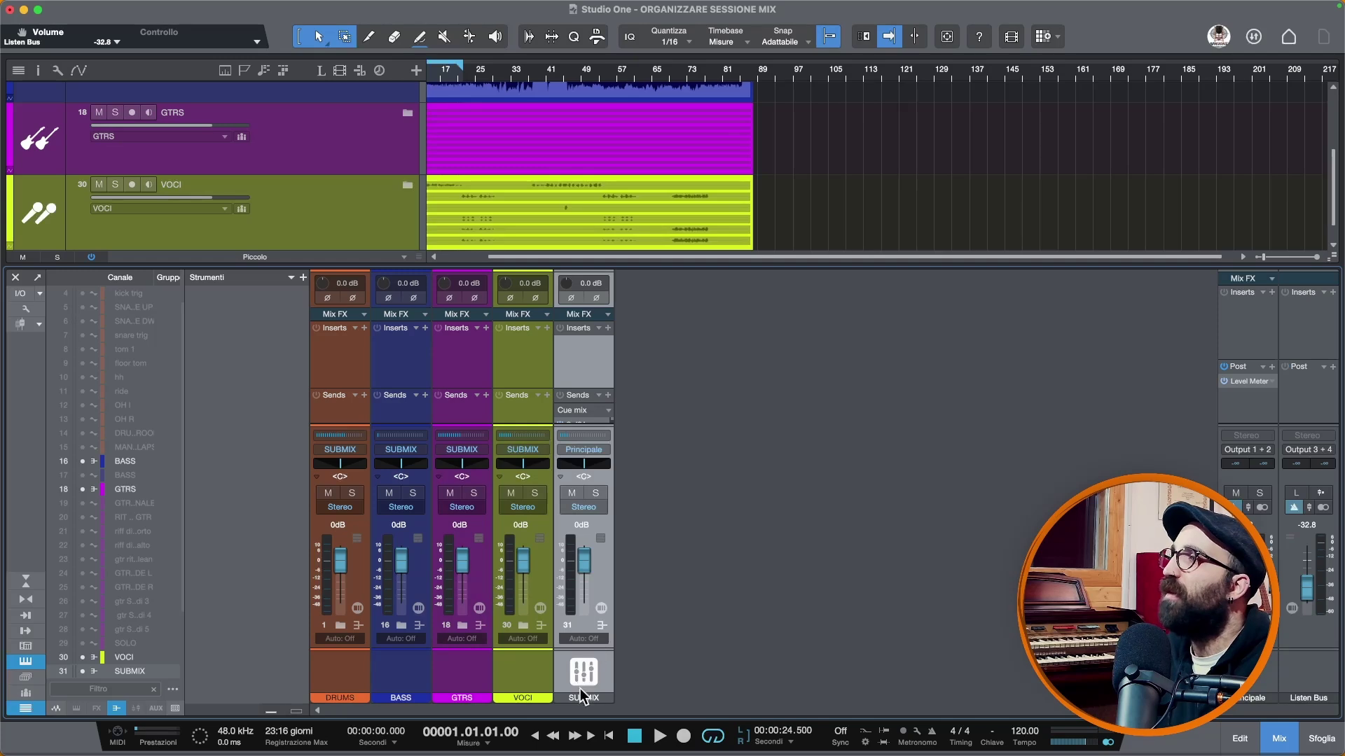
pyautogui.click(607, 698)
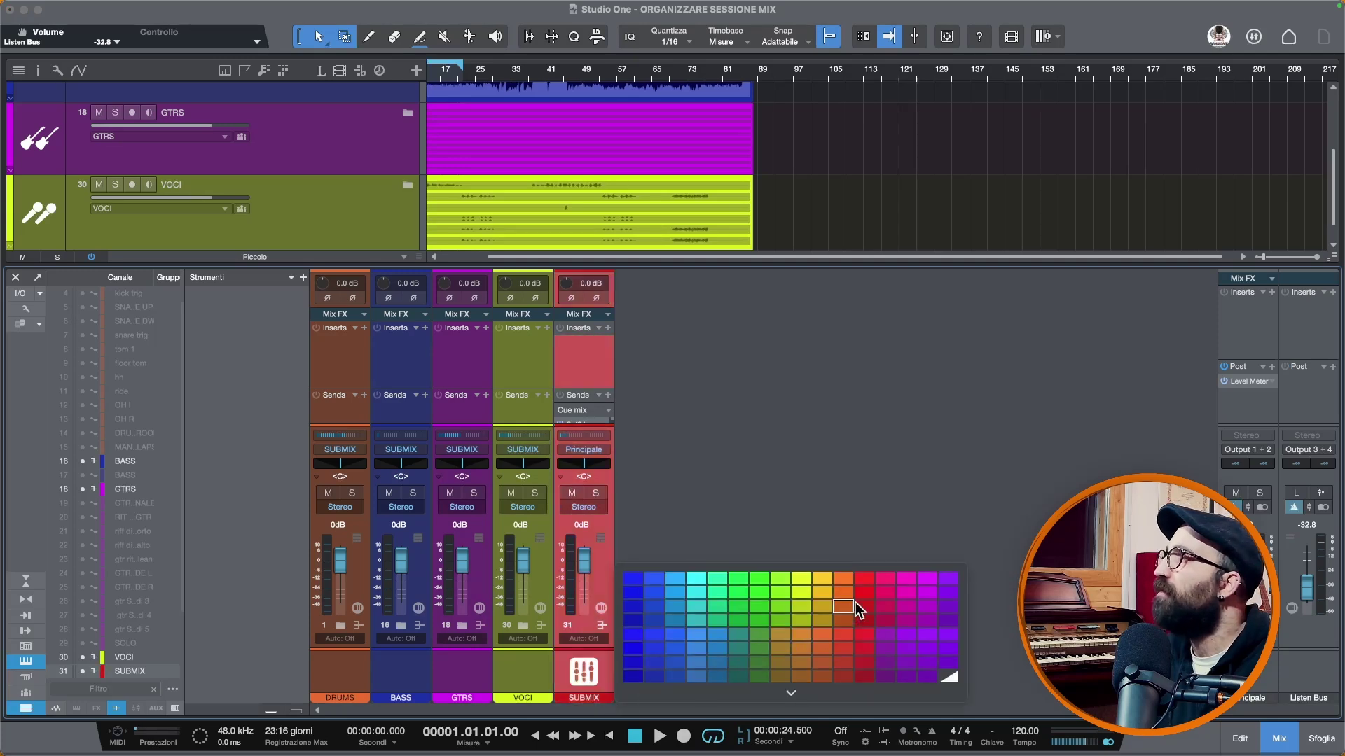
pyautogui.click(870, 578)
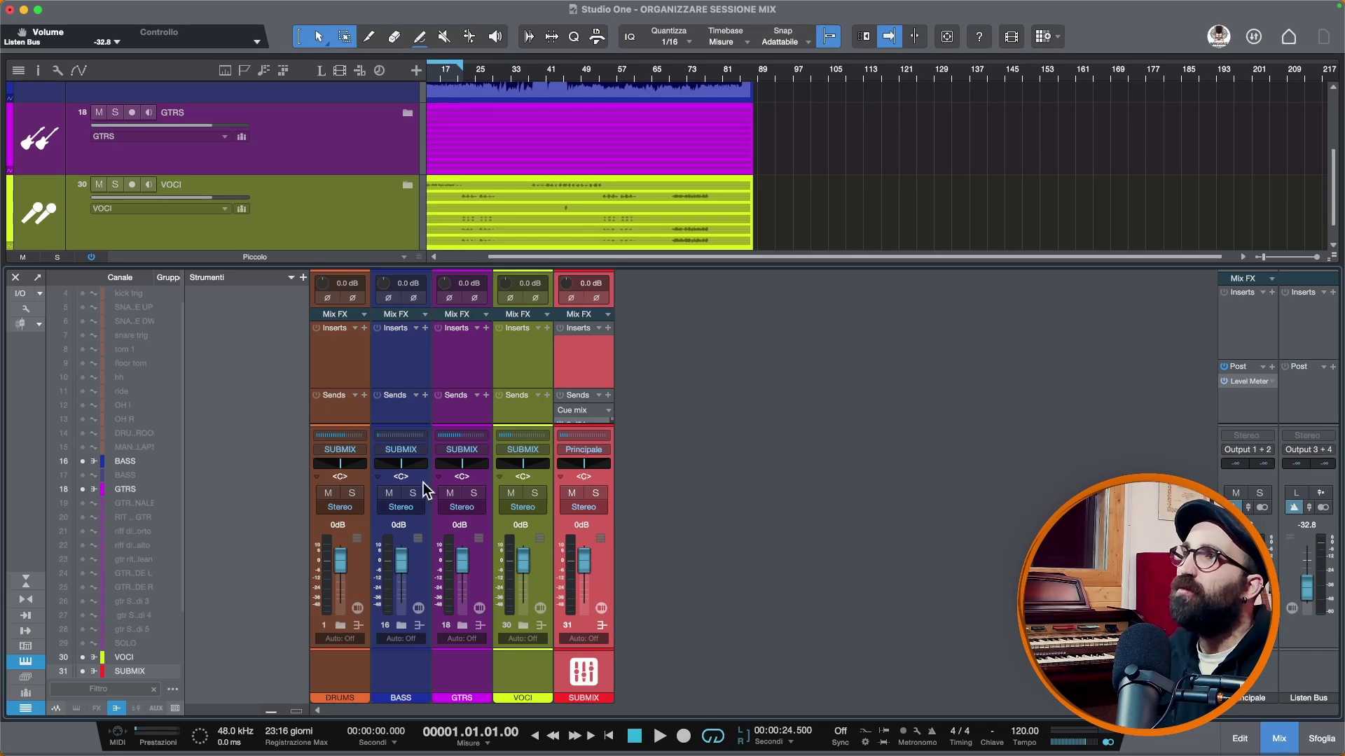
# Expand the DRUMS folder channel in the mixer to view its individual drum channels and collapse it again
pyautogui.click(341, 626)
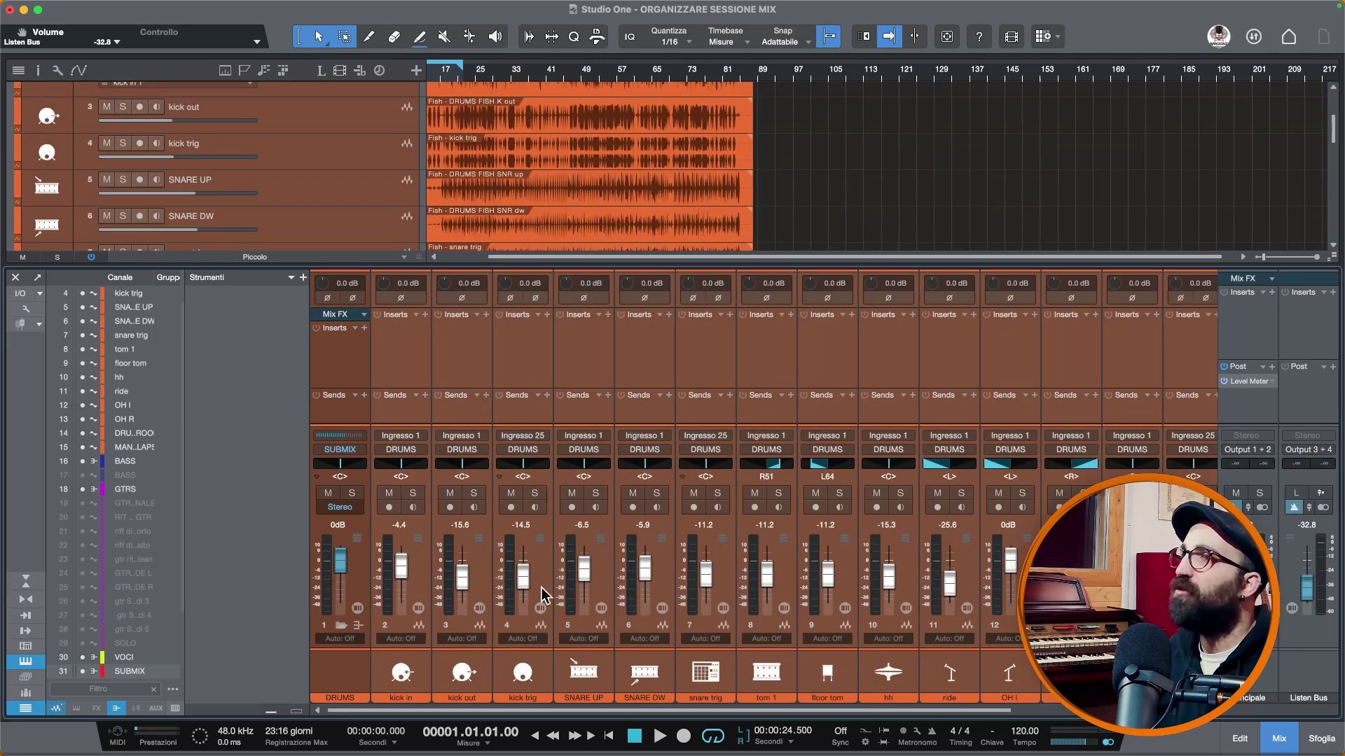
pyautogui.click(340, 625)
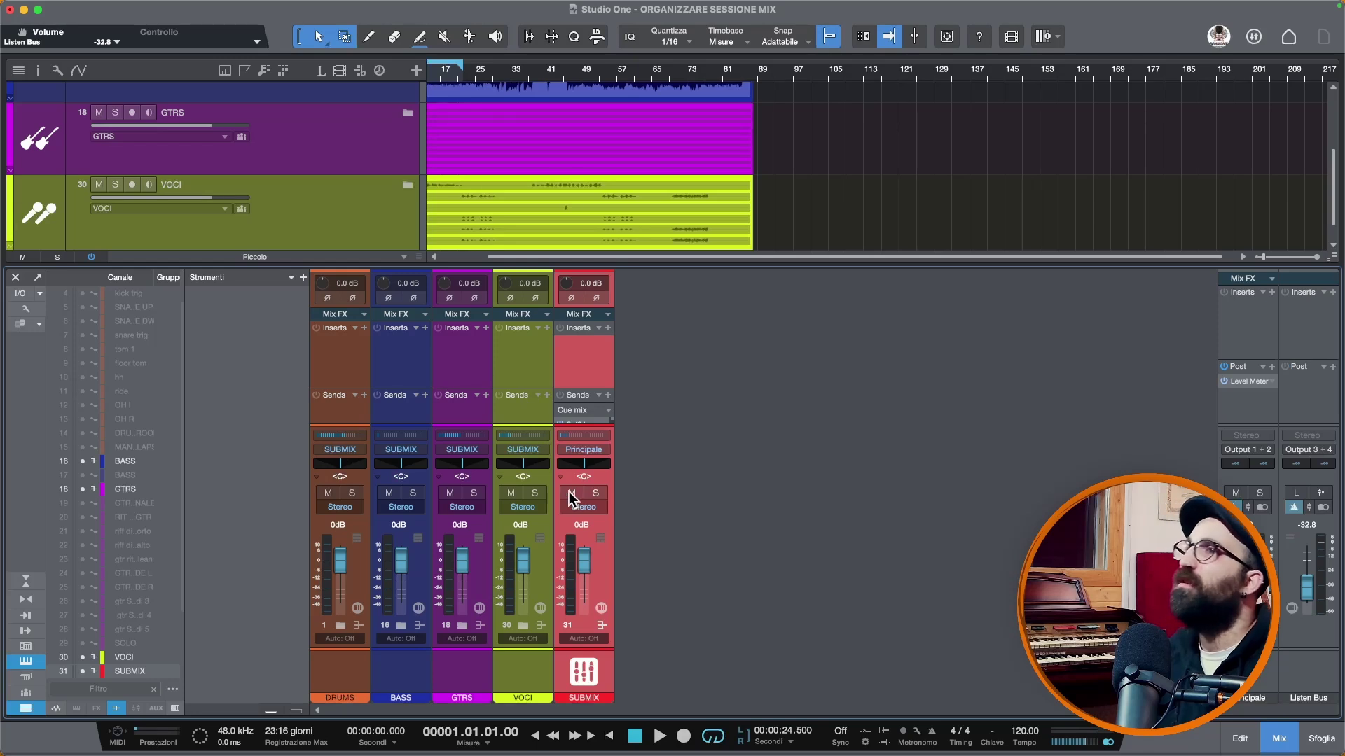
# Play the song while muting and unmuting the DRUMS, BASS, GTRS and VOCI buses to check the routing into SUBMIX
pyautogui.press('space')
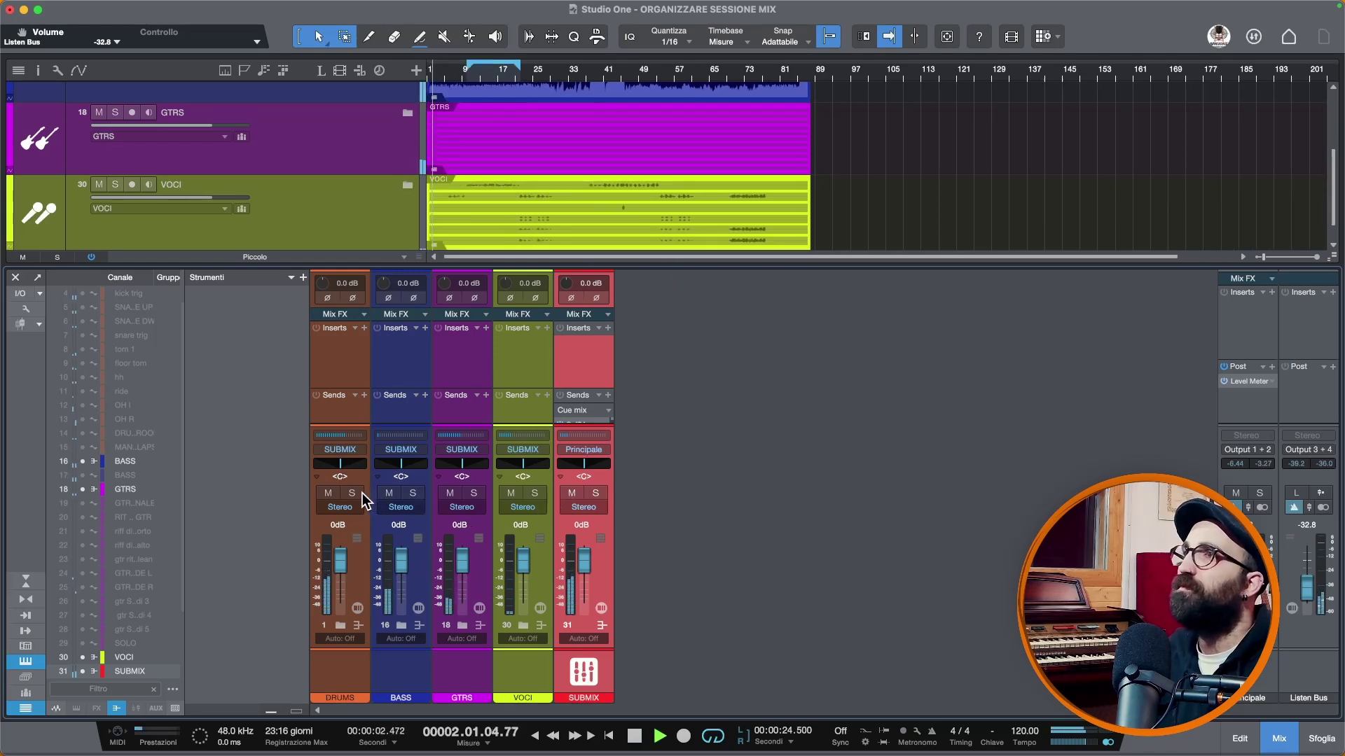
pyautogui.click(327, 493)
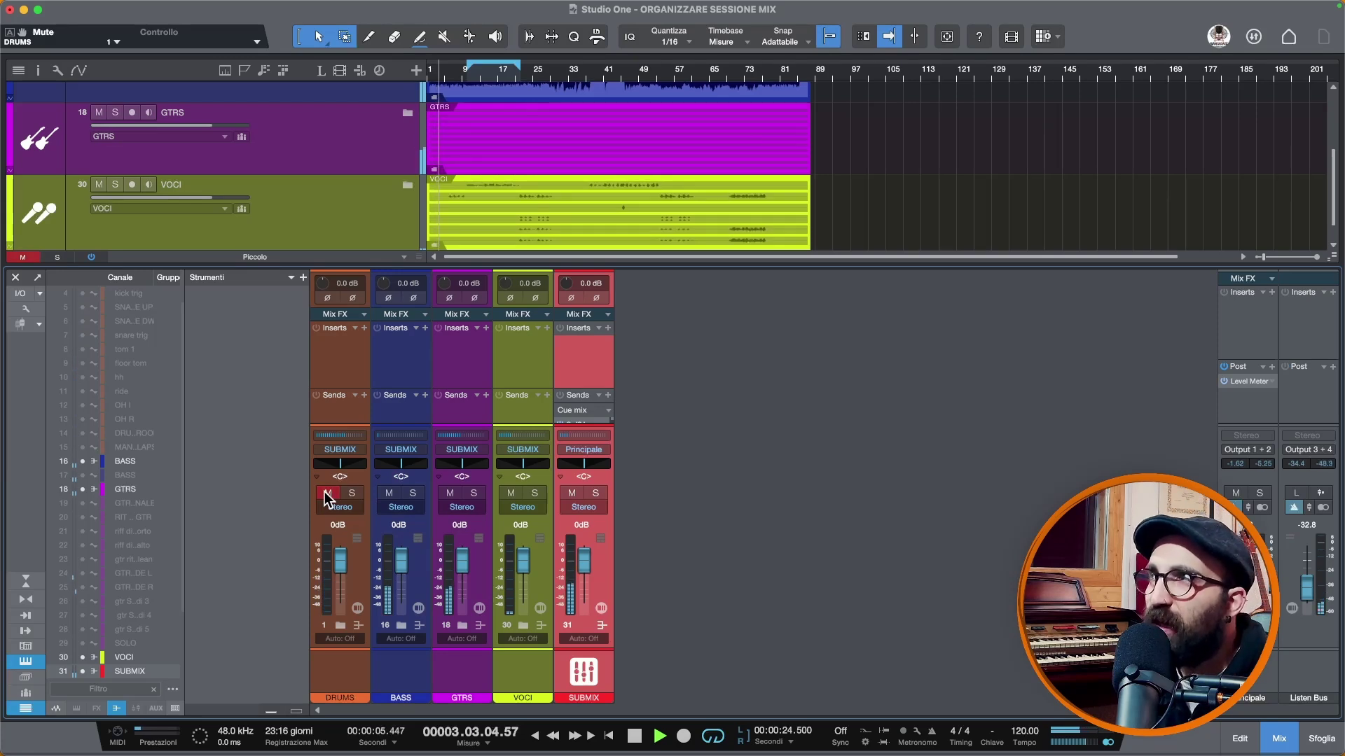
pyautogui.click(390, 493)
pyautogui.click(328, 493)
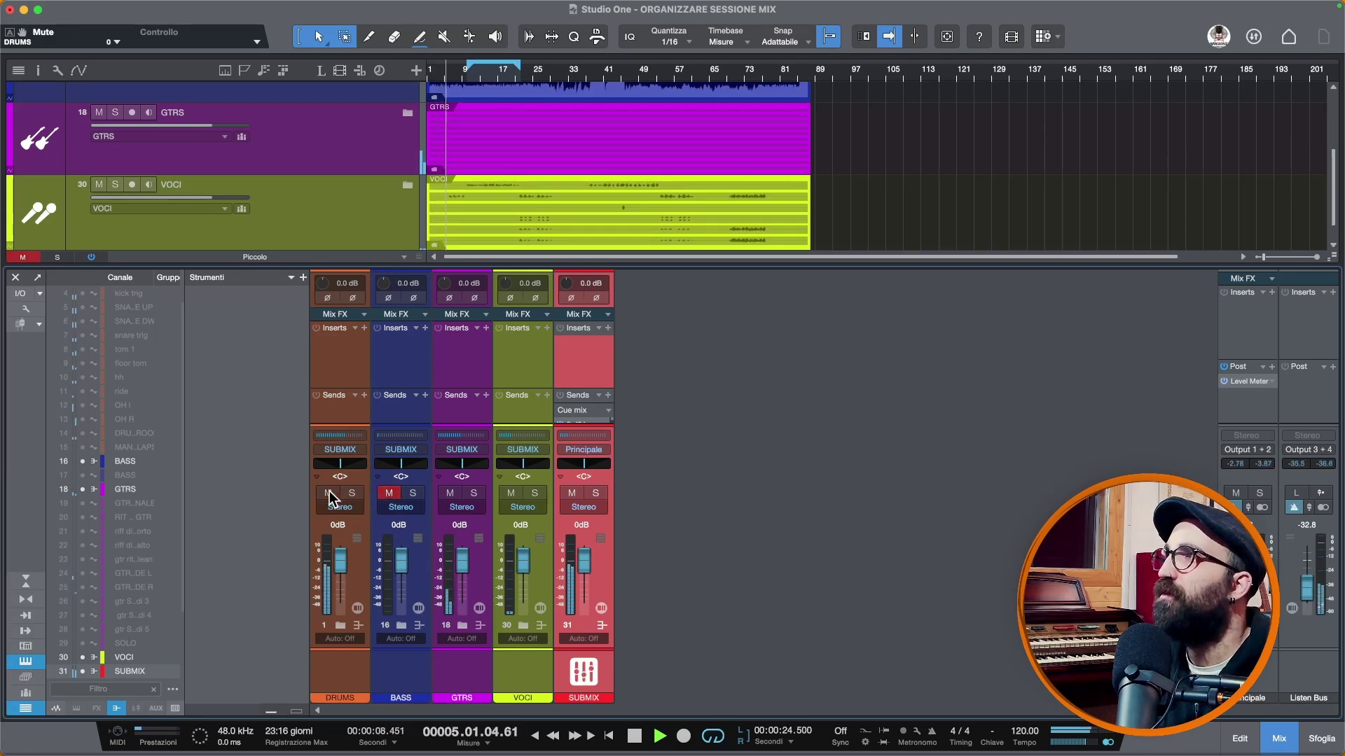
pyautogui.click(446, 493)
pyautogui.click(501, 493)
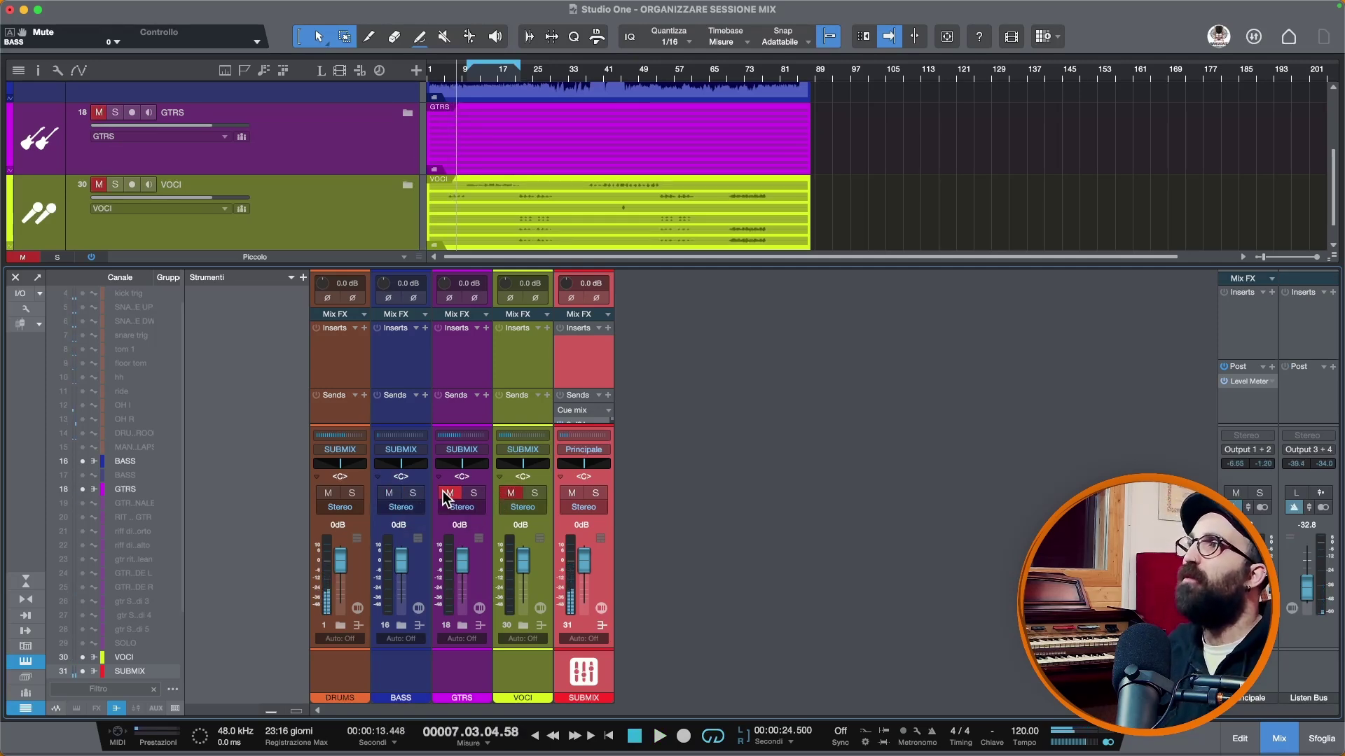
pyautogui.click(507, 493)
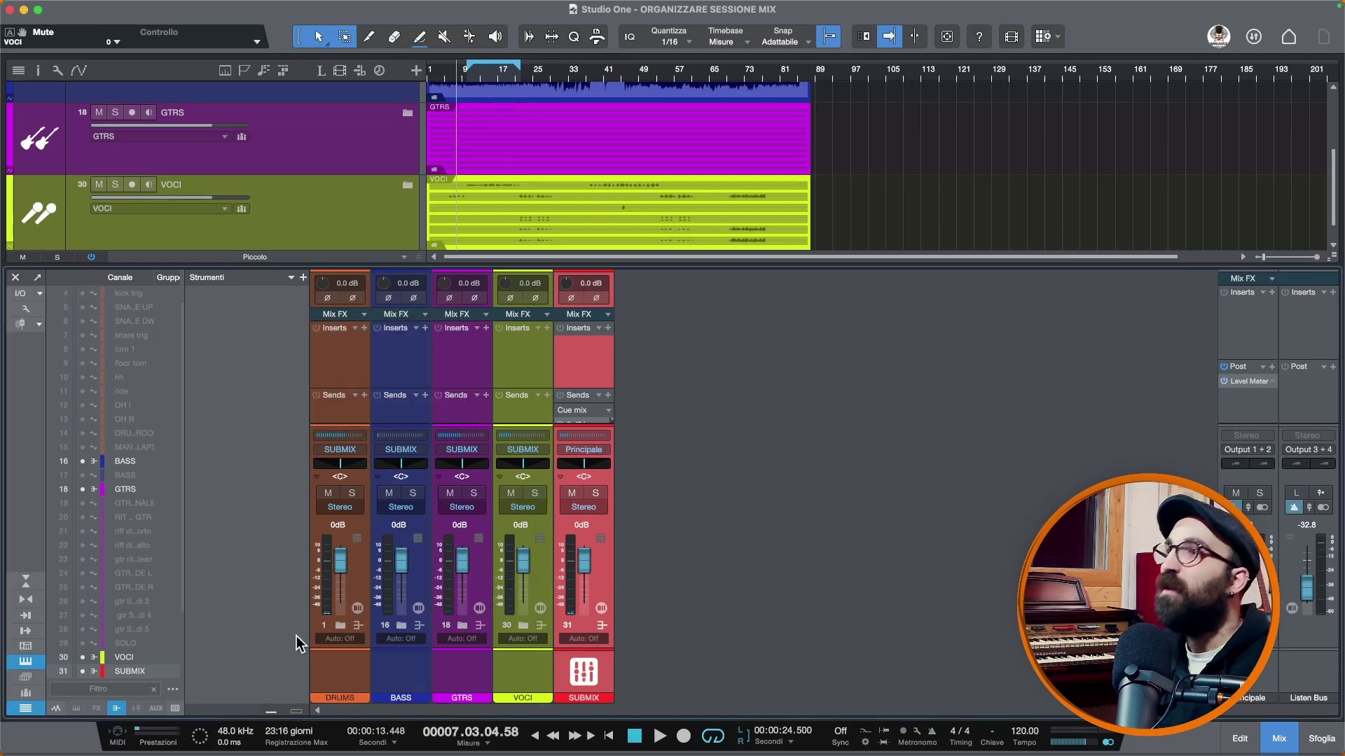
# Expand the DRUMS channels in the mixer and create a bus for the kick in, kick out and kick trig channels
pyautogui.click(341, 625)
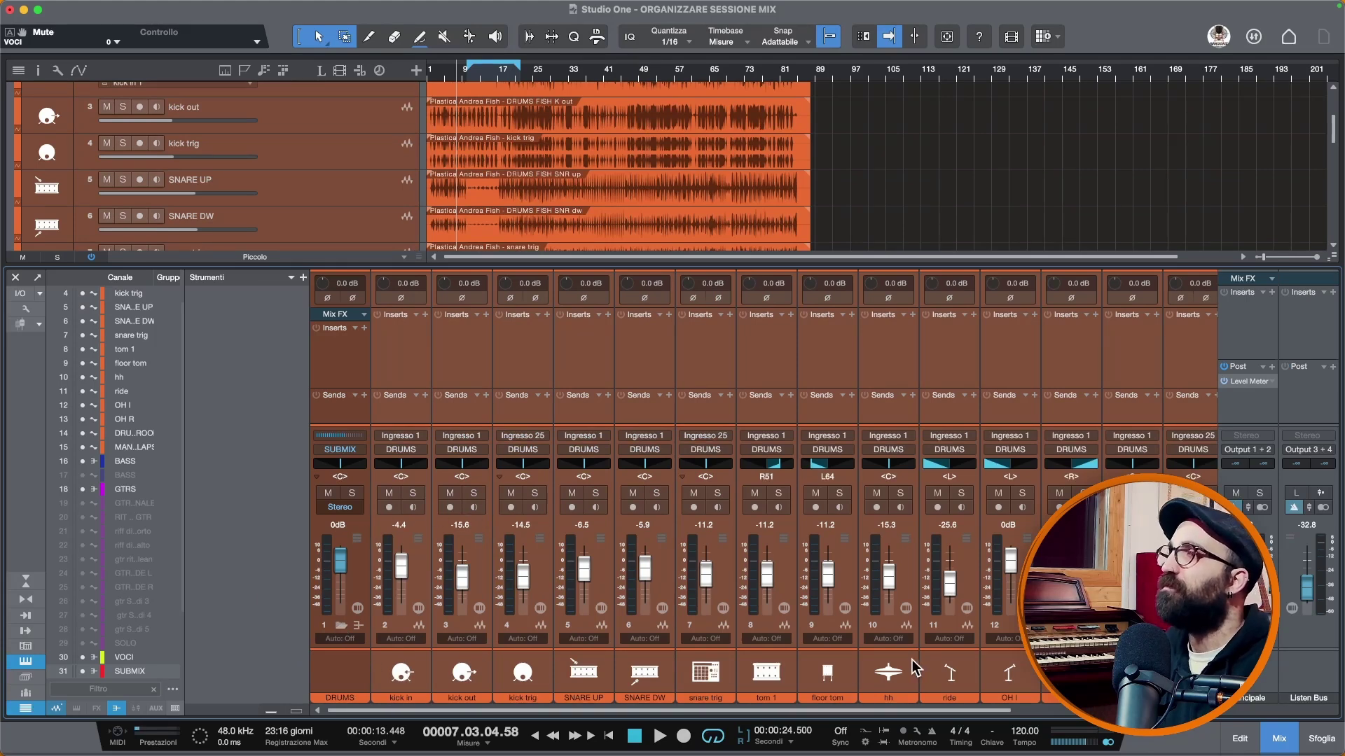
pyautogui.click(421, 671)
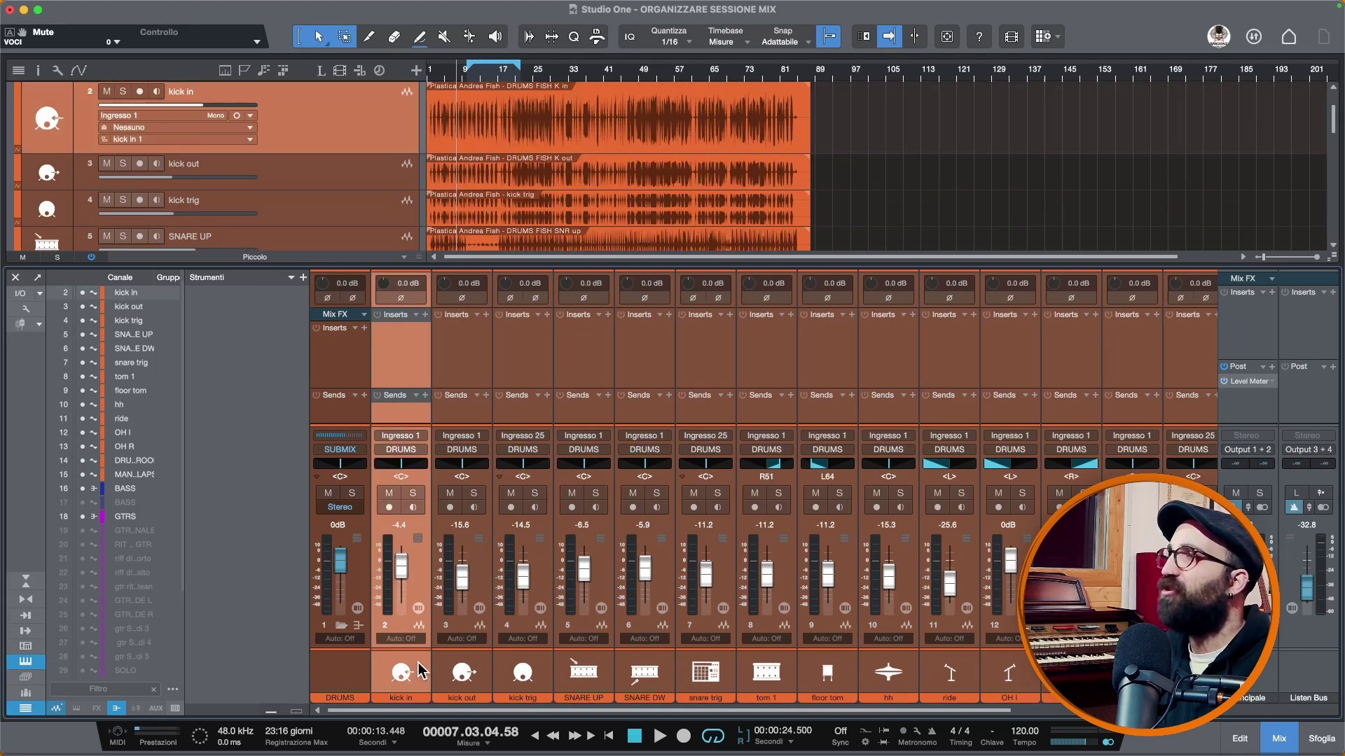
pyautogui.keyDown('shift'); pyautogui.click(465, 671); pyautogui.keyUp('shift')
pyautogui.keyDown('shift'); pyautogui.click(524, 671); pyautogui.keyUp('shift')
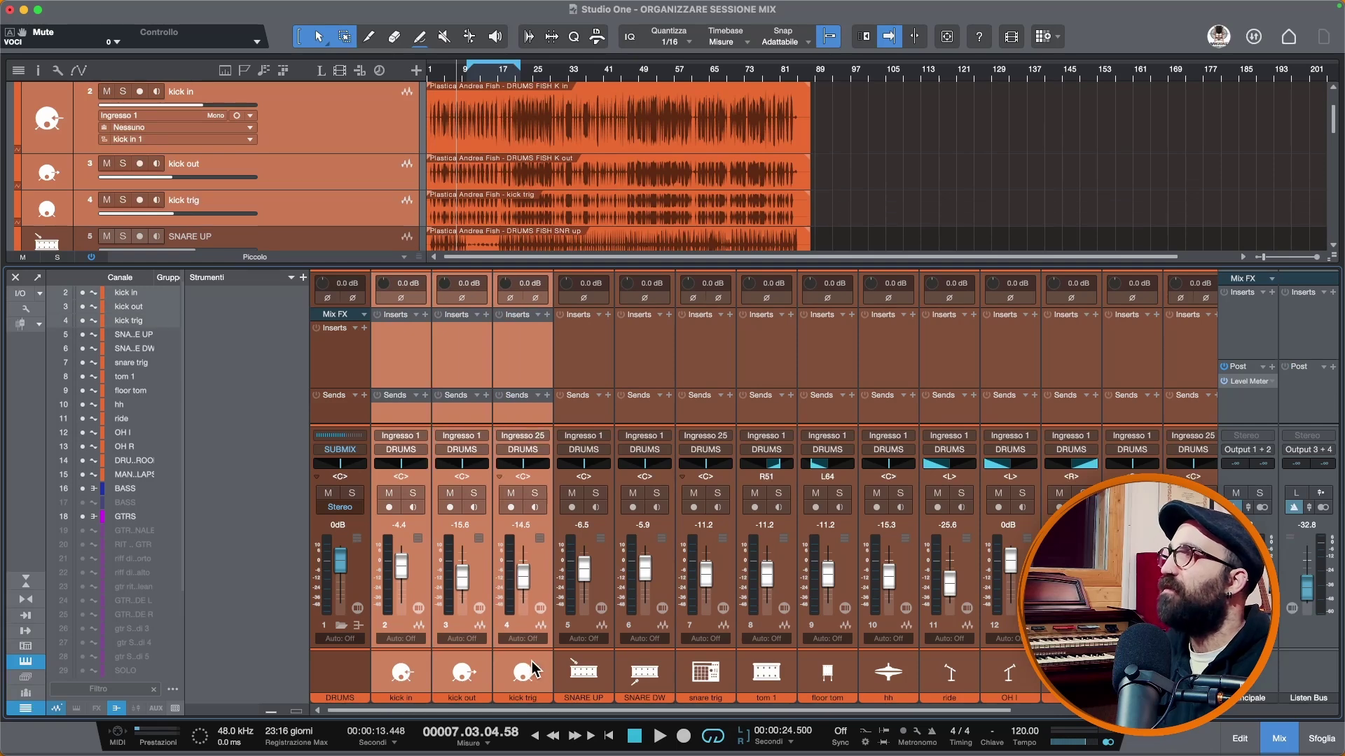
pyautogui.rightClick(537, 553)
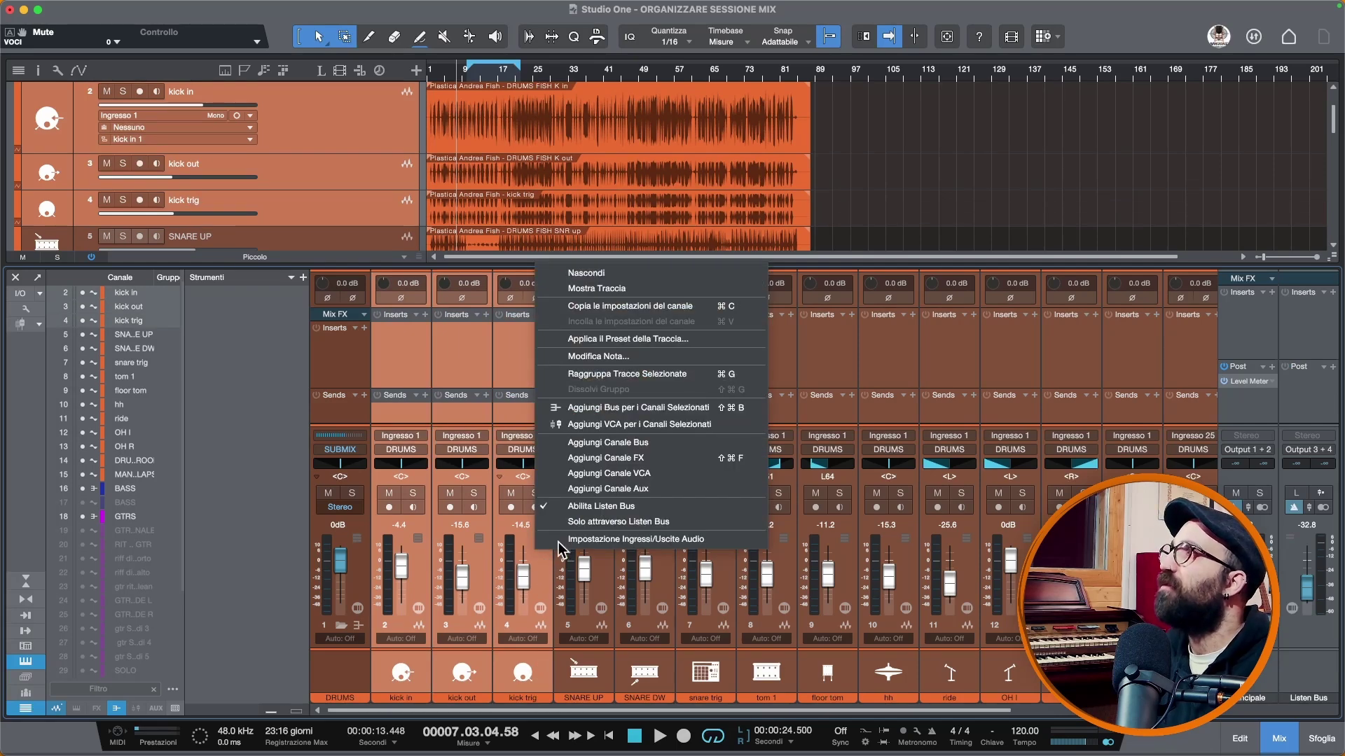
pyautogui.click(600, 409)
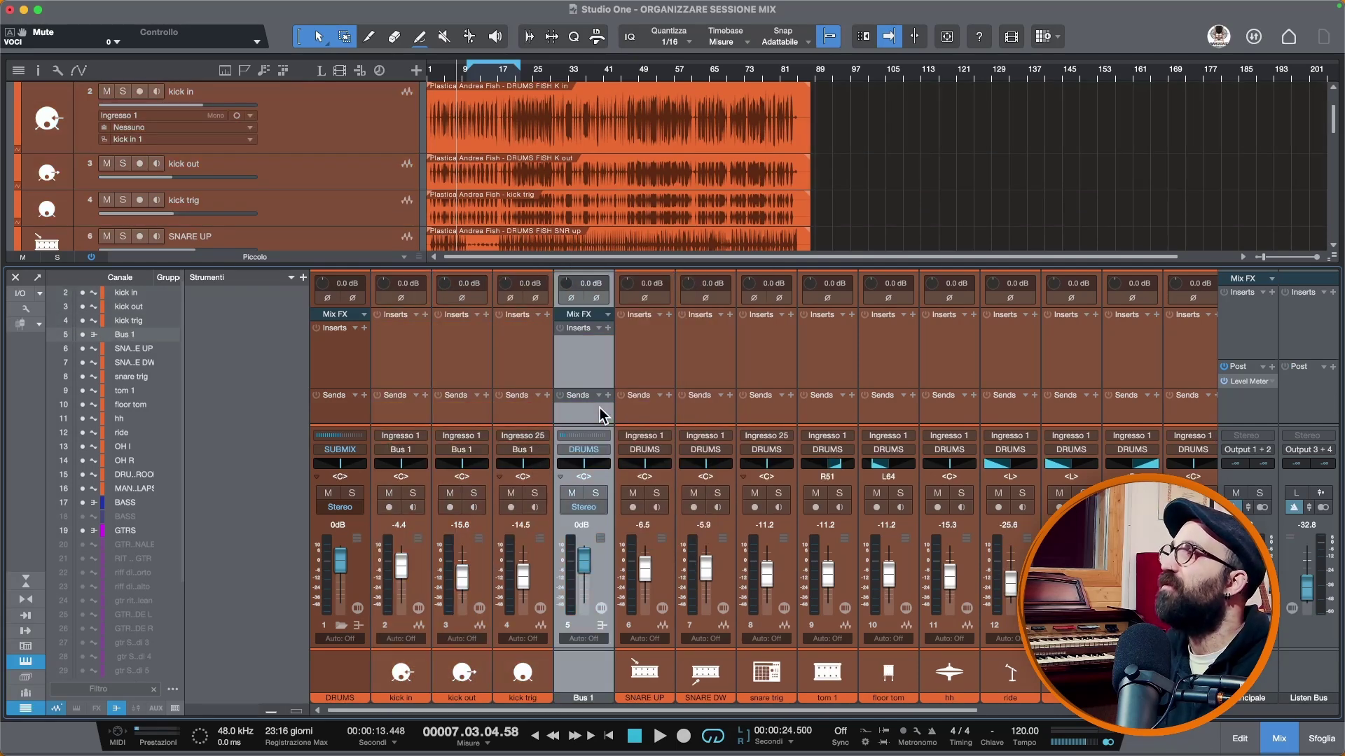
# Rename the new kick bus as KICK GRP
pyautogui.doubleClick(581, 698)
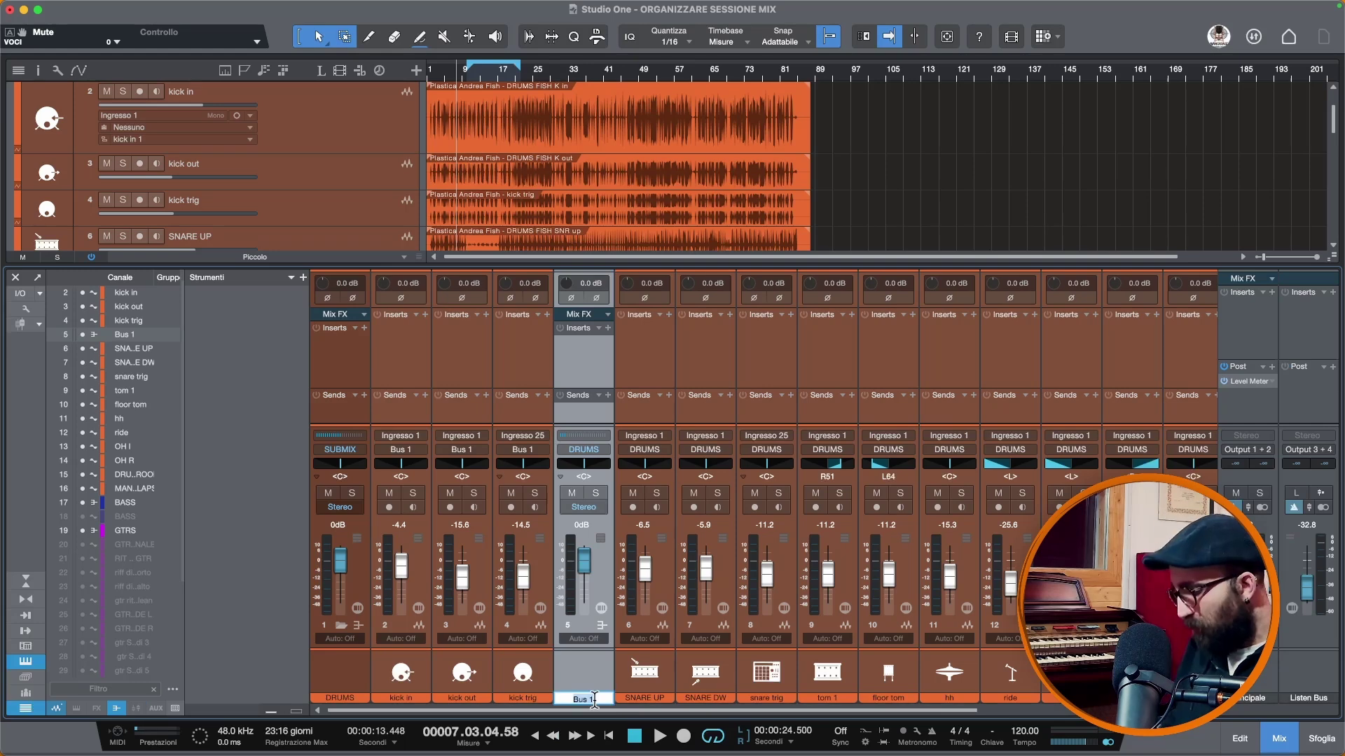
pyautogui.write('K')
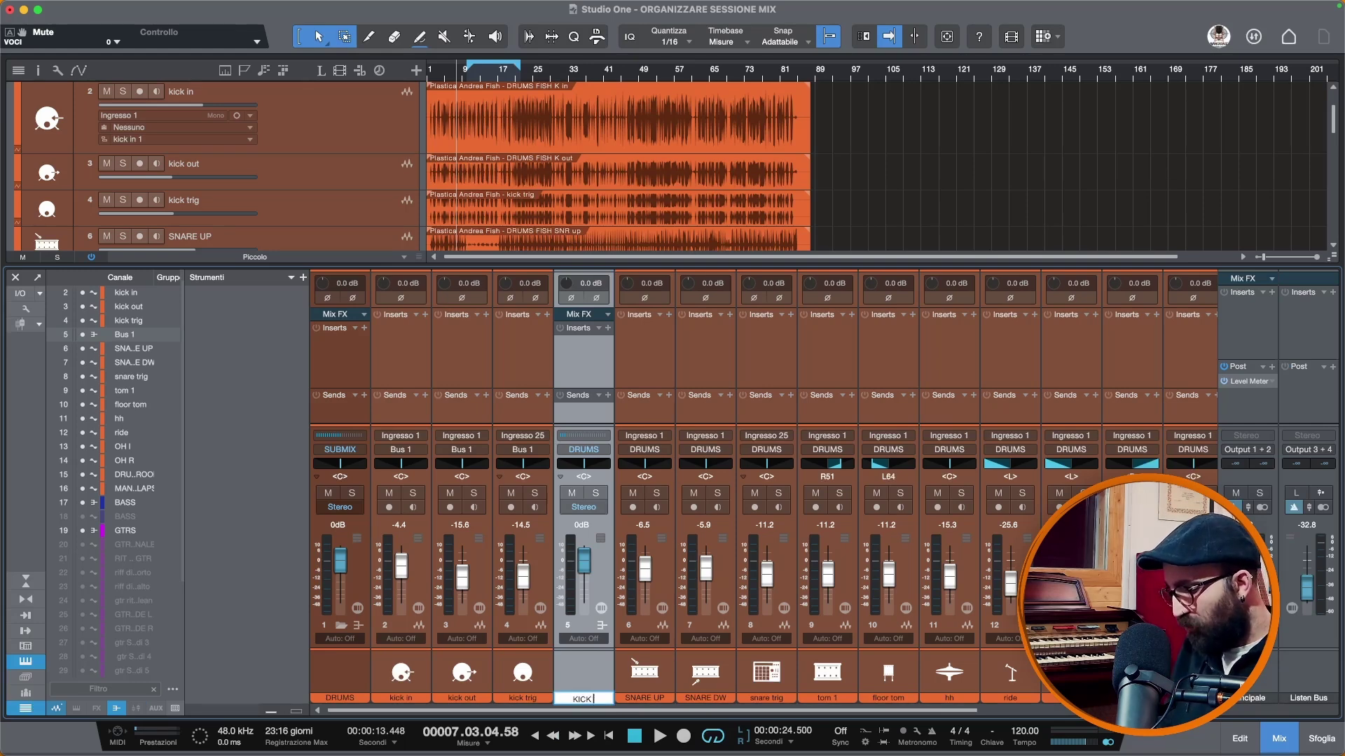
pyautogui.write('iCK GRP')
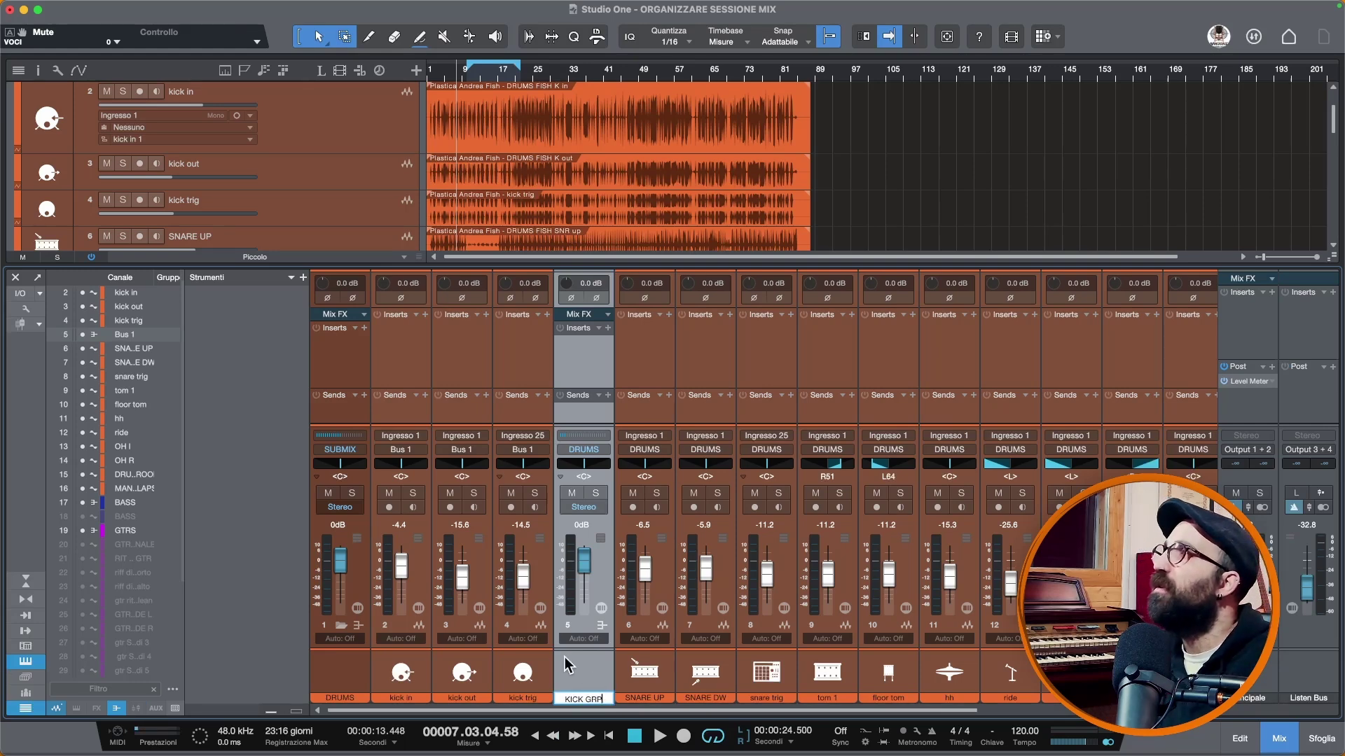
pyautogui.press('Return')
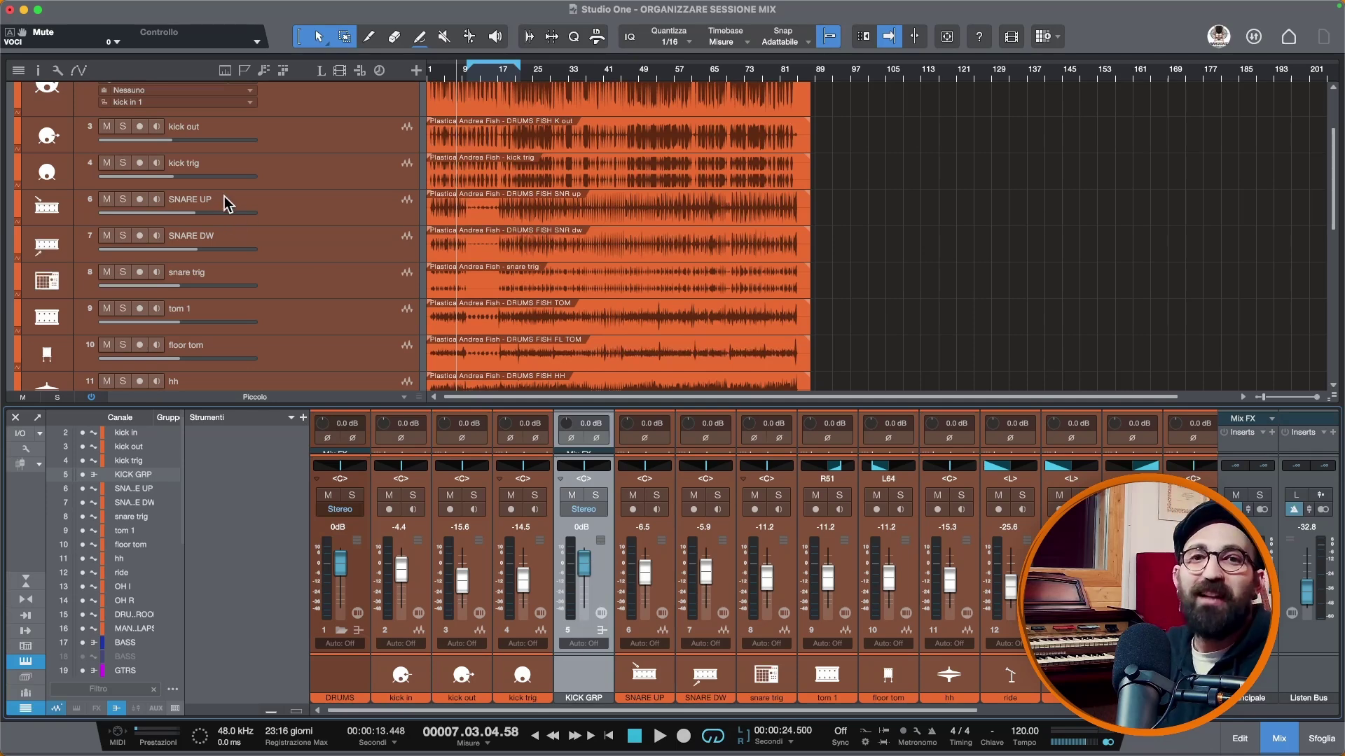
# Show the KICK GRP bus's volume automation track in the arrangement and colour the bus red
pyautogui.scroll(3, 238, 199)
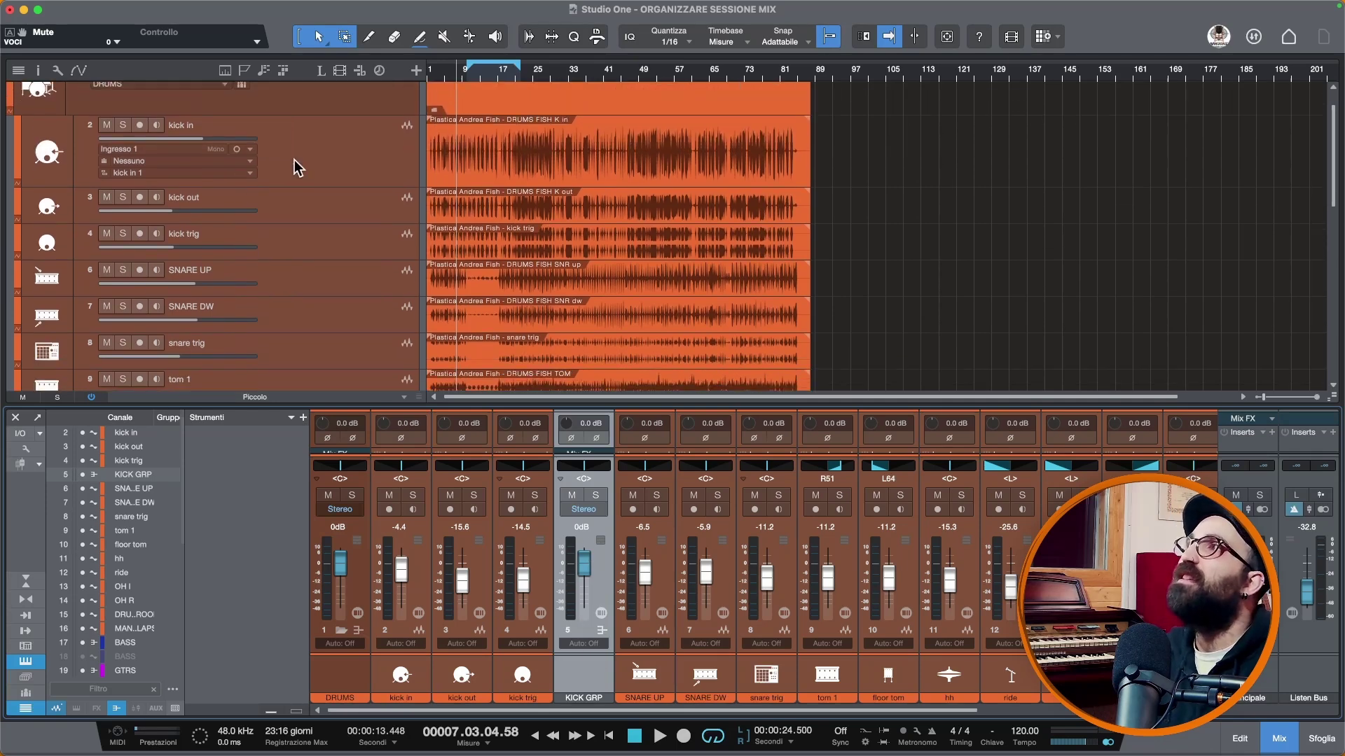
pyautogui.scroll(-5, 297, 168)
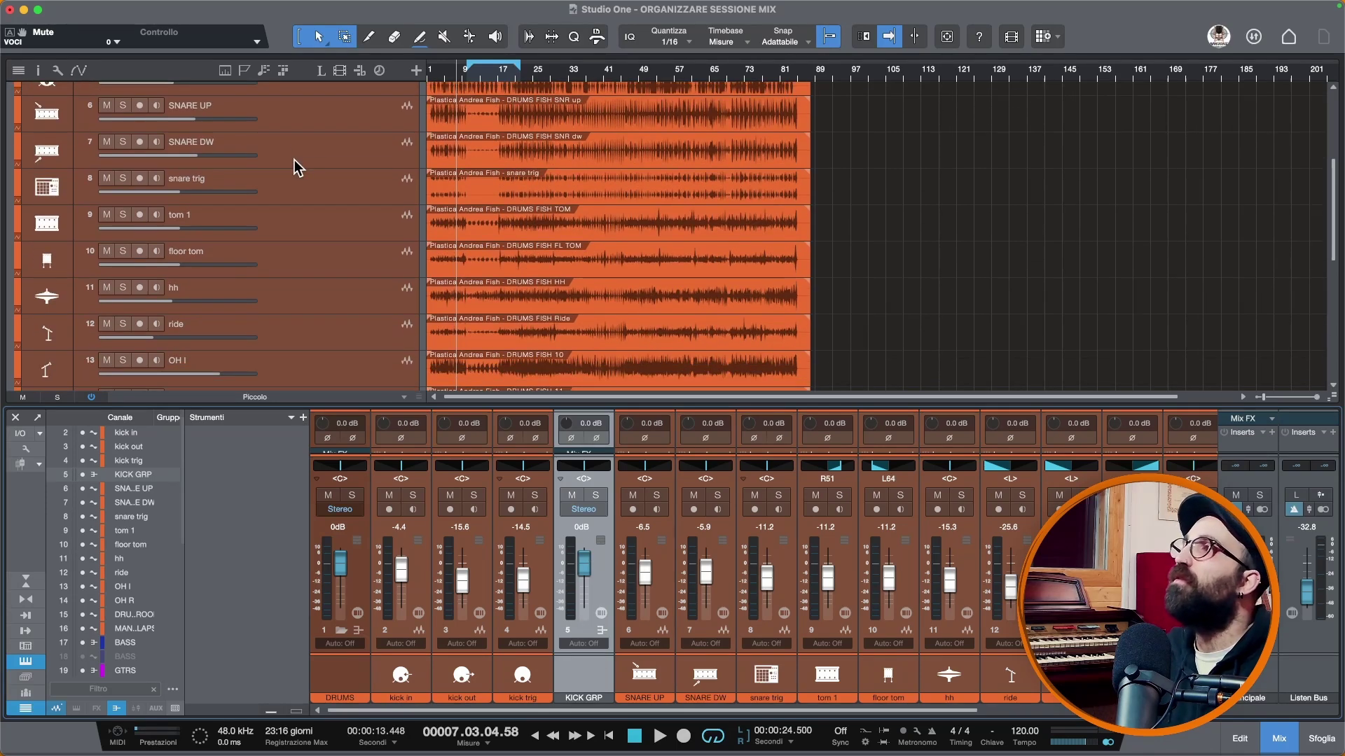
pyautogui.rightClick(585, 567)
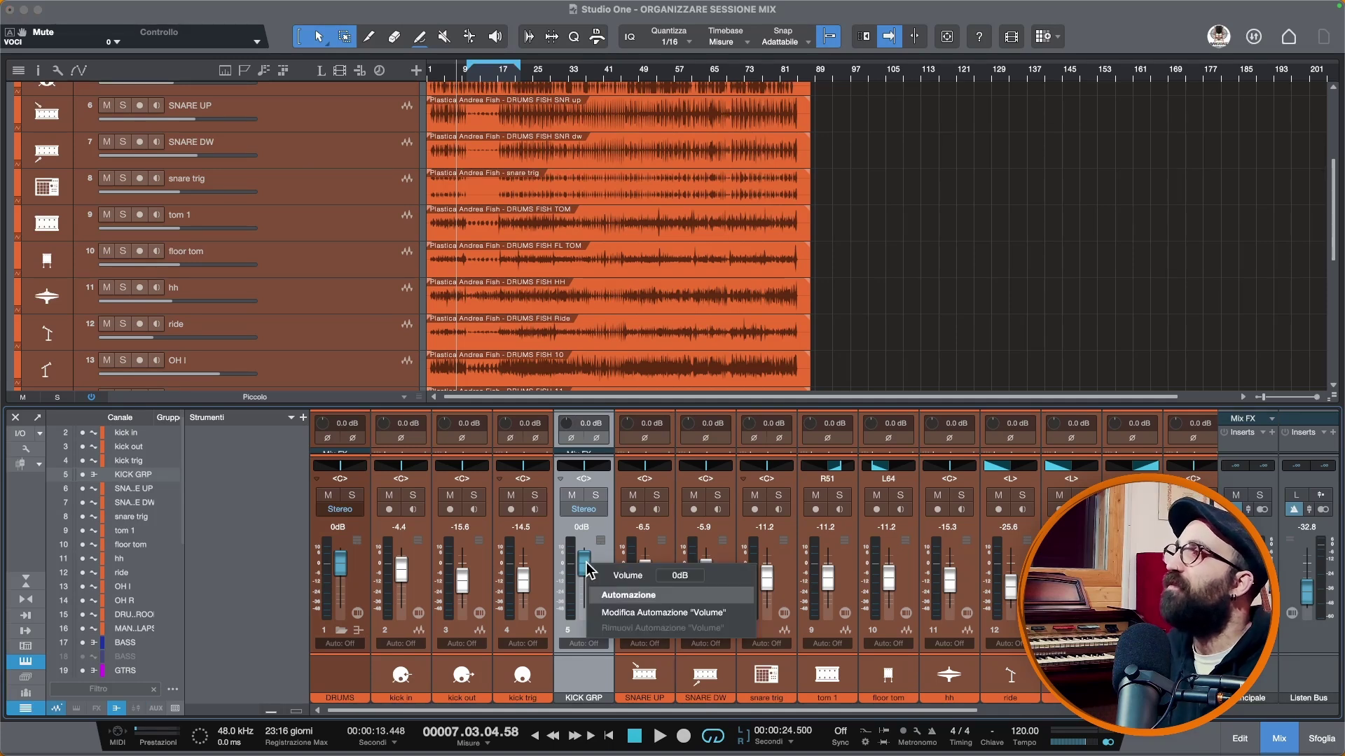
pyautogui.click(630, 614)
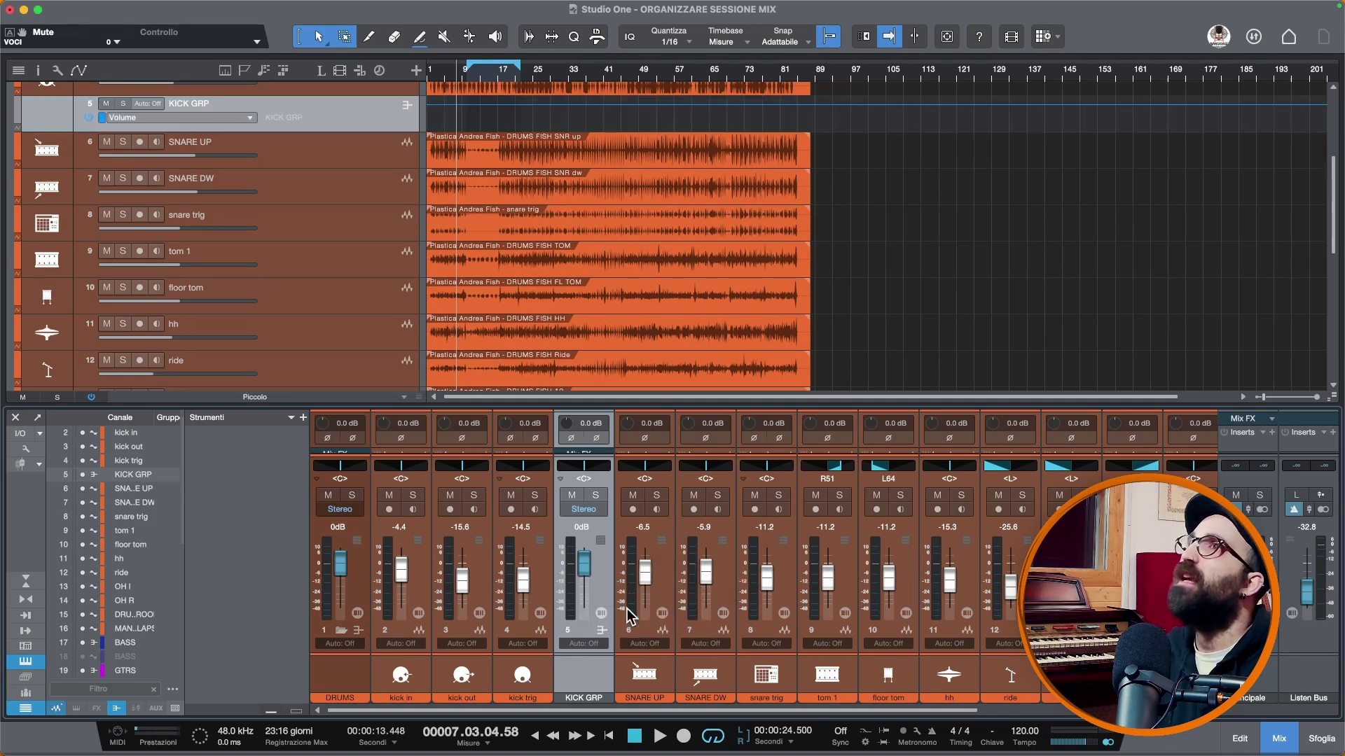
pyautogui.click(20, 113)
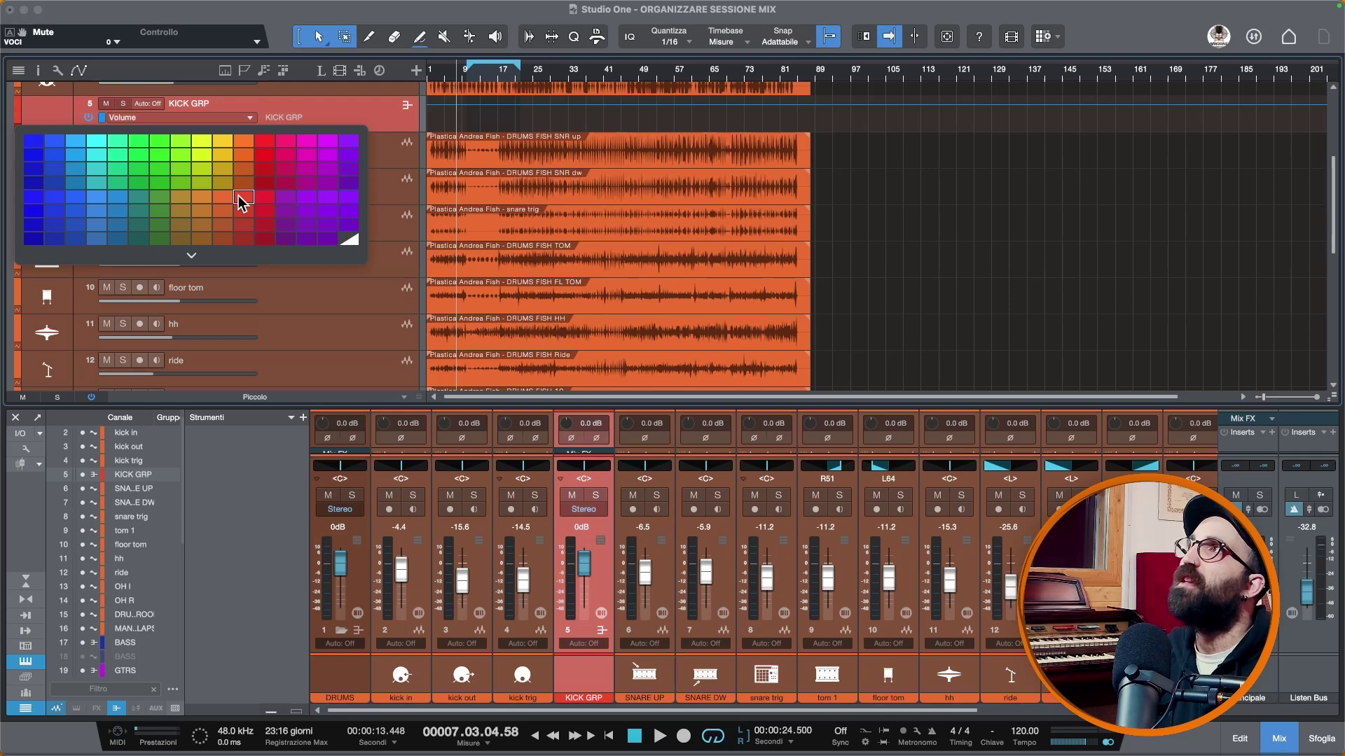
pyautogui.click(242, 198)
# Create a bus for the SNARE UP, SNARE DW and snare trig channels
pyautogui.hscroll(3, 607, 652)
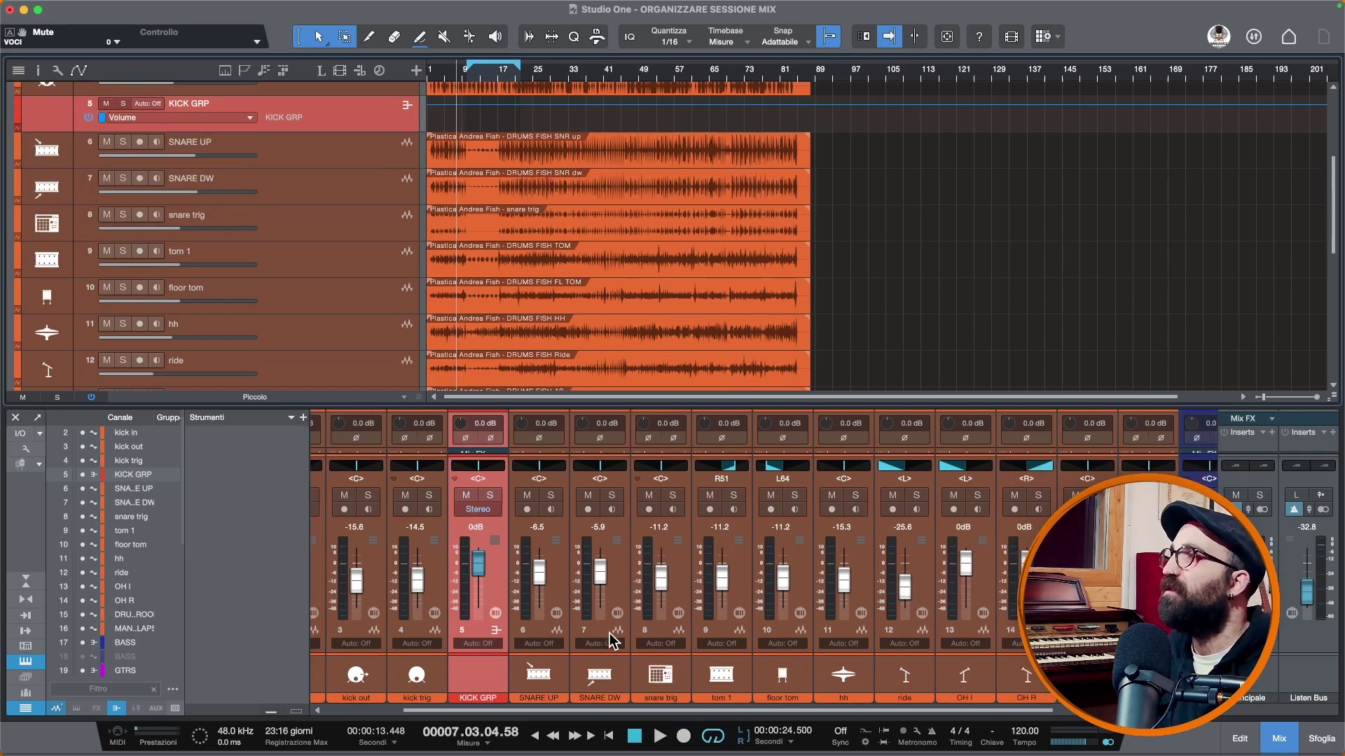
pyautogui.click(551, 678)
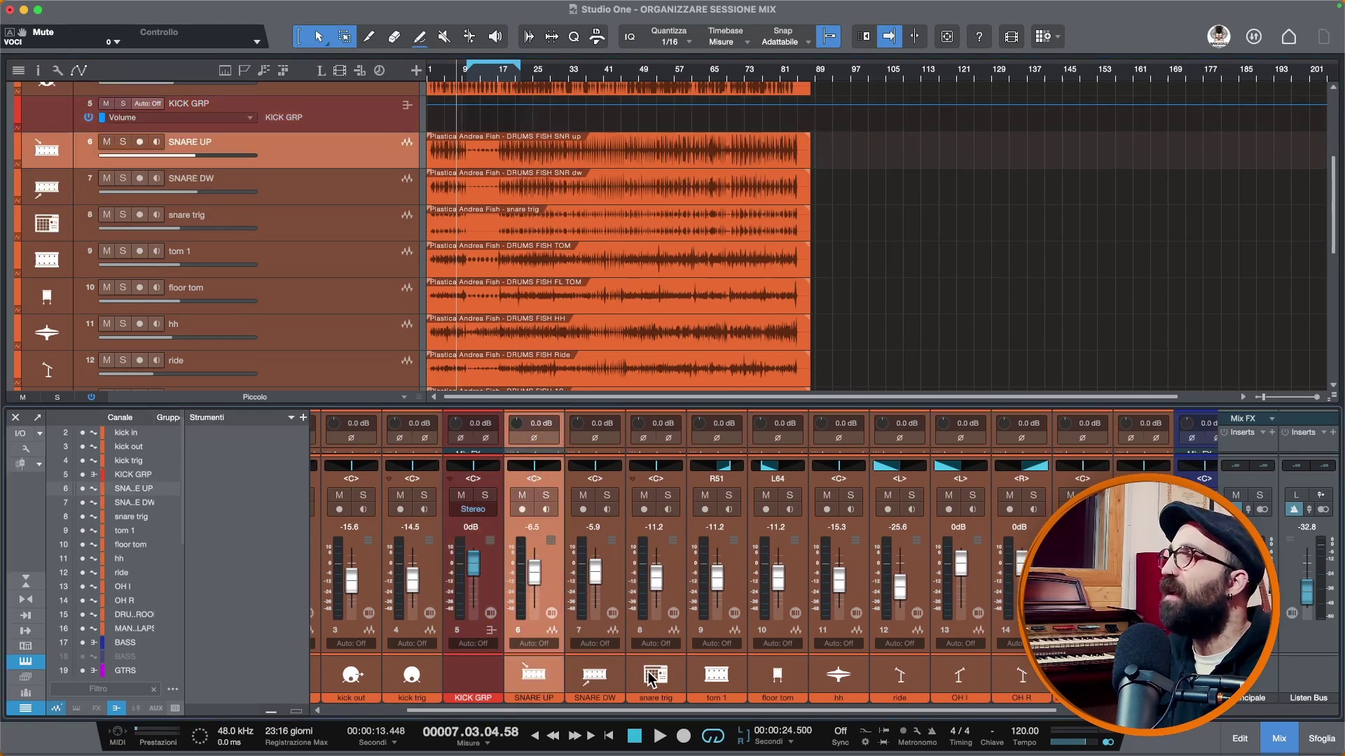
pyautogui.keyDown('shift'); pyautogui.click(678, 678); pyautogui.keyUp('shift')
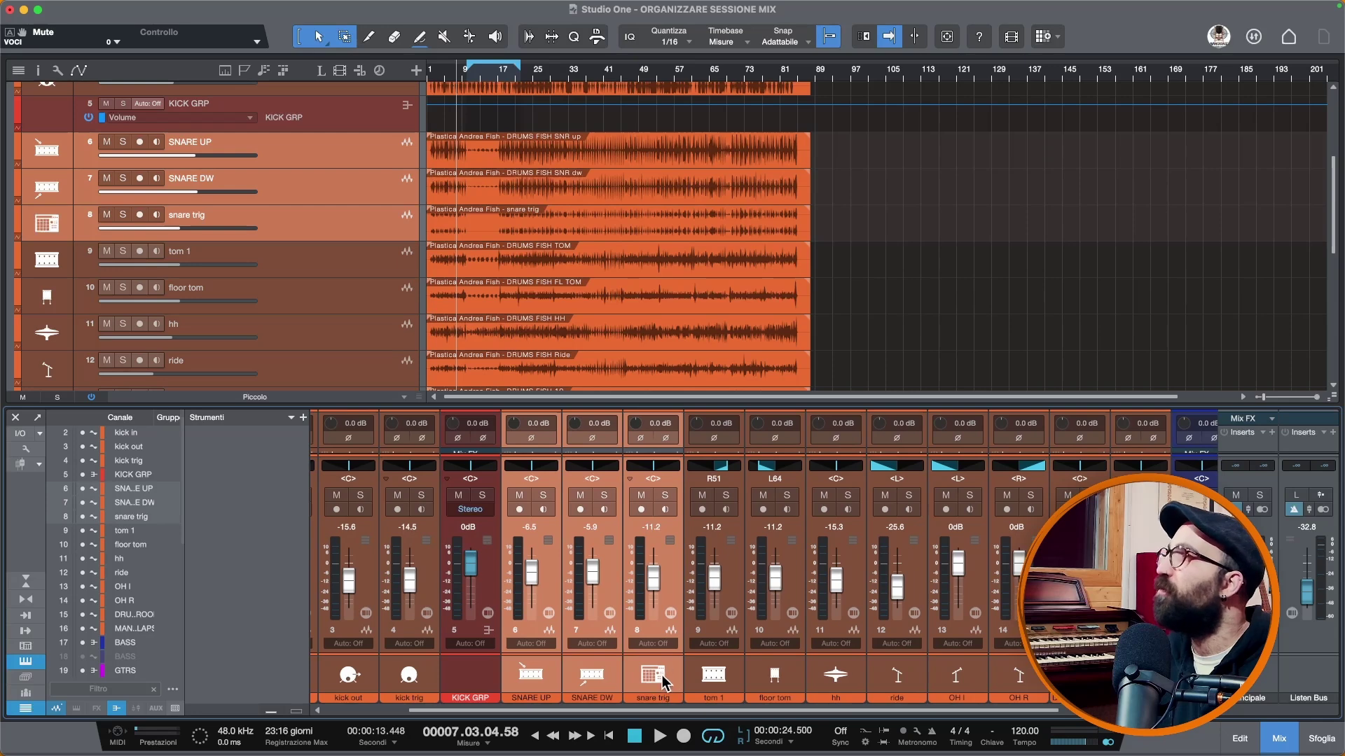
pyautogui.hscroll(1, 658, 681)
pyautogui.rightClick(625, 585)
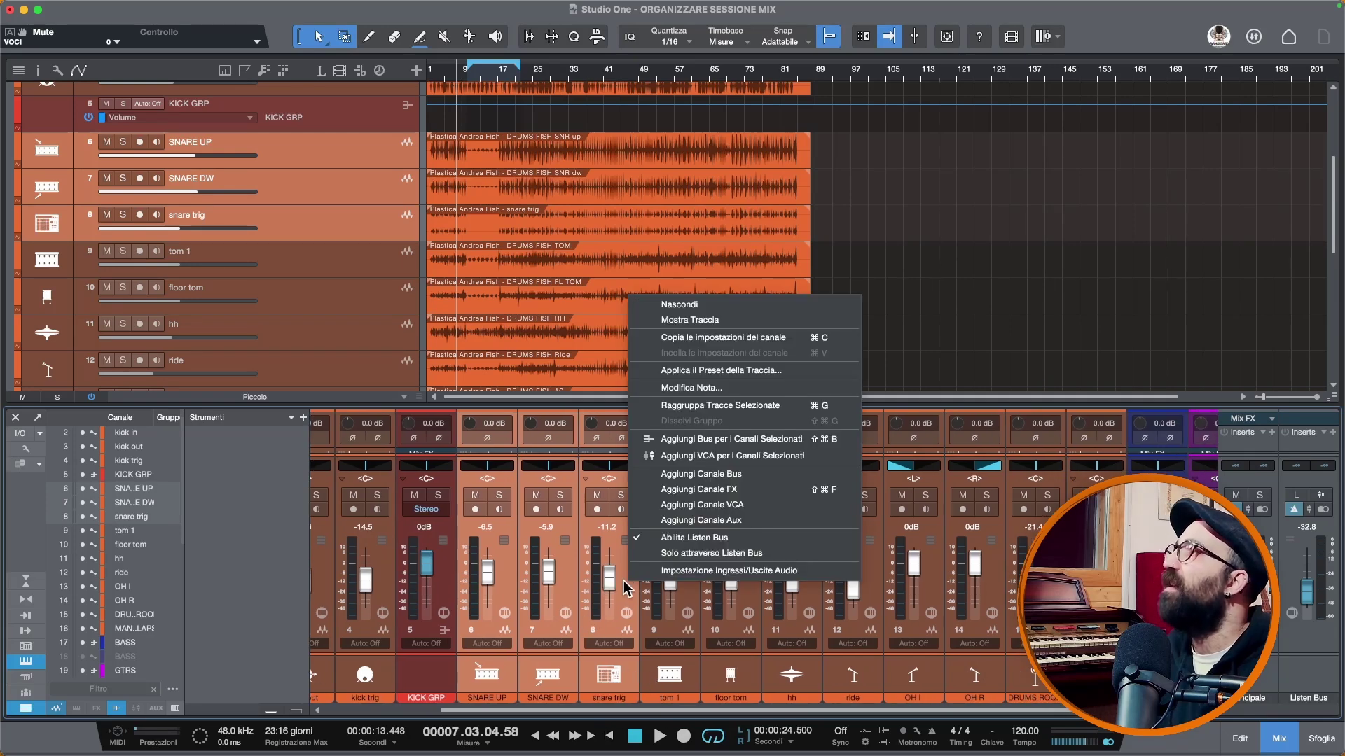
pyautogui.click(746, 440)
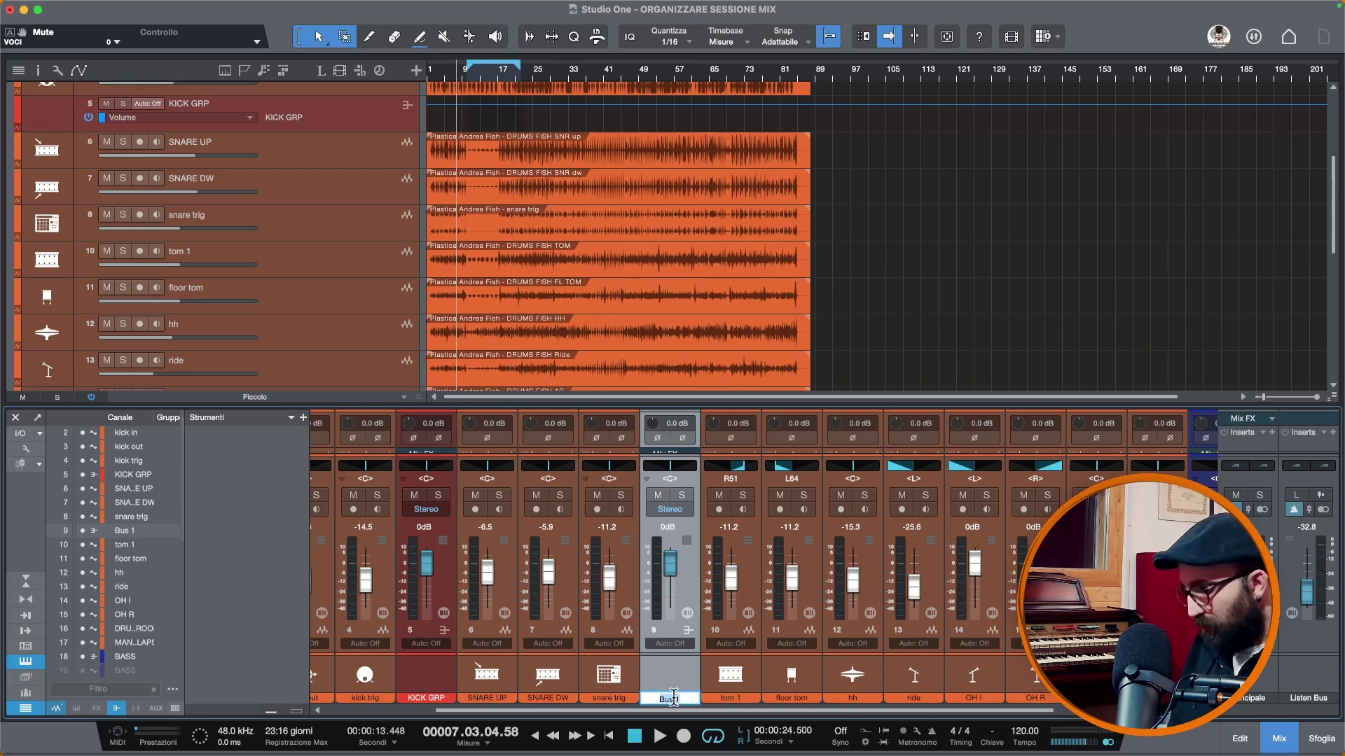
# Rename the new snare bus as SNARE GRP
pyautogui.write('SNARE')
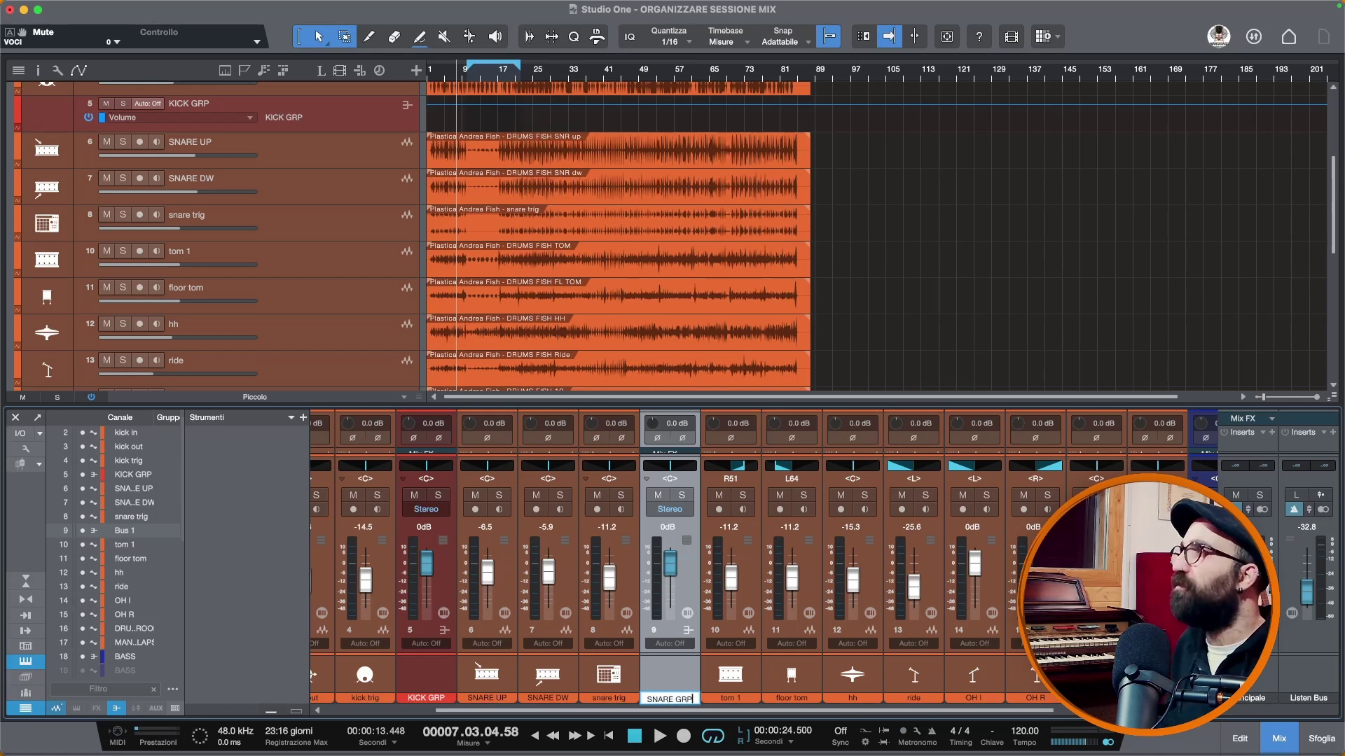
pyautogui.write(' GRP')
pyautogui.press('Return')
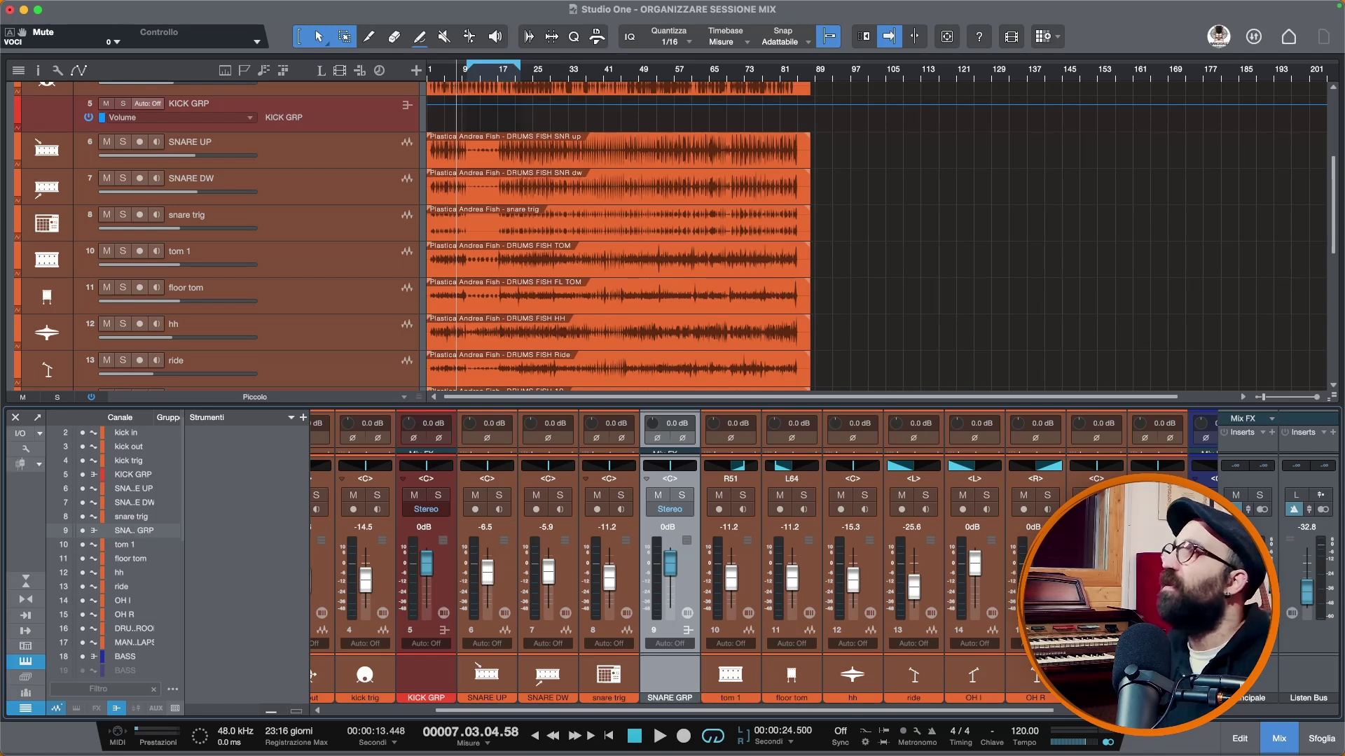
# Show the SNARE GRP bus's volume automation track in the arrangement and colour the bus crimson red
pyautogui.rightClick(674, 574)
pyautogui.click(695, 619)
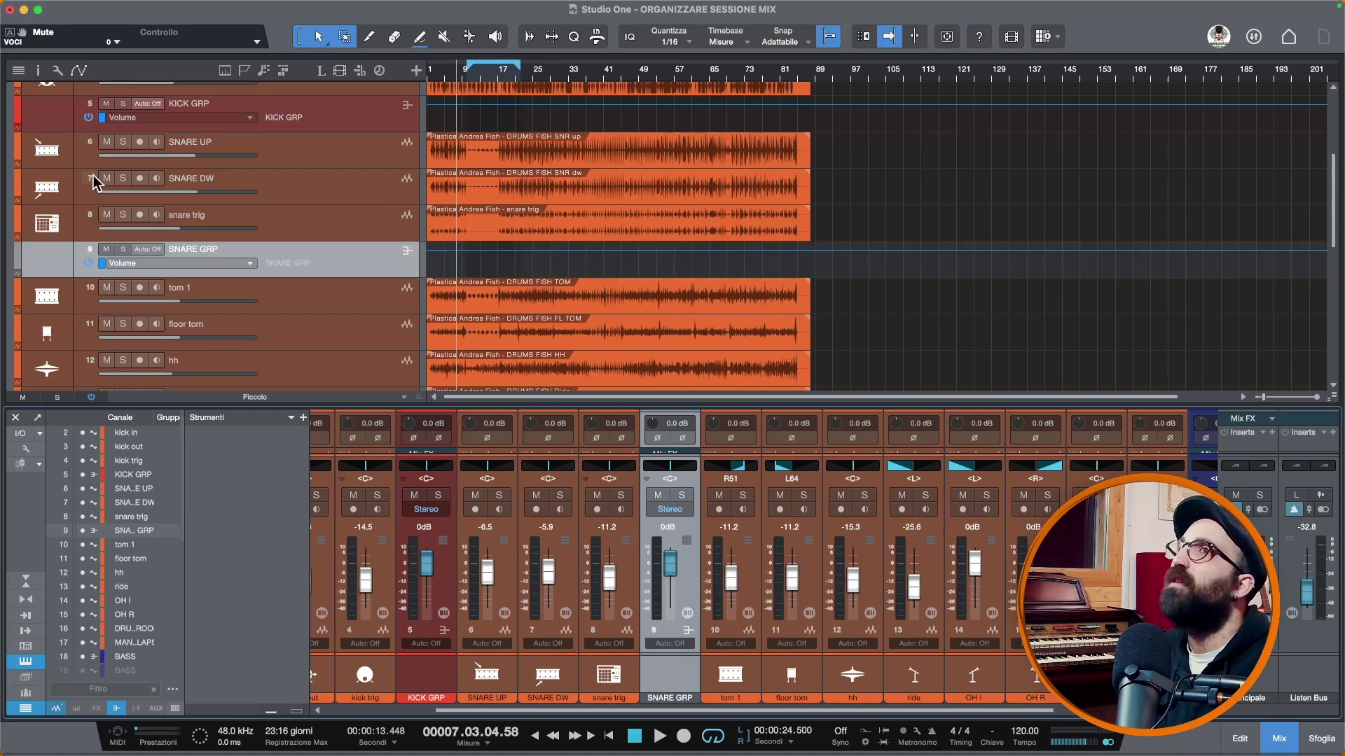
pyautogui.click(686, 699)
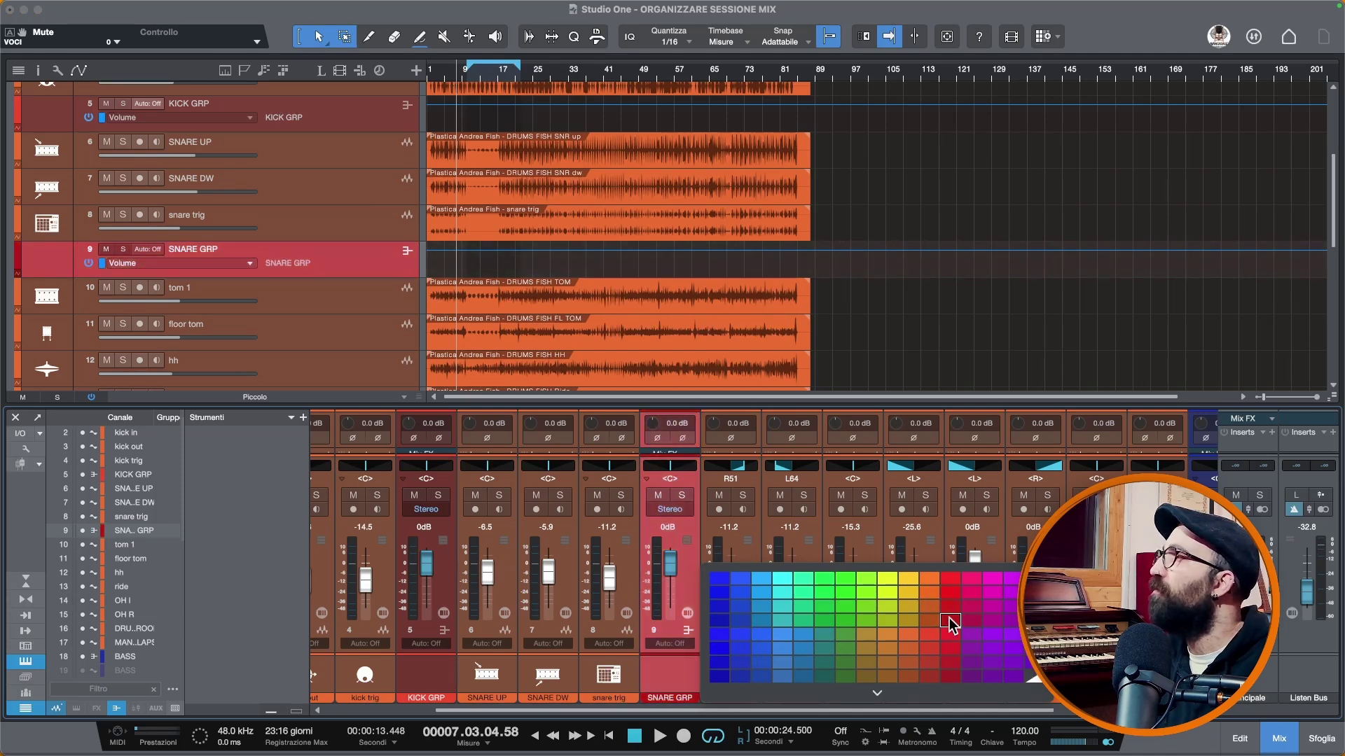
pyautogui.click(952, 639)
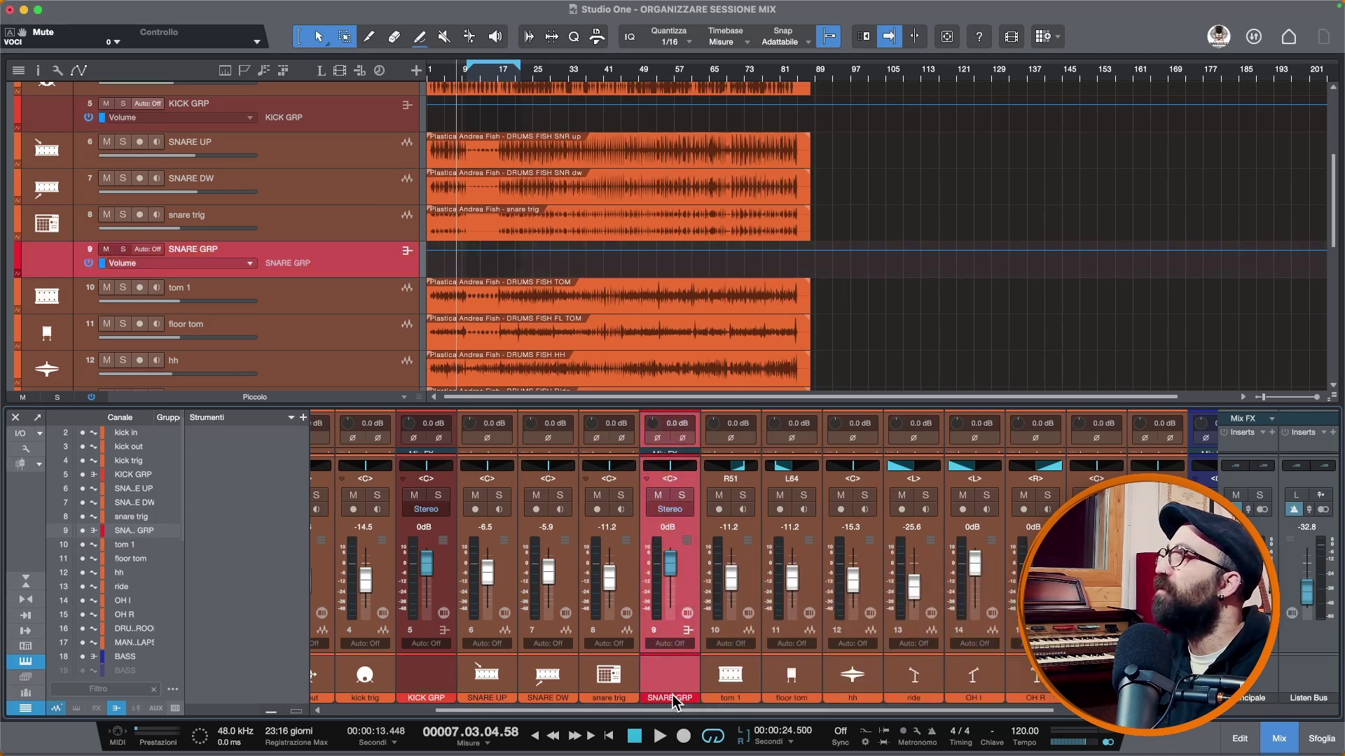
# Recolour the KICK GRP bus crimson red to match the SNARE GRP bus
pyautogui.click(446, 698)
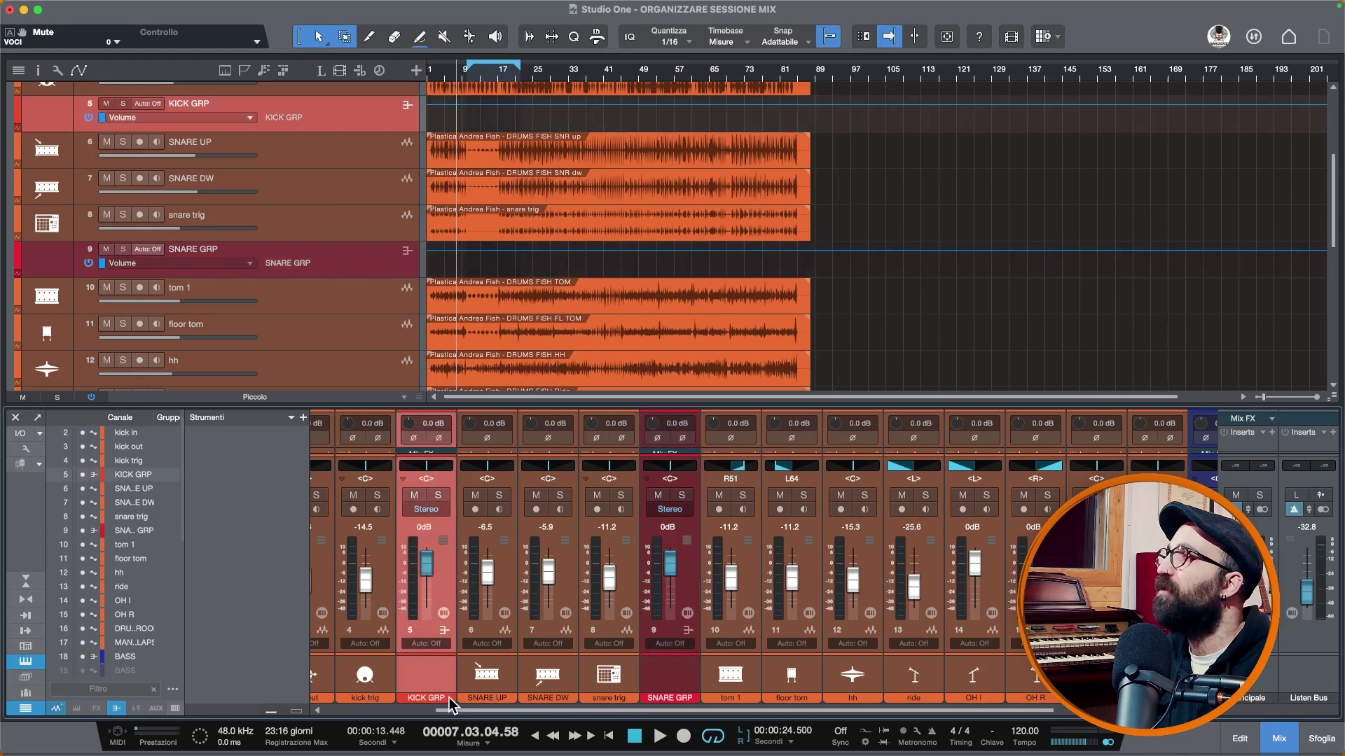
pyautogui.doubleClick(450, 699)
pyautogui.click(452, 677)
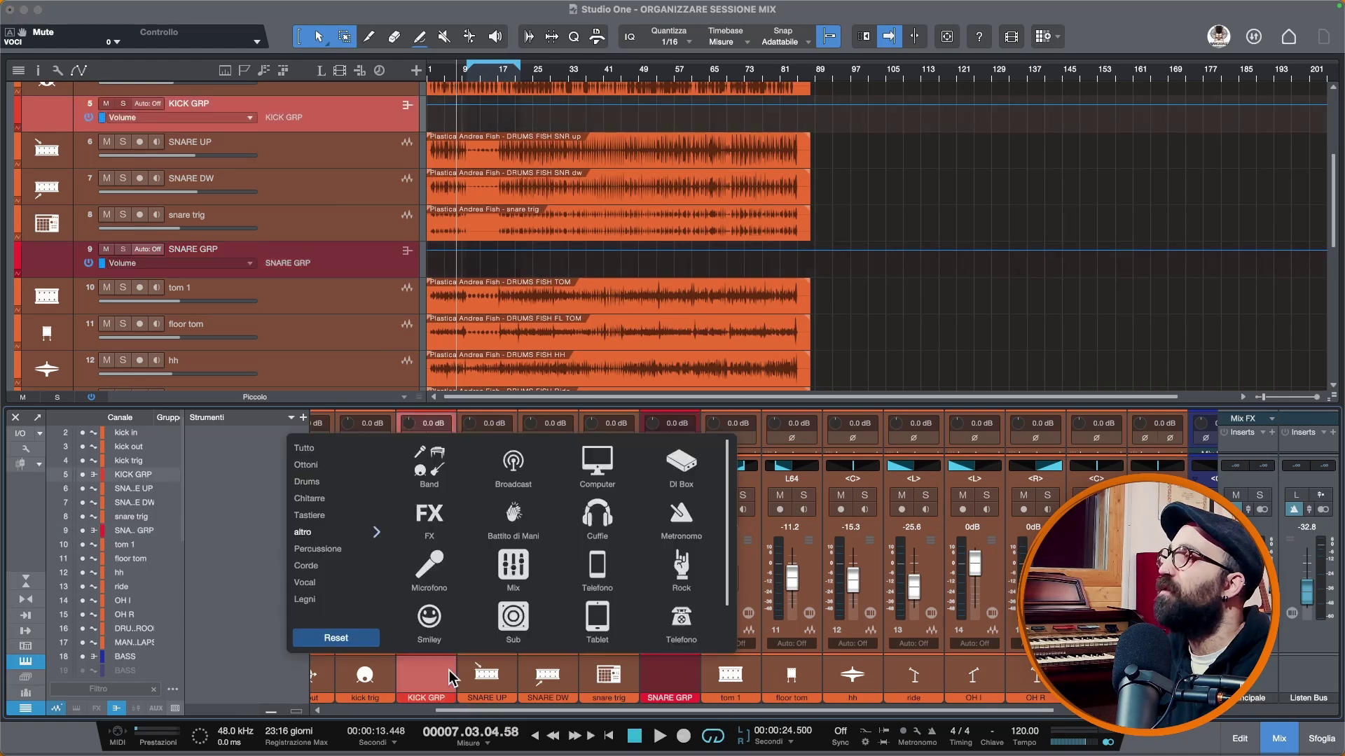
pyautogui.click(450, 699)
pyautogui.click(451, 703)
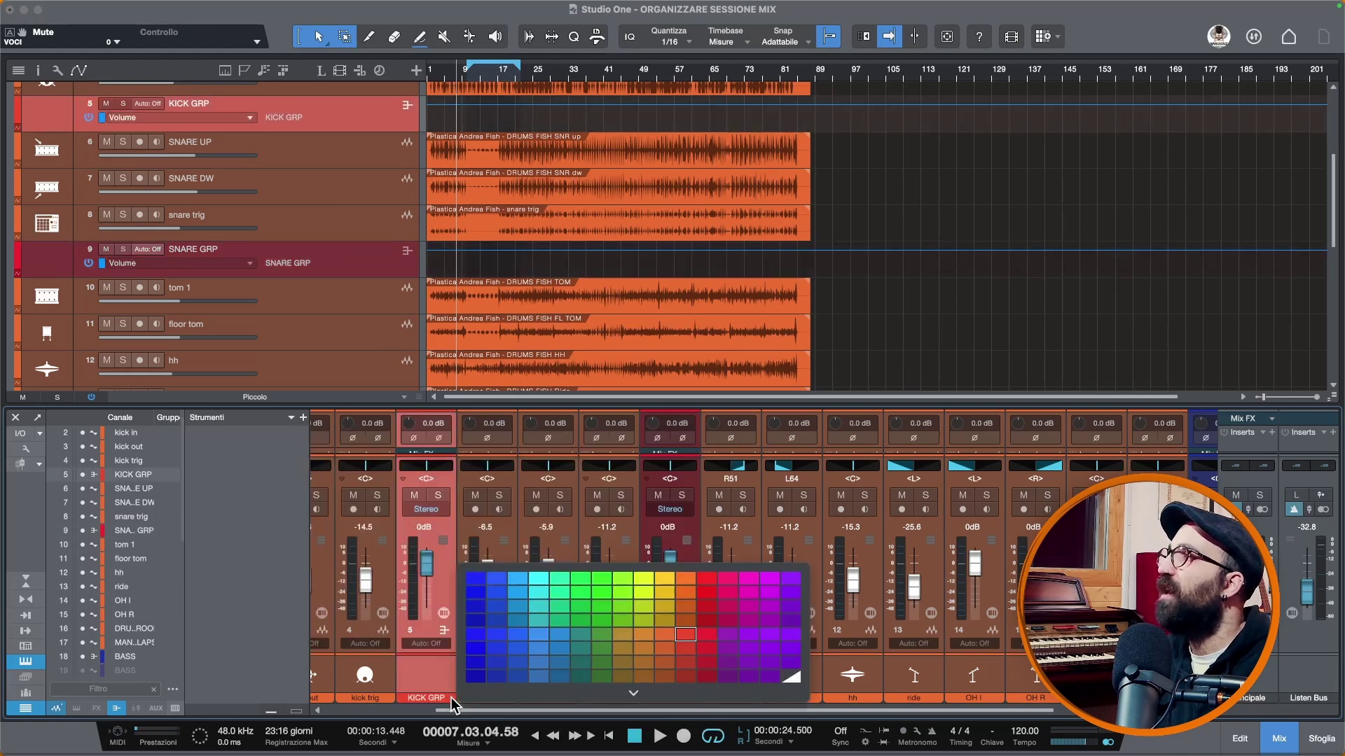
pyautogui.click(710, 635)
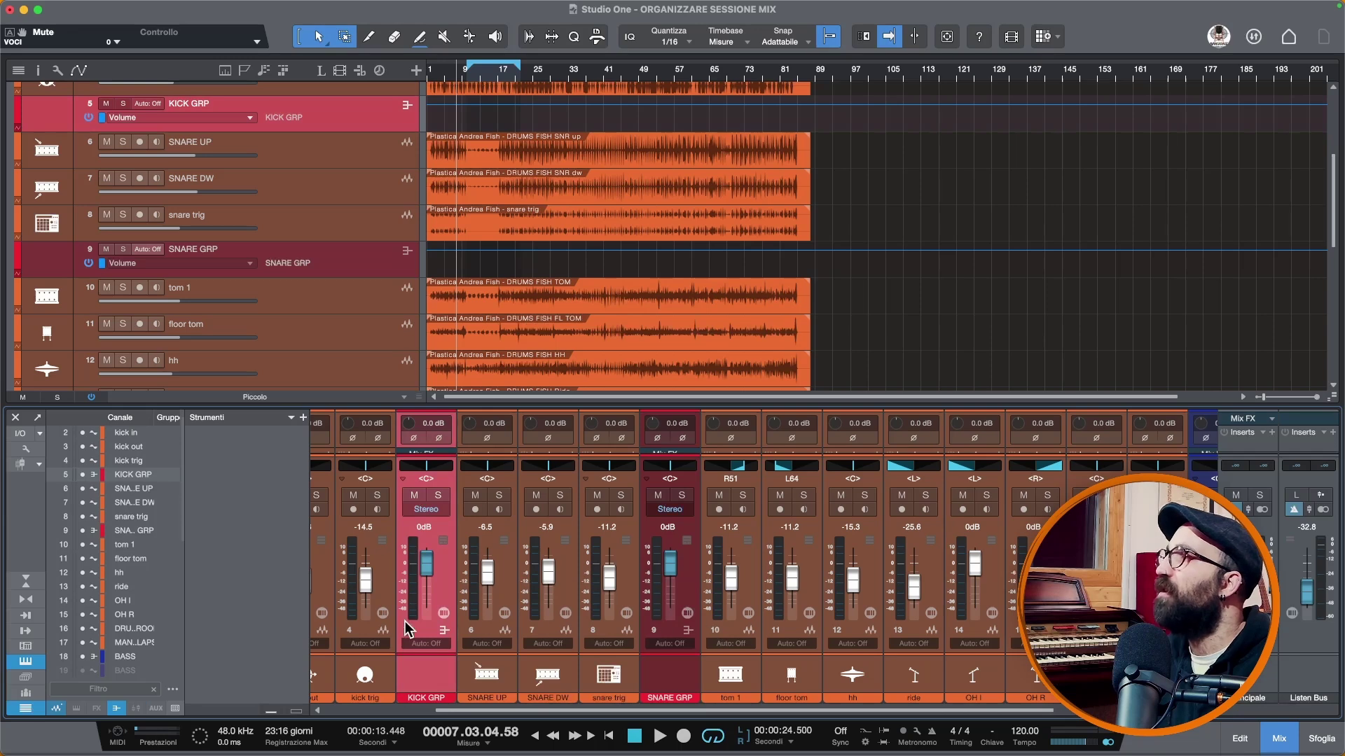
# Create a bus for the tom 1 and floor tom channels
pyautogui.click(674, 669)
pyautogui.hscroll(5, 683, 663)
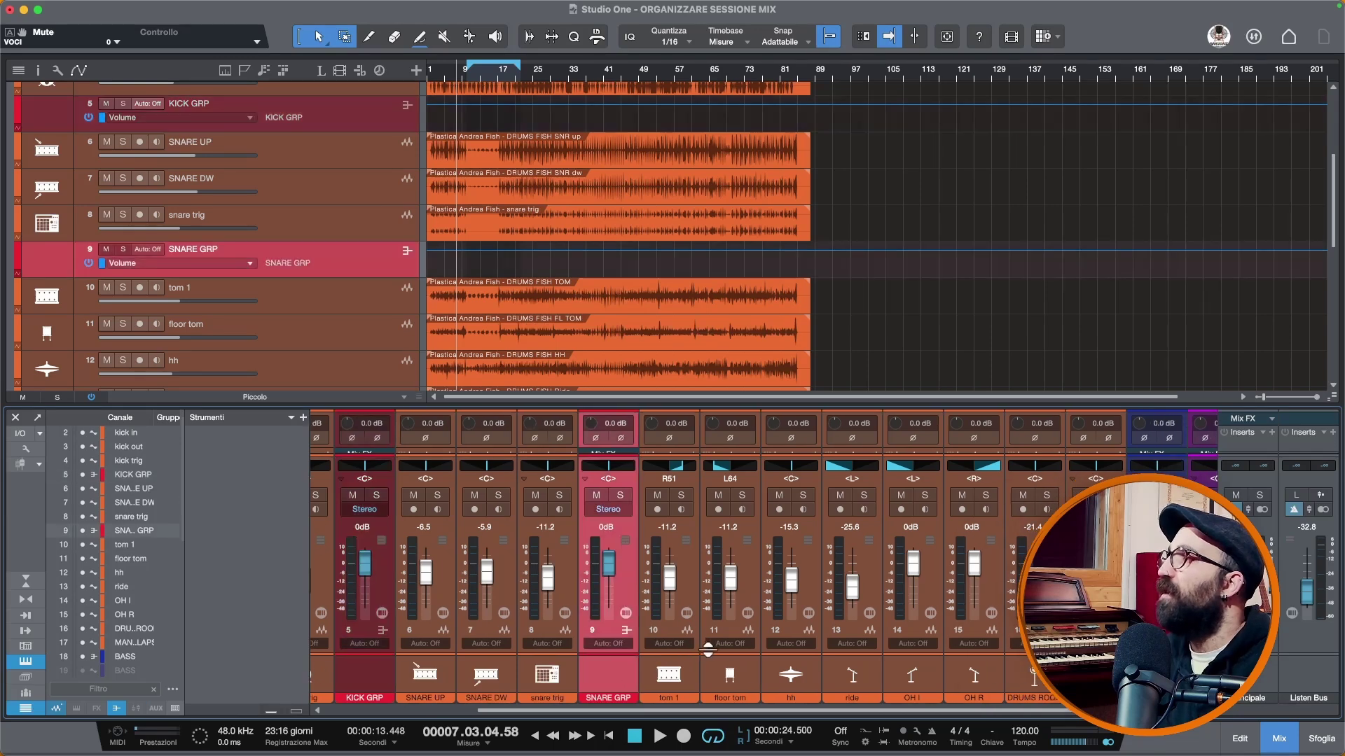
pyautogui.hscroll(1, 696, 652)
pyautogui.click(553, 671)
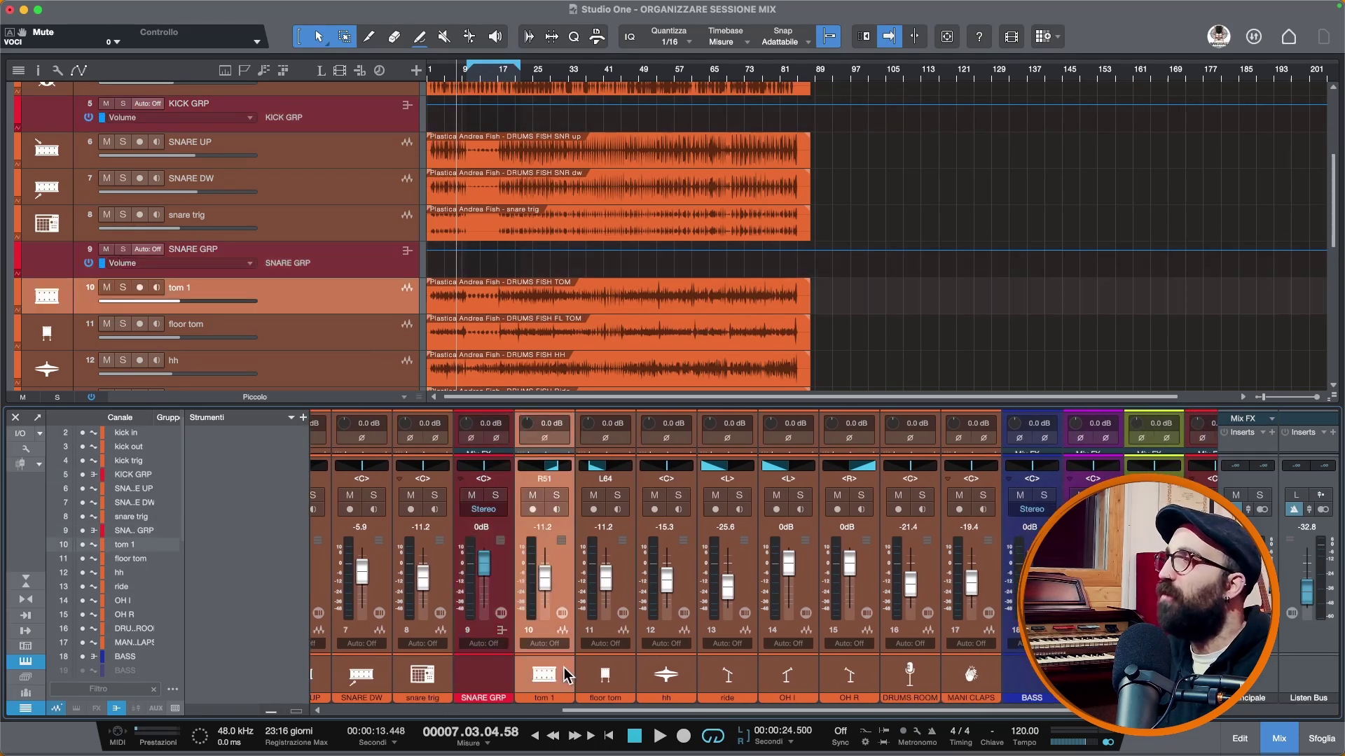
pyautogui.click(624, 675)
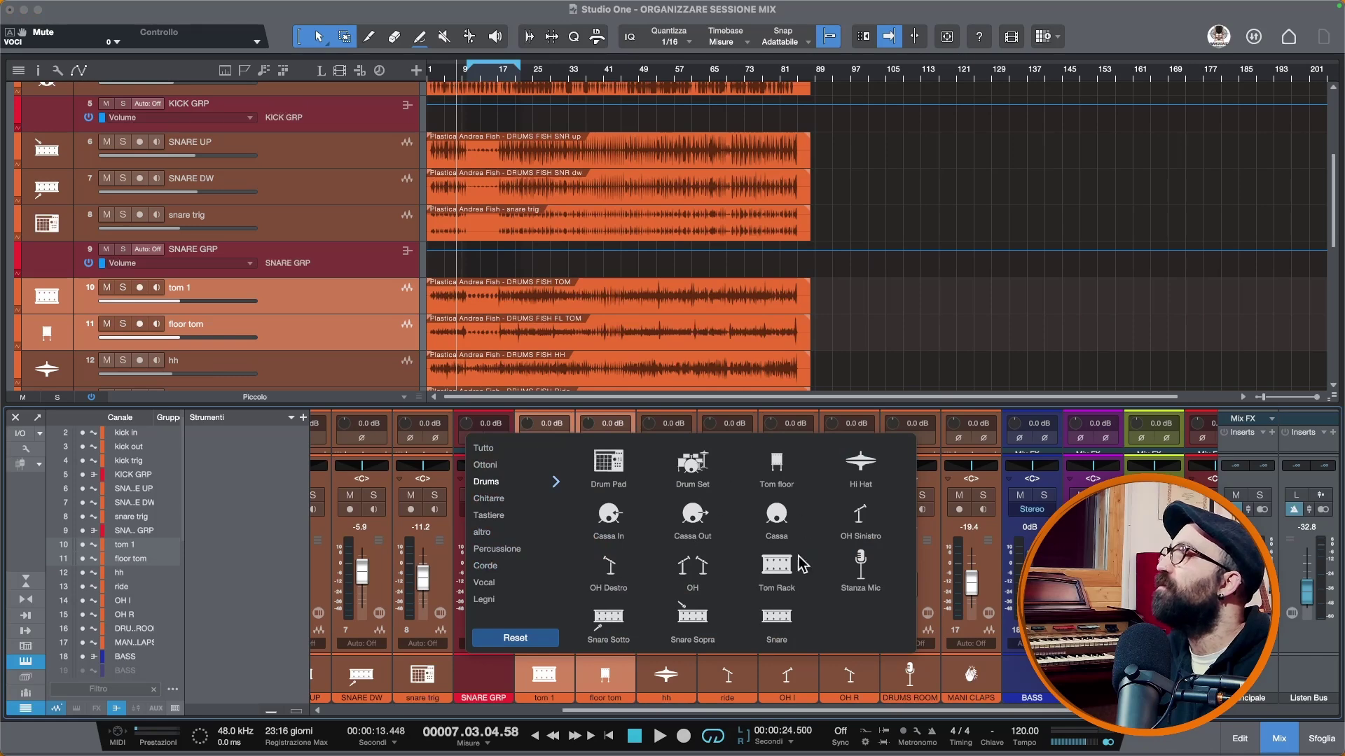
pyautogui.click(595, 663)
pyautogui.rightClick(611, 536)
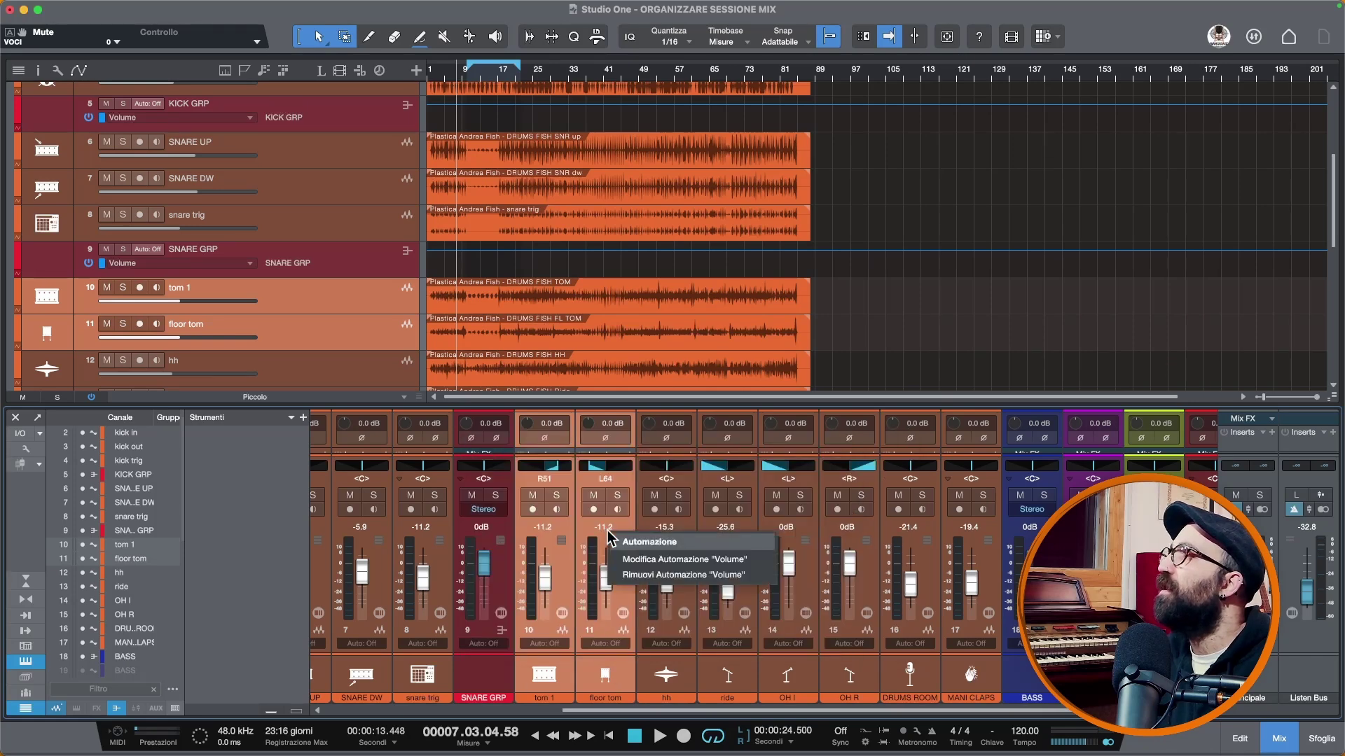
pyautogui.click(629, 531)
pyautogui.rightClick(628, 523)
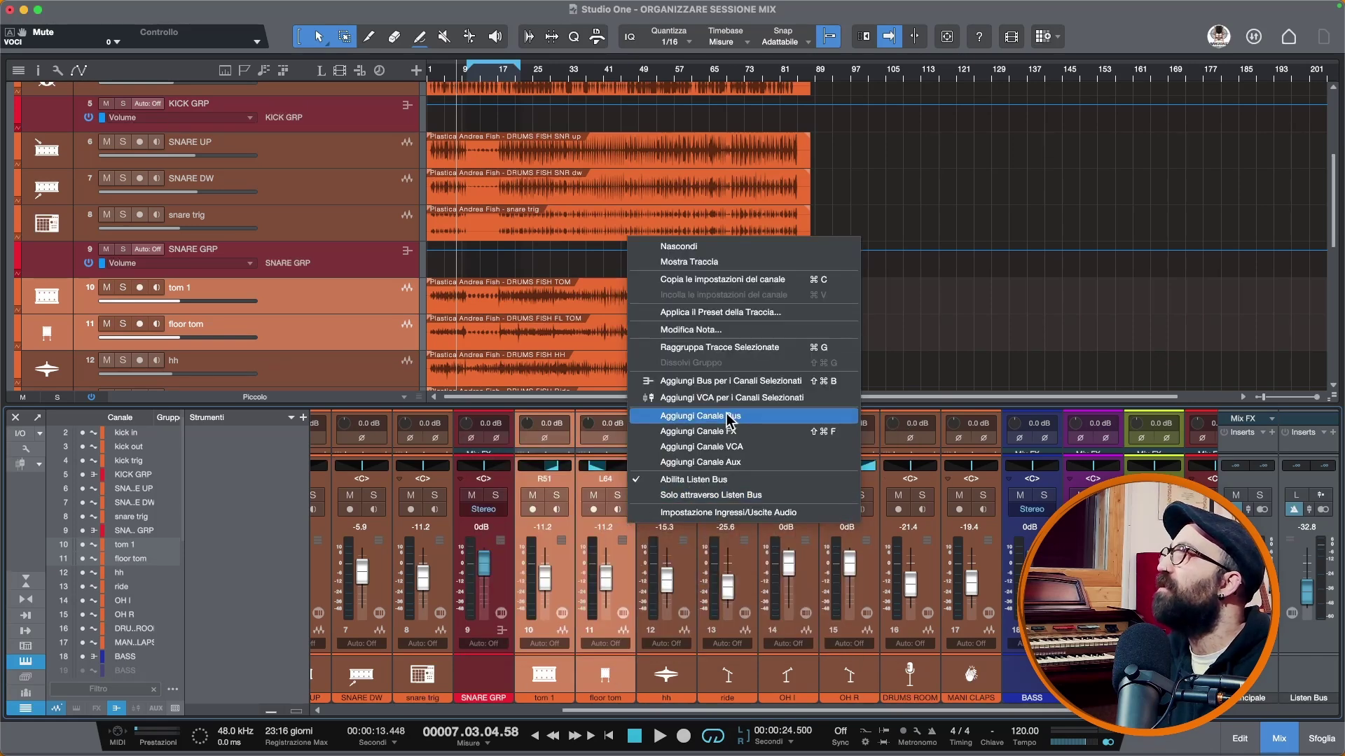
pyautogui.click(737, 381)
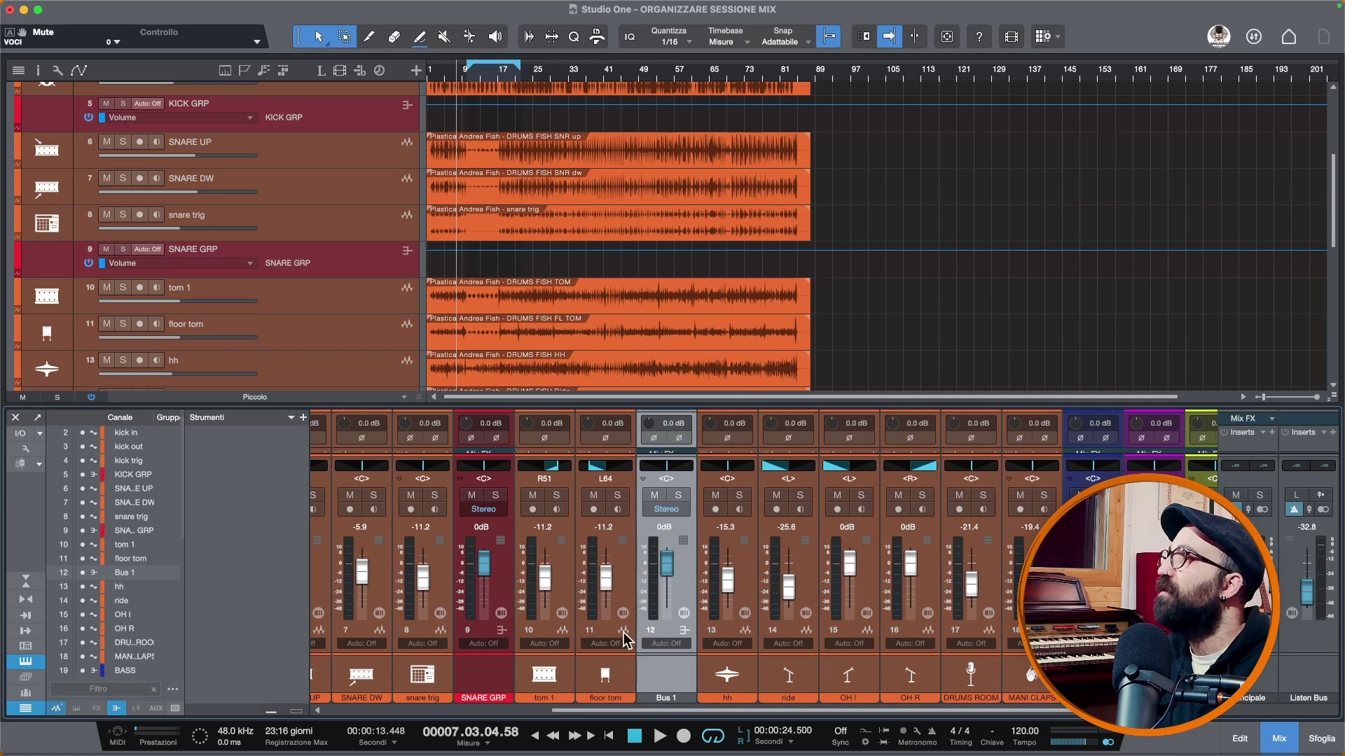
# Rename the new tom bus as TOMS and colour it crimson red
pyautogui.doubleClick(663, 698)
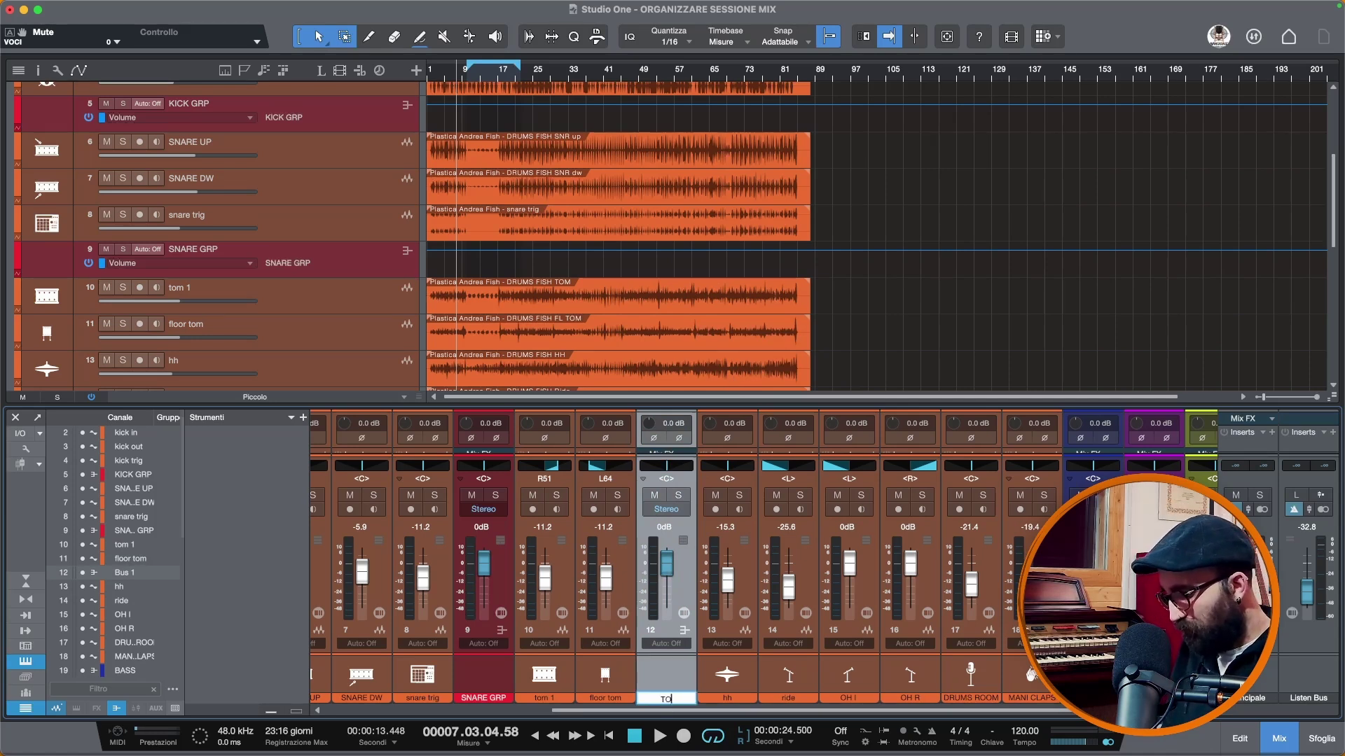
pyautogui.write('TOMS')
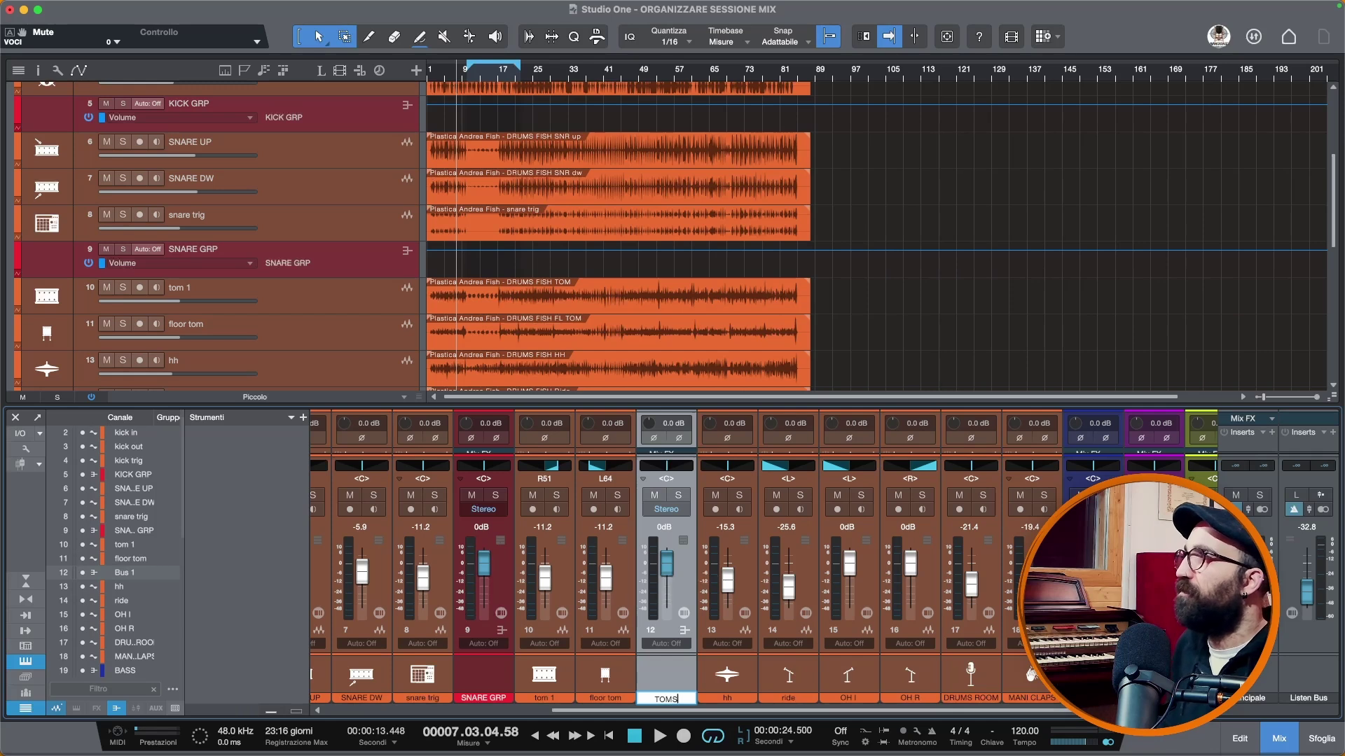
pyautogui.press('Return')
pyautogui.click(687, 704)
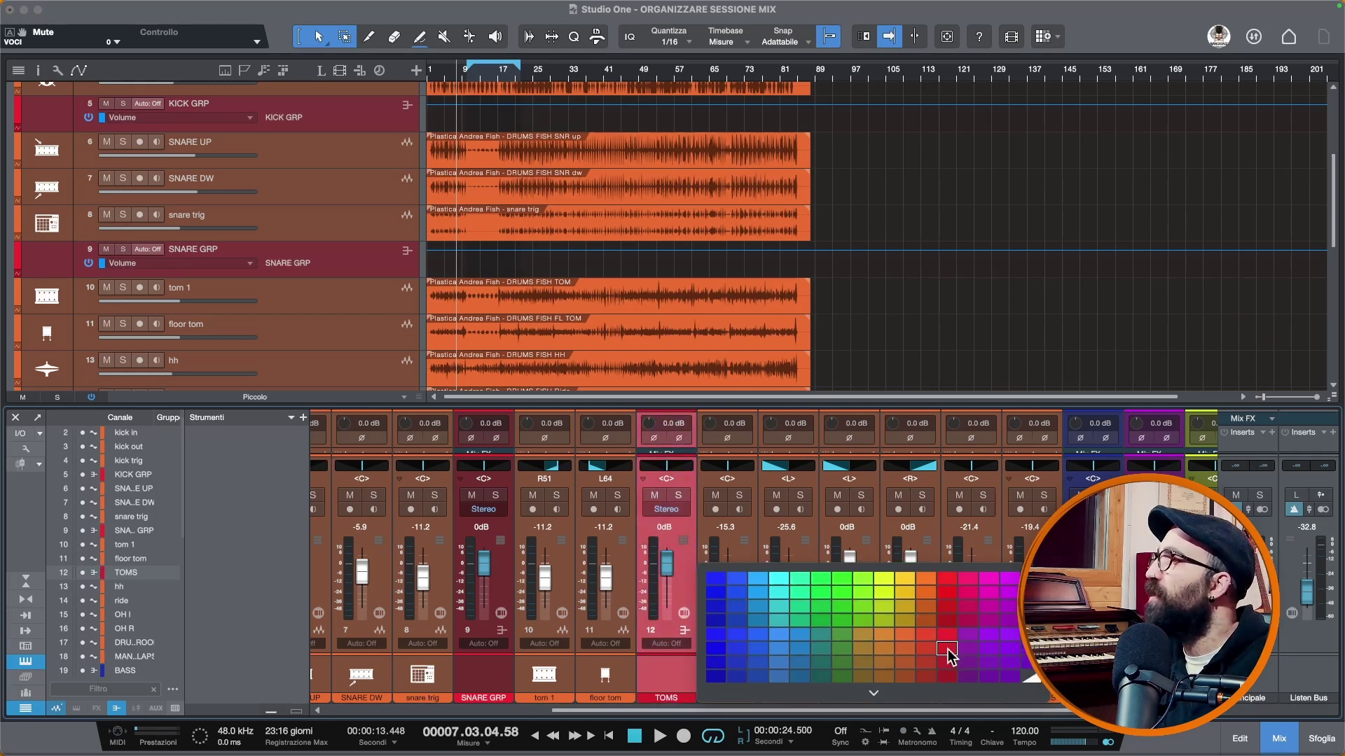
pyautogui.click(944, 646)
# Show the TOMS bus's volume automation track in the arrangement
pyautogui.hscroll(3, 732, 690)
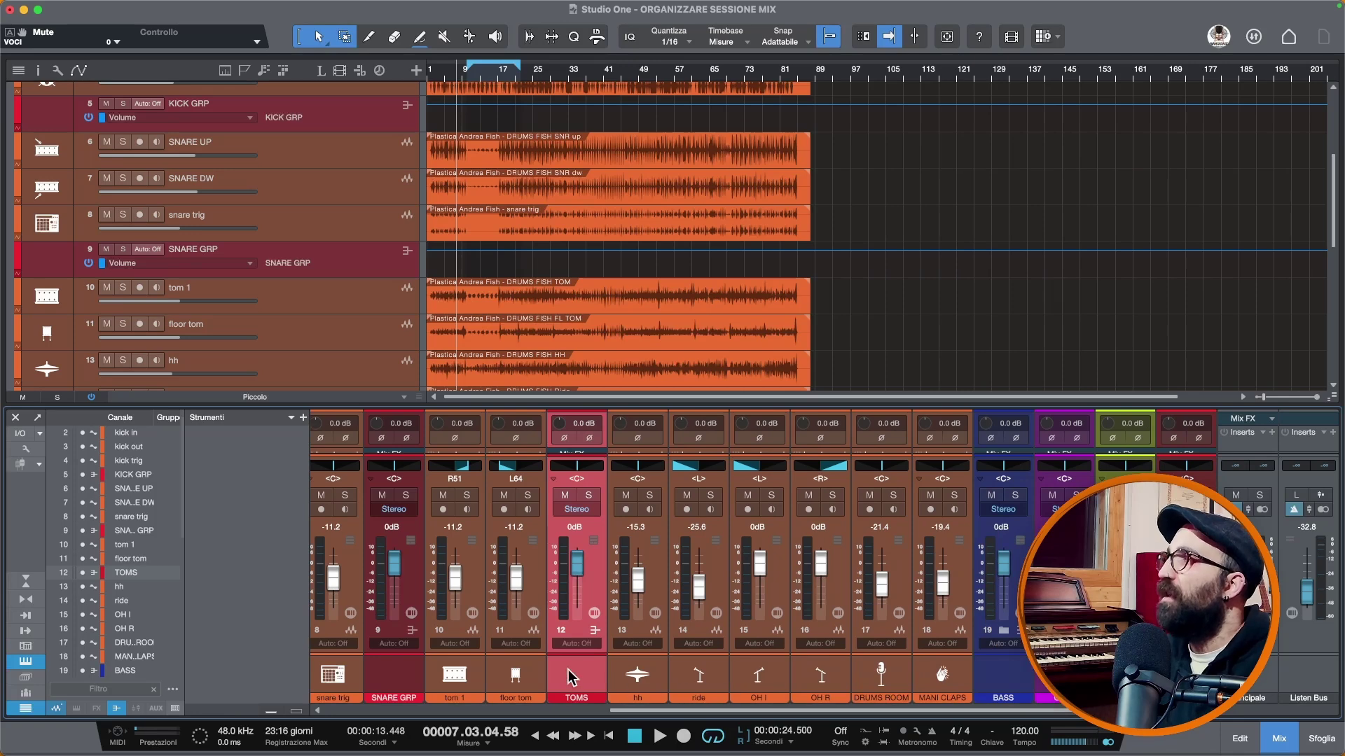
pyautogui.rightClick(577, 563)
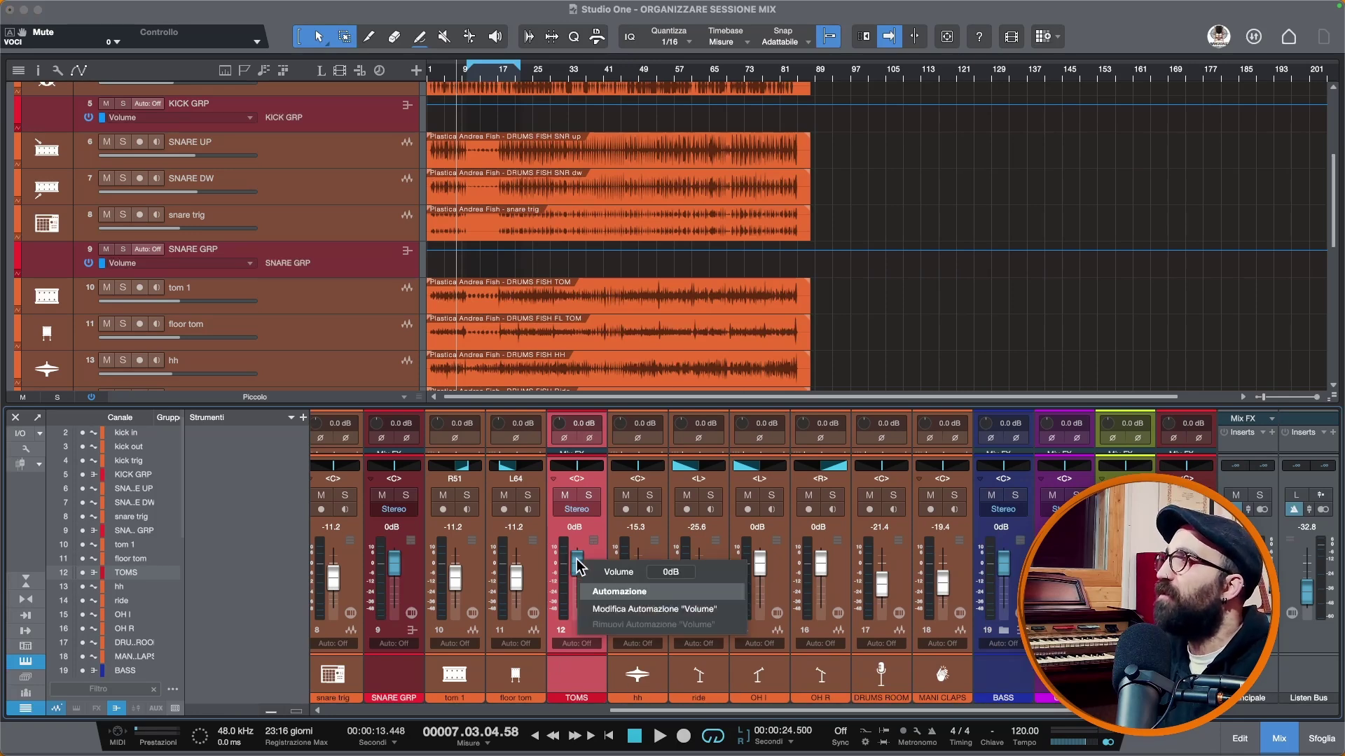
pyautogui.click(631, 608)
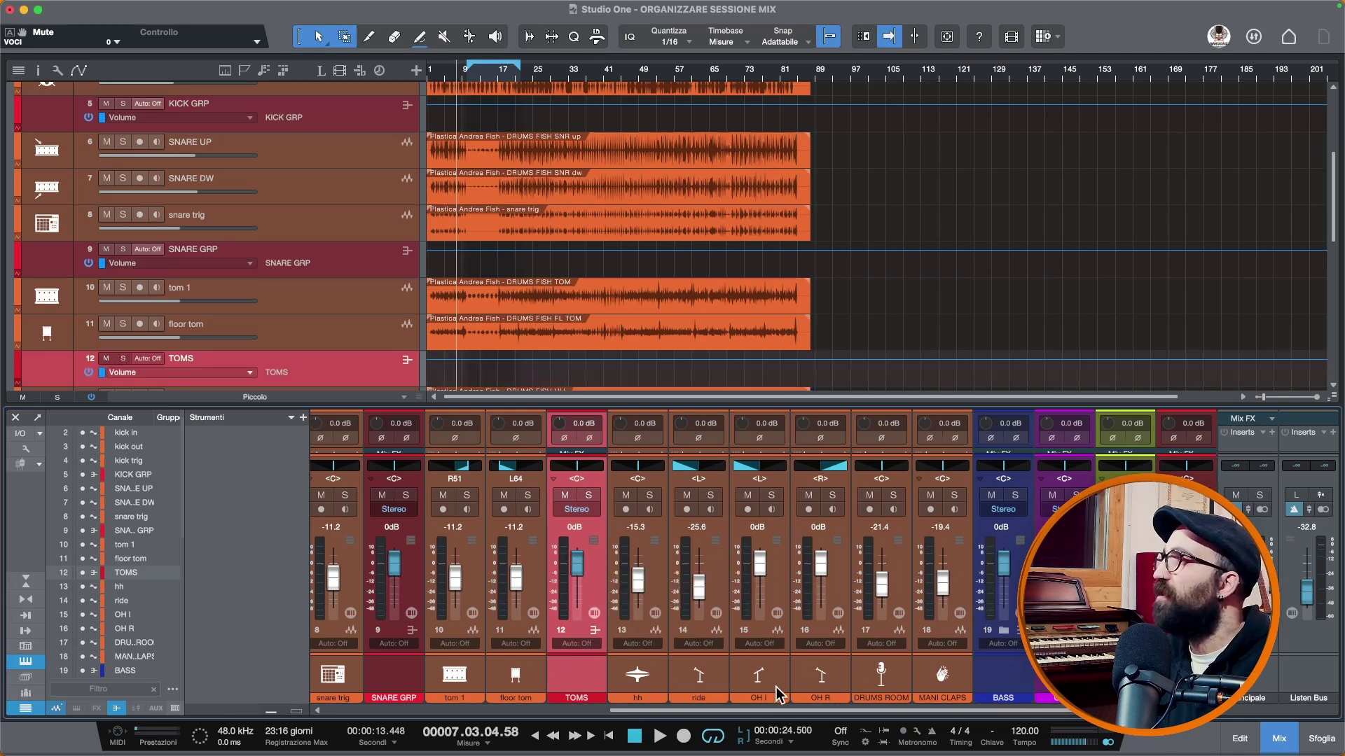
# Create a bus for the two overhead channels, OH l and OH R, and show its volume automation track in the arrangement
pyautogui.click(773, 685)
pyautogui.click(835, 675)
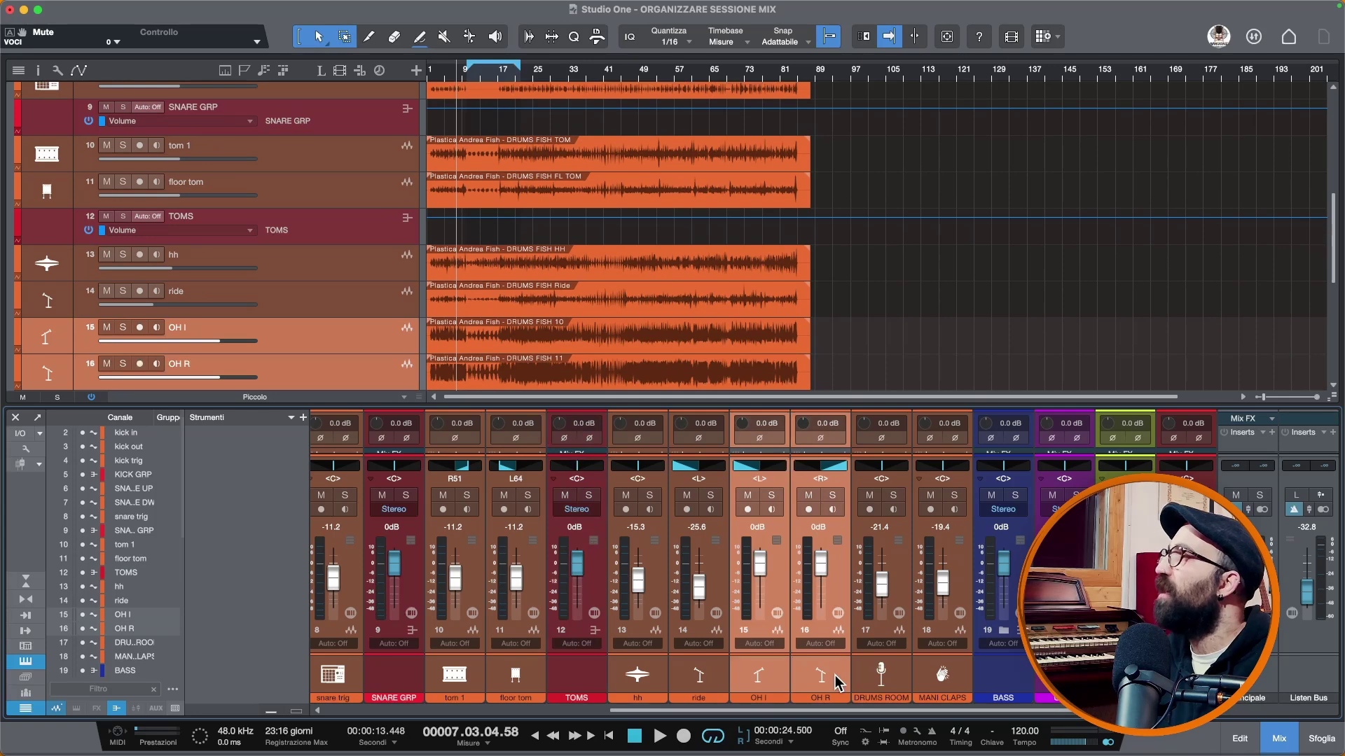
pyautogui.click(834, 675)
pyautogui.click(835, 676)
pyautogui.rightClick(832, 570)
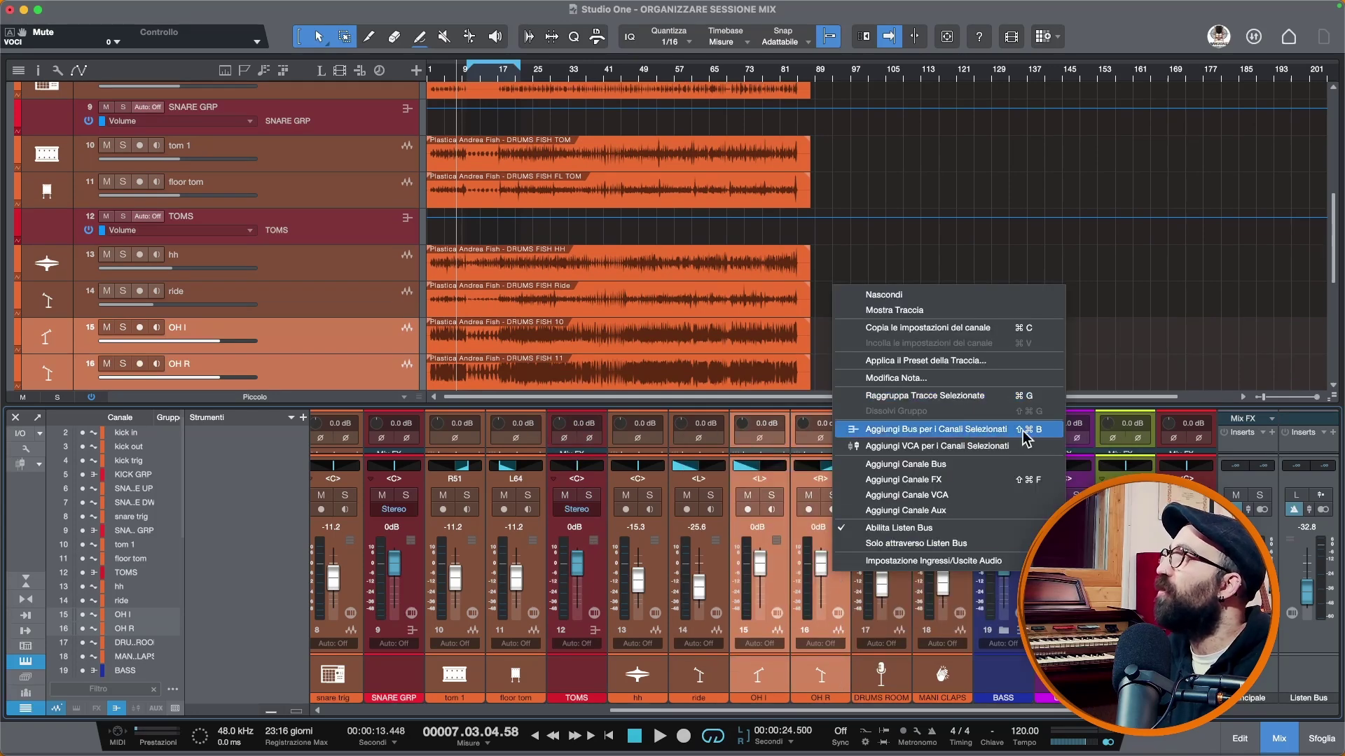
pyautogui.click(840, 607)
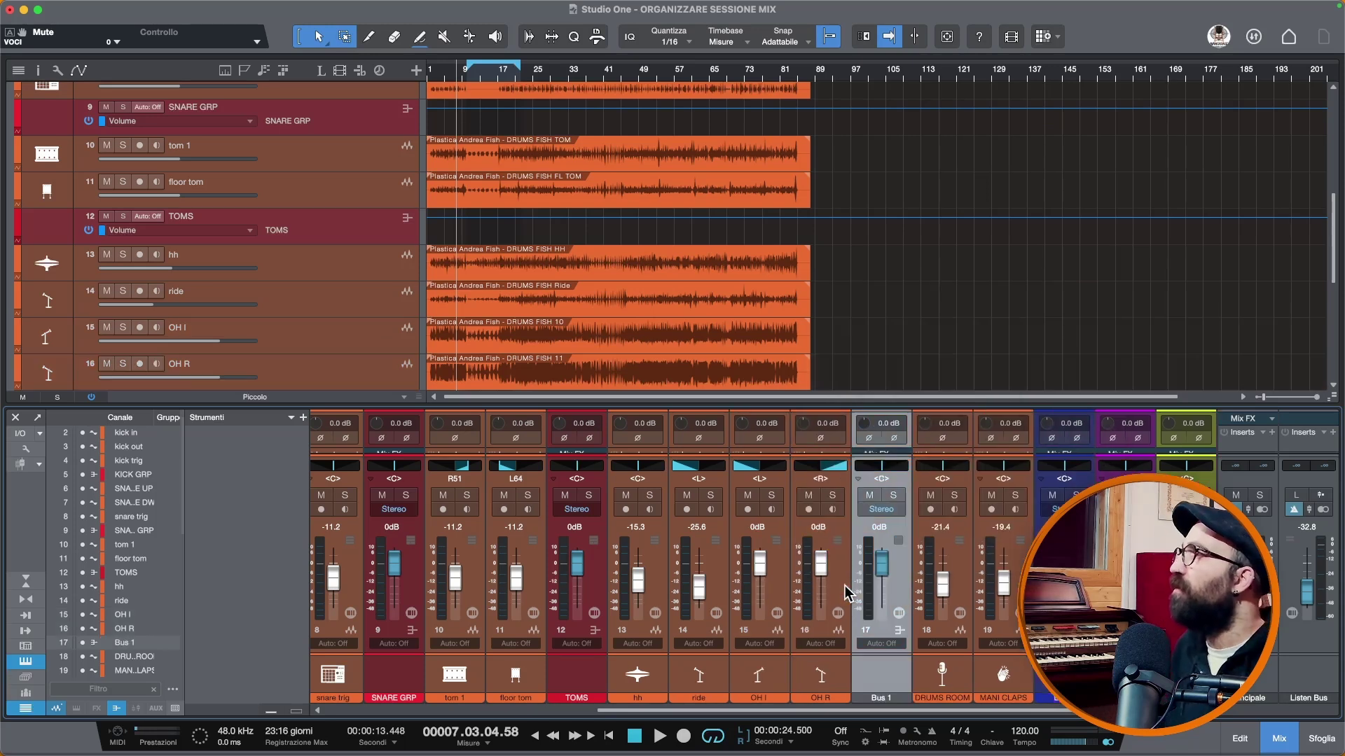
pyautogui.rightClick(887, 570)
pyautogui.click(917, 617)
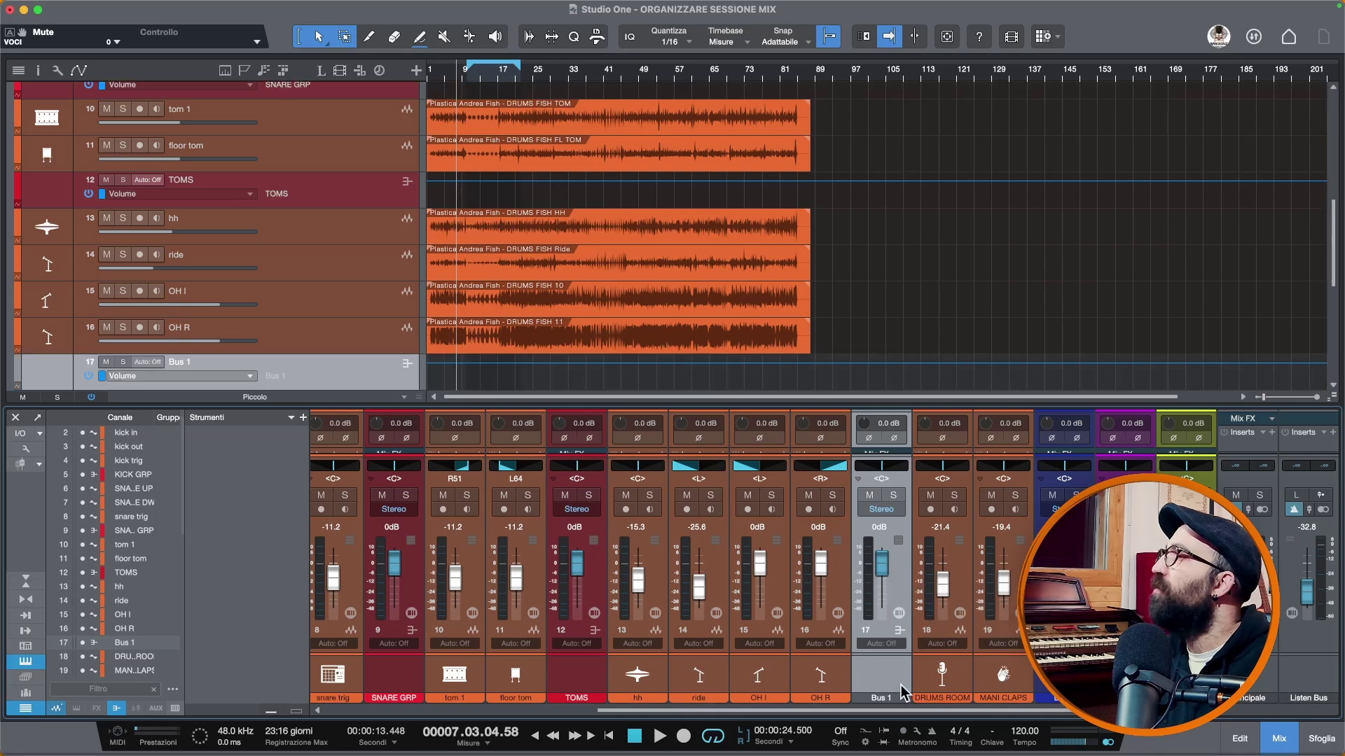
# Rename the new overhead bus as OH GRP and colour it crimson red
pyautogui.doubleClick(882, 700)
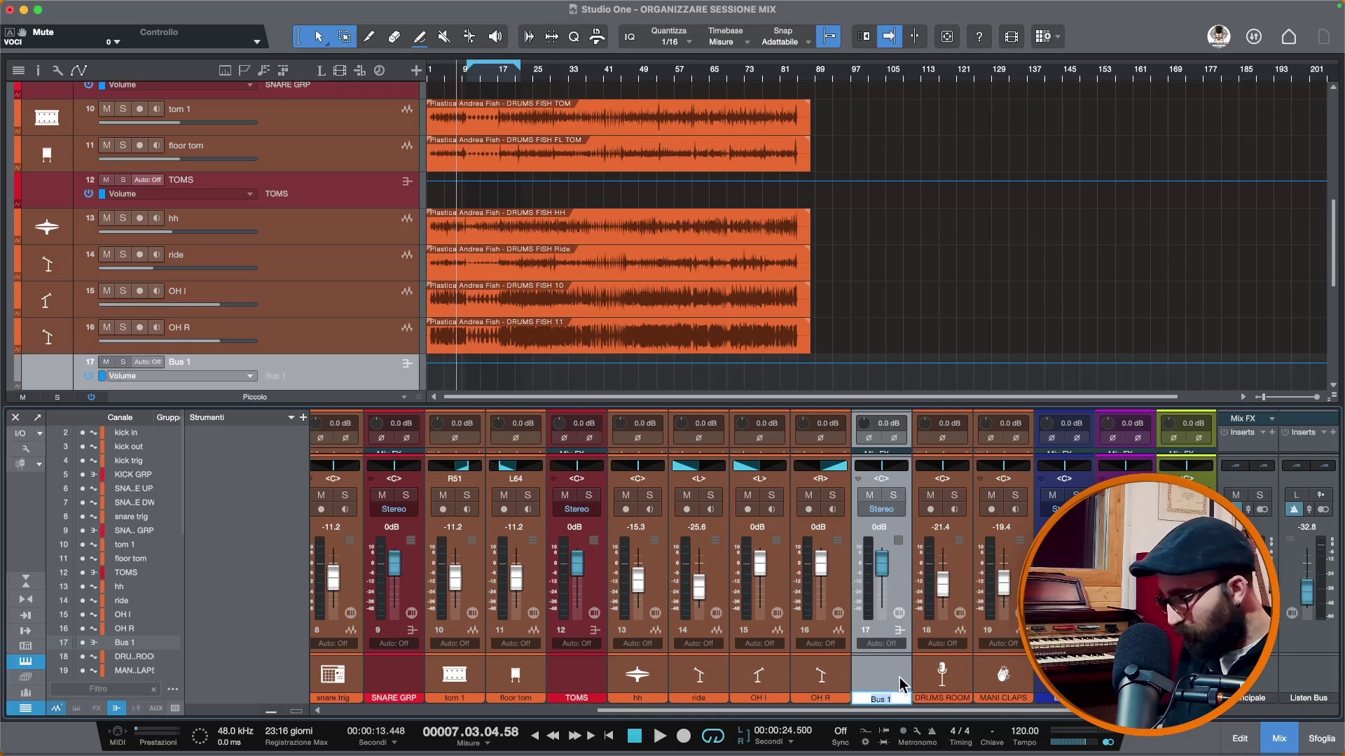
pyautogui.write('OH')
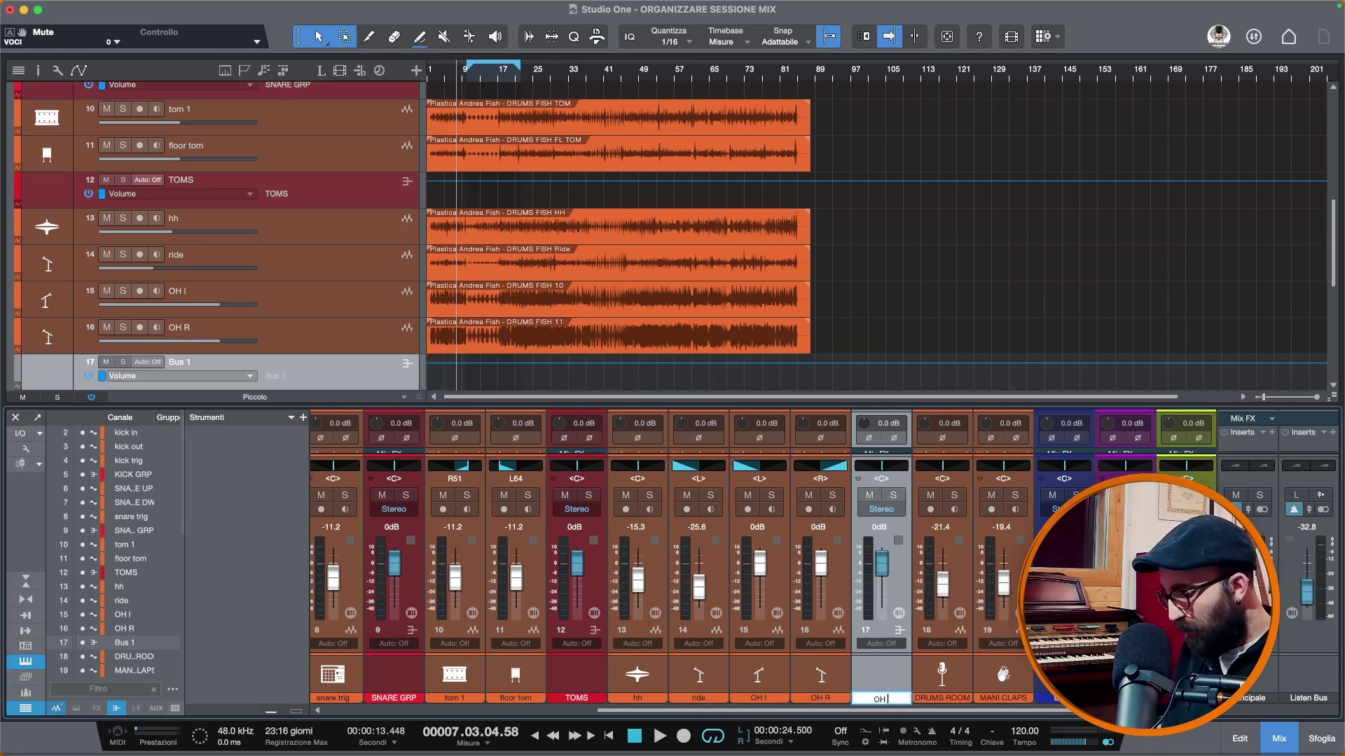
pyautogui.write(' GRP')
pyautogui.press('Return')
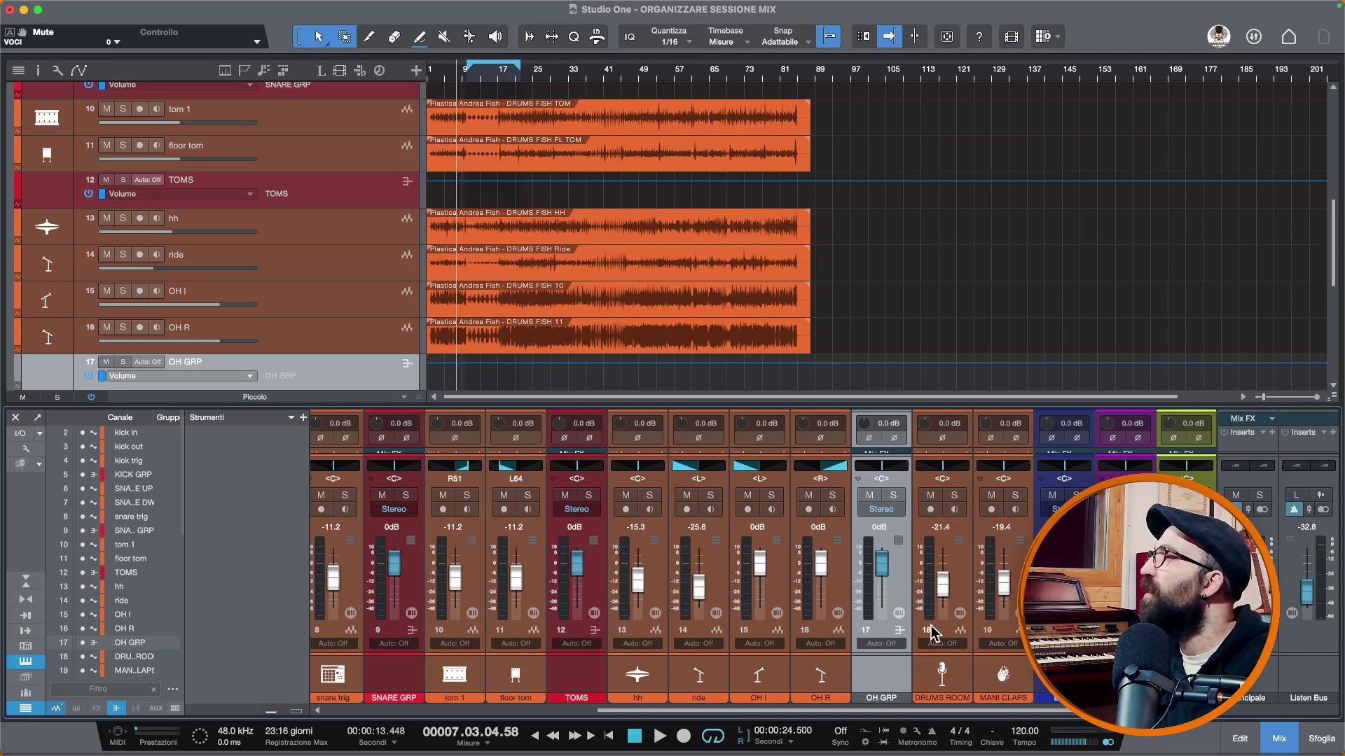
pyautogui.click(903, 705)
pyautogui.click(1149, 636)
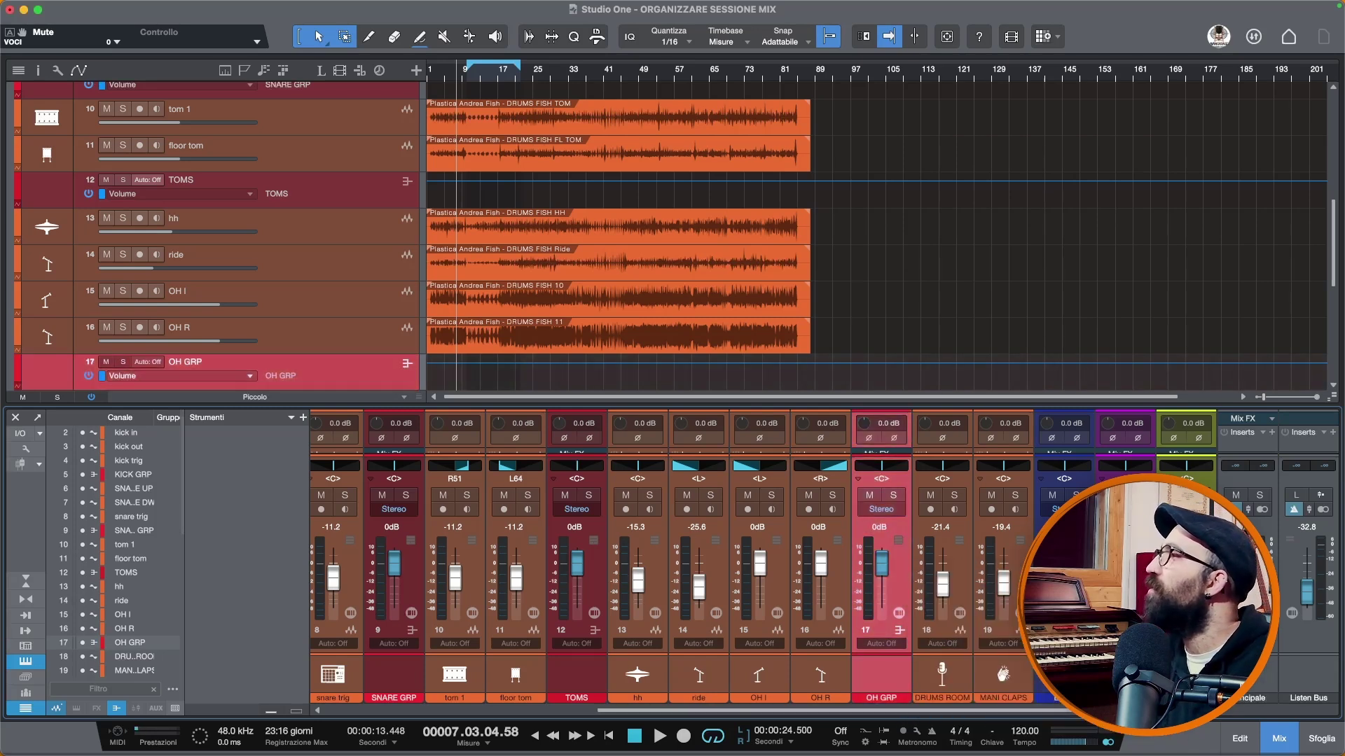
pyautogui.hscroll(1, 839, 604)
pyautogui.click(895, 669)
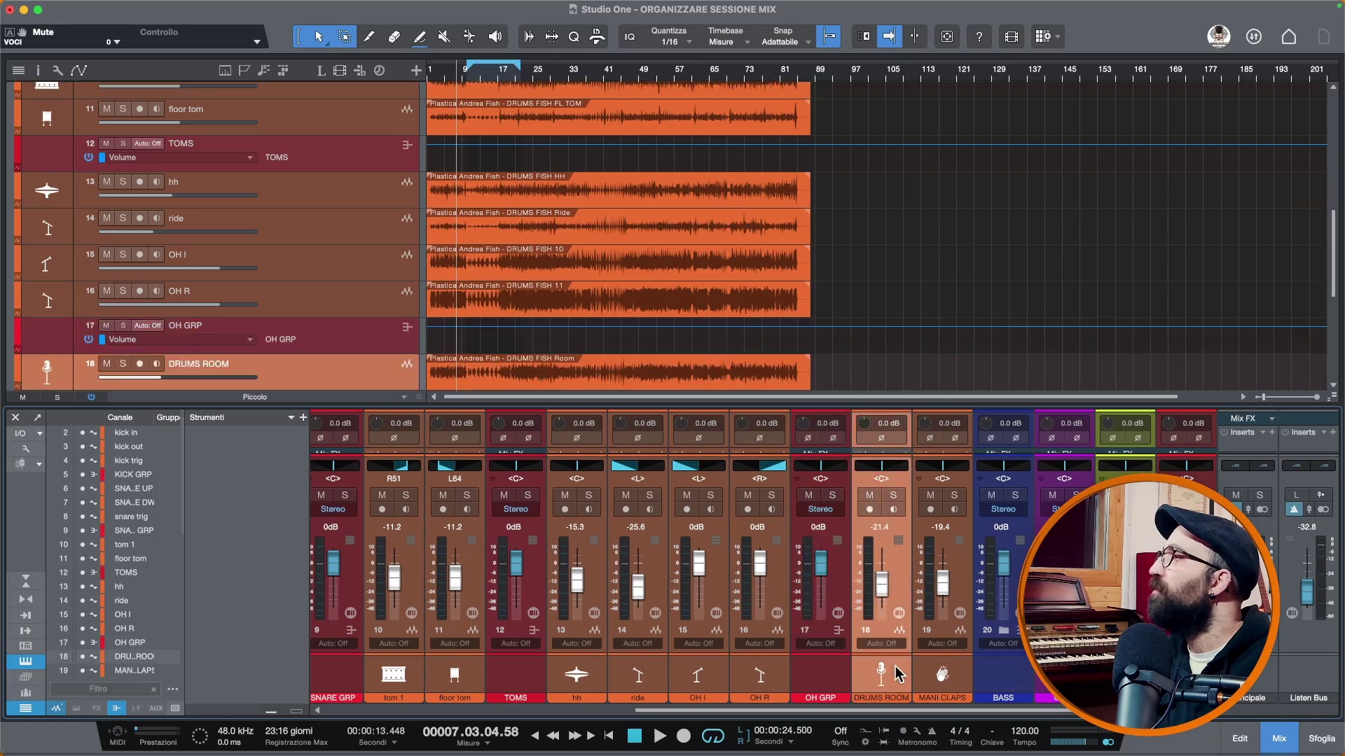
pyautogui.click(960, 667)
pyautogui.scroll(10, 276, 240)
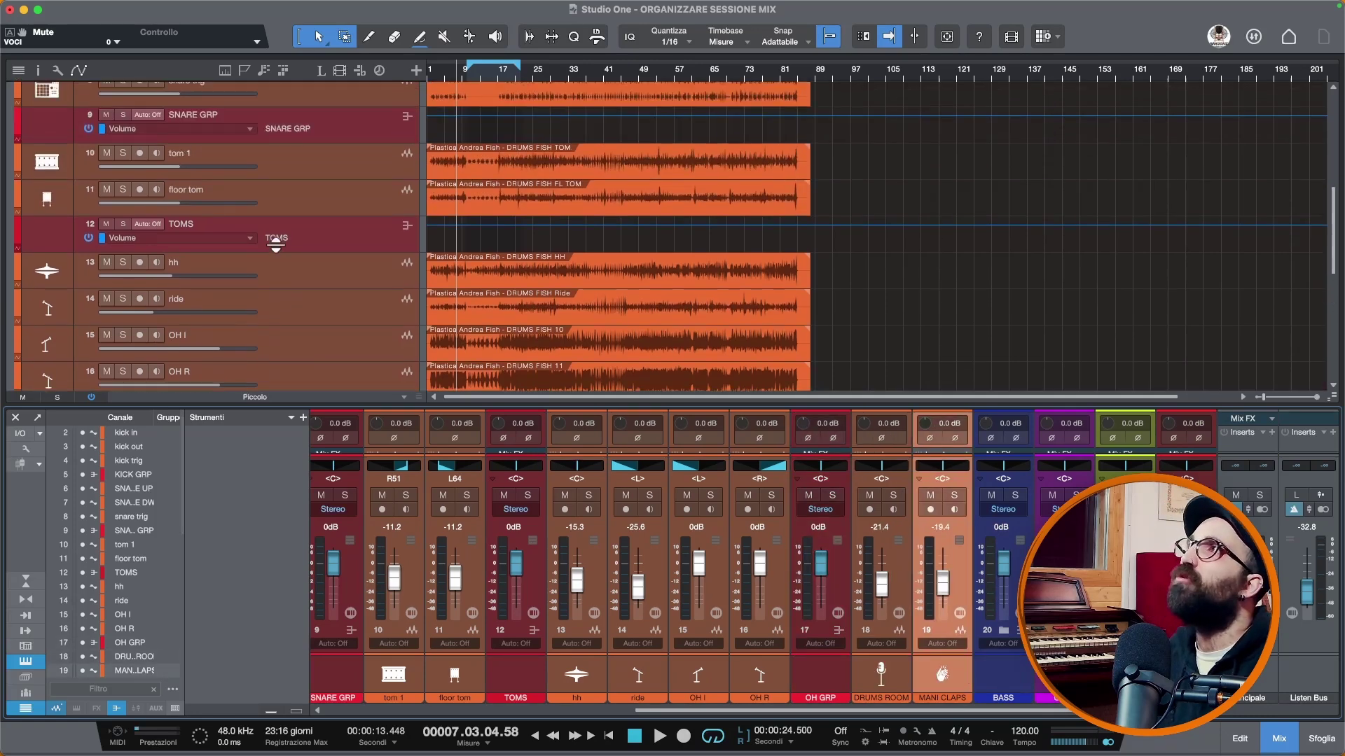
pyautogui.scroll(-10, 276, 244)
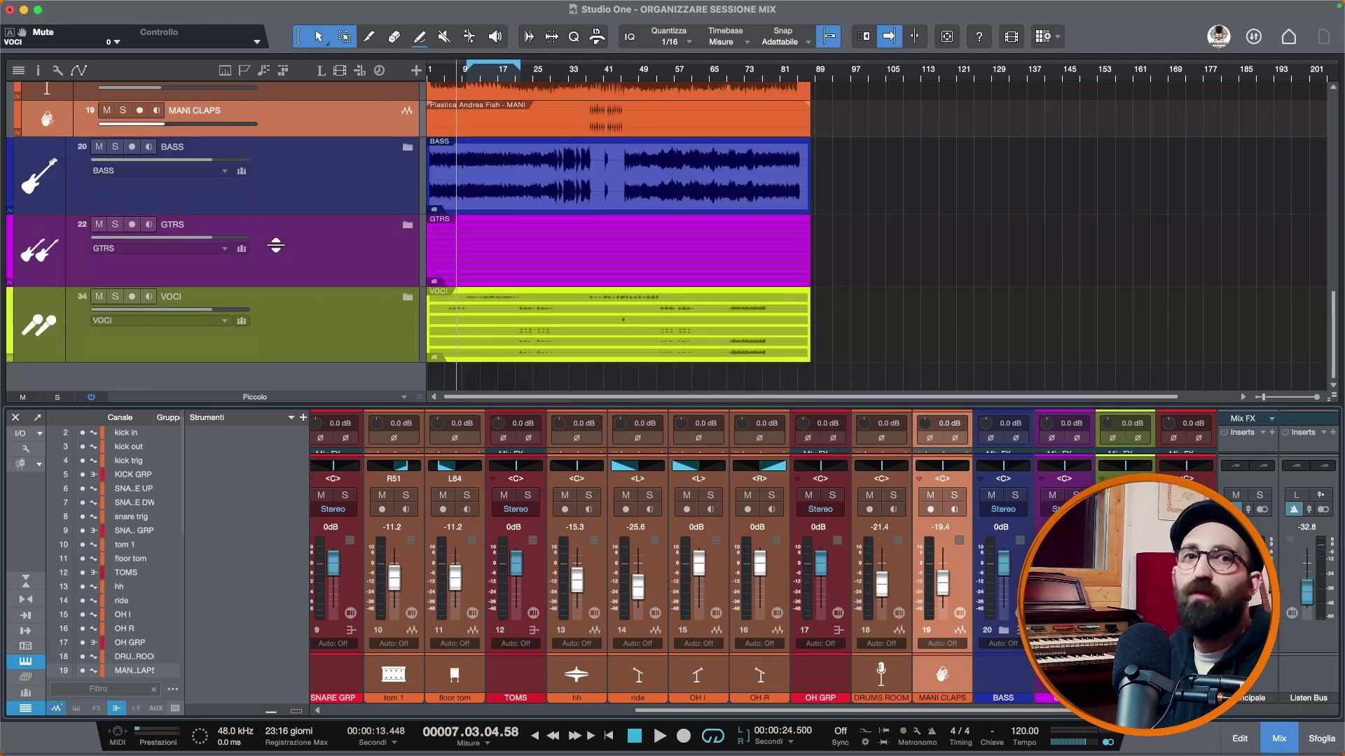
pyautogui.scroll(1, 375, 424)
pyautogui.scroll(1, 578, 561)
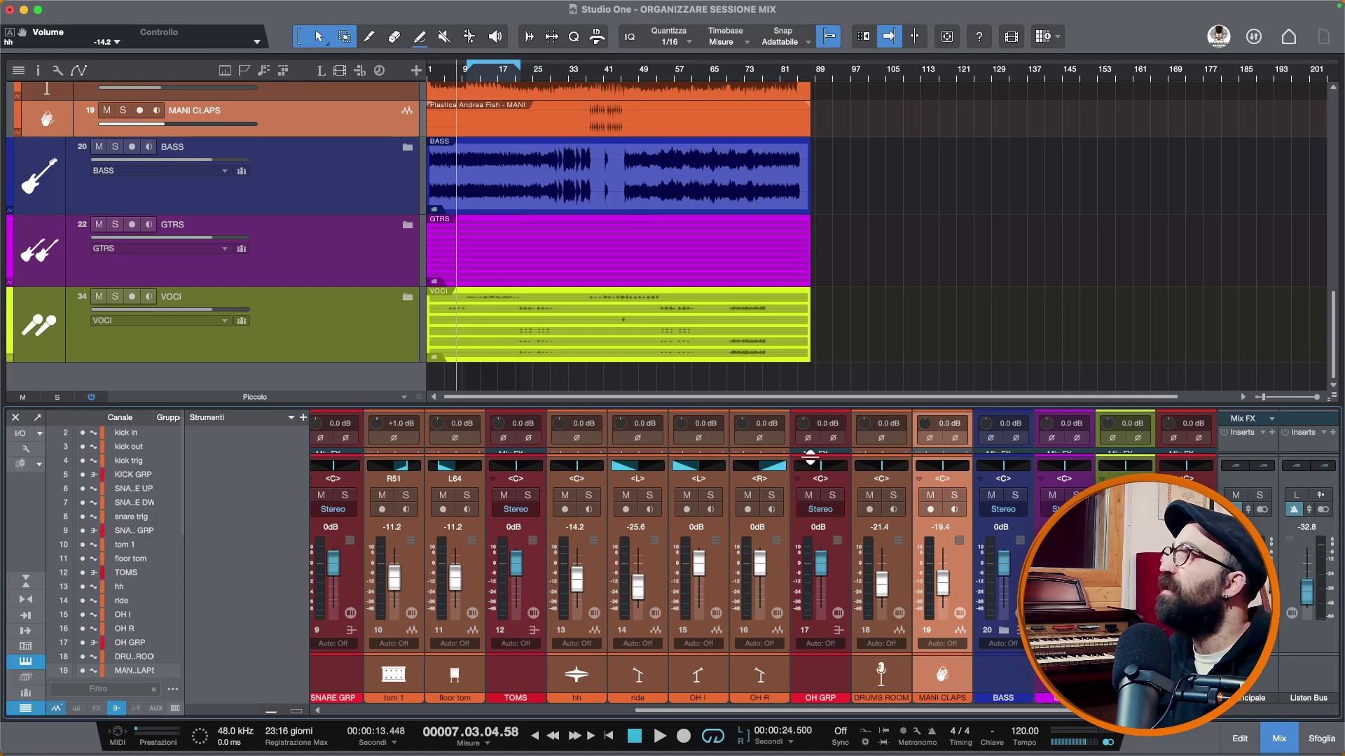
# Play the session while soloing the OH GRP, TOMS, KICK GRP and SNARE GRP buses in turn, and clear the solo
pyautogui.click(832, 496)
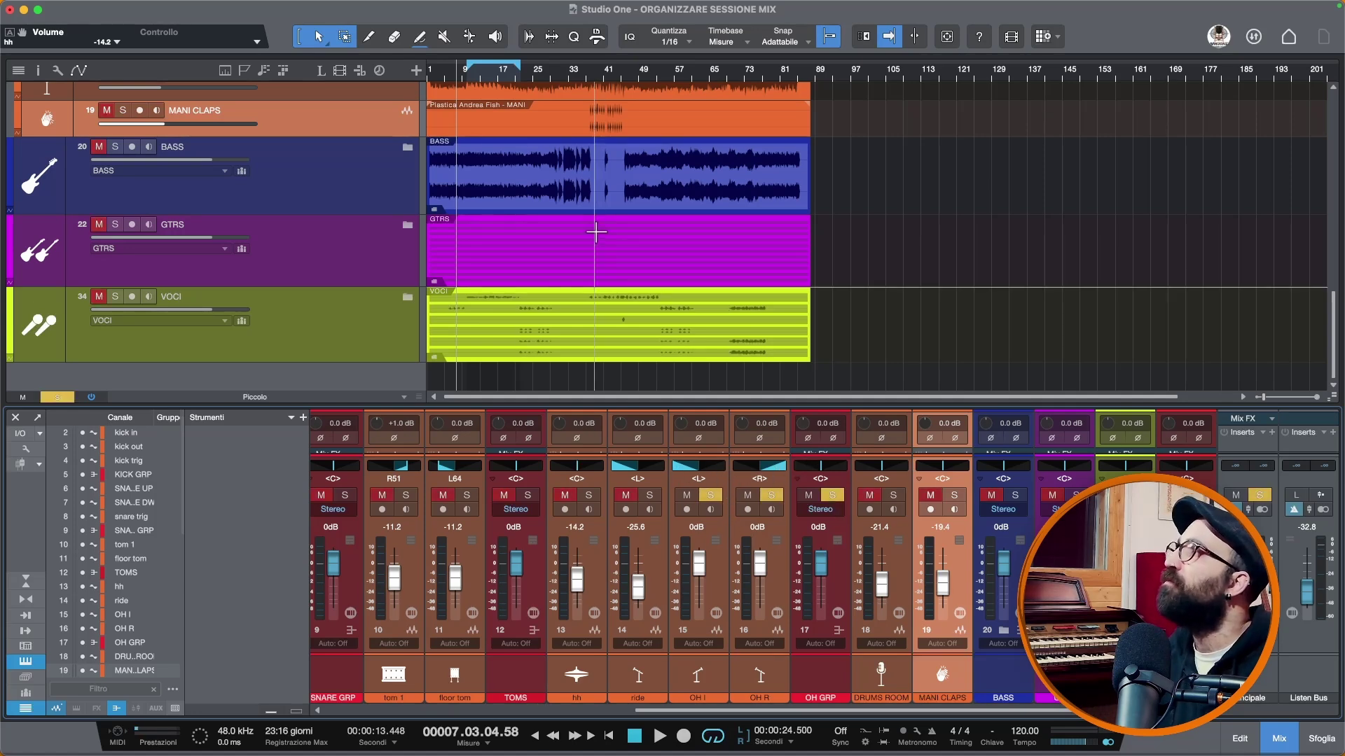
pyautogui.press('space')
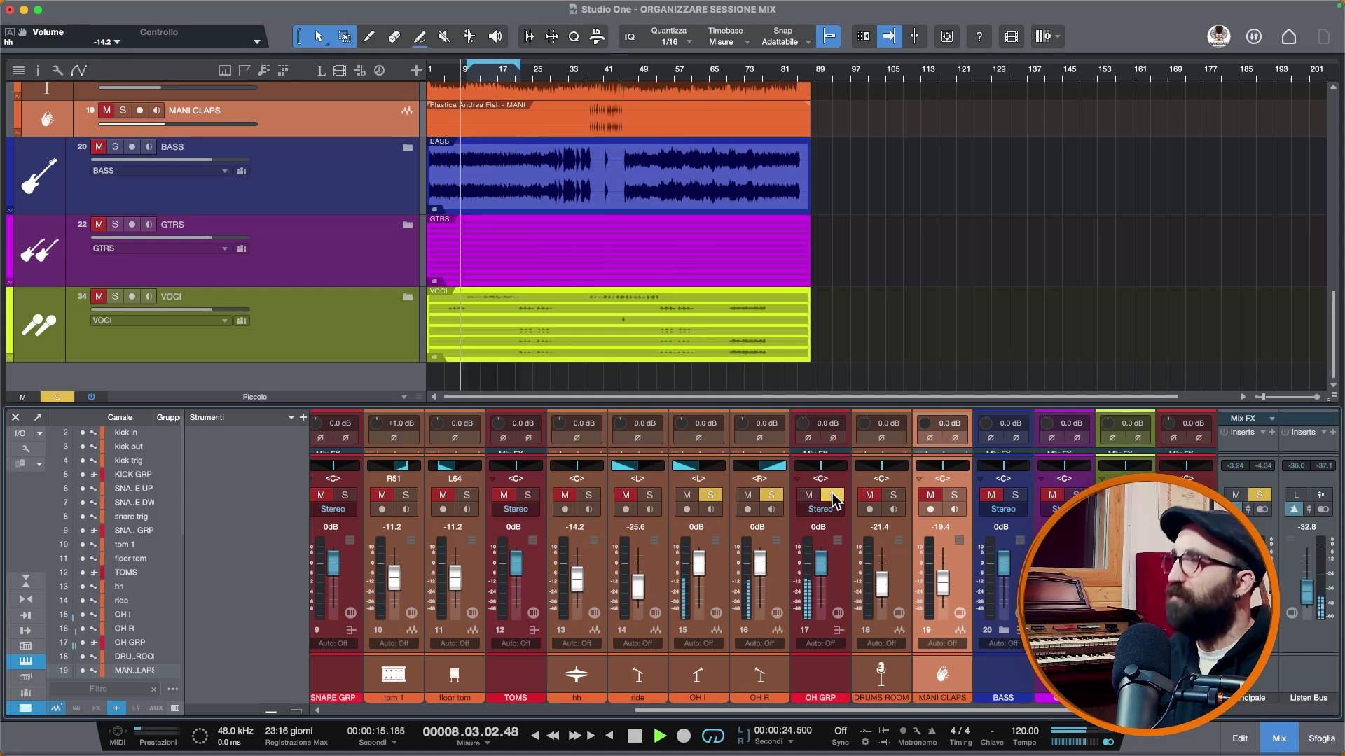
pyautogui.click(528, 496)
pyautogui.hscroll(-10, 527, 514)
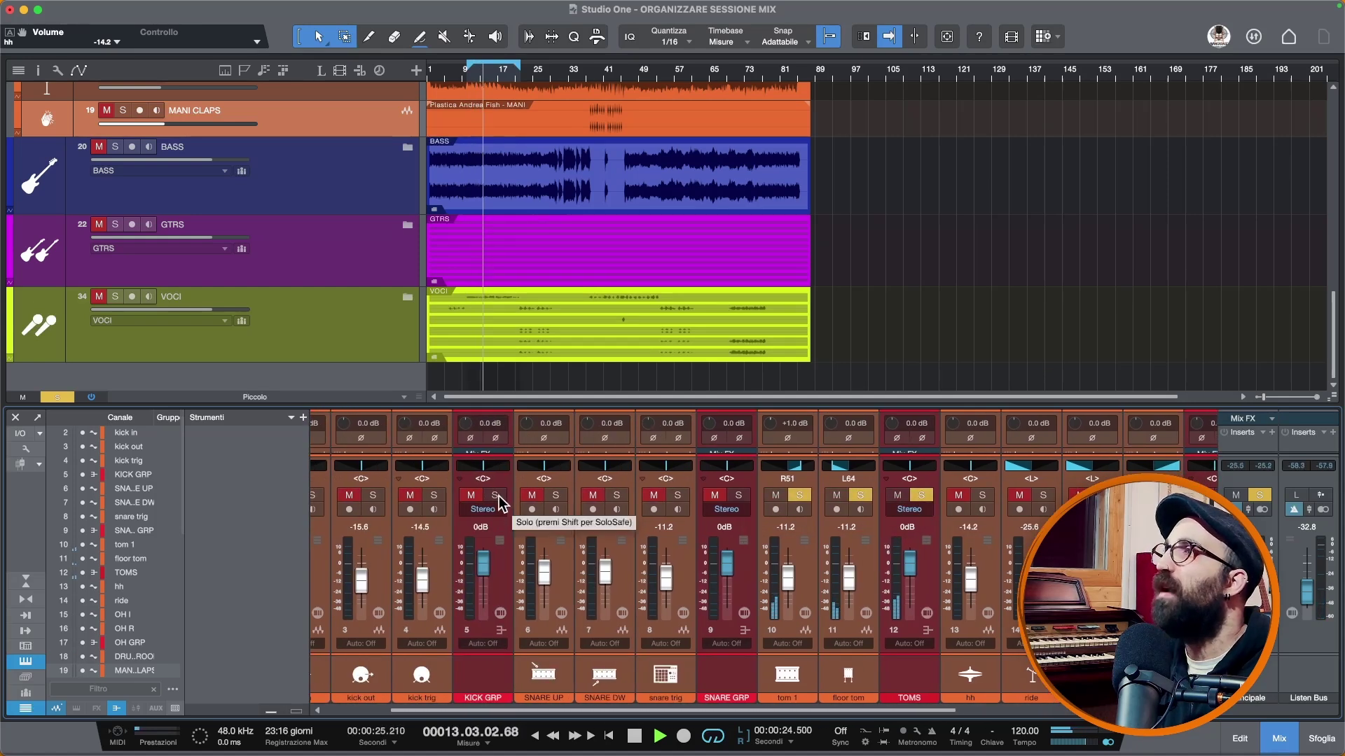
pyautogui.click(496, 496)
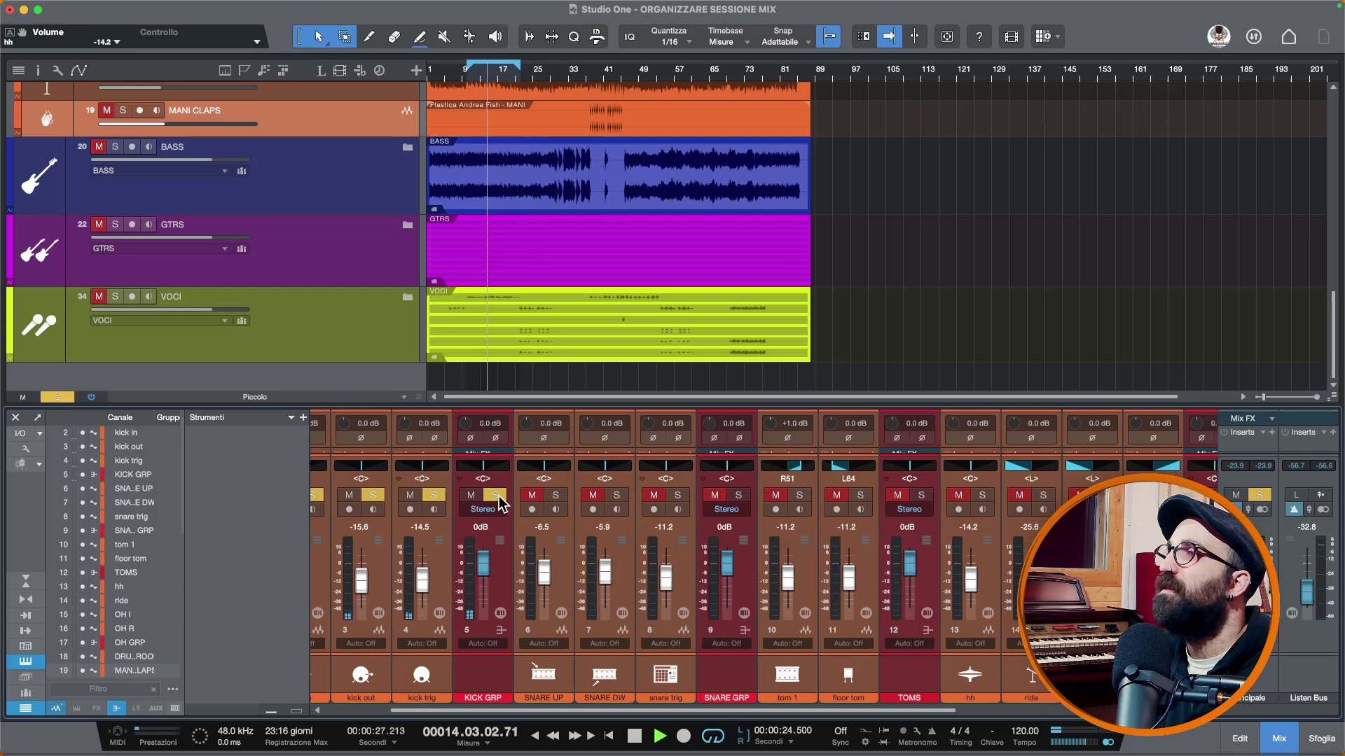
pyautogui.click(738, 495)
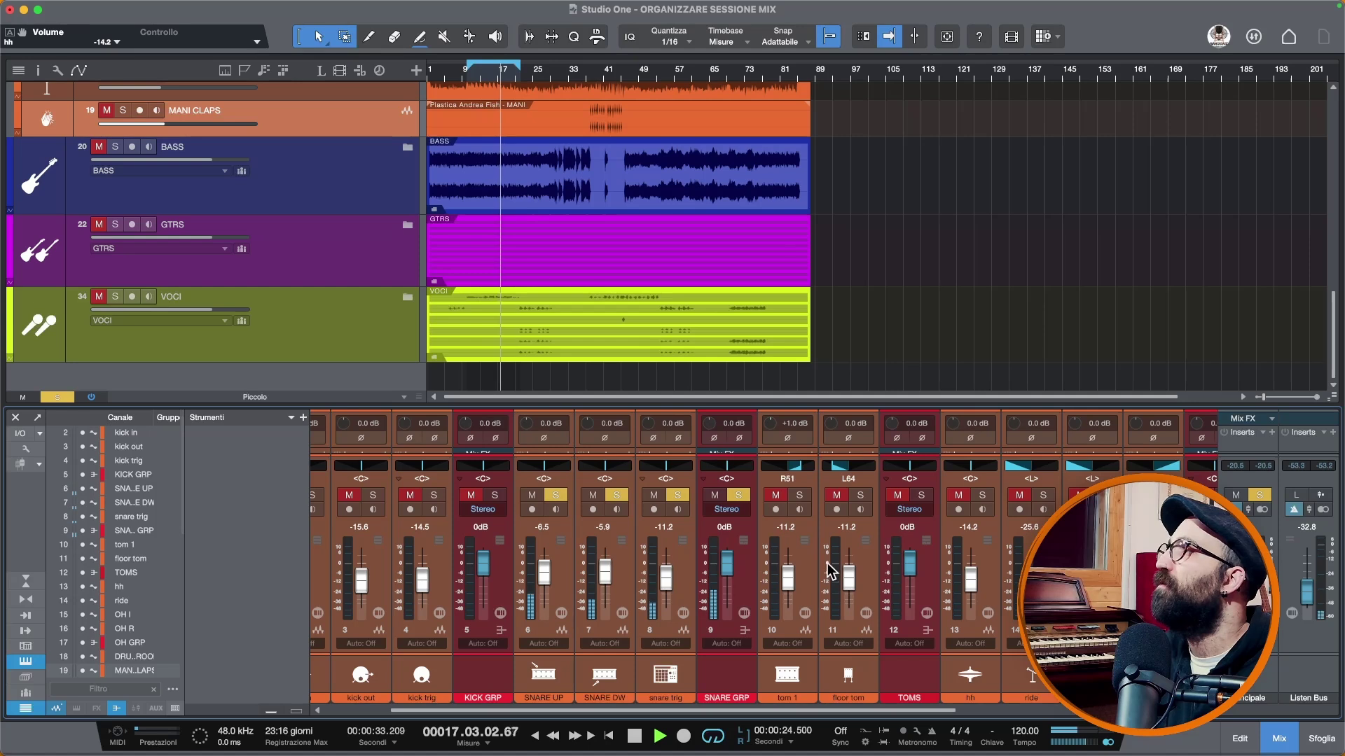
pyautogui.hscroll(4, 830, 571)
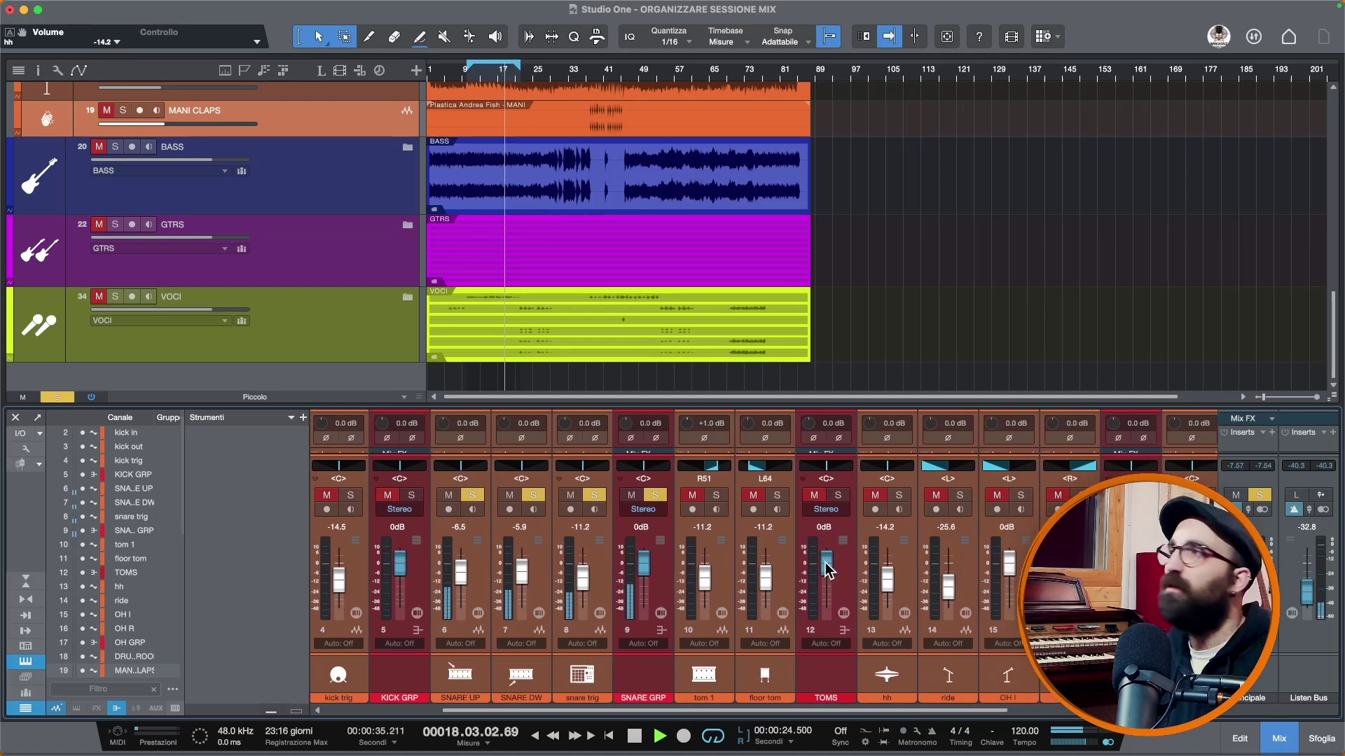
pyautogui.press('space')
pyautogui.hscroll(1, 548, 484)
pyautogui.click(597, 493)
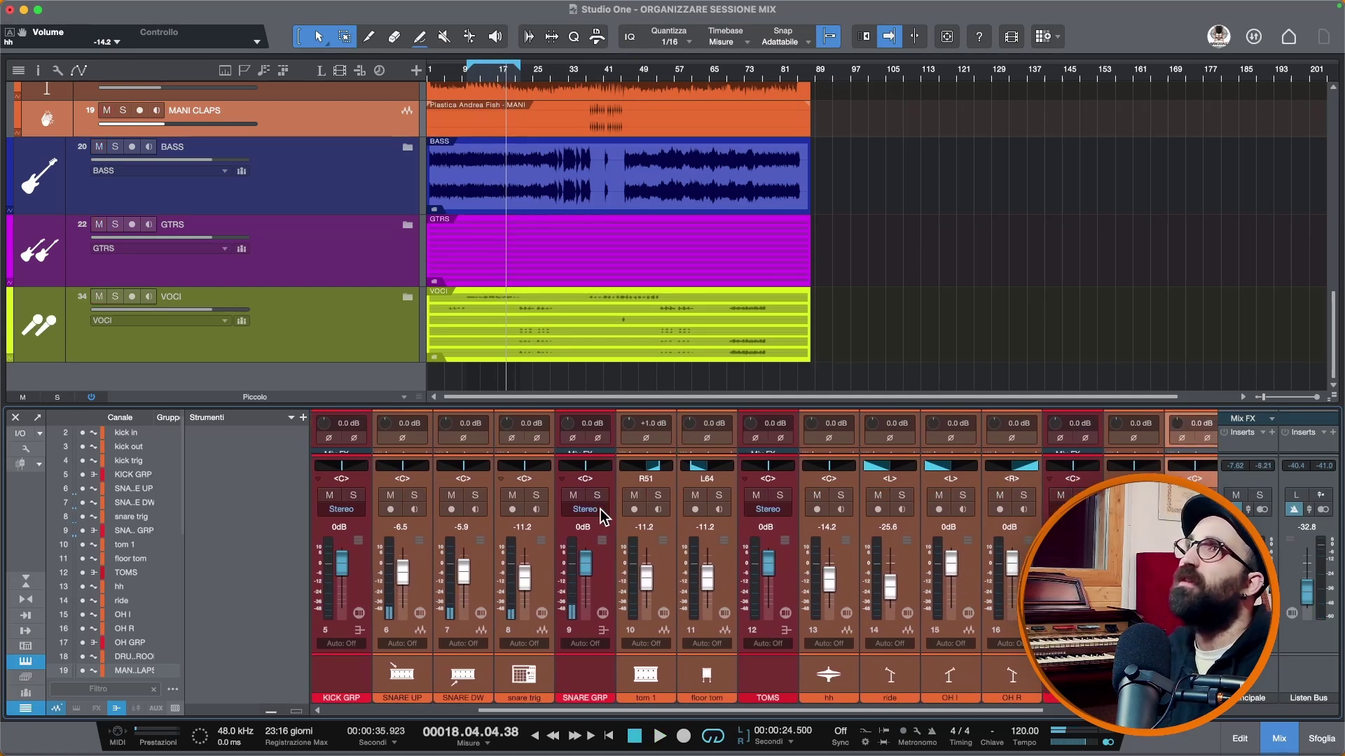
# Expand the GTRS folder and create a bus for guitar tracks 28 and 29, the hard-panned left and right pair
pyautogui.click(304, 192)
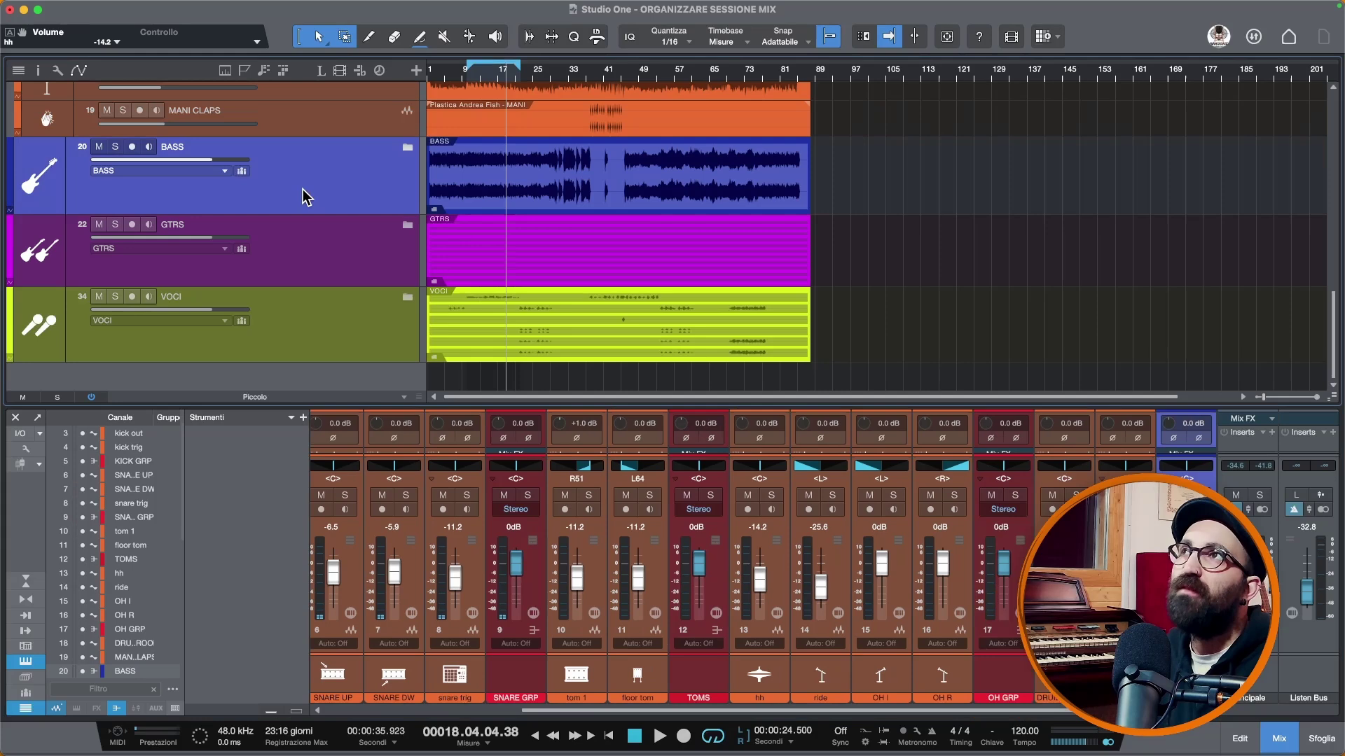
pyautogui.click(354, 263)
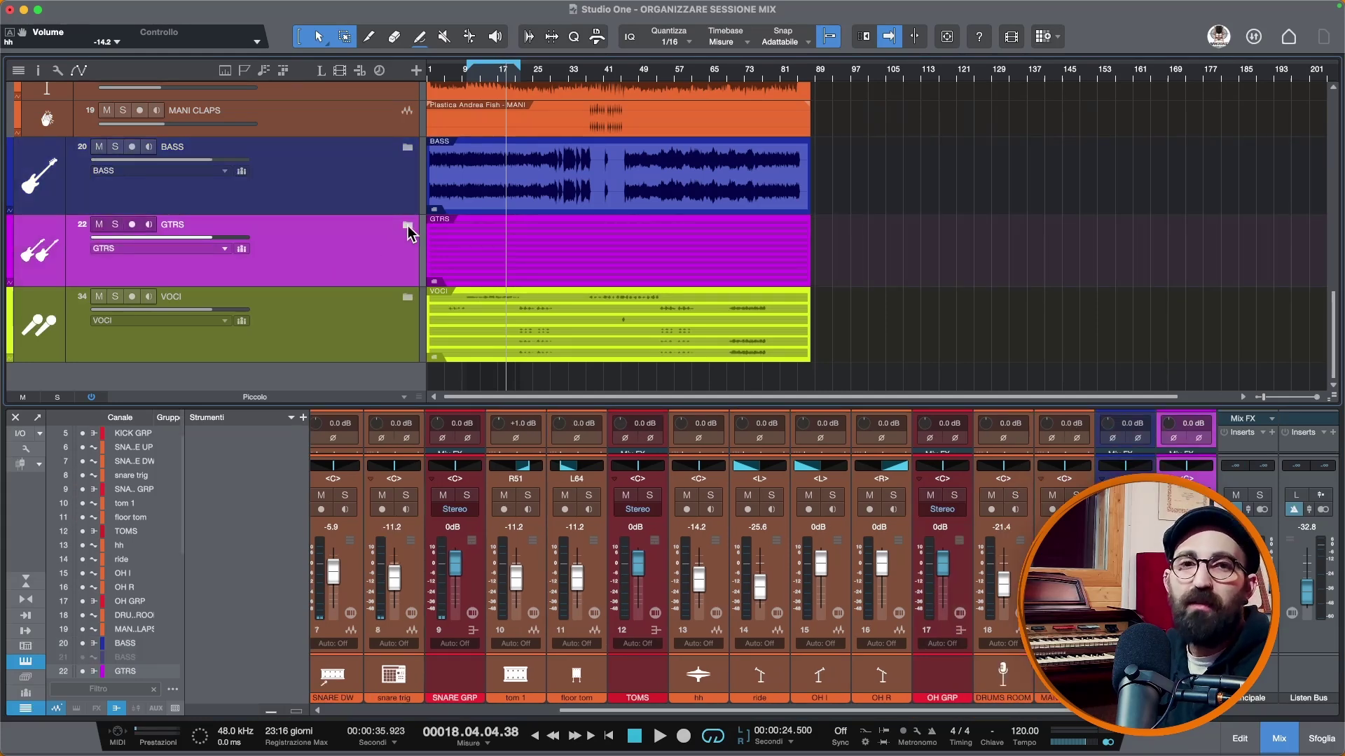
pyautogui.click(407, 225)
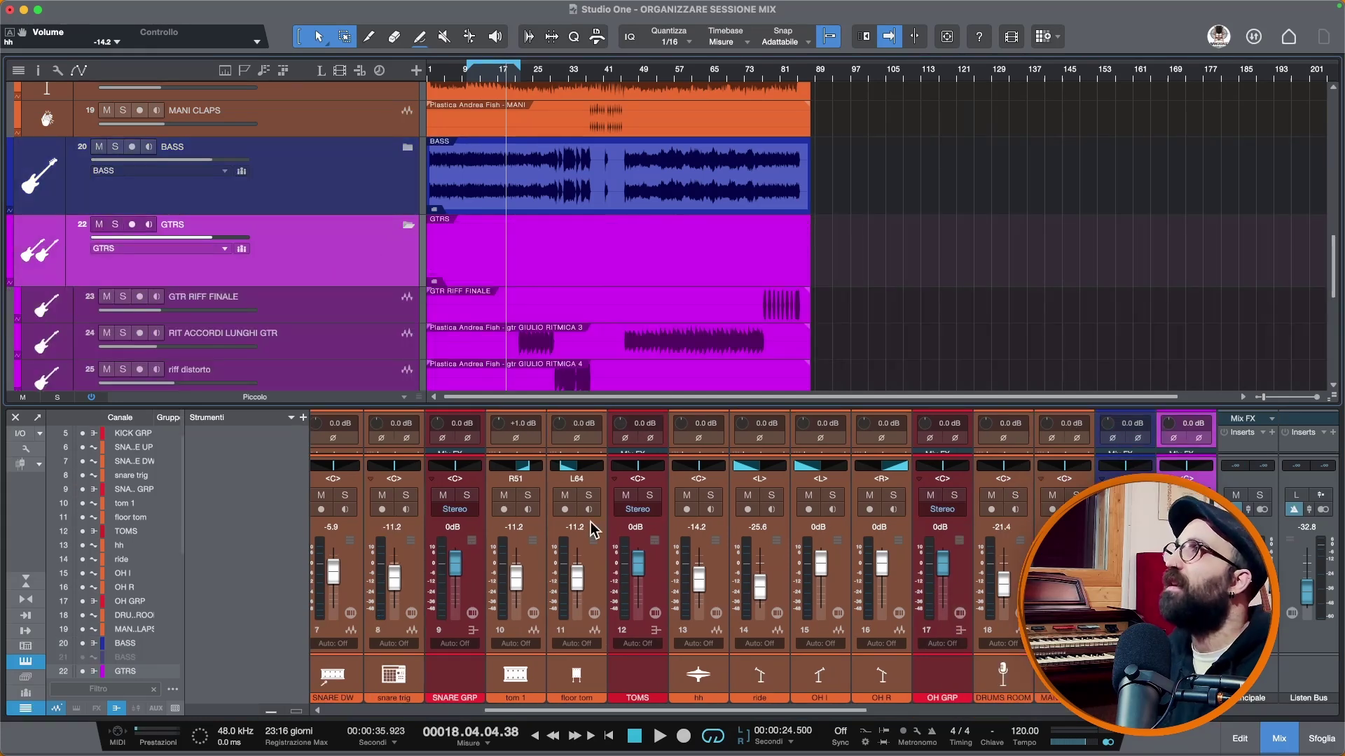
pyautogui.scroll(-7, 624, 292)
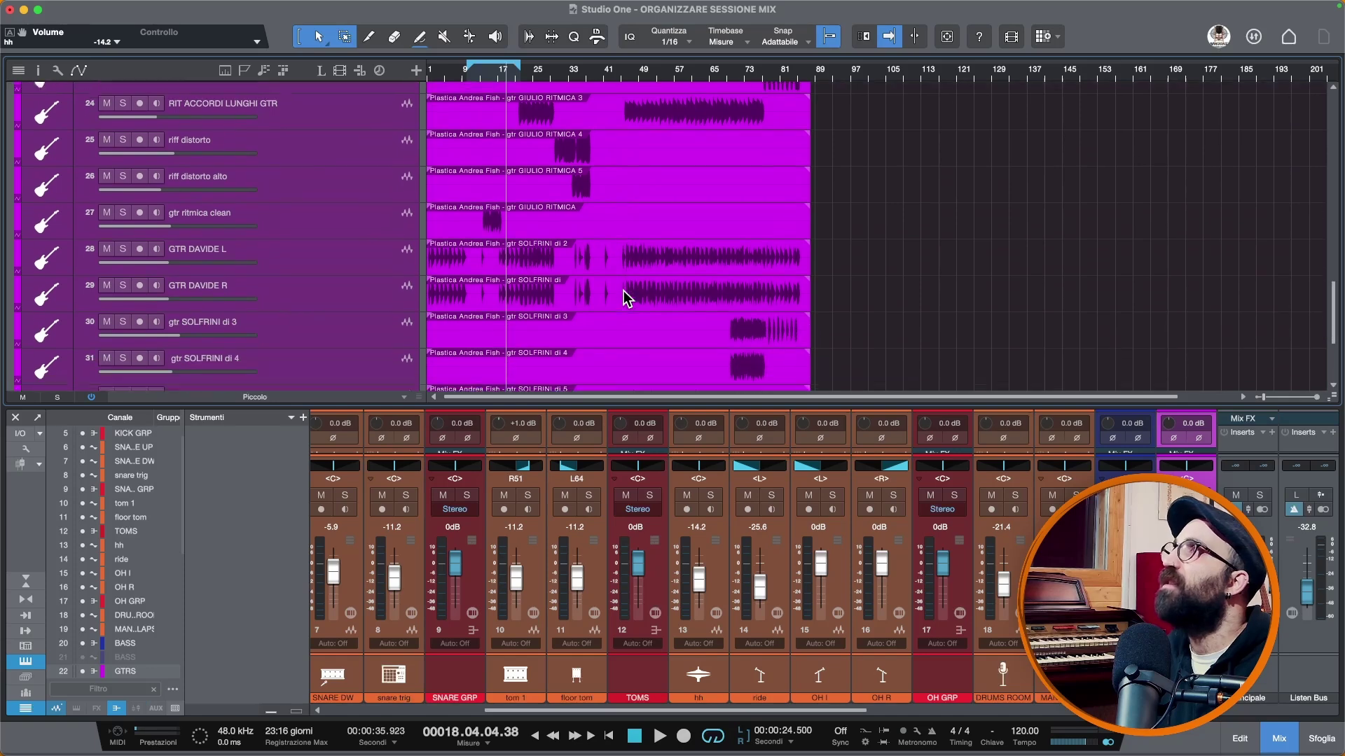
pyautogui.click(333, 258)
pyautogui.keyDown('shift'); pyautogui.click(325, 297); pyautogui.keyUp('shift')
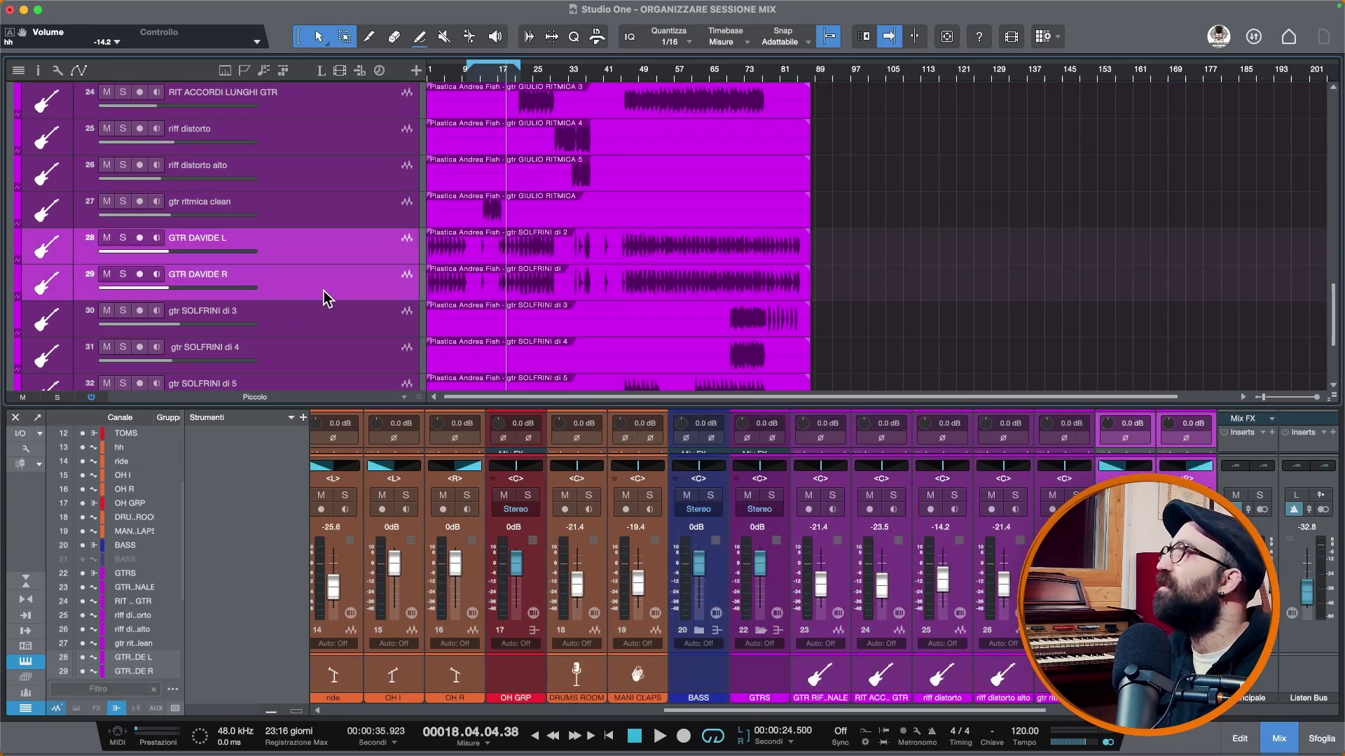
pyautogui.hscroll(5, 921, 630)
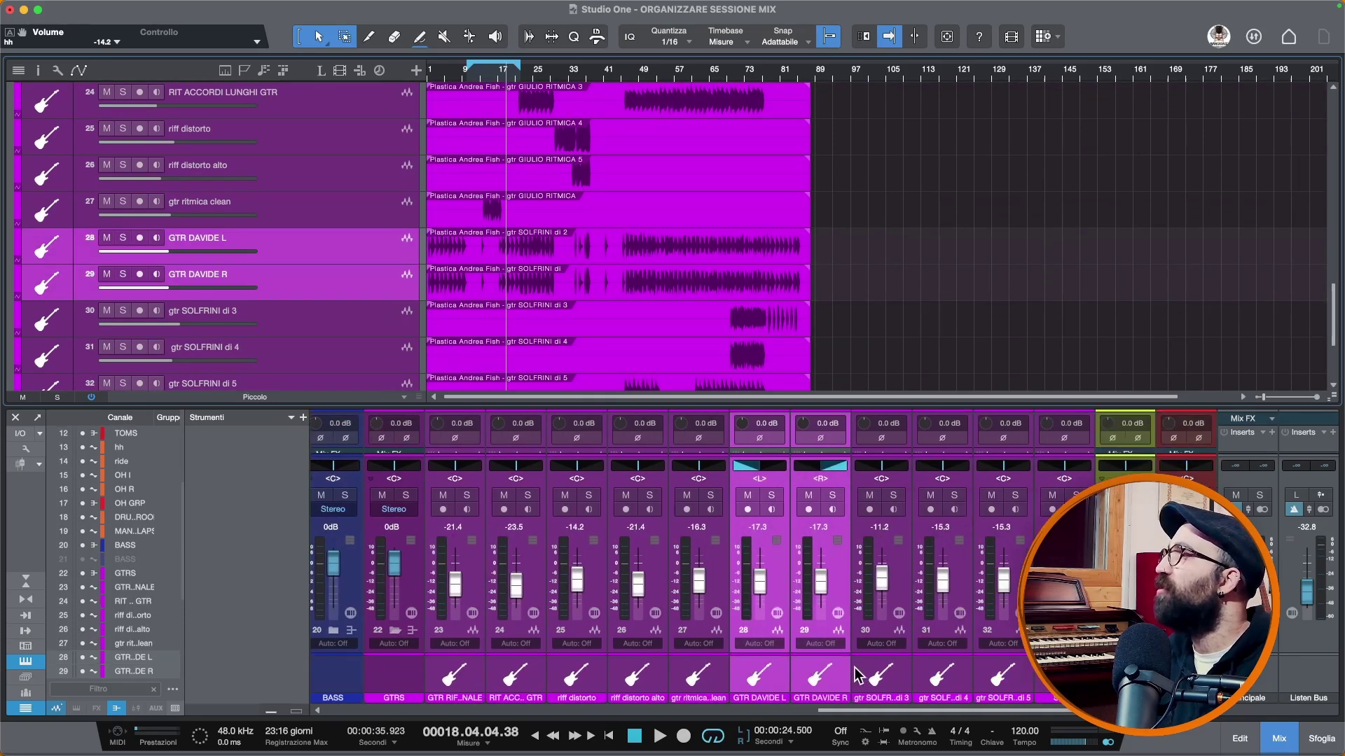
pyautogui.click(819, 676)
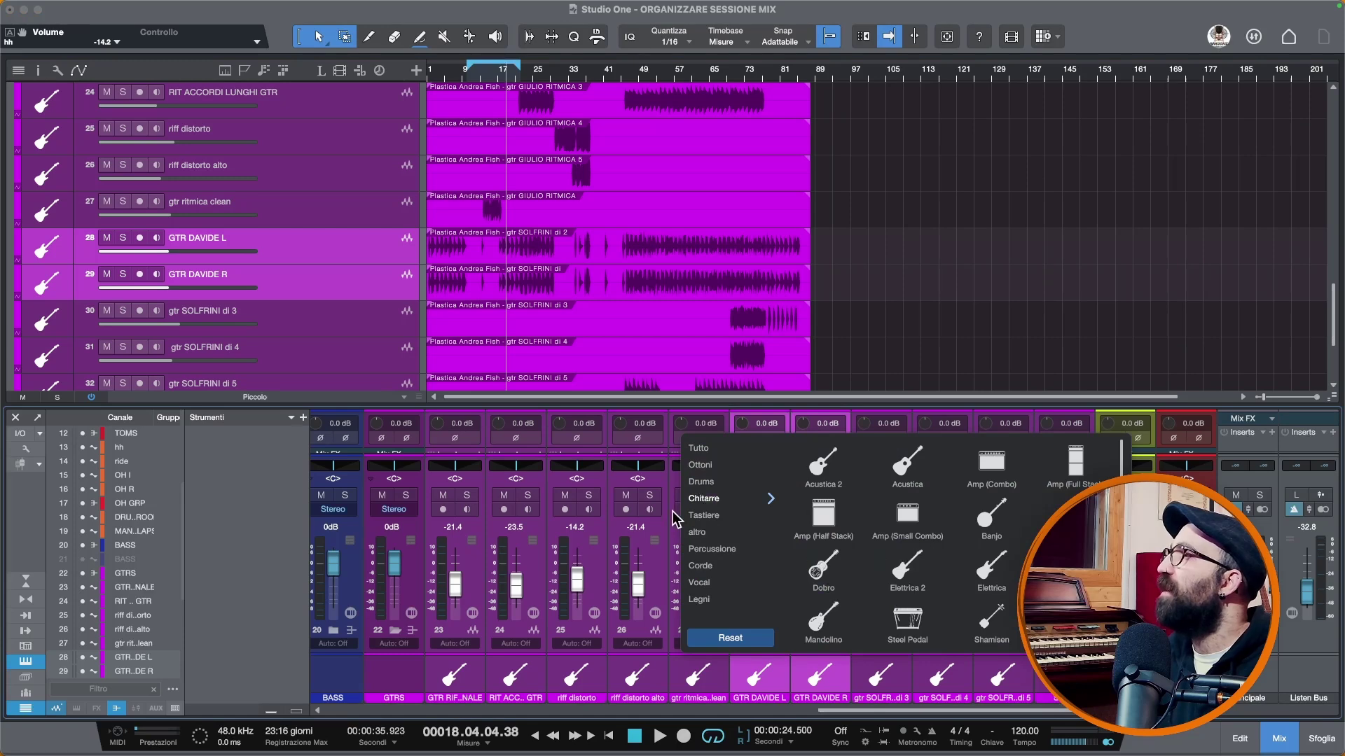
pyautogui.click(848, 706)
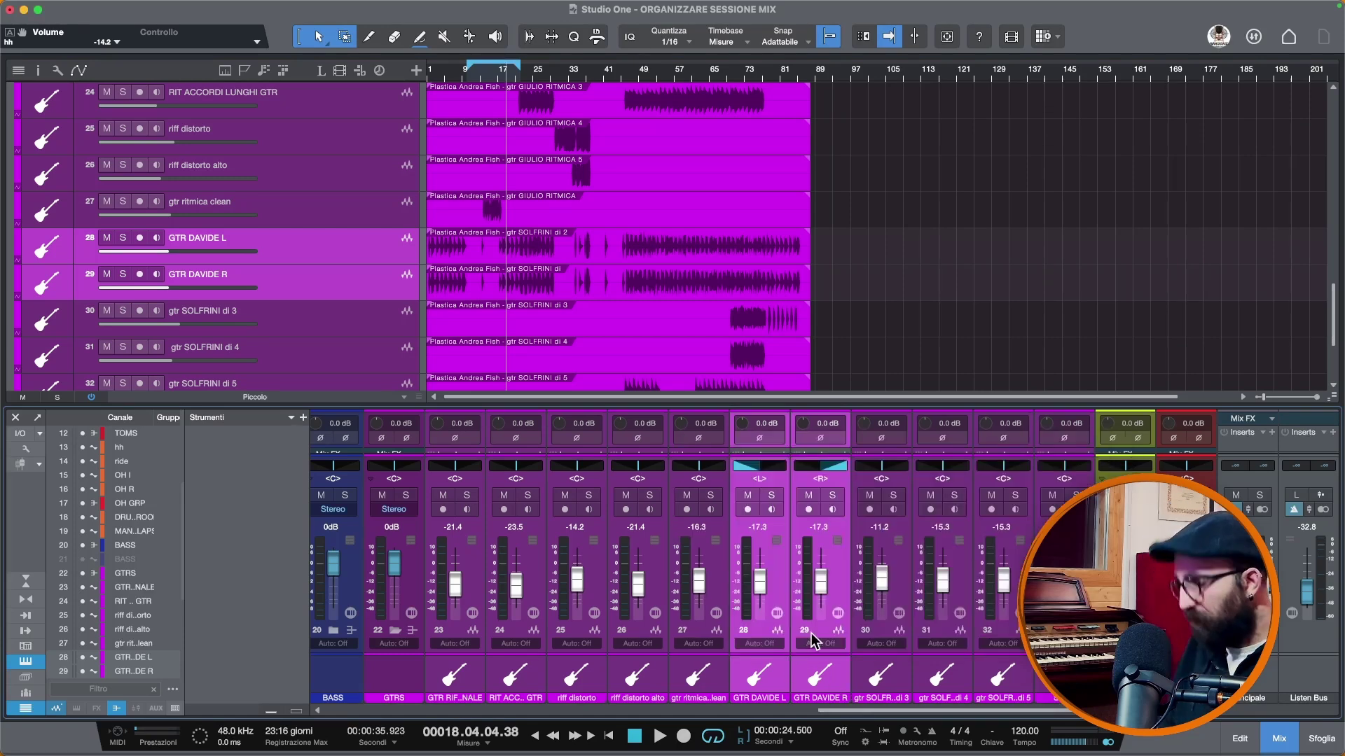
pyautogui.hotkey('shift', 'b')
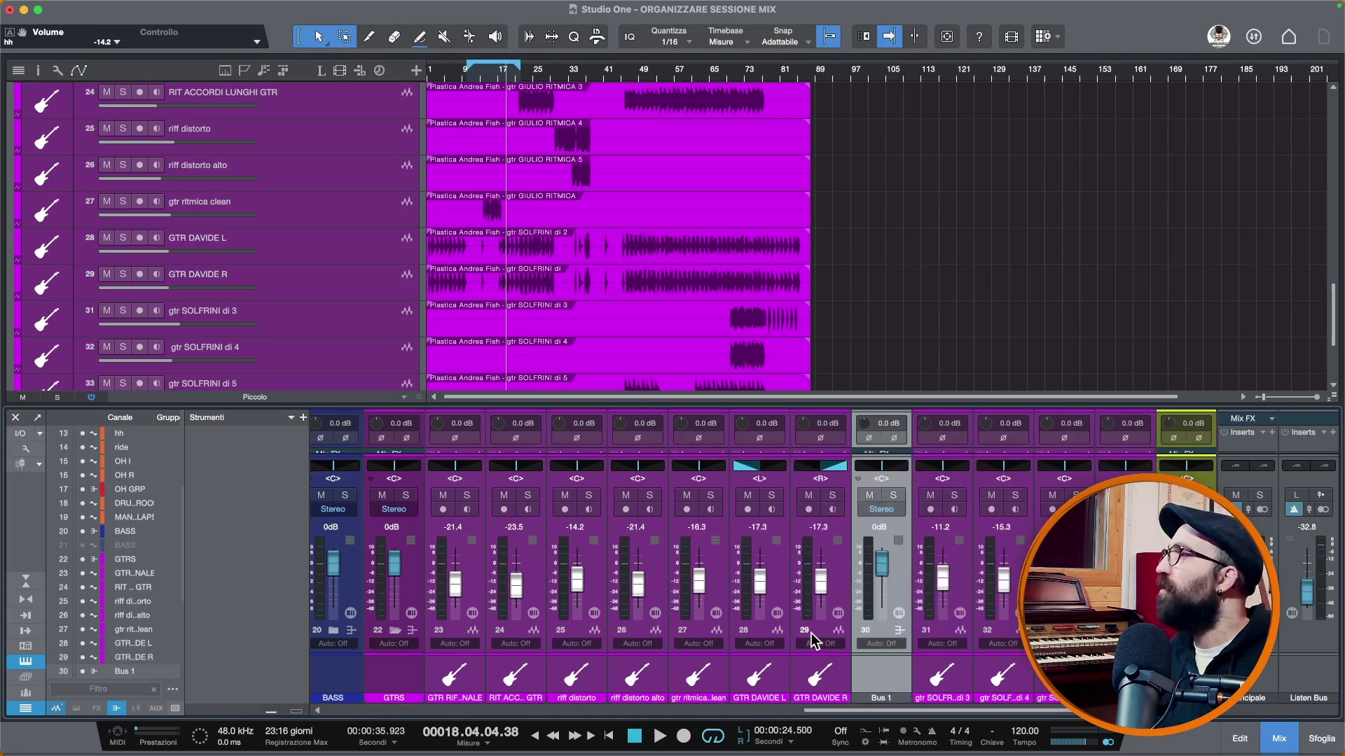
# Rename the new guitar bus as RITMICA D GRP and colour it dark purple
pyautogui.doubleClick(896, 699)
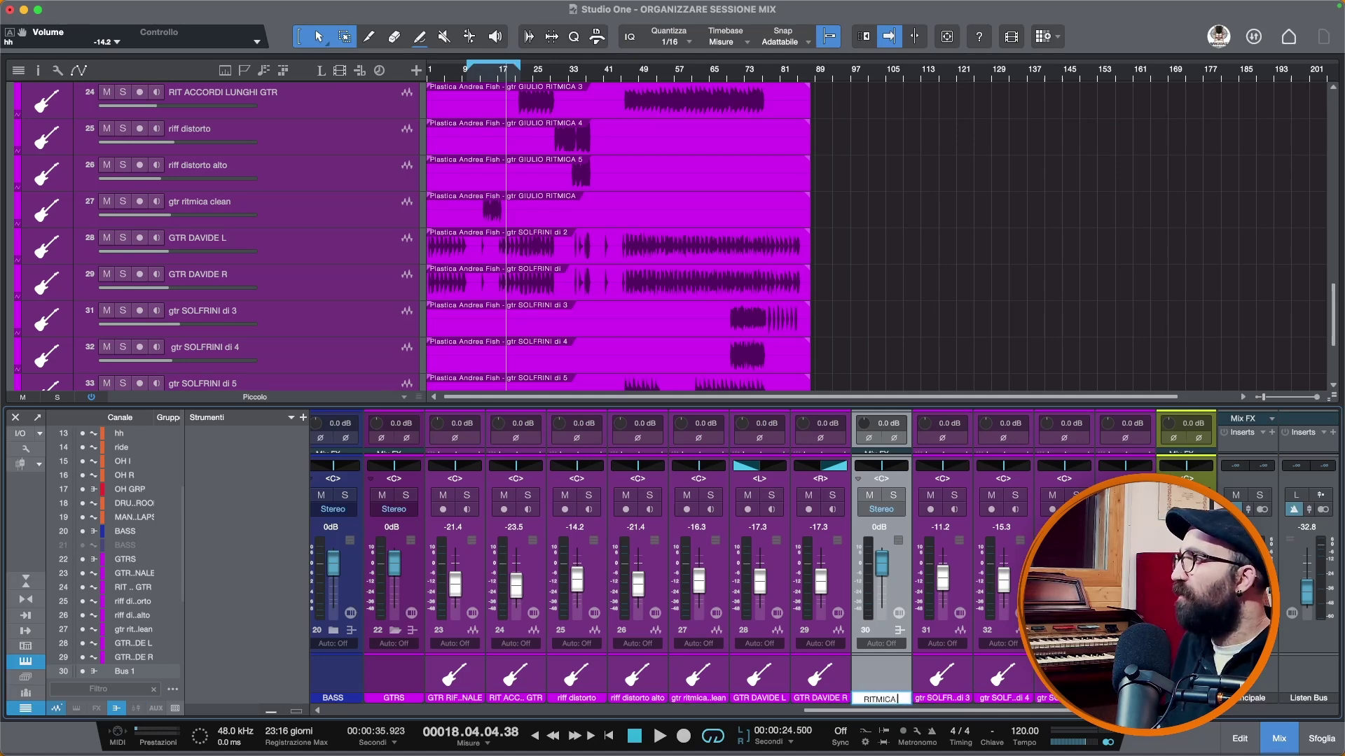
pyautogui.write('RITMICA D')
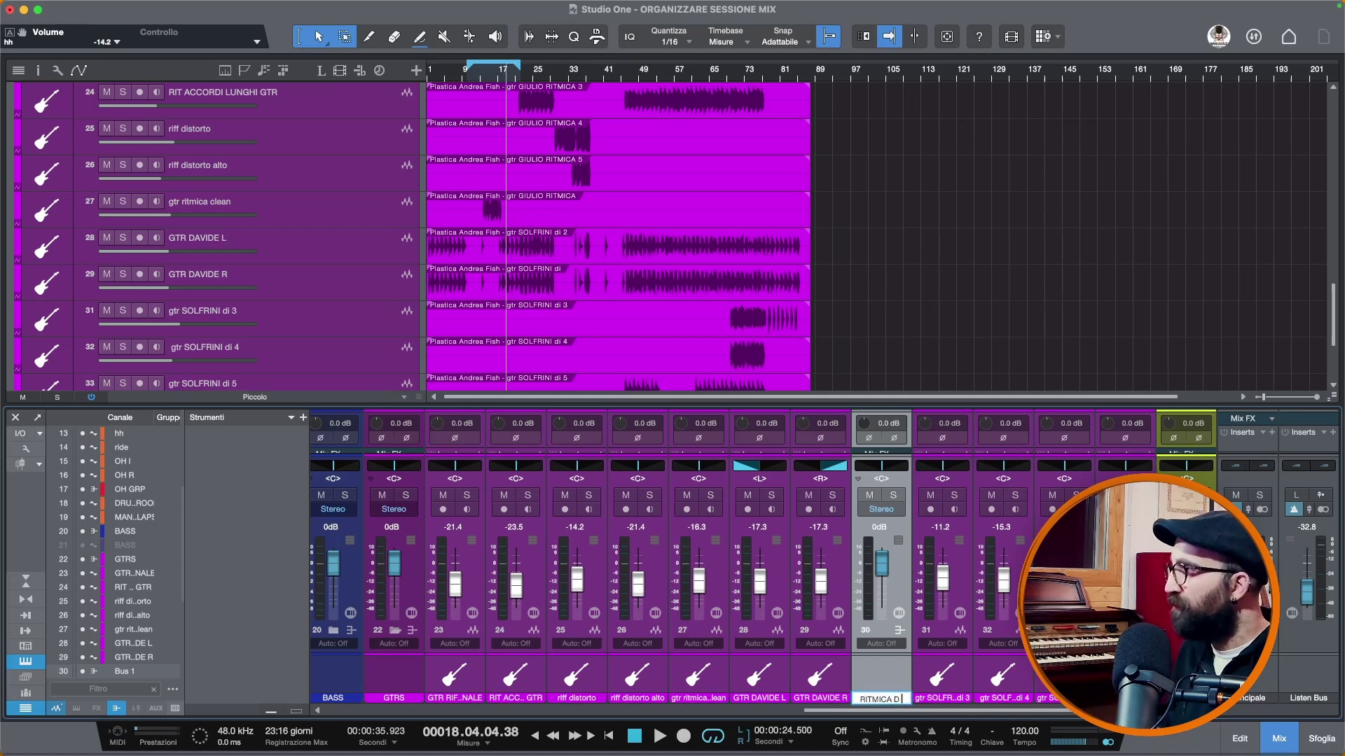
pyautogui.write(' GRP')
pyautogui.press('Return')
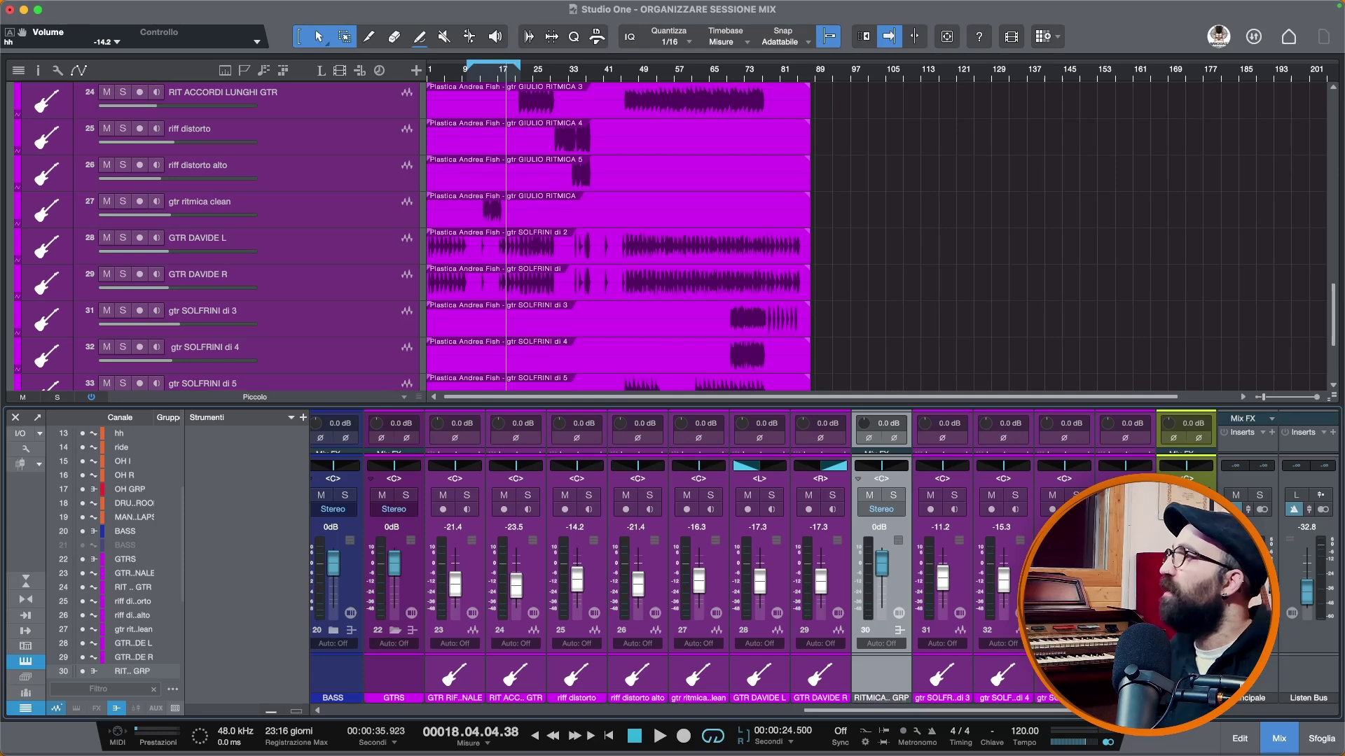
pyautogui.click(903, 704)
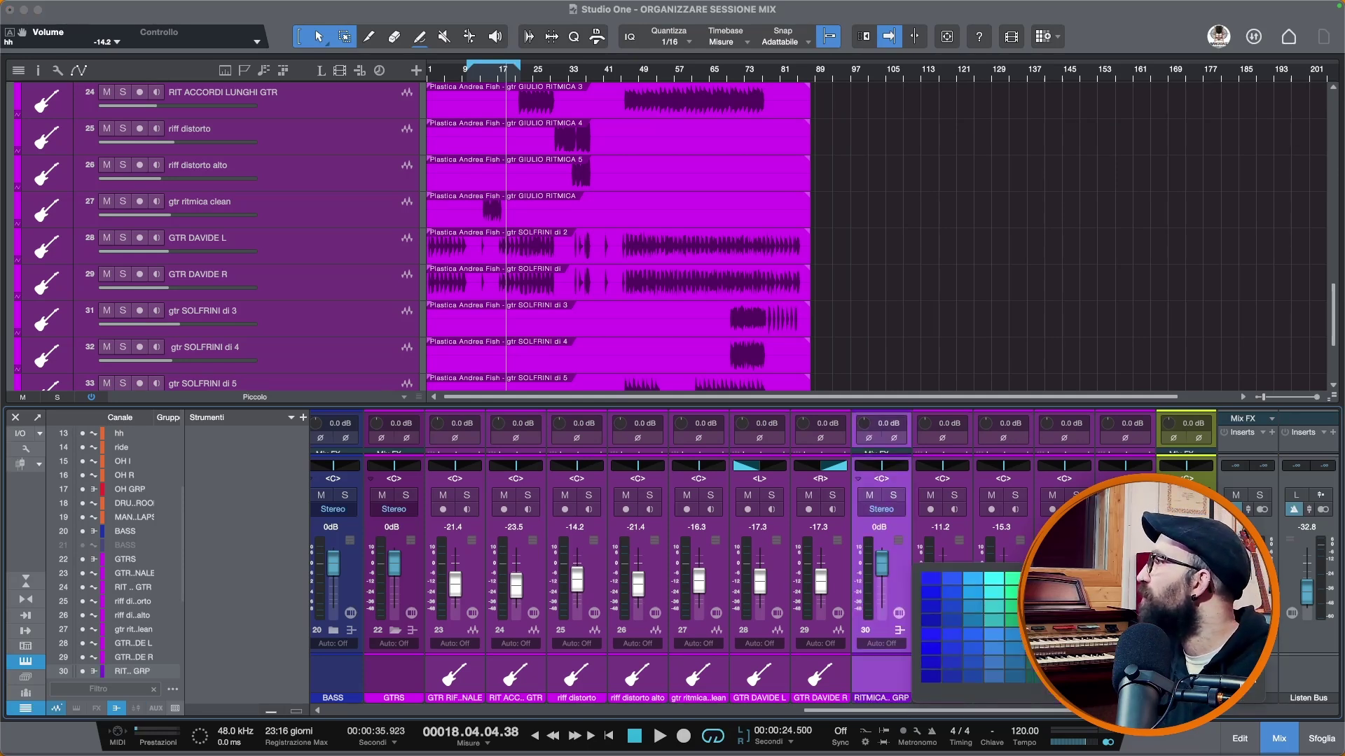
pyautogui.click(1246, 663)
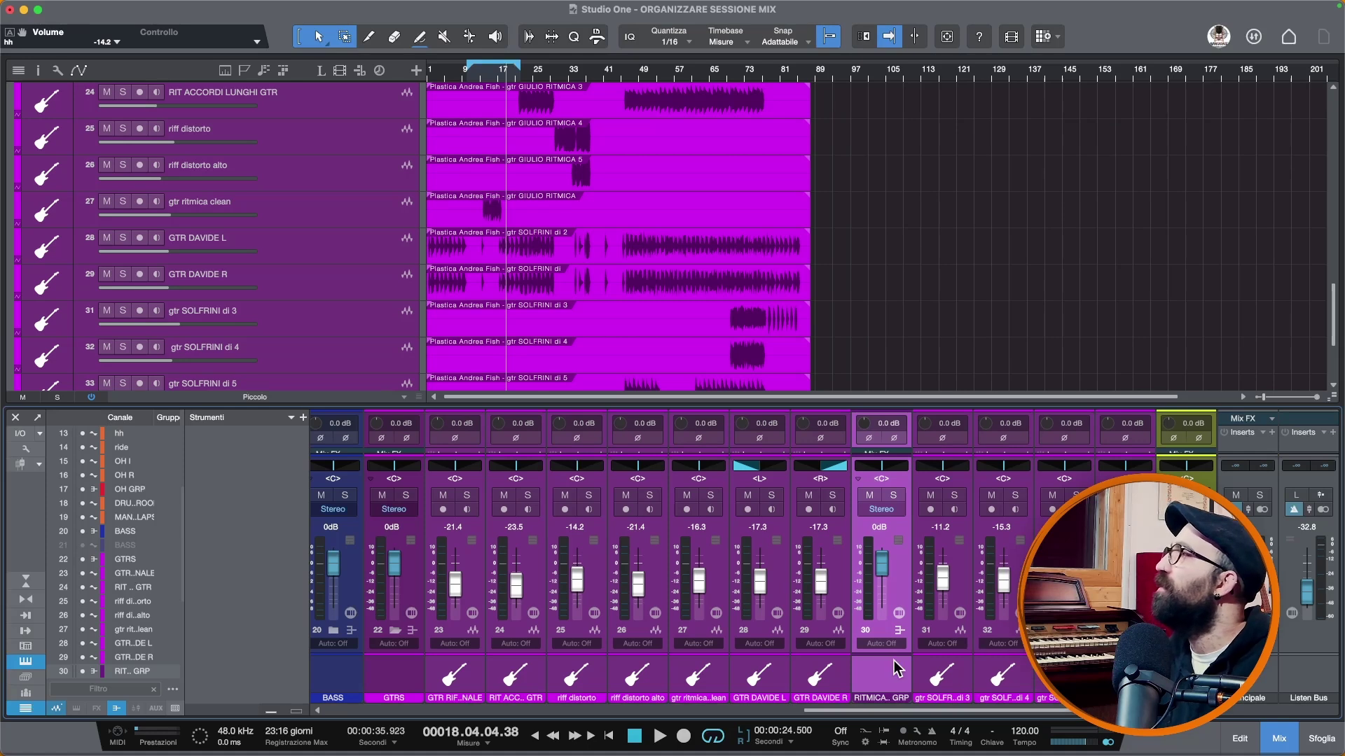
# Expand the VOCI folder and create a bus named VOX DOPPIATA RIT for VOCE doppiato finale 2 and VOCE doppiato finale
pyautogui.hscroll(1, 894, 662)
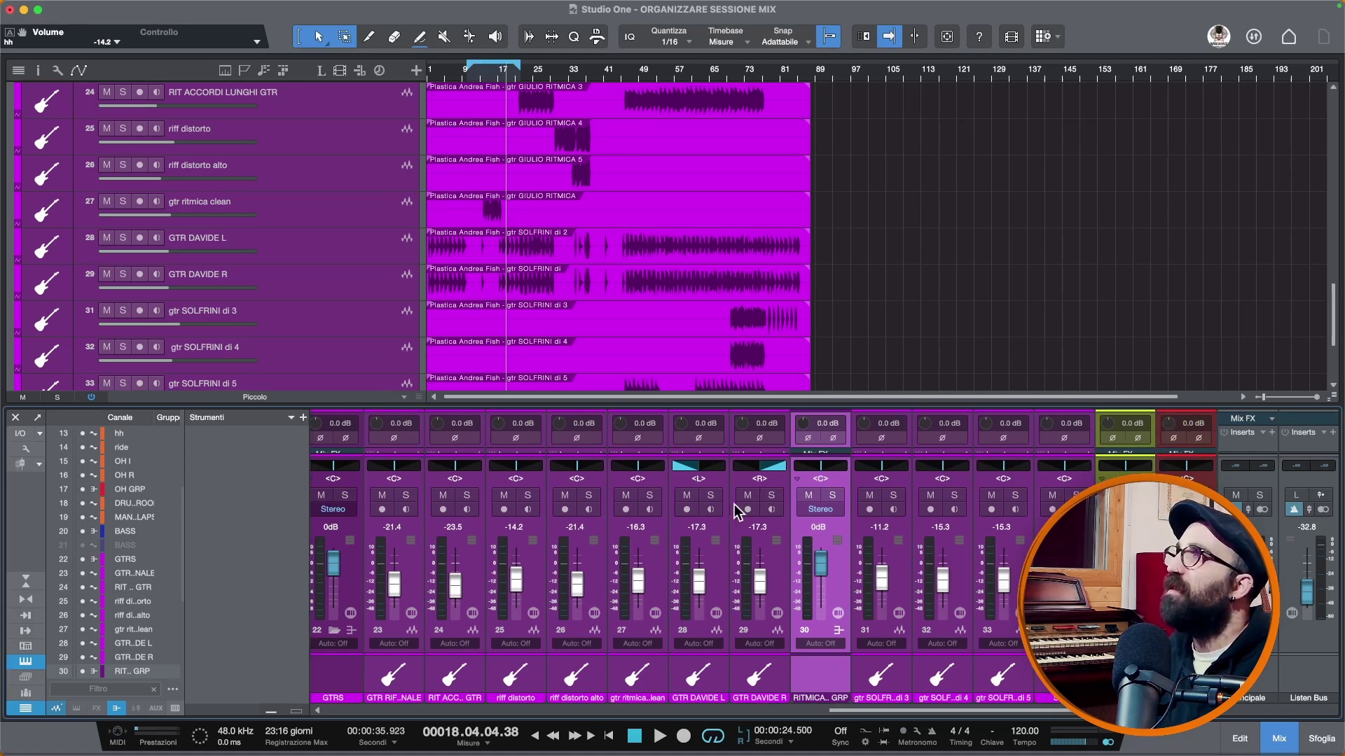
pyautogui.scroll(-4, 561, 252)
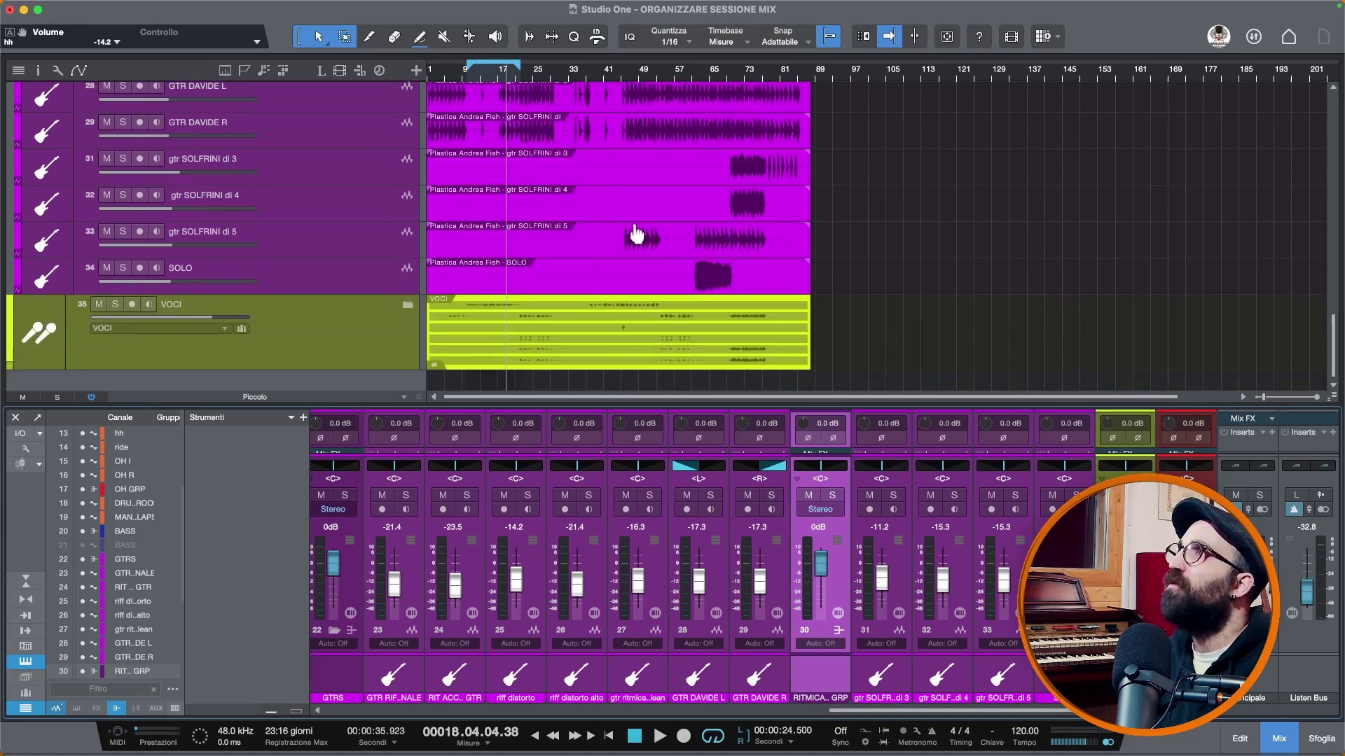
pyautogui.click(407, 304)
pyautogui.scroll(-1, 552, 314)
pyautogui.scroll(-5, 553, 314)
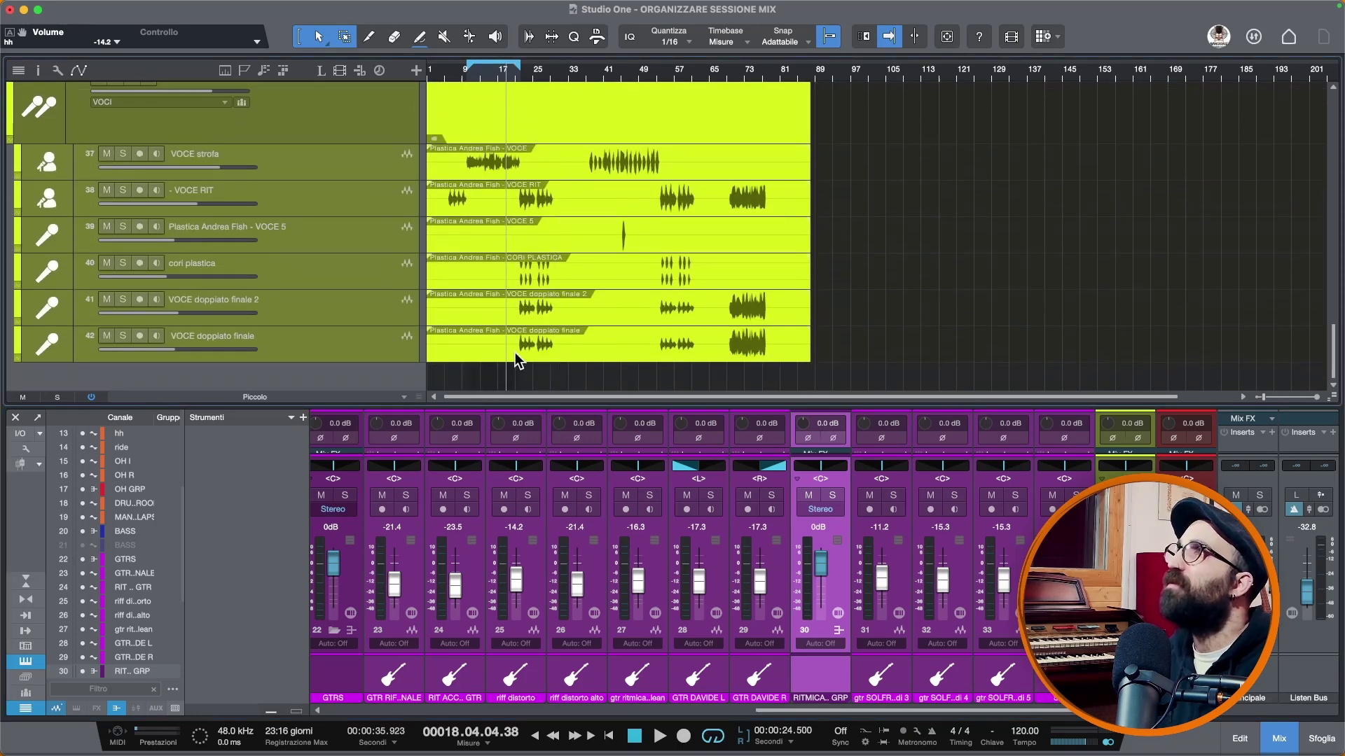
pyautogui.hscroll(6, 867, 683)
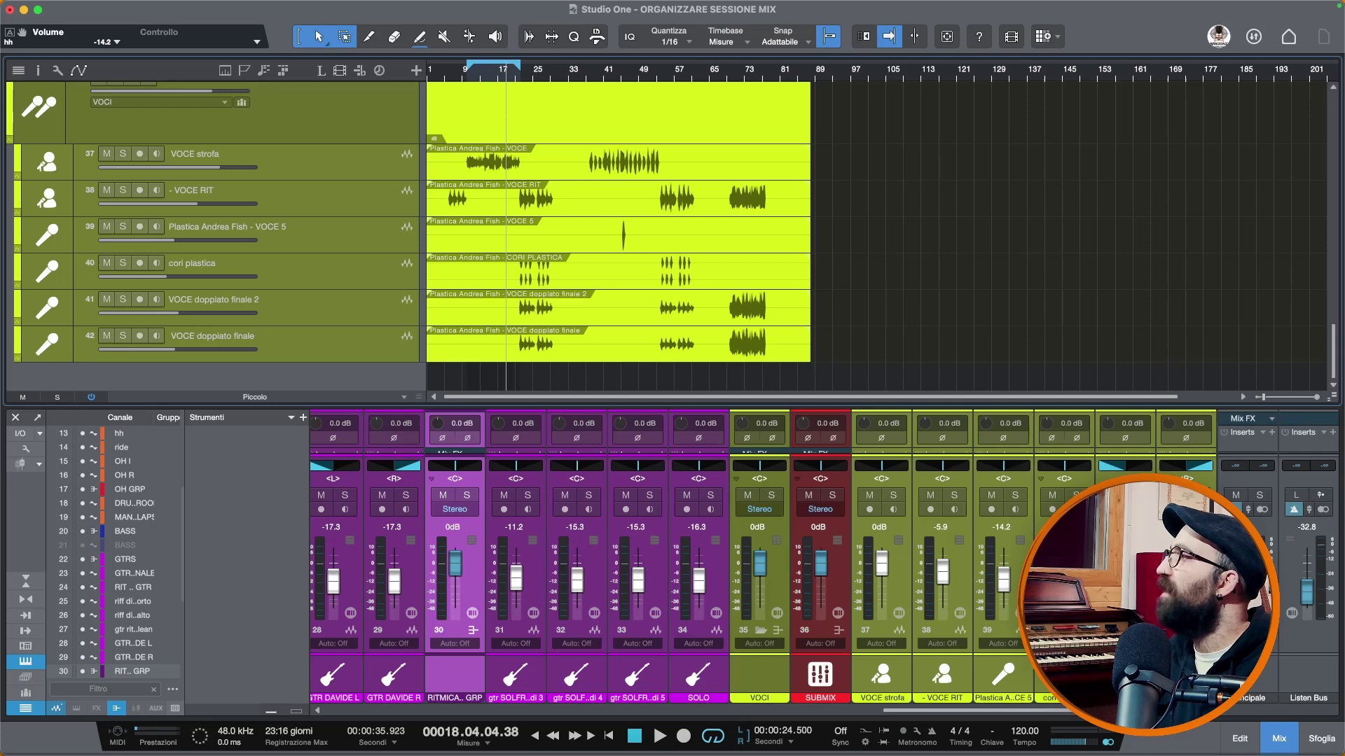
pyautogui.click(1125, 677)
pyautogui.keyDown('shift'); pyautogui.click(1185, 677); pyautogui.keyUp('shift')
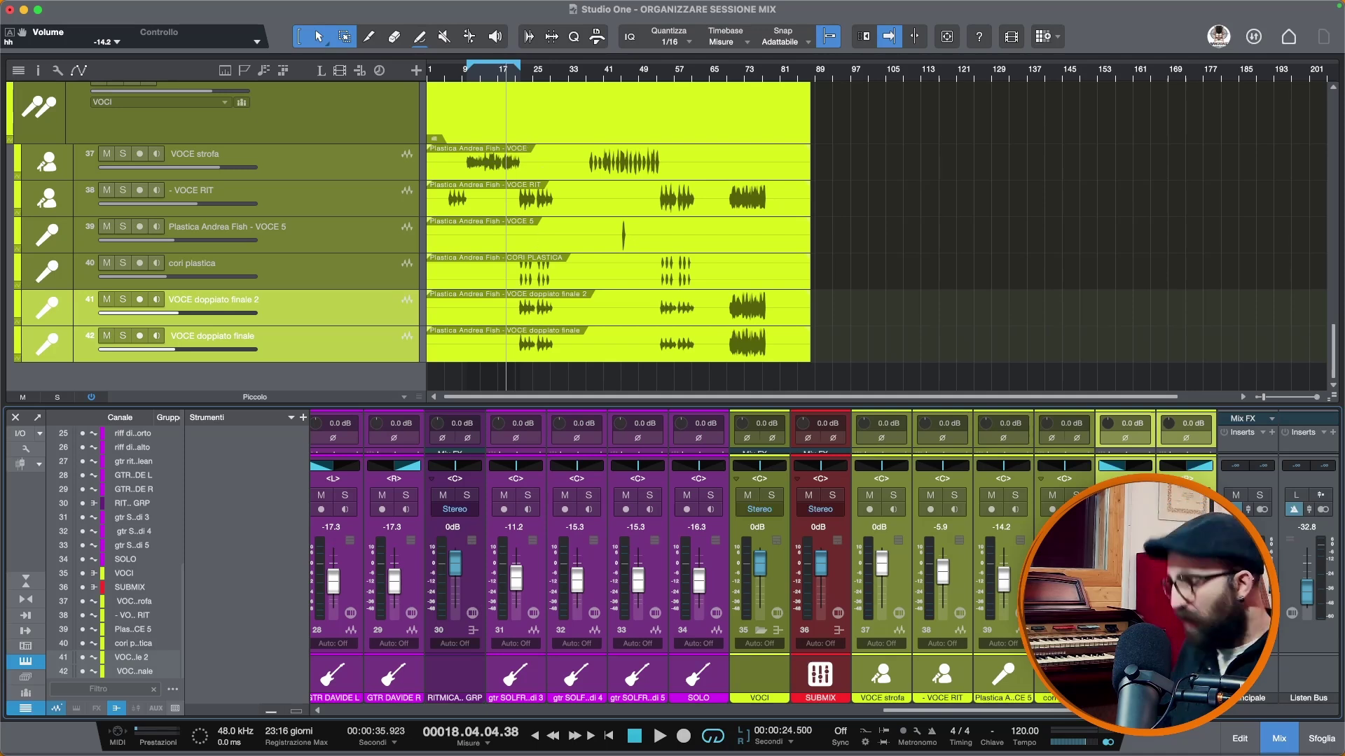
pyautogui.hotkey('shift', 'b')
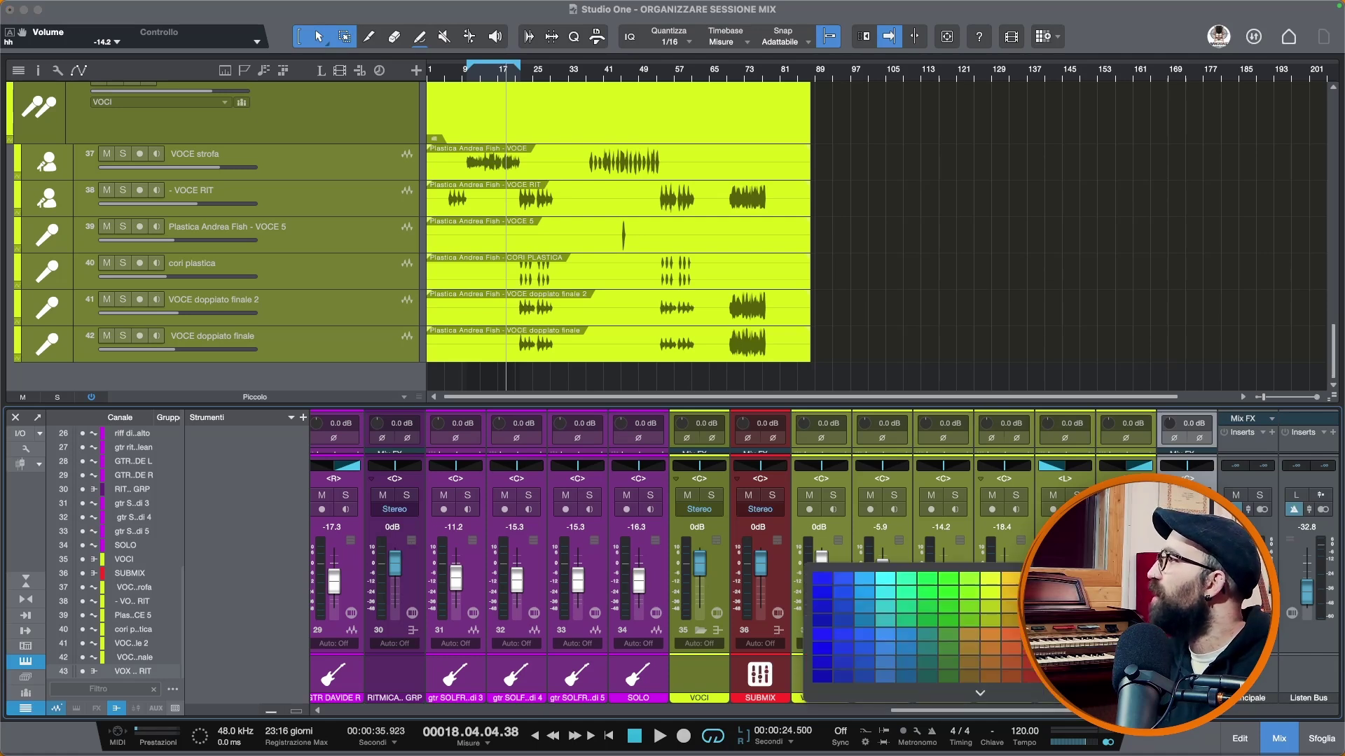
# Colour the VOX DOPPIATA RIT bus yellow and show its volume automation track in the arrangement
pyautogui.click(994, 622)
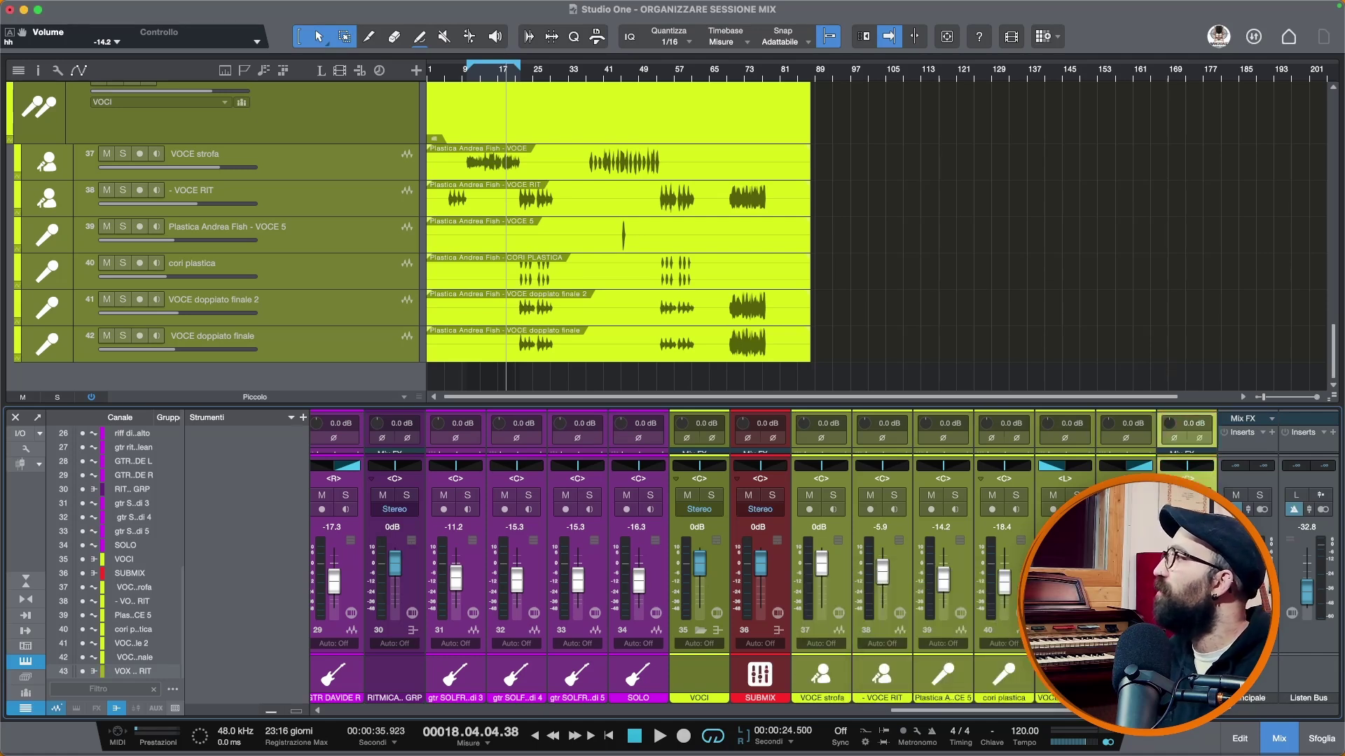
pyautogui.click(1187, 675)
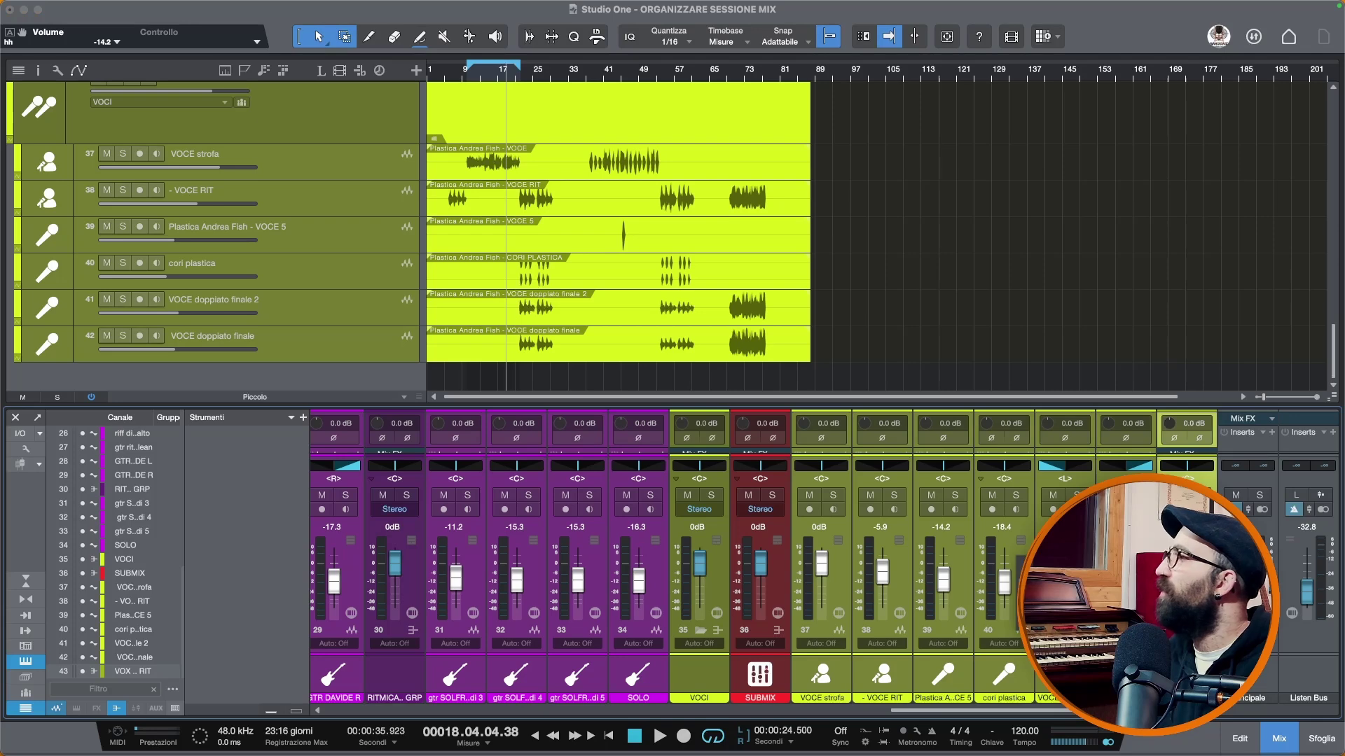
pyautogui.click(1072, 607)
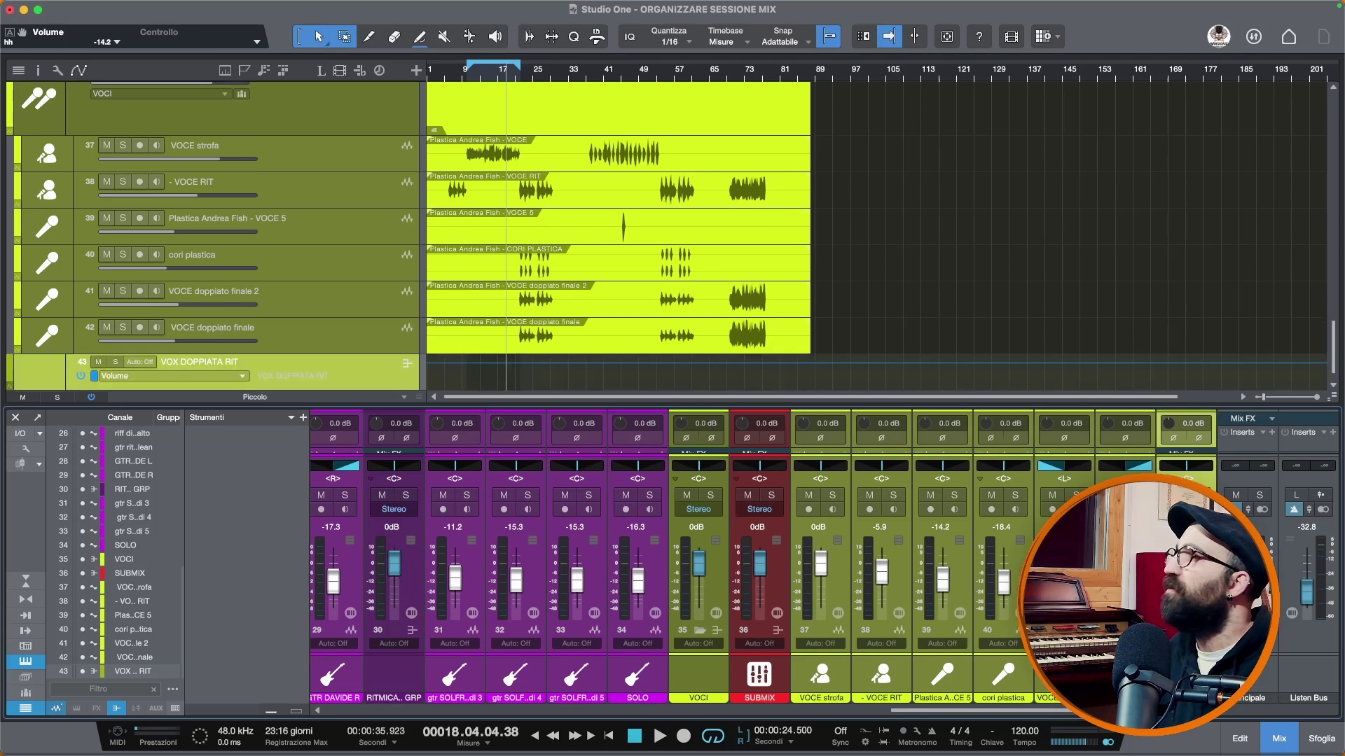
# Show the RITMICA D GRP bus's volume automation track in the arrangement
pyautogui.rightClick(394, 569)
pyautogui.click(440, 613)
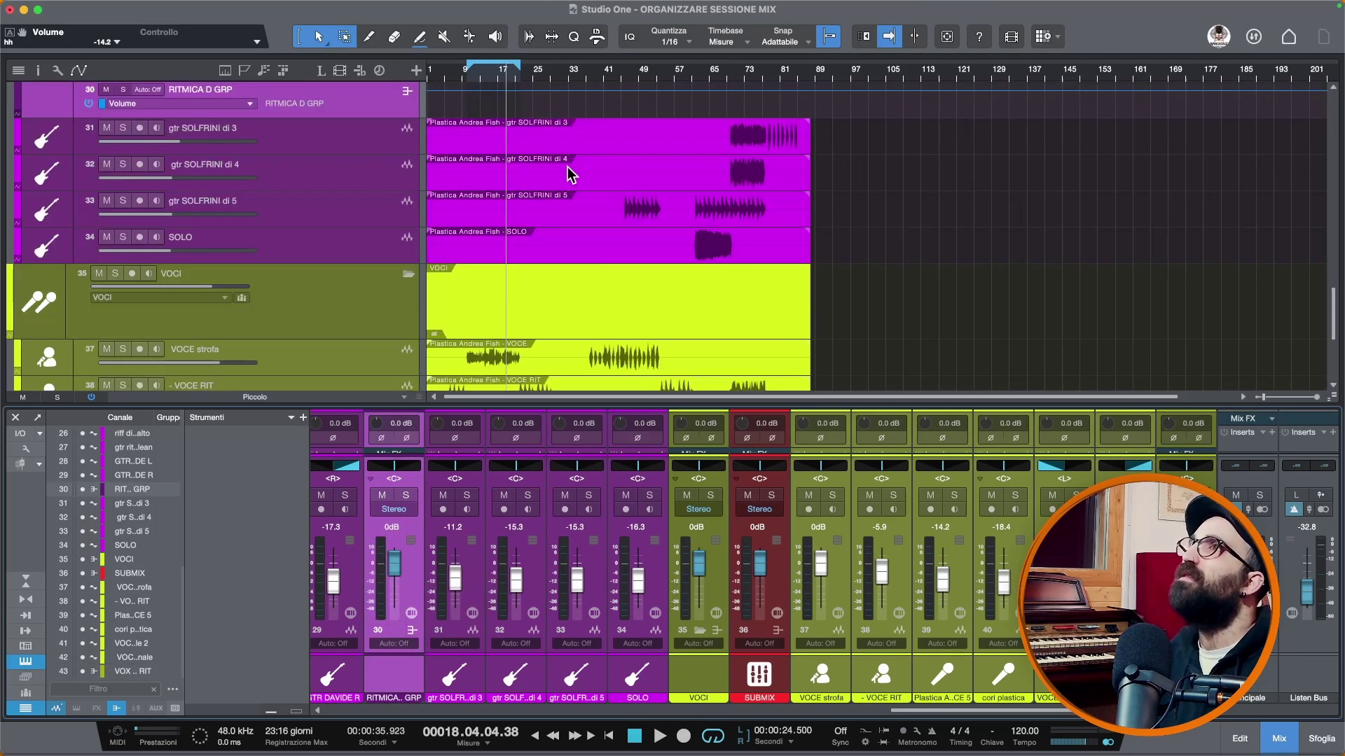
# Turn off loop playback for the range set in the arrangement timeline
pyautogui.scroll(15, 560, 179)
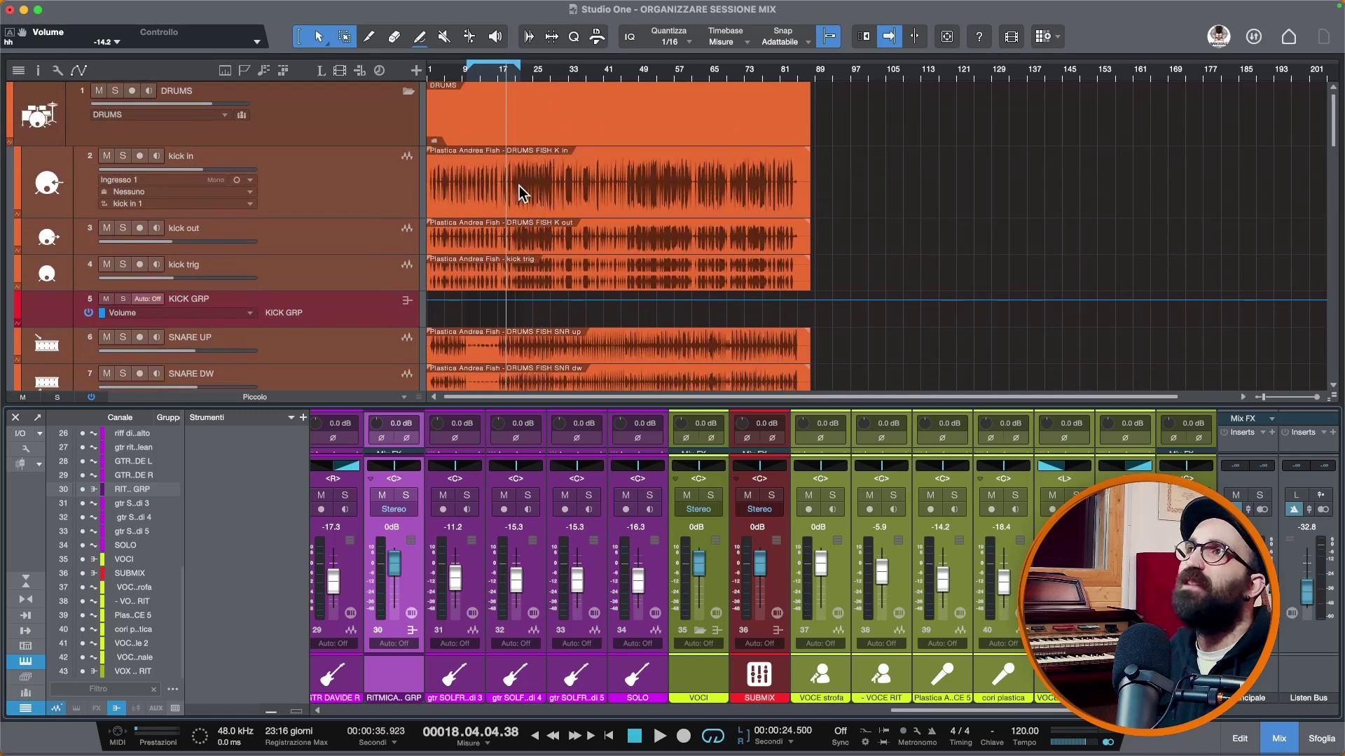
pyautogui.scroll(-15, 520, 193)
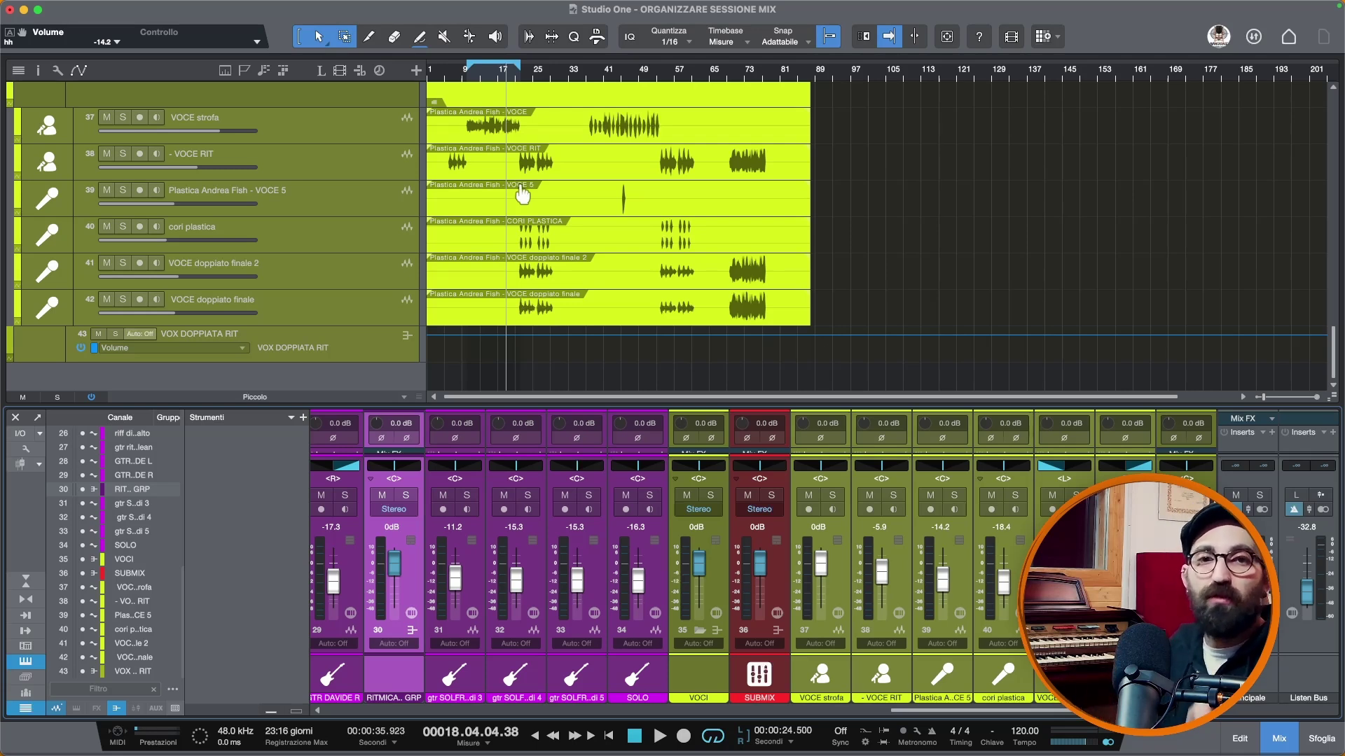
pyautogui.hscroll(3, 522, 194)
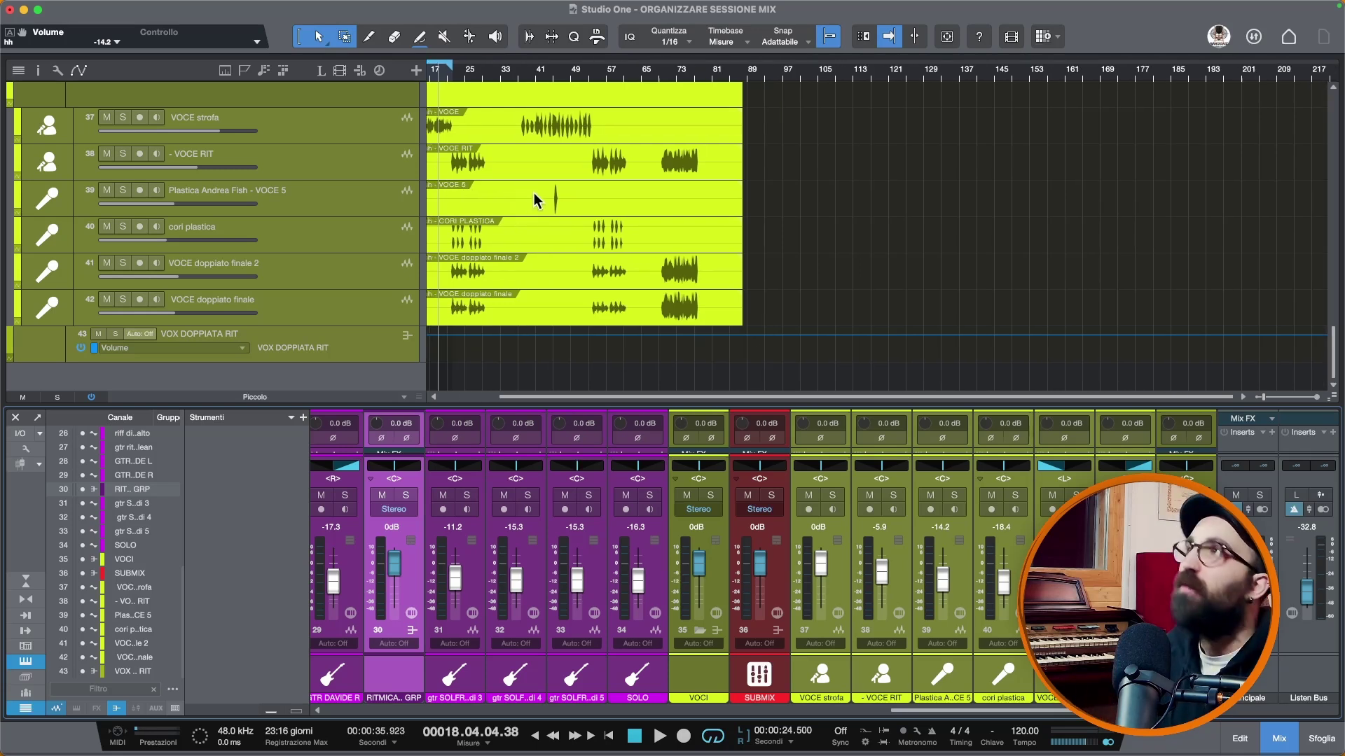
pyautogui.hscroll(-3, 745, 192)
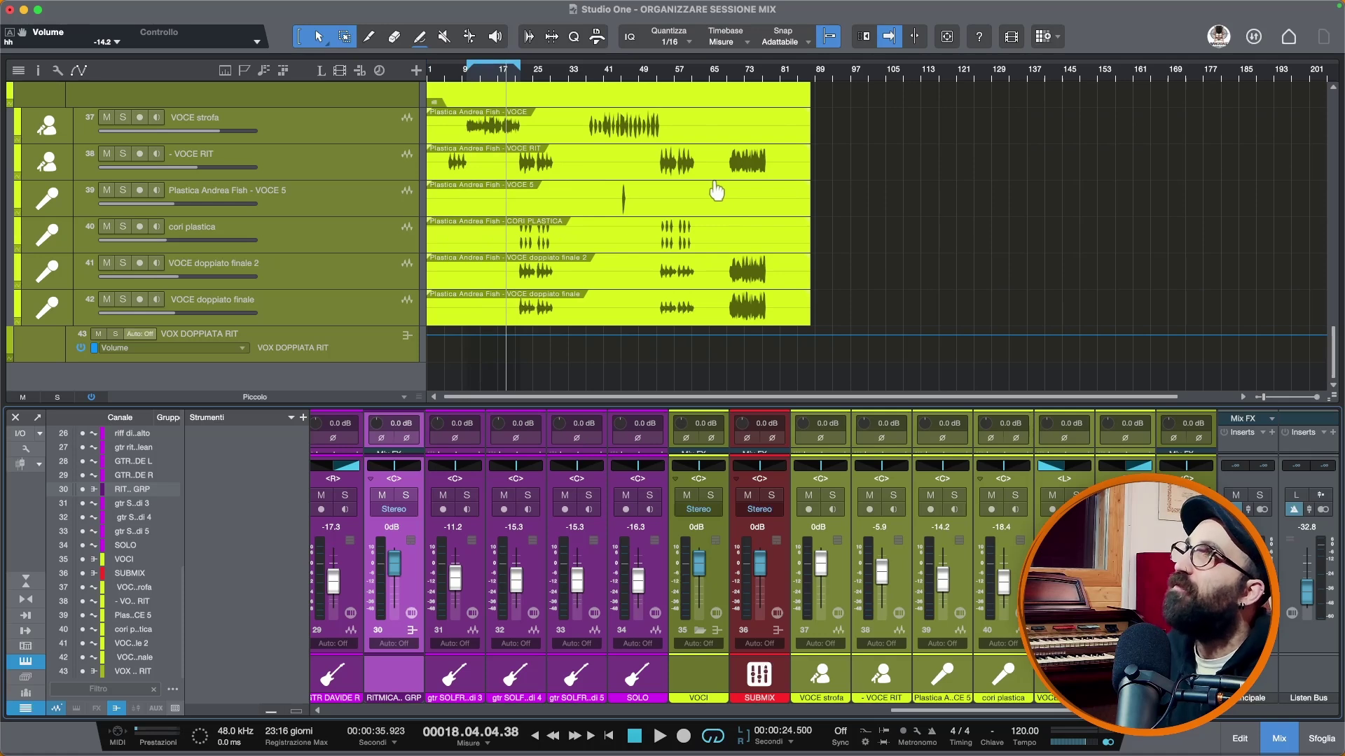
pyautogui.press('/')
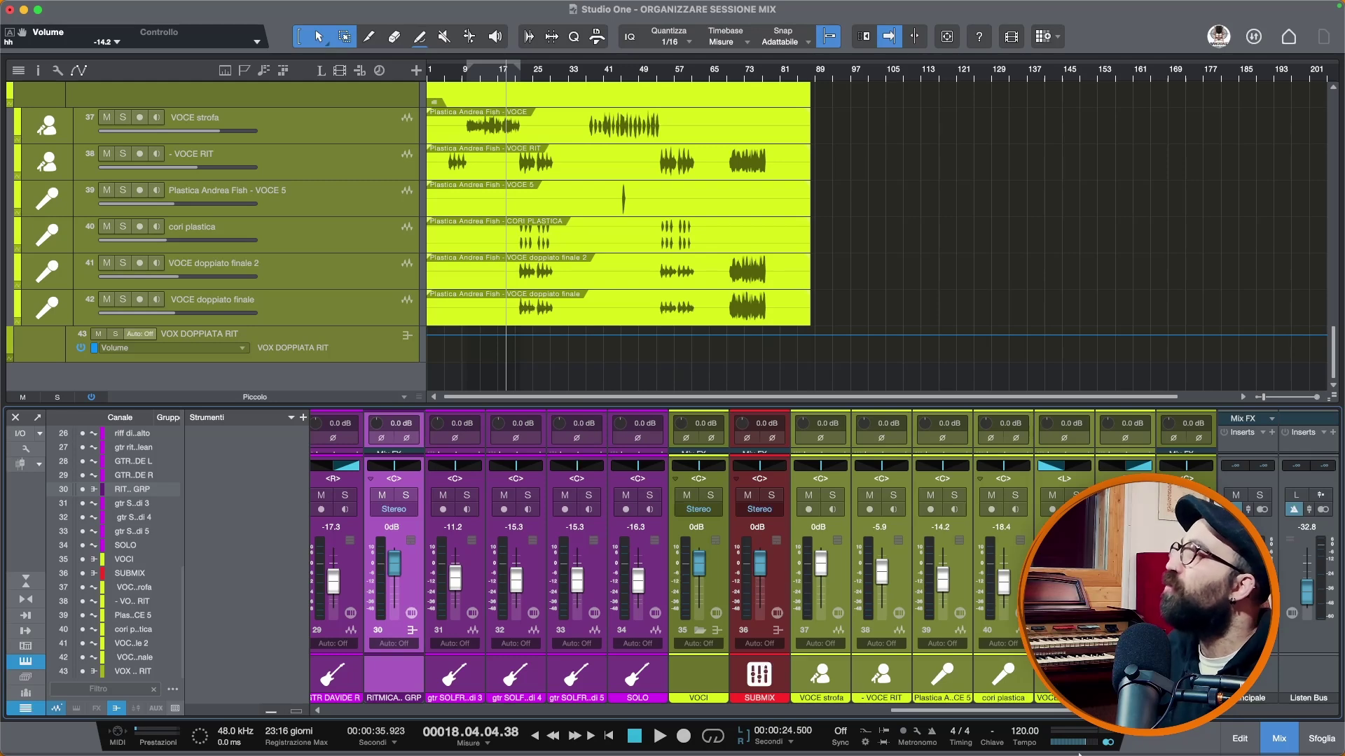
# Collapse the DRUMS, GTRS and VOCI folders and enlarge the mixer until inserts, sends and output routing show
pyautogui.moveTo(988, 742)
pyautogui.hscroll(-15, 336, 703)
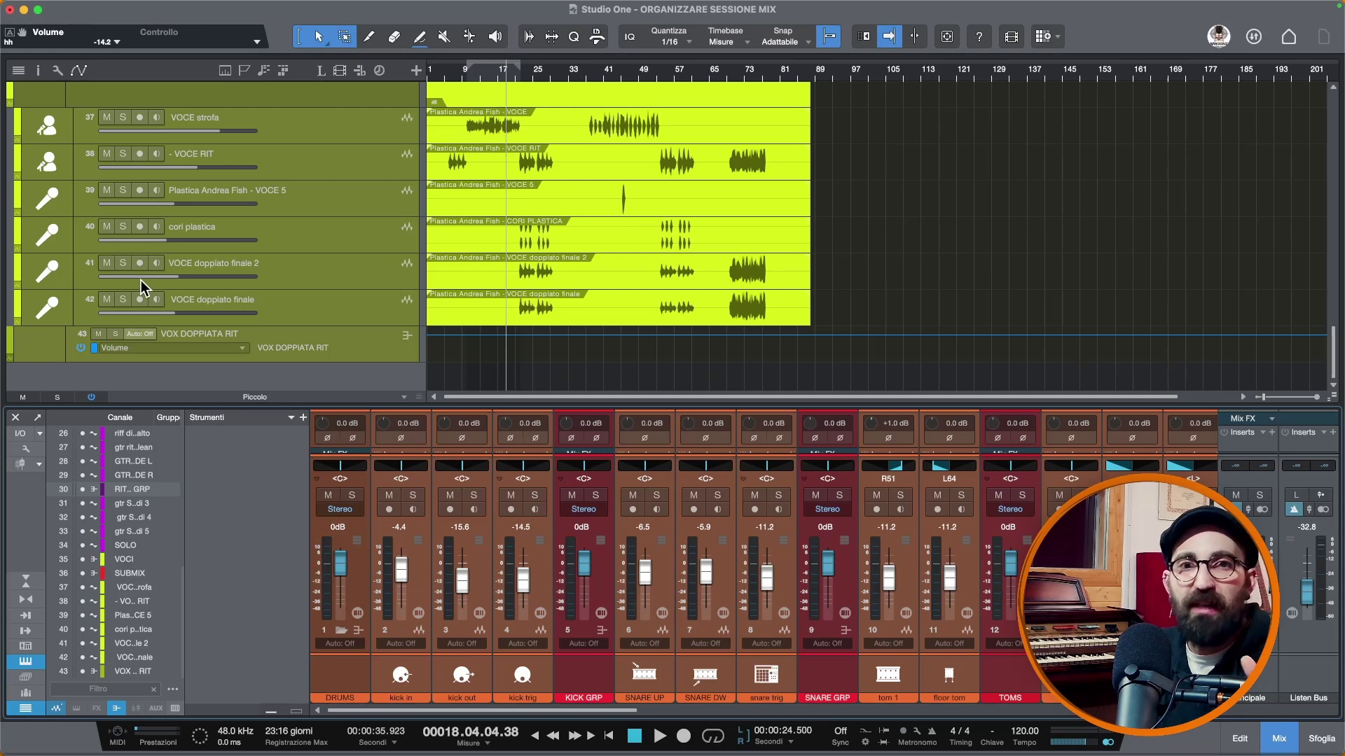
pyautogui.scroll(20, 141, 280)
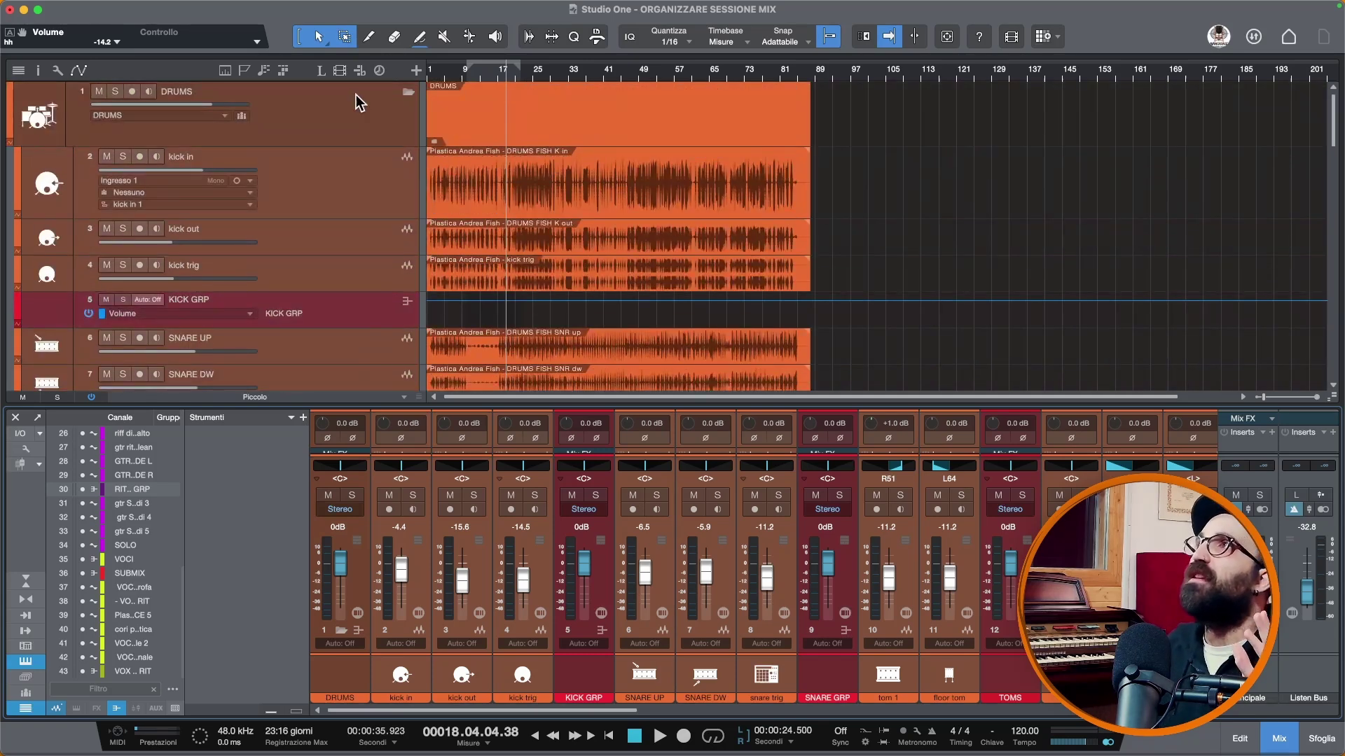
pyautogui.click(410, 91)
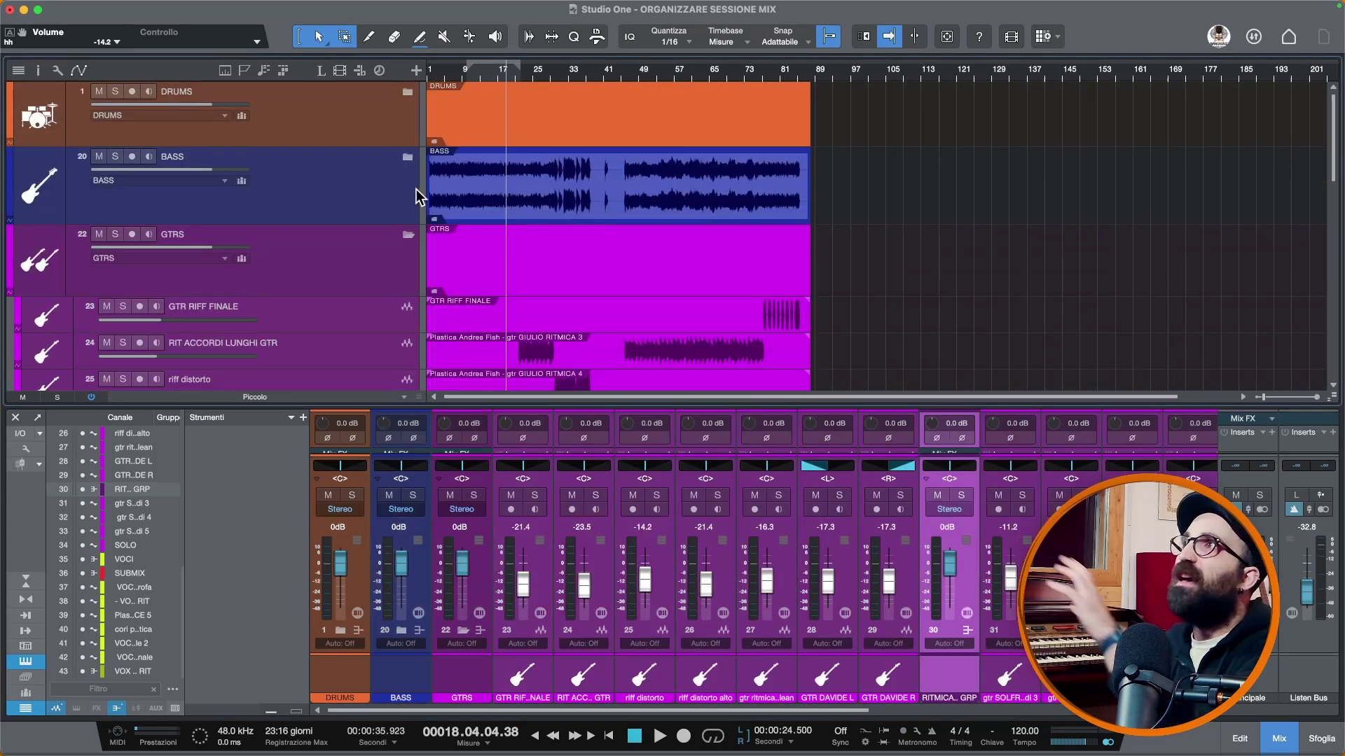
pyautogui.click(406, 239)
pyautogui.click(410, 232)
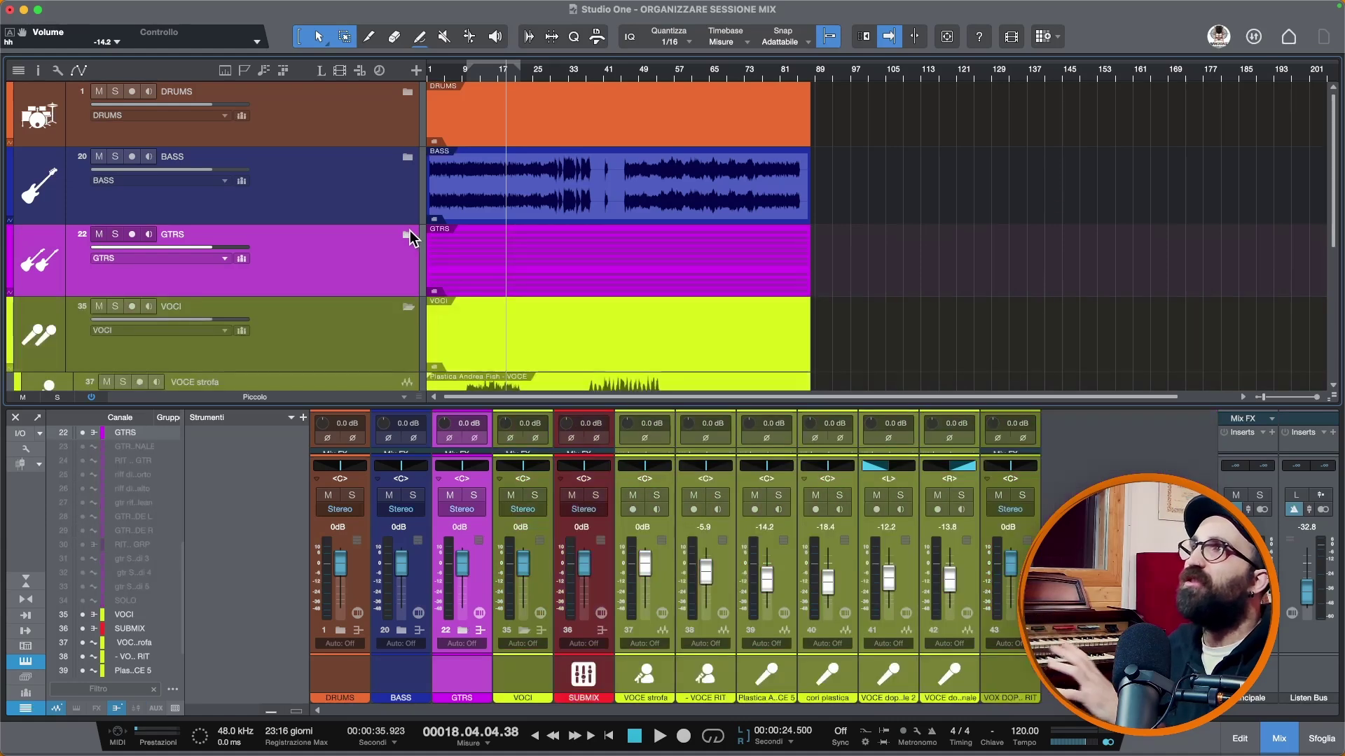
pyautogui.click(406, 277)
pyautogui.click(408, 306)
pyautogui.scroll(-1, 403, 291)
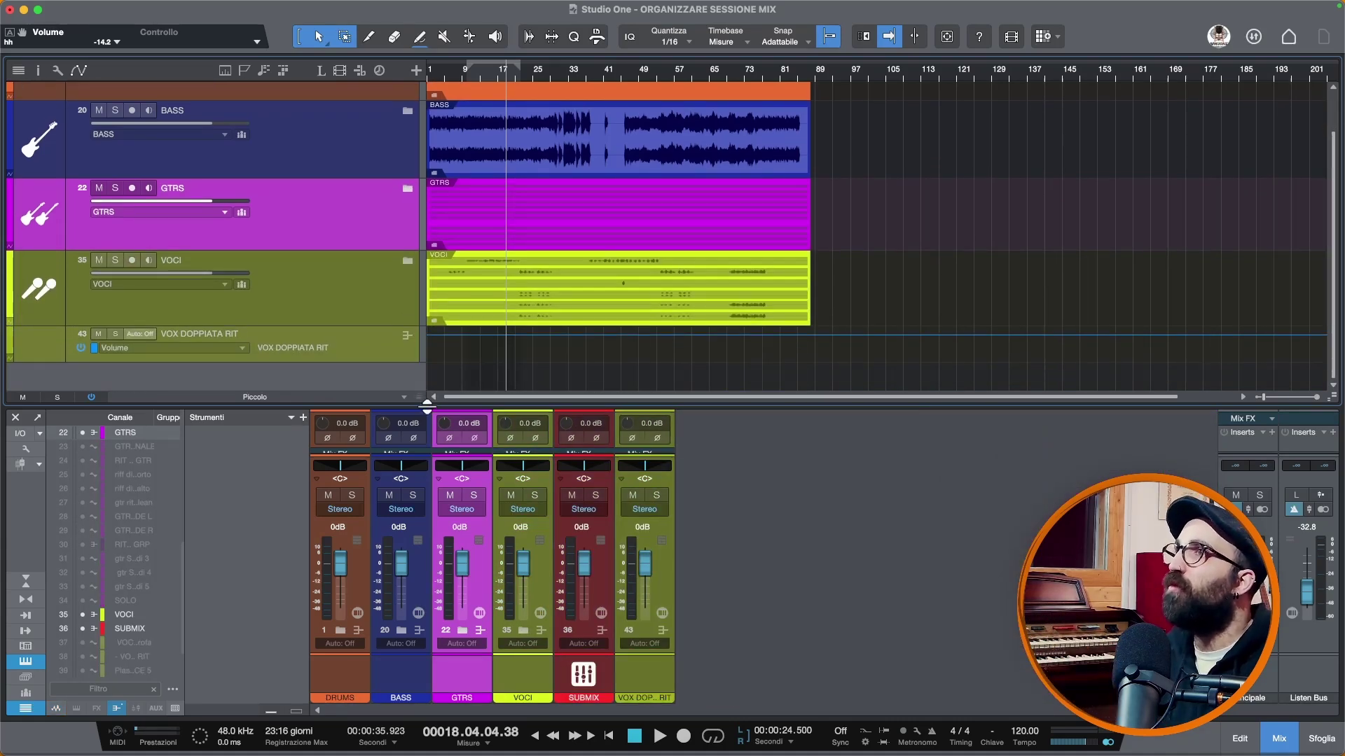
pyautogui.moveTo(427, 405); pyautogui.dragTo(425, 219)
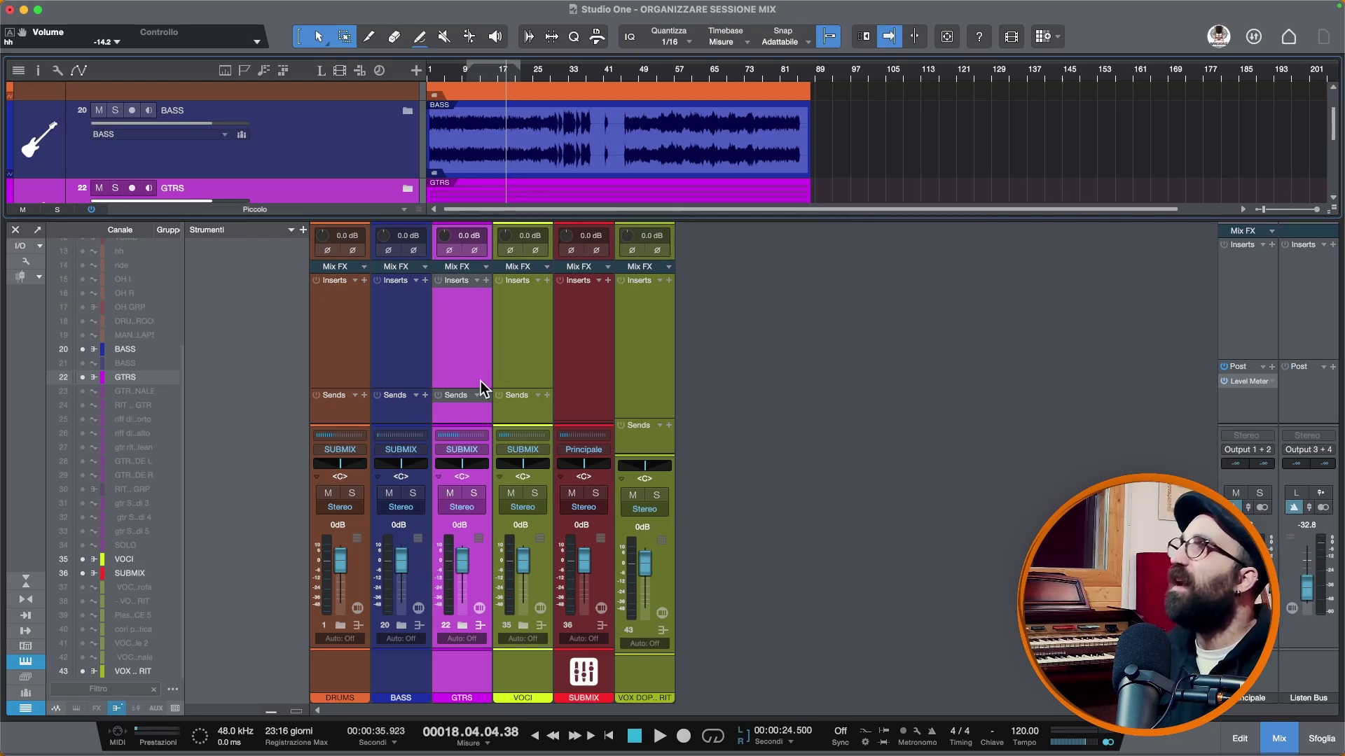
# Move the VOX DOPPIATA RIT automation track into the VOCI folder and collapse that folder
pyautogui.click(637, 339)
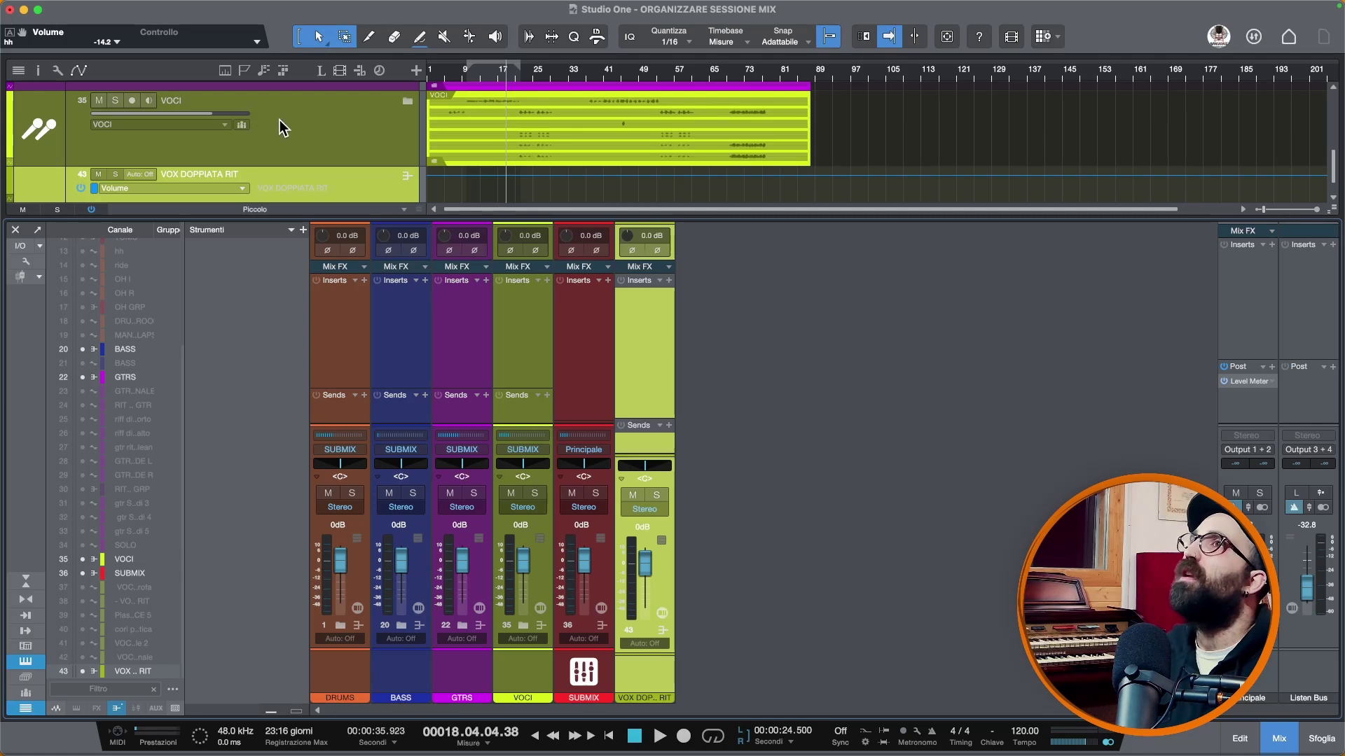
pyautogui.scroll(-1, 296, 145)
pyautogui.rightClick(645, 570)
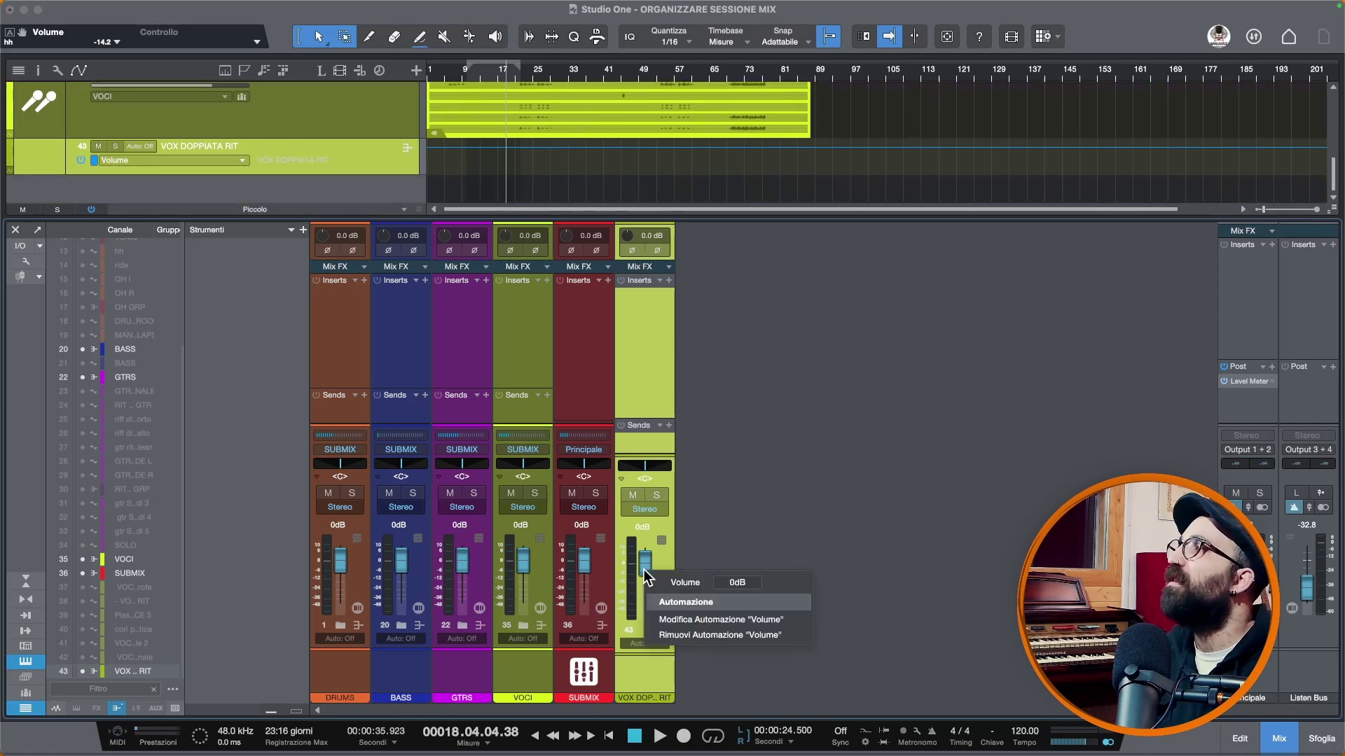
pyautogui.click(715, 537)
pyautogui.scroll(2, 299, 159)
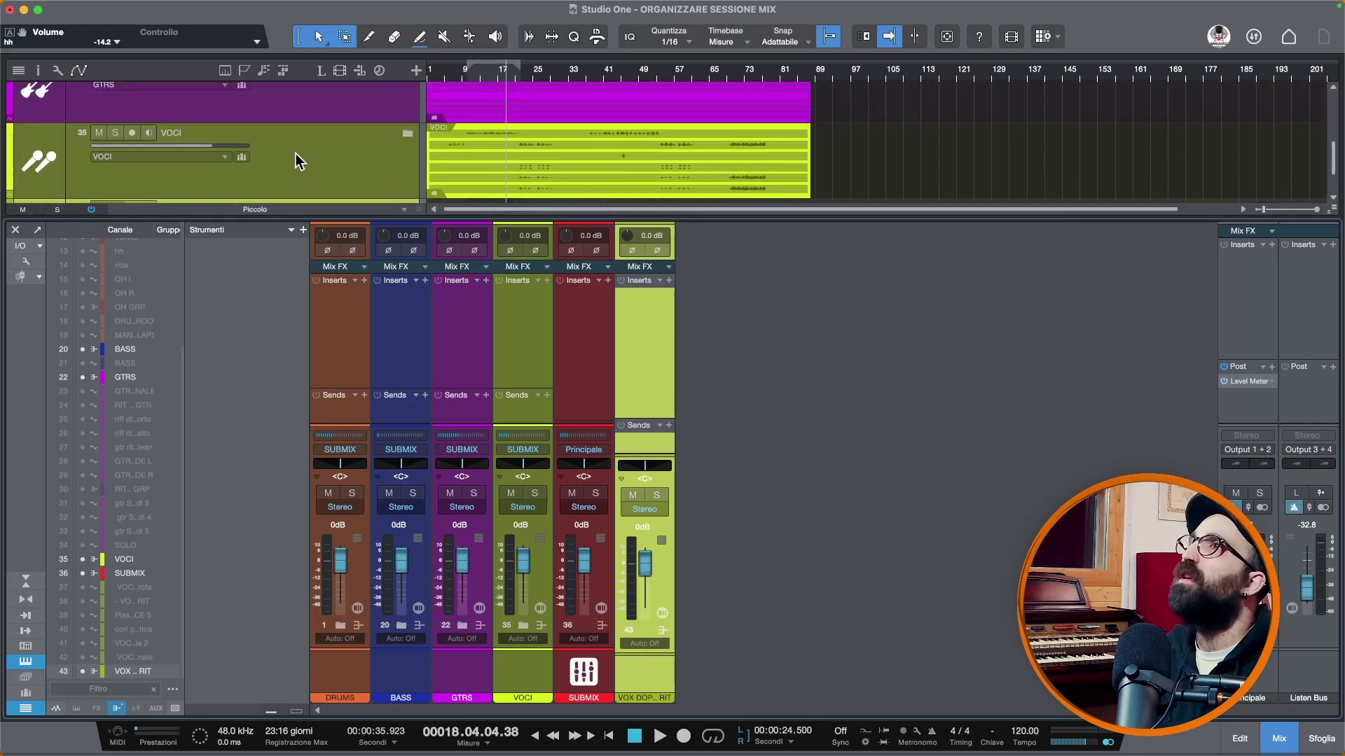
pyautogui.moveTo(302, 195); pyautogui.dragTo(297, 145)
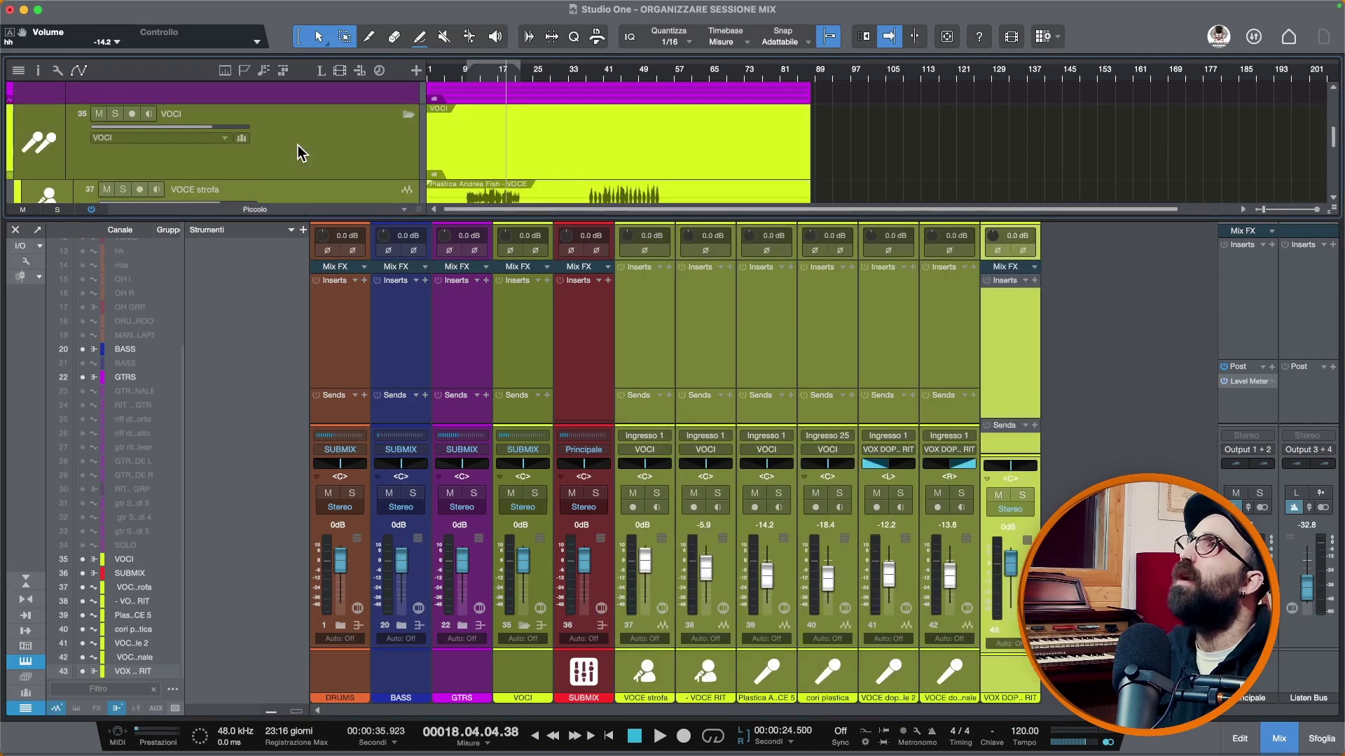
pyautogui.click(409, 114)
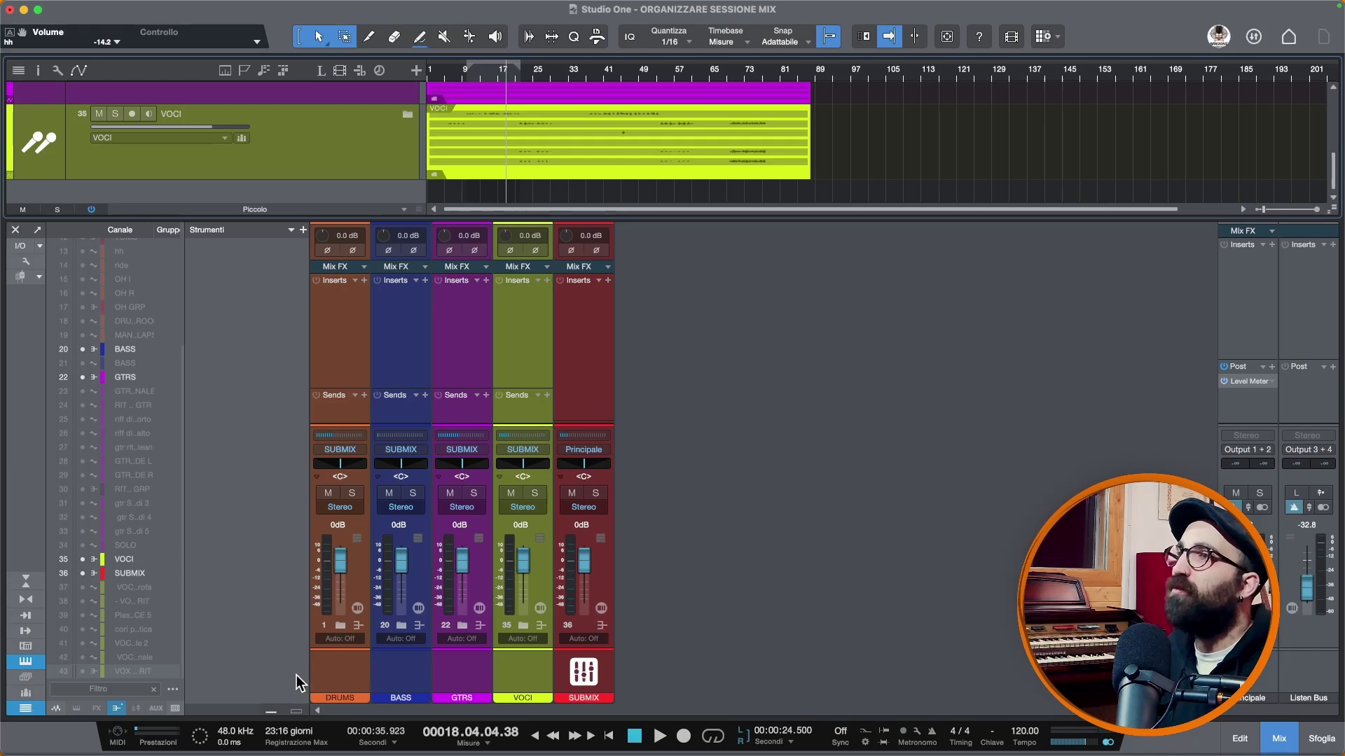
# Expand the DRUMS folder from its mixer channel to view the drum channels, and collapse it again
pyautogui.click(339, 625)
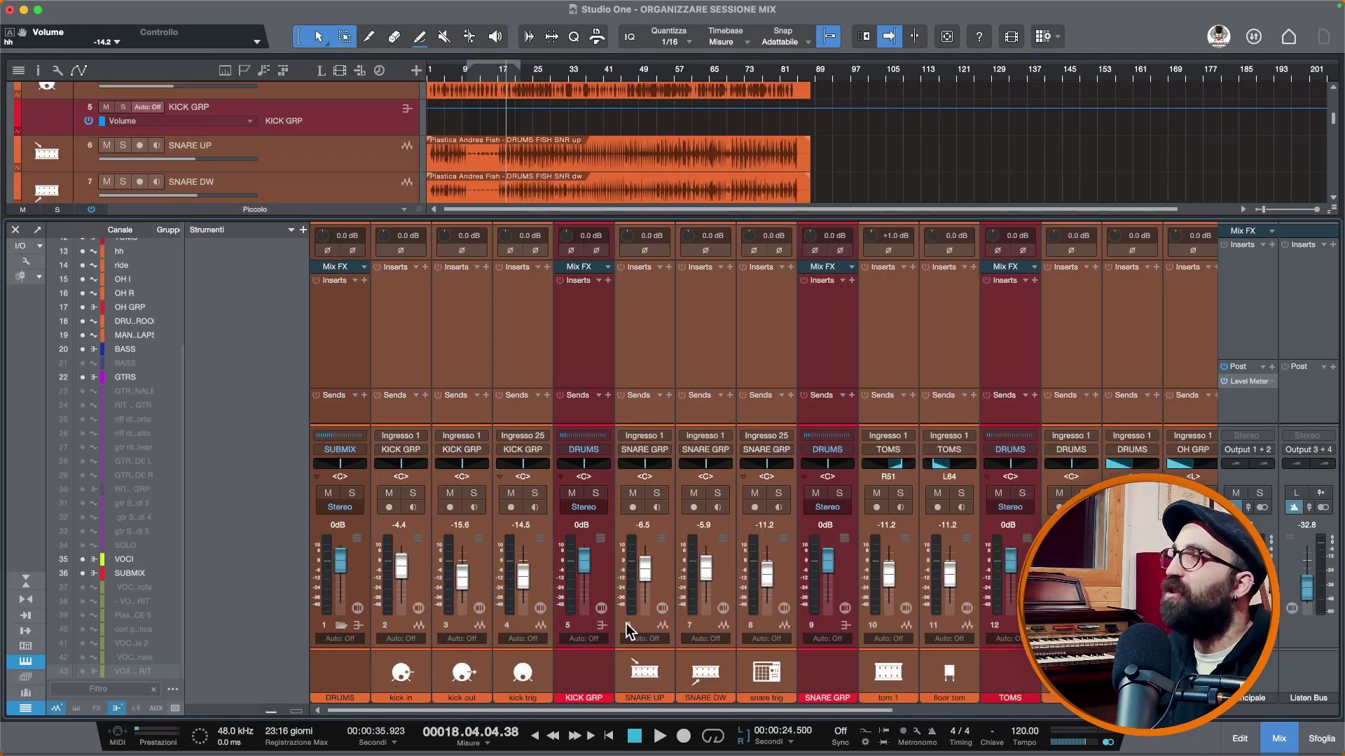
pyautogui.click(341, 625)
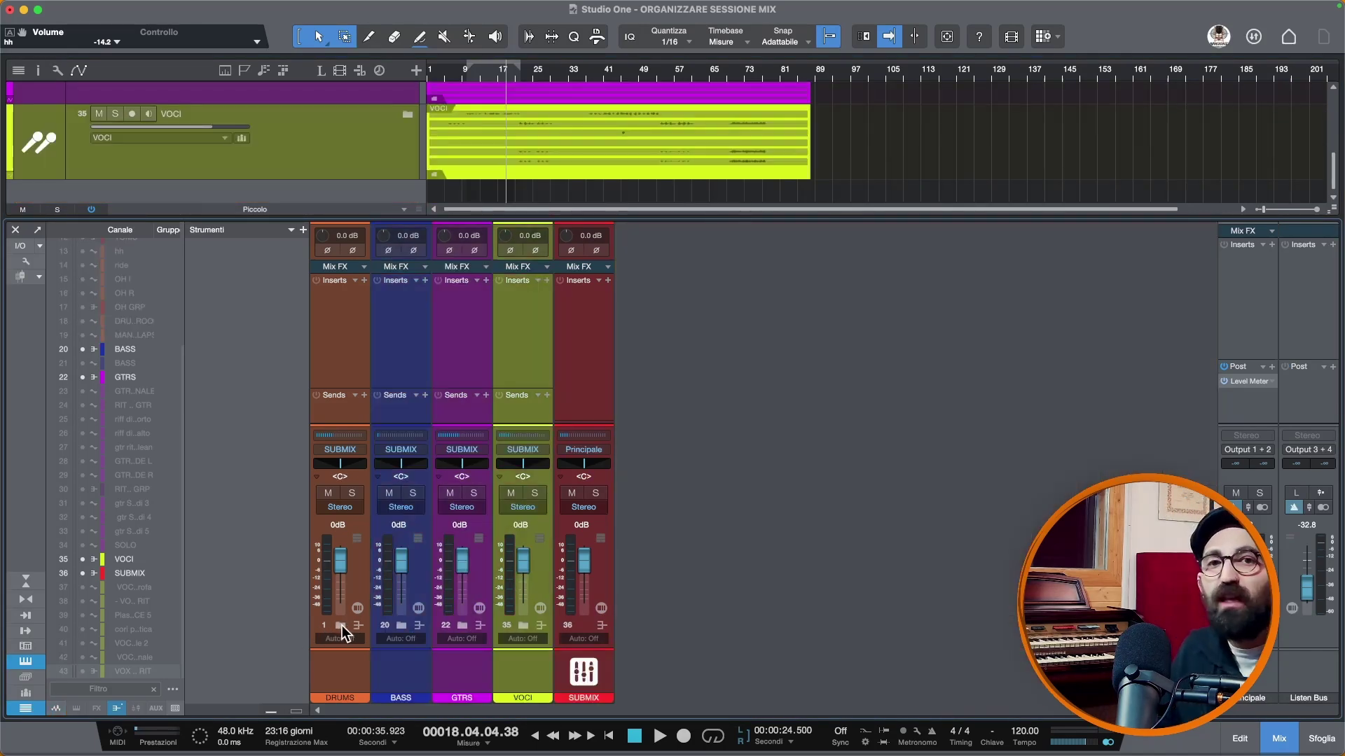